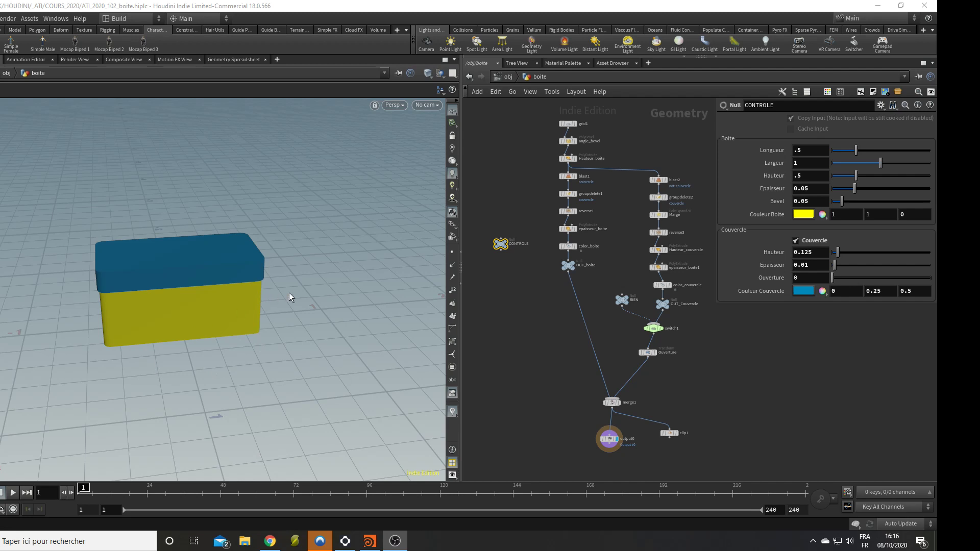
- Set the box's Longueur to 0.48 and its Bevel to 0.061 on the CONTROLE node
left_click_drag(153, 292, 120, 316, "alt")
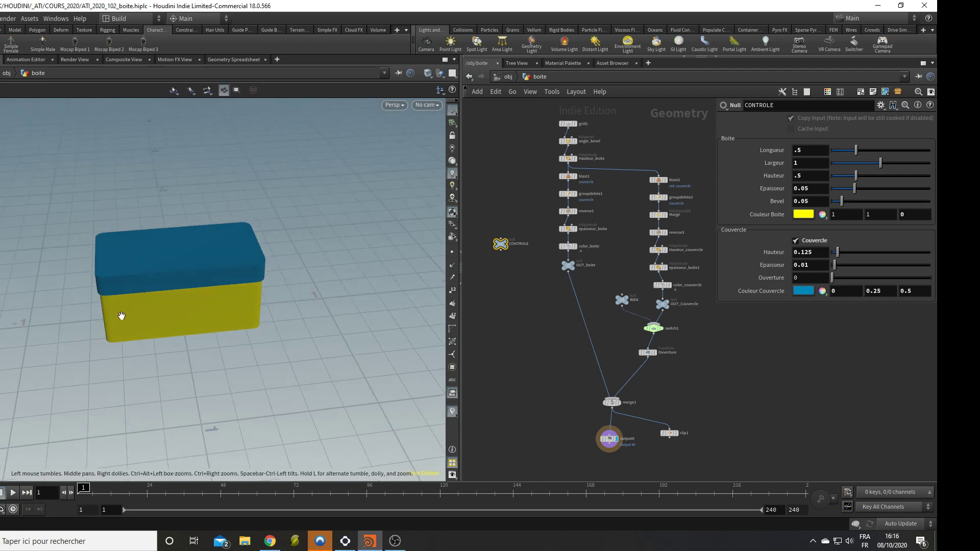
right_click_drag(121, 317, 209, 286, "alt")
middle_click_drag(210, 286, 178, 319, "alt")
mouse_move(179, 316)
left_mouse_down("alt")
mouse_move(149, 313)
mouse_move(175, 308)
left_mouse_up("alt")
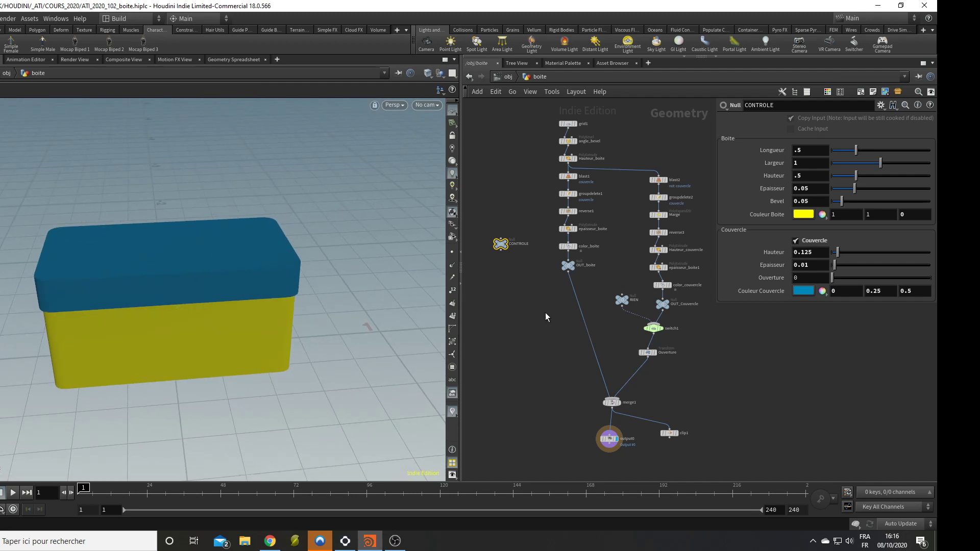
mouse_move(531, 248)
middle_mouse_down()
mouse_move(522, 265)
mouse_move(525, 247)
middle_mouse_up()
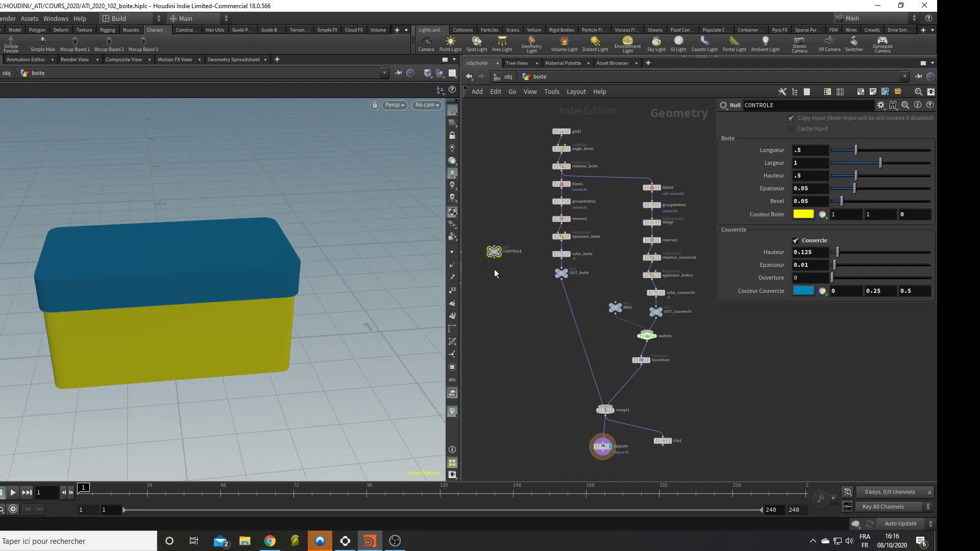
left_click_drag(206, 280, 180, 289, "alt")
mouse_move(796, 161)
middle_mouse_down()
mouse_move(805, 156)
mouse_move(805, 173)
mouse_move(858, 170)
mouse_move(810, 169)
middle_mouse_up()
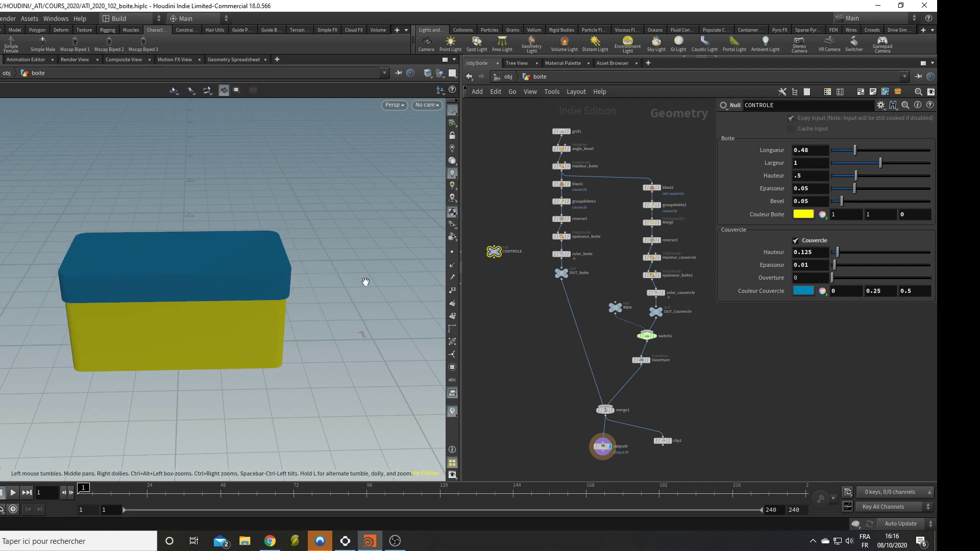
left_click_drag(366, 282, 245, 296)
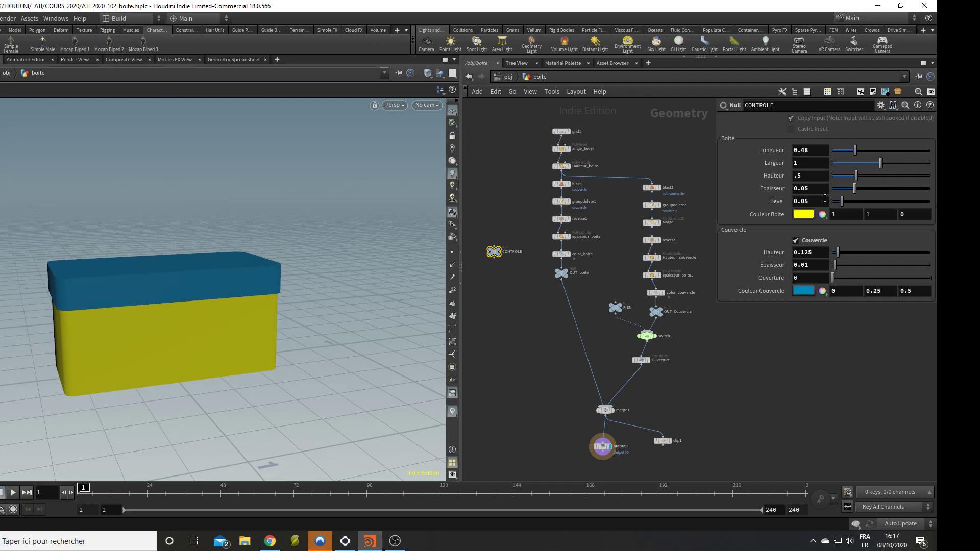
middle_click_drag(824, 200, 837, 237)
- Set the lid's Hauteur to 0.15 in the Couvercle controls of the CONTROLE node
left_click_drag(170, 284, 100, 287)
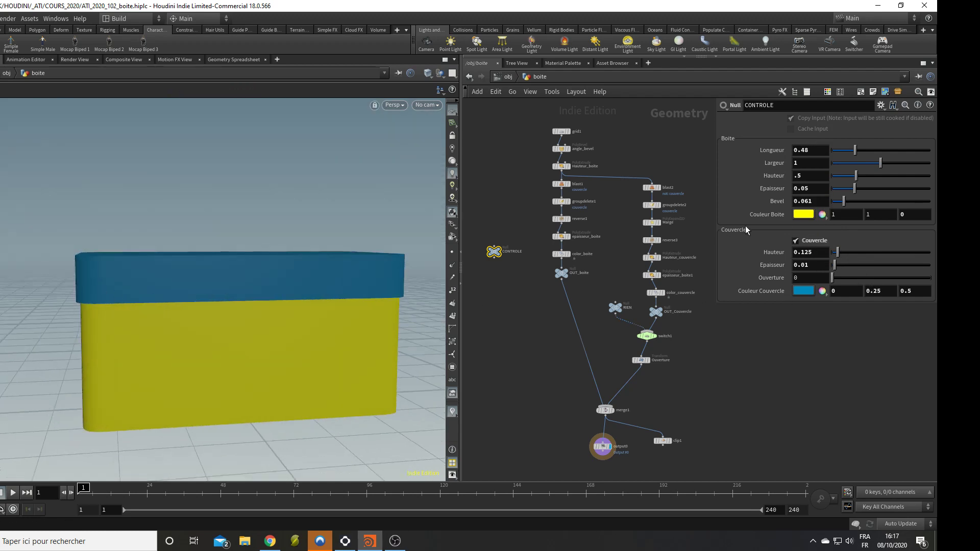
left_click_drag(837, 257, 777, 327)
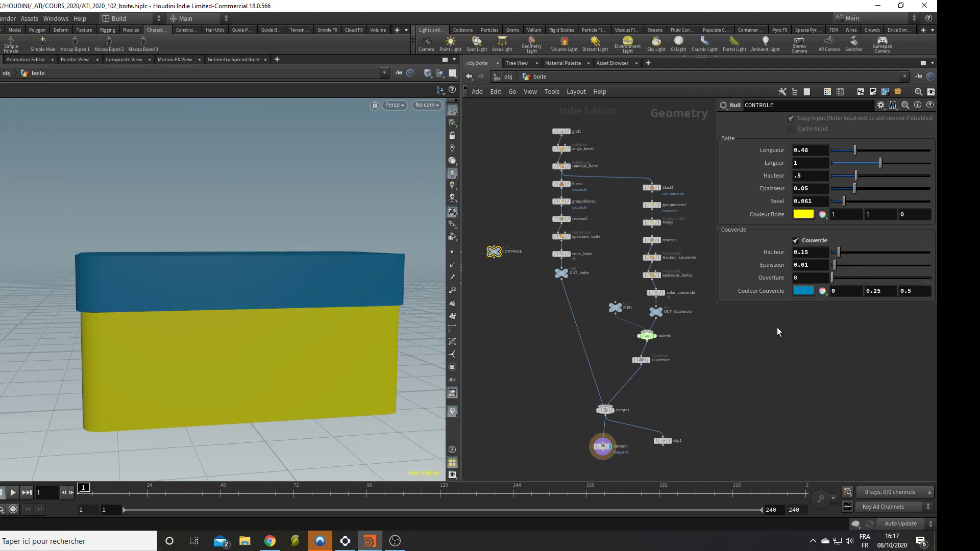
left_click_drag(265, 270, 246, 363)
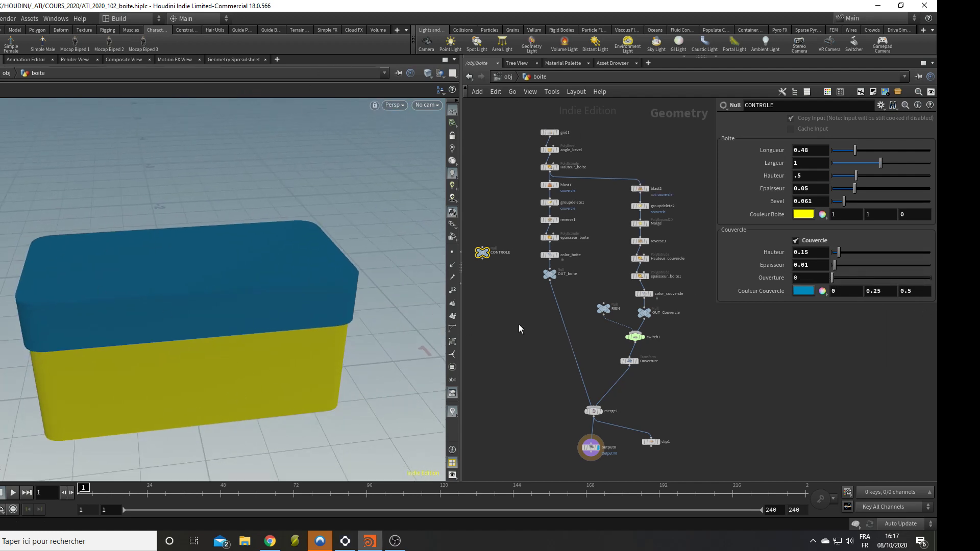
- Display the result of grid1, followed by the rounded corners produced by angle_bevel with its parameters
scroll(569, 128, "up", 4)
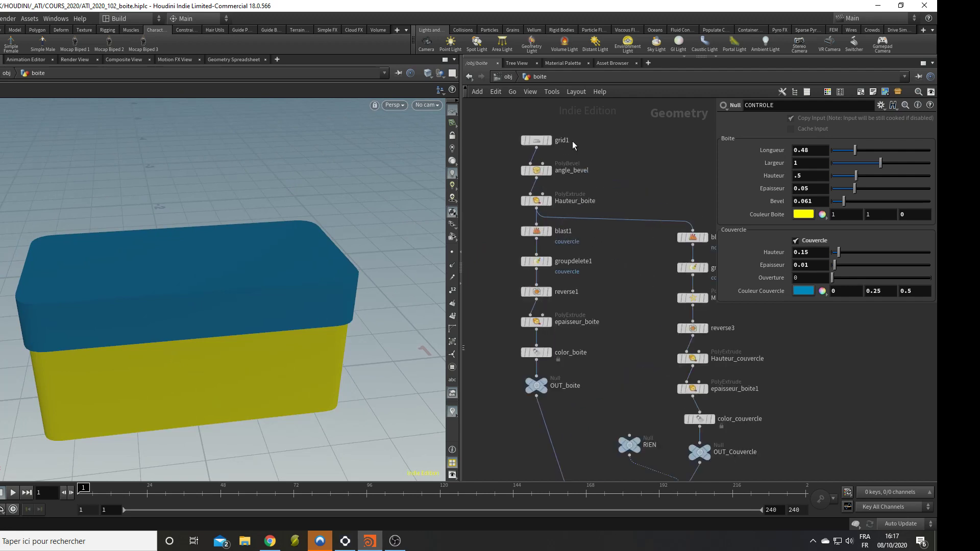
left_click(595, 138)
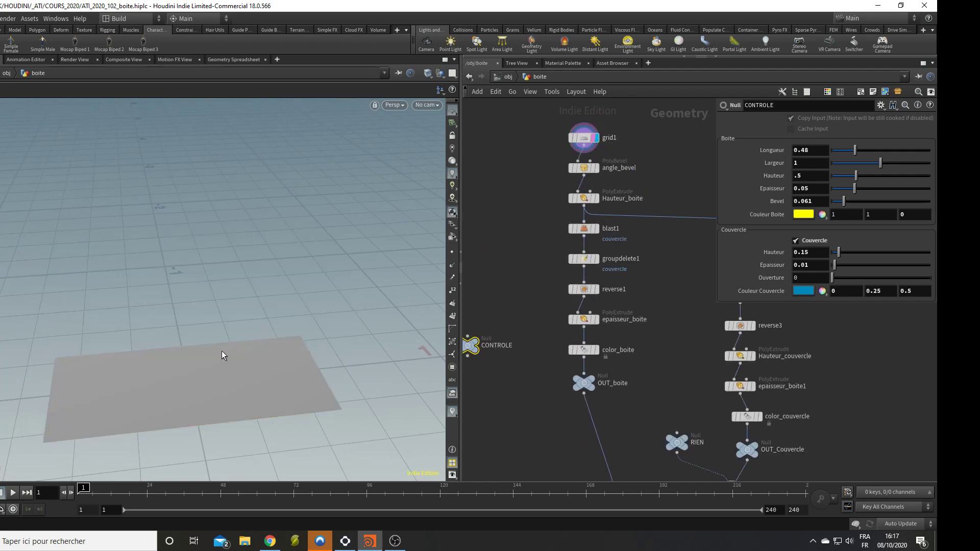
left_click_drag(221, 354, 231, 388)
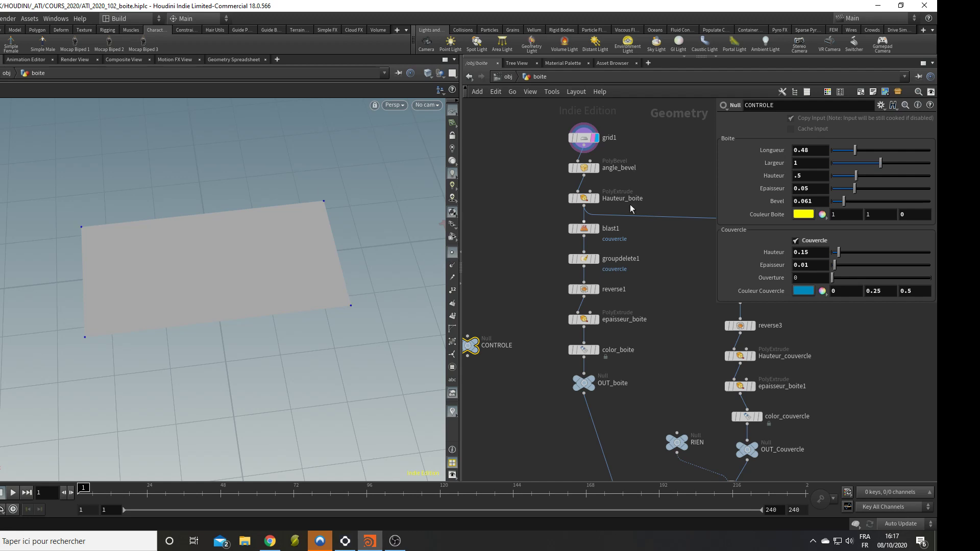
left_click(583, 168)
left_click(595, 168)
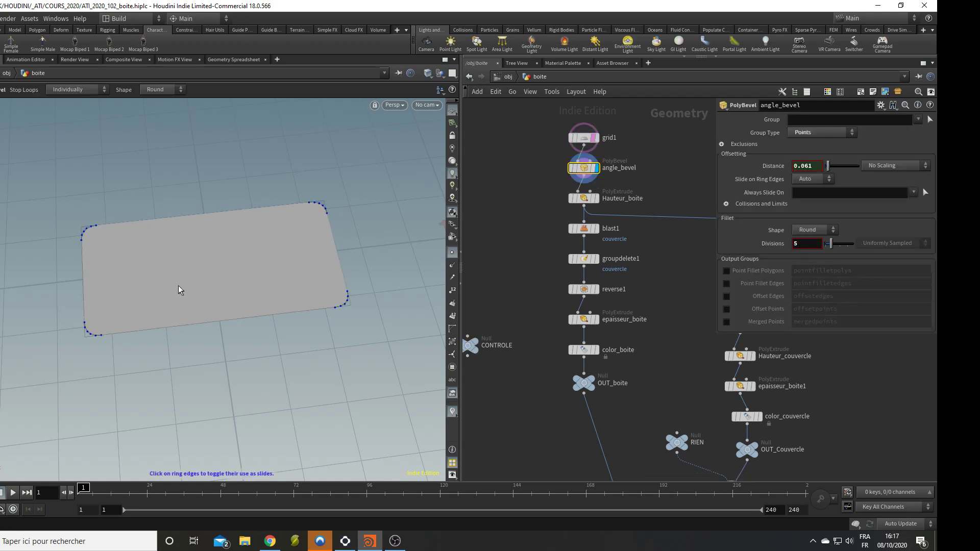
- Display the Hauteur_boite extrusion with its parameters and examine the solid box from several angles
middle_click_drag(634, 225, 576, 240)
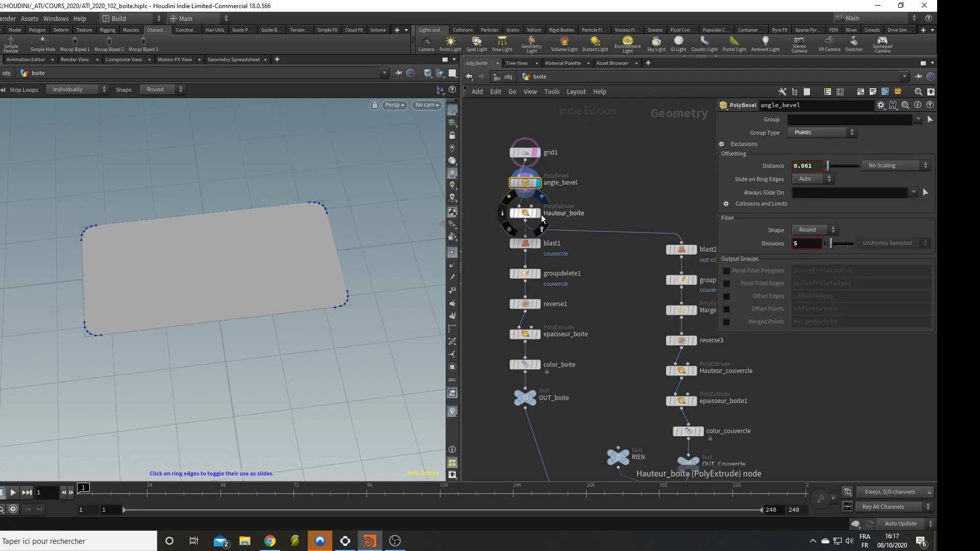
left_click(539, 214)
left_click(526, 213)
left_click_drag(258, 334, 293, 201, "alt")
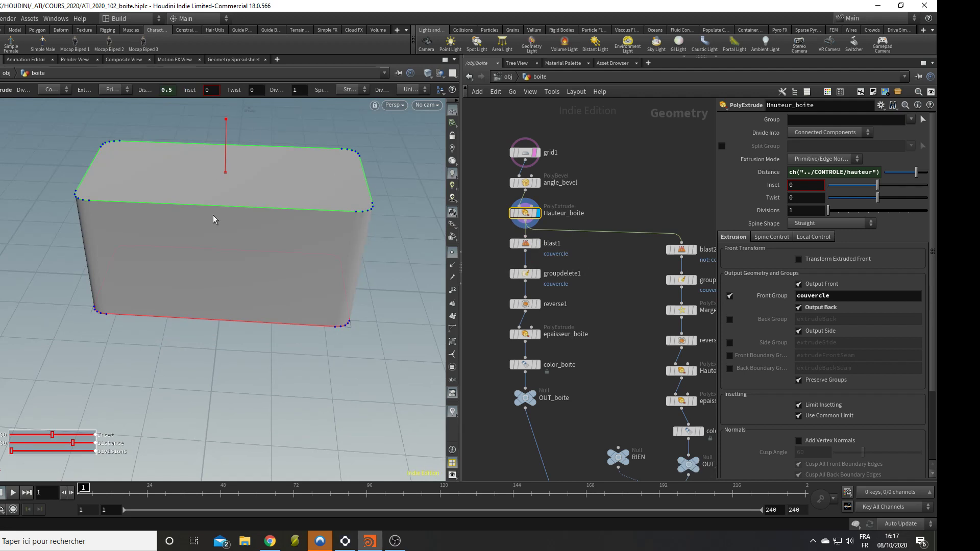
left_click_drag(213, 220, 259, 239, "alt")
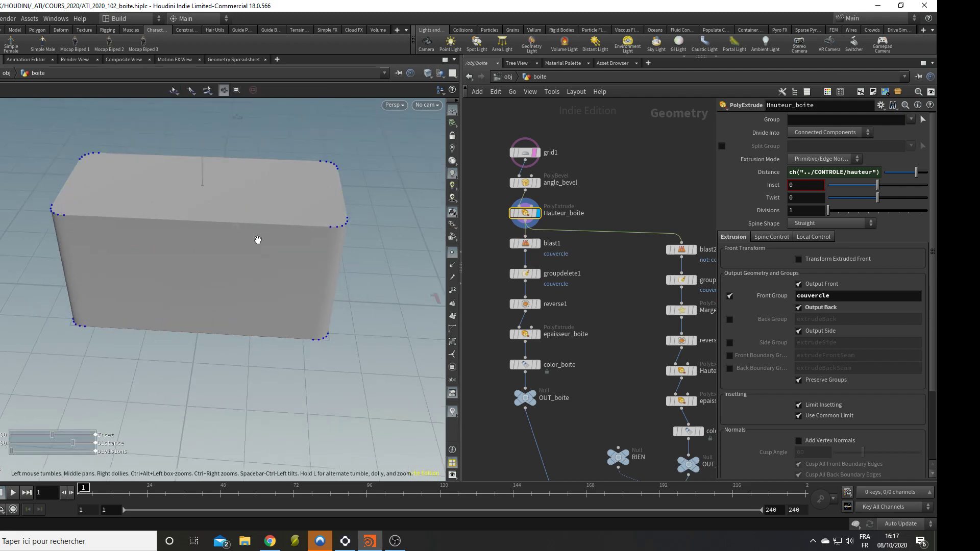
- Display the box branch node by node, from blast1 through reverse1 to epaisseur_boite
left_click(544, 247)
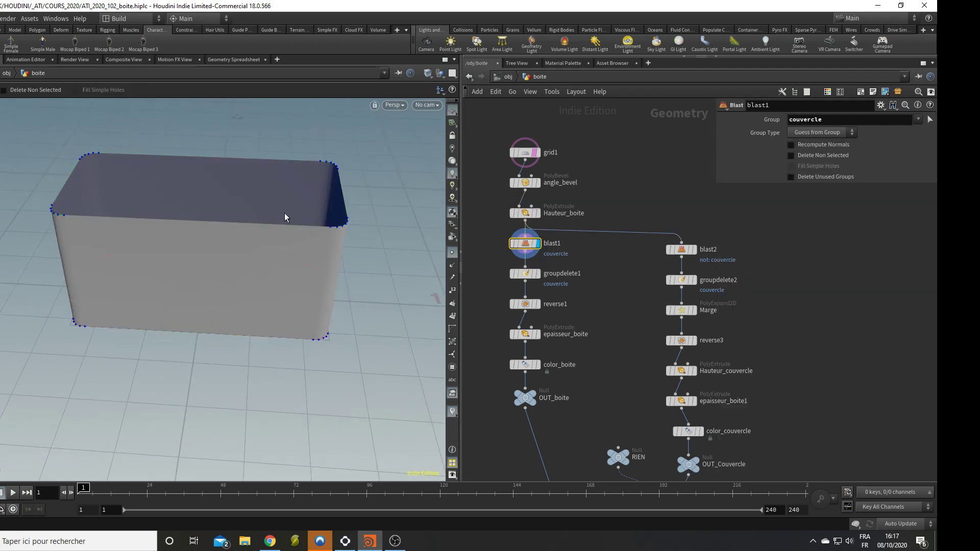
mouse_move(531, 276)
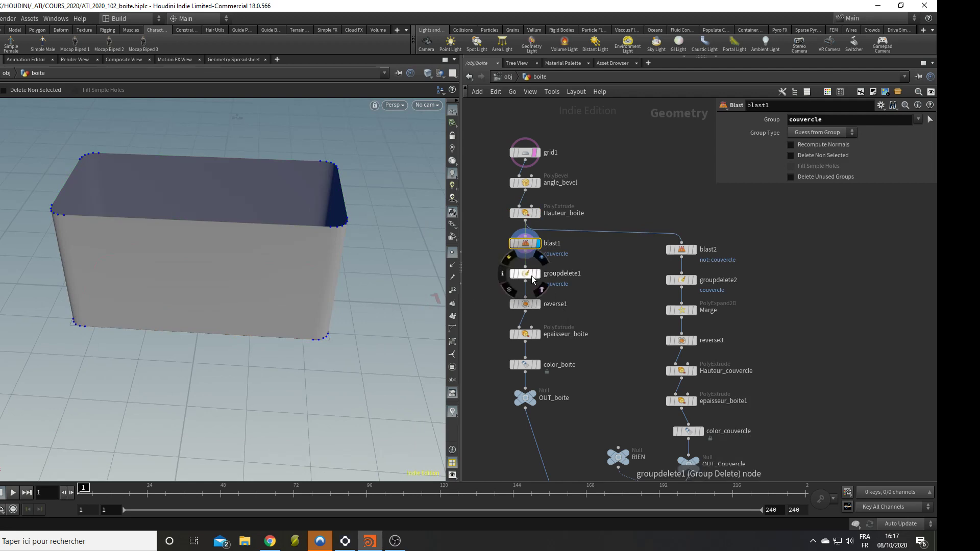
left_click(533, 305)
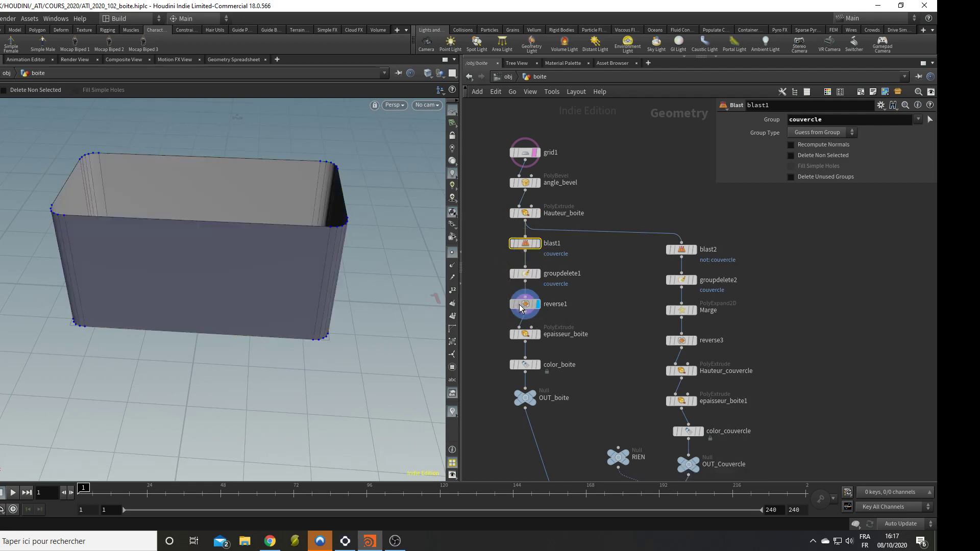
left_click(535, 335)
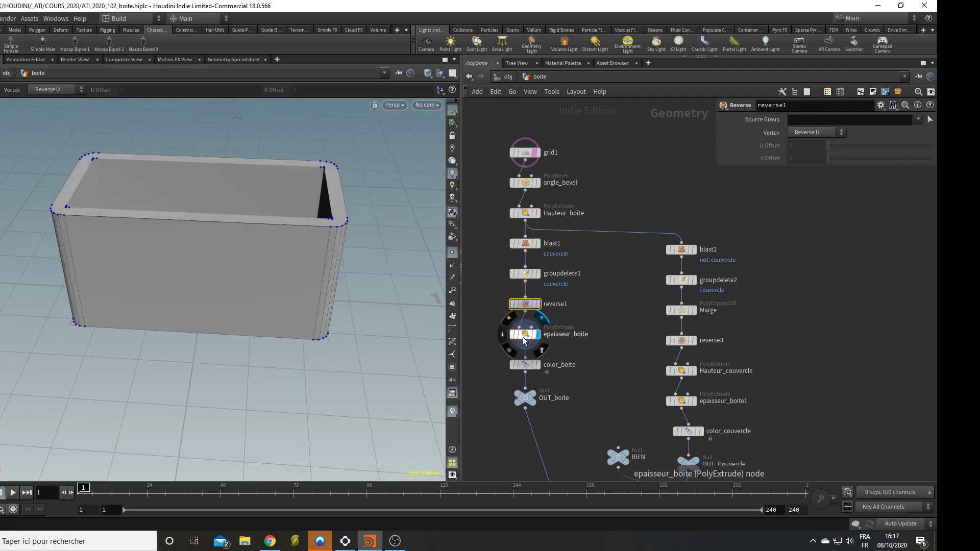
- Try a smaller extrusion distance of about 0.032 on epaisseur_boite and undo it
middle_click_drag(502, 222, 569, 215)
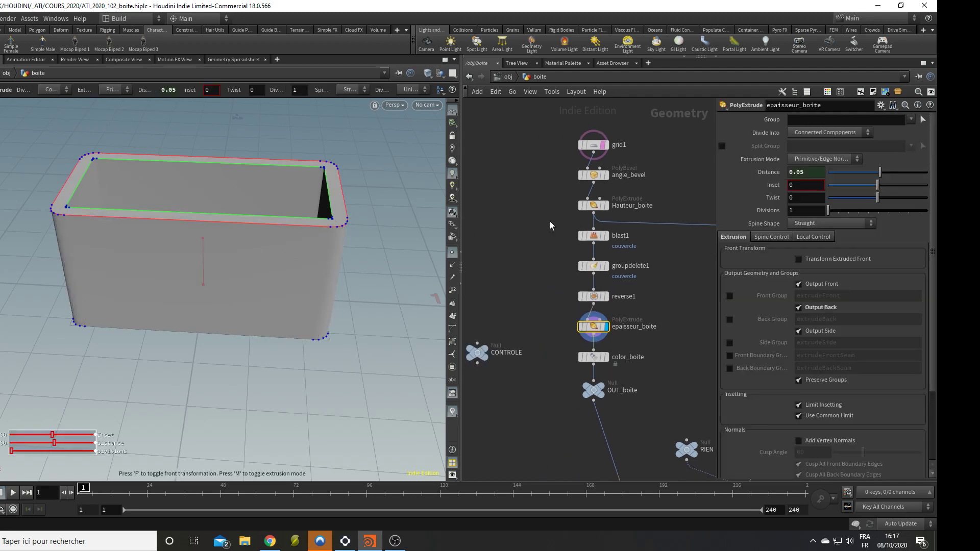
left_click_drag(304, 240, 299, 230)
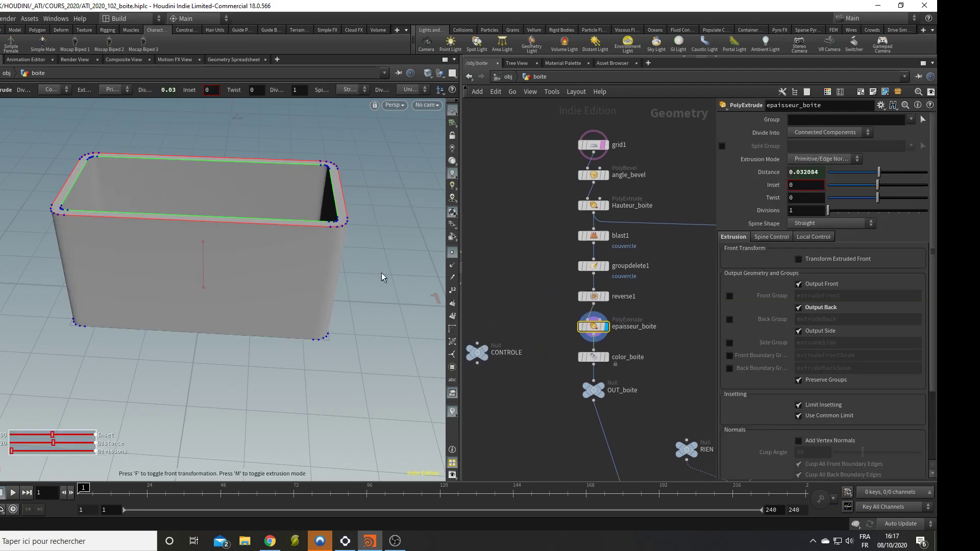
key("ctrl+z")
- Display the color_boite node to view the coloured box without its lid
middle_click_drag(569, 363, 533, 294)
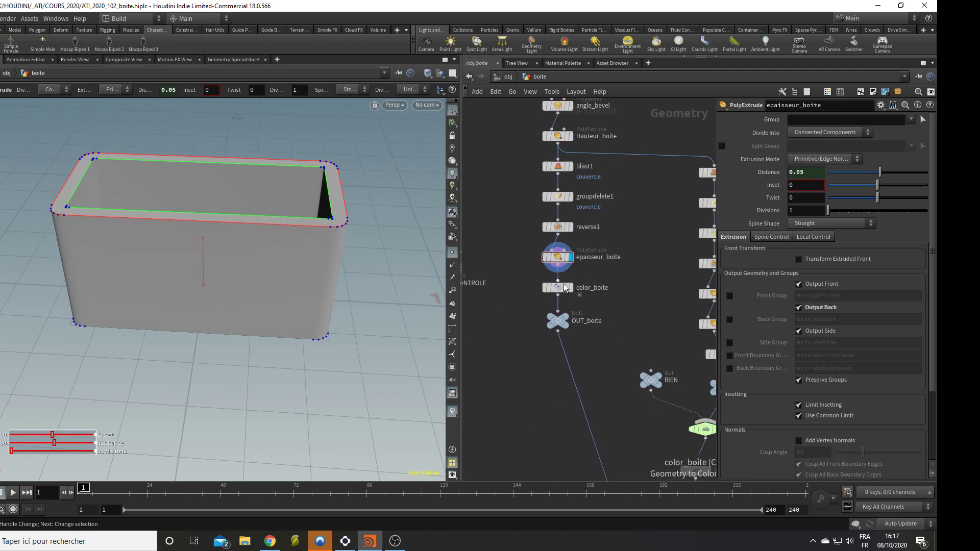
left_click(569, 288)
left_click(558, 287)
- Set the box's Epaisseur to 0.02 on the CONTROLE node
middle_click_drag(502, 337, 565, 344)
left_click(505, 291)
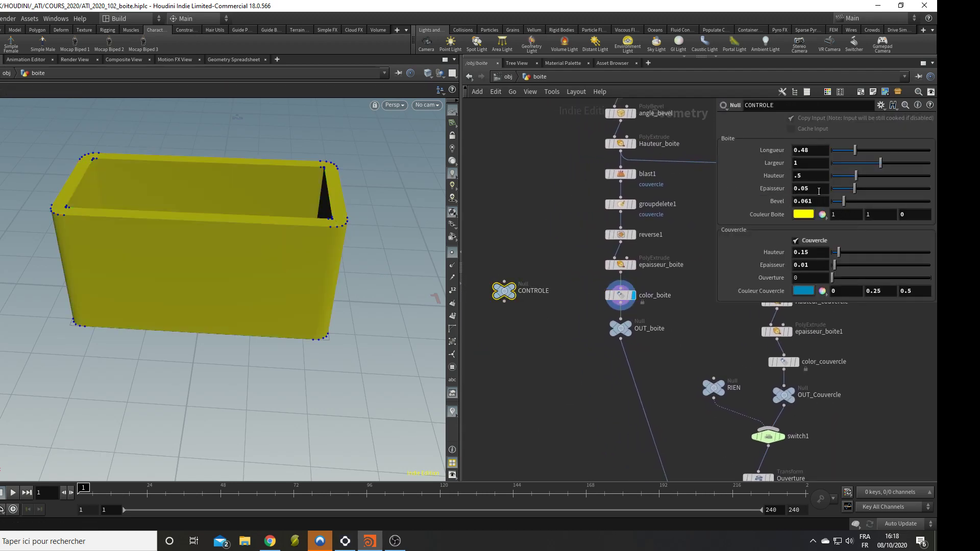
key("Return")
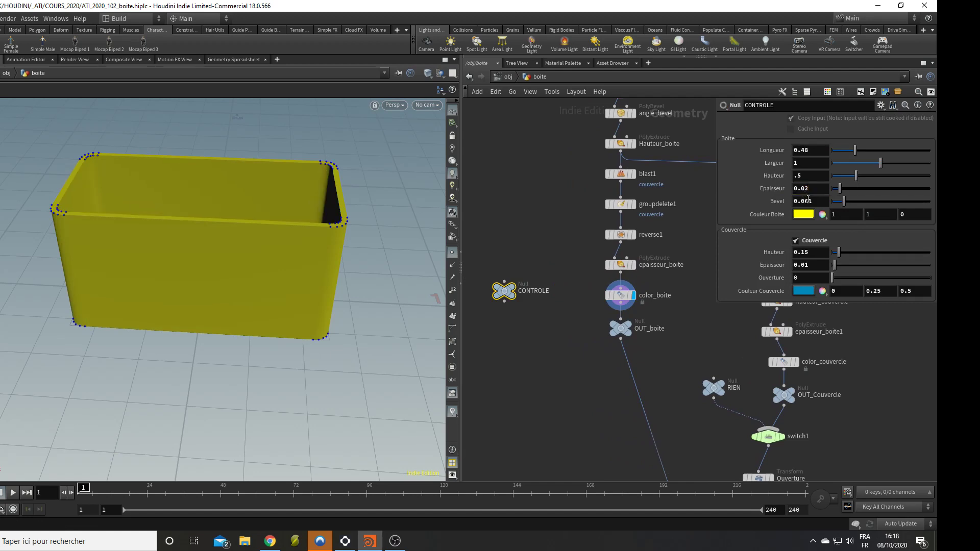
left_click(567, 375)
- Display the blast2 node at the start of the lid branch and view its parameters
scroll(665, 384, "down", 2)
middle_click_drag(667, 292, 537, 287)
scroll(630, 175, "up", 1)
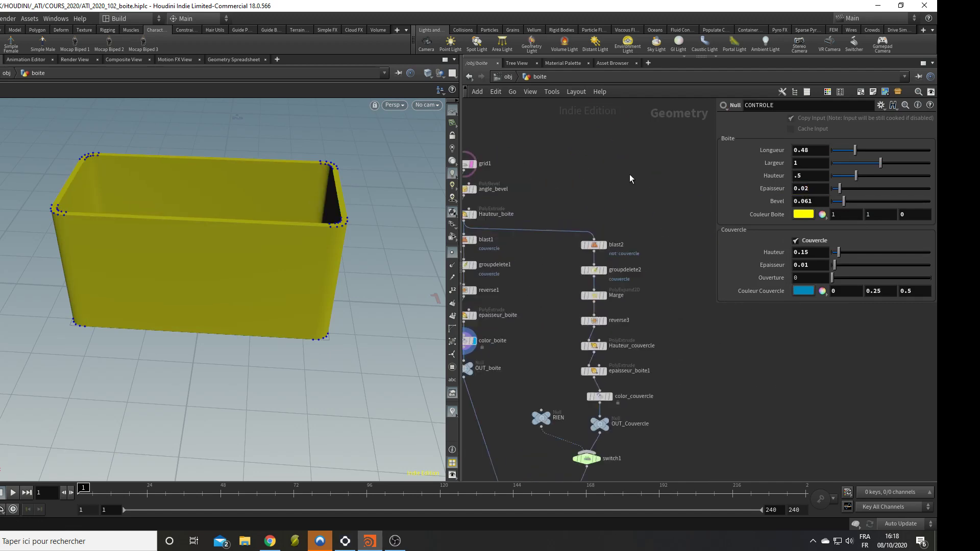
scroll(627, 184, "up", 1)
left_click(598, 266)
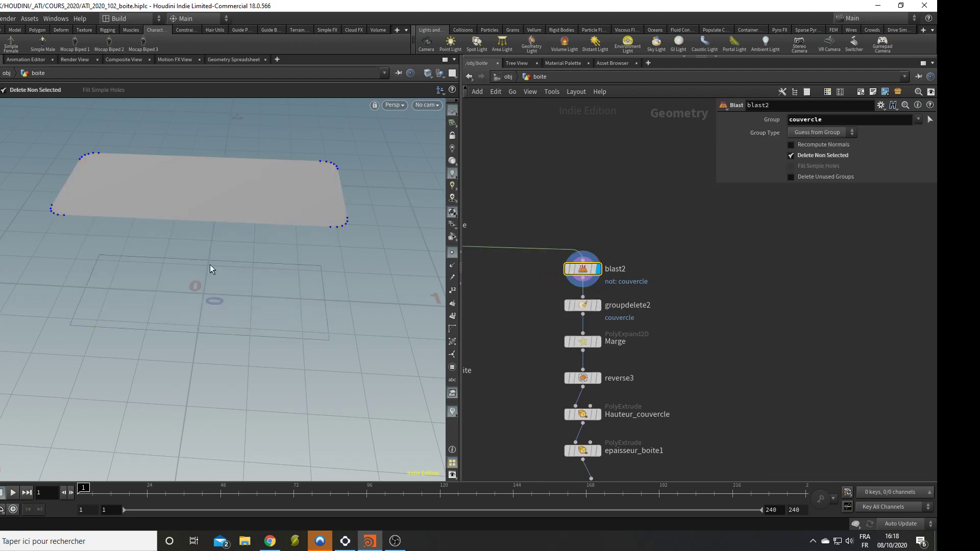
- Show OUT_boite as a template wireframe to serve as a reference for the lid
scroll(700, 324, "down", 3)
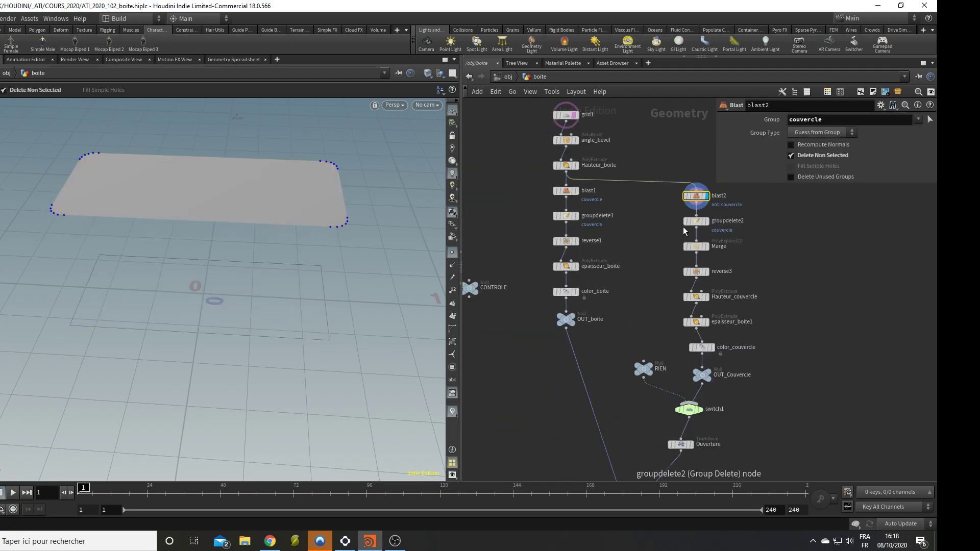
mouse_move(689, 232)
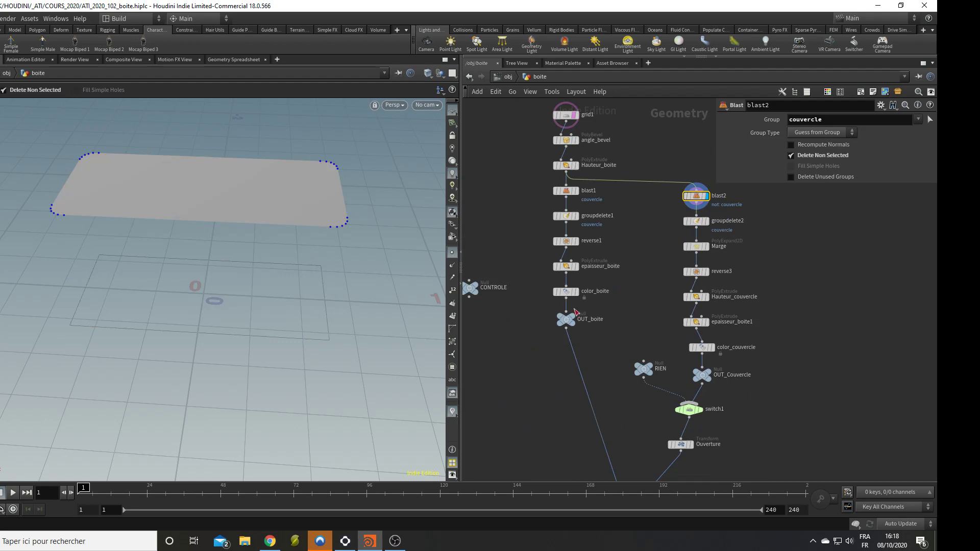
left_click(572, 323)
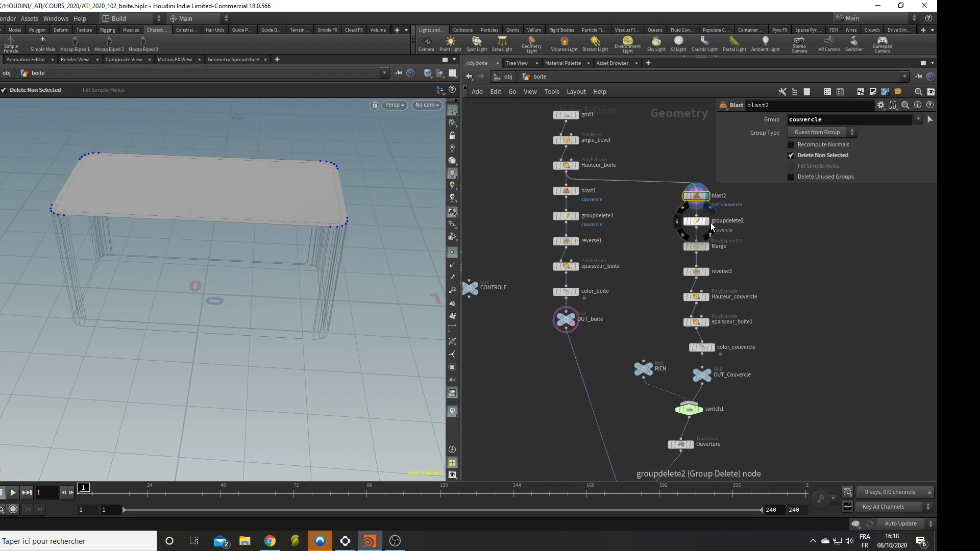
- Display the lid branch from Marge through reverse3 to Hauteur_couvercle and examine the extruded lid from the side
left_click(709, 248)
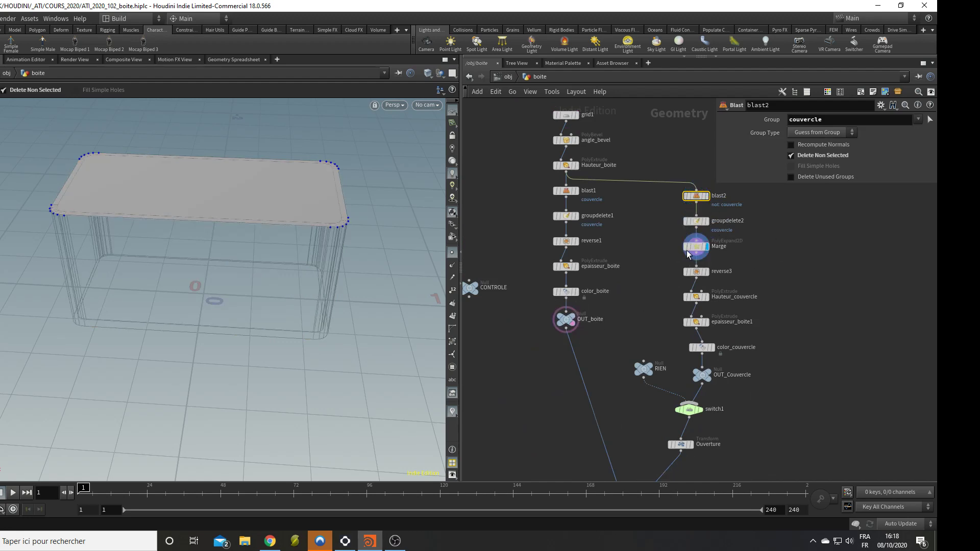
left_click(707, 271)
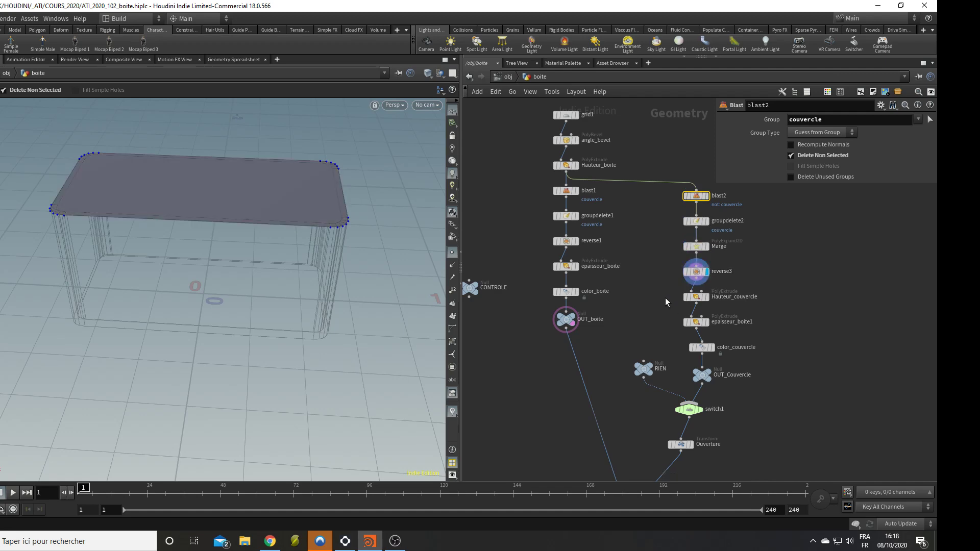
left_click(707, 297)
left_click(696, 296)
left_click_drag(137, 286, 208, 282)
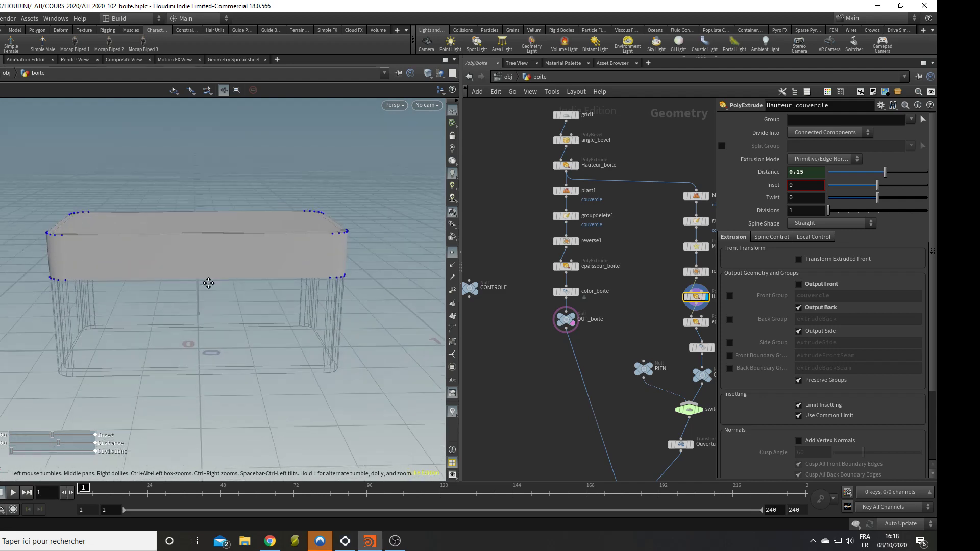
middle_click_drag(208, 283, 181, 315, "alt")
- Display the epaisseur_boite1 node to view the lid's wall thickness against the box wireframe
middle_click_drag(610, 306, 524, 254)
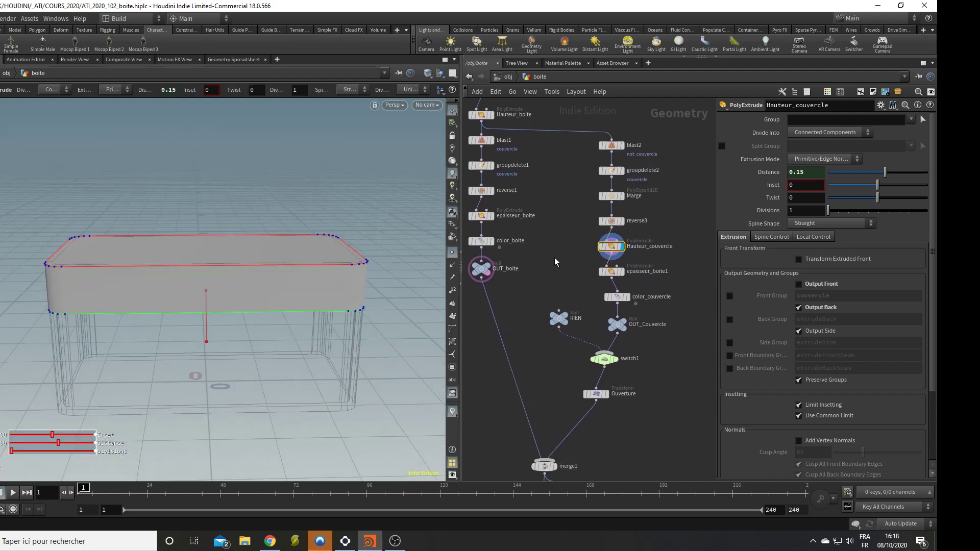
left_click(622, 271)
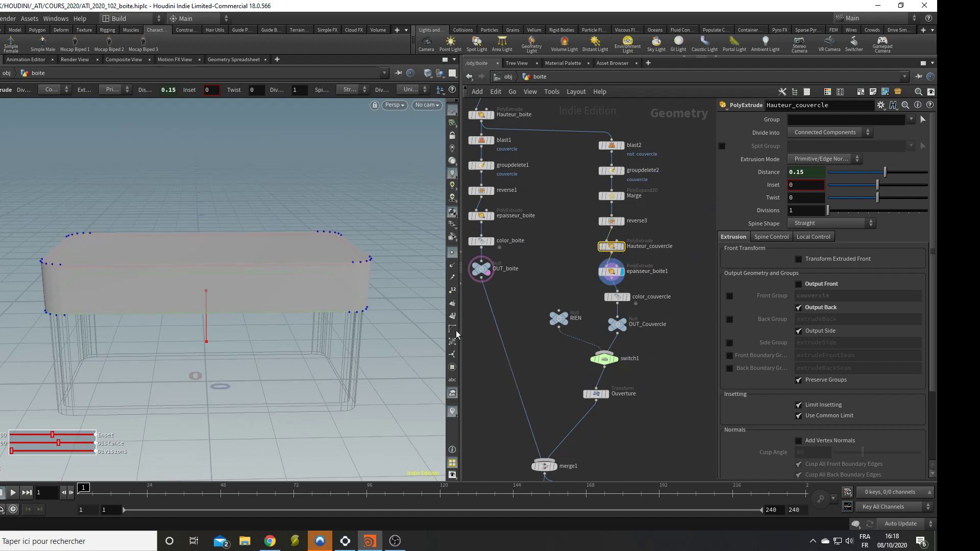
left_click_drag(261, 343, 263, 347, "alt")
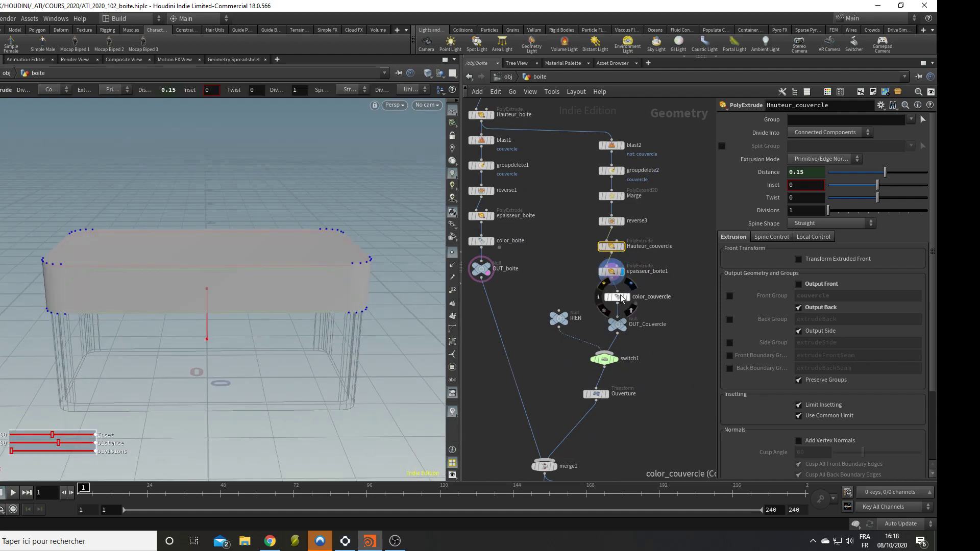
- Display the OUT_Couvercle node, then view the switch1 node's Select Input parameter and input list
left_click(622, 328)
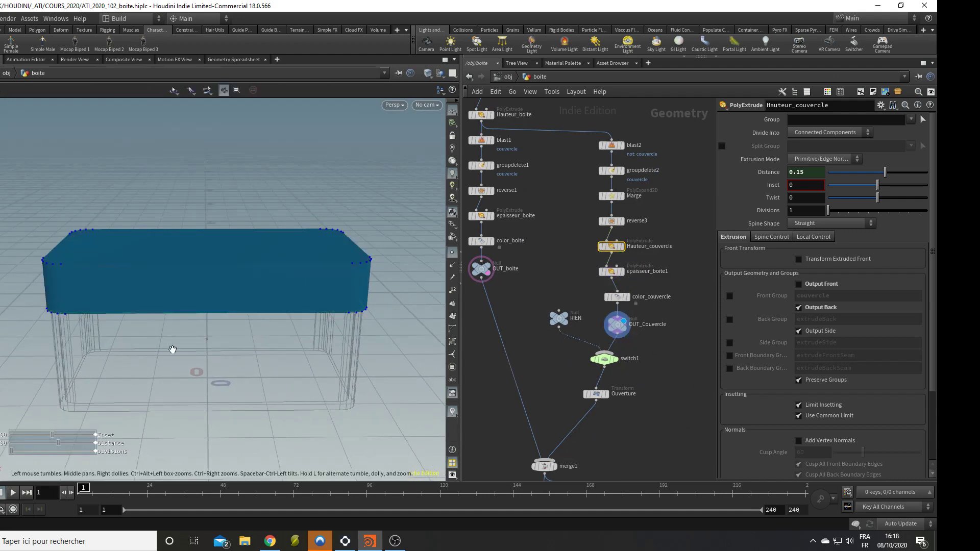
middle_click_drag(171, 345, 218, 340, "alt")
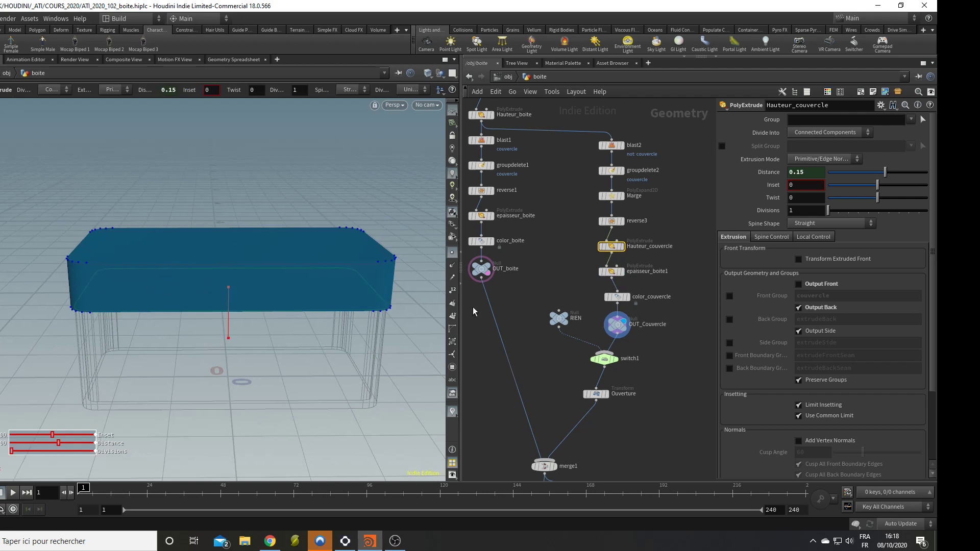
left_click(606, 366)
scroll(504, 326, "down", 2)
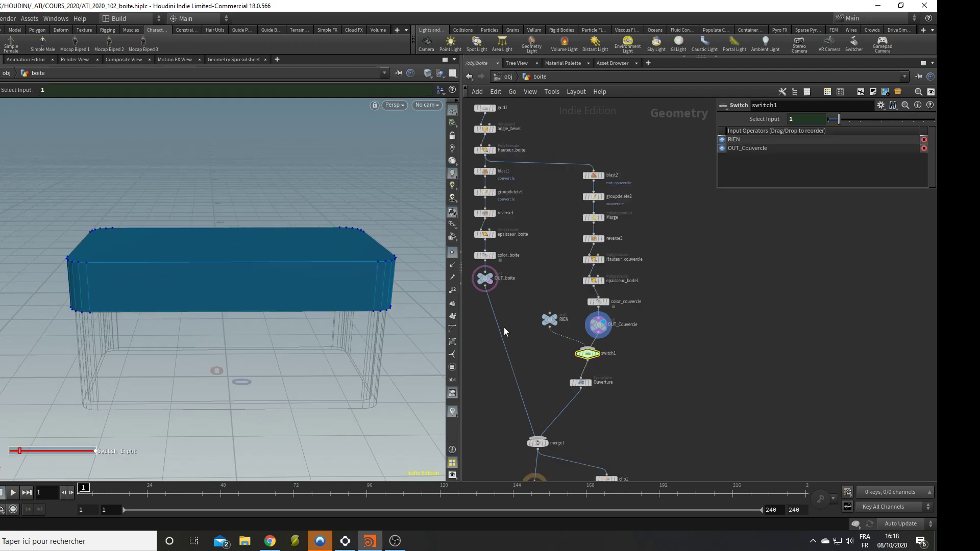
- Display merge1 and test CONTROLE's Couvercle toggle and Ouverture slider on the assembled box
middle_click_drag(504, 327, 615, 337)
left_click(508, 266)
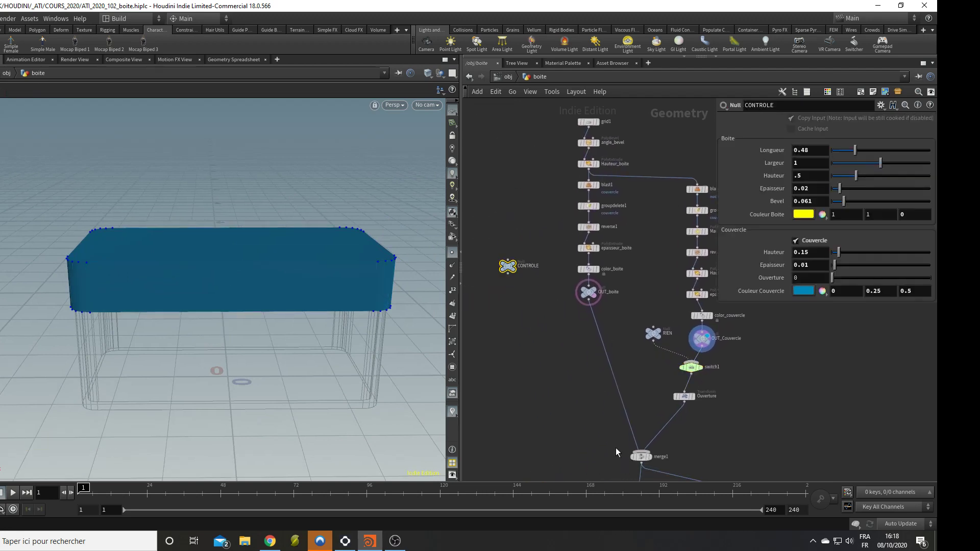
left_click(651, 456)
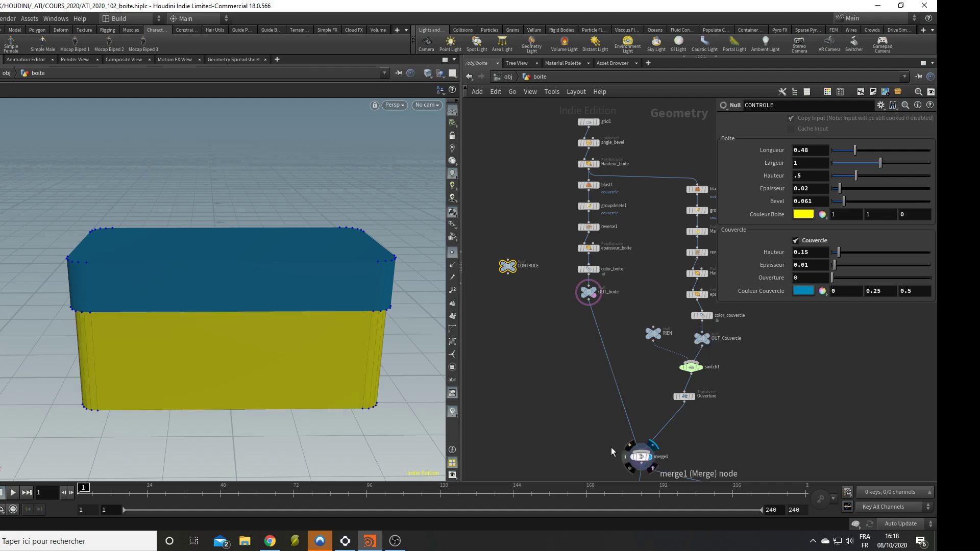
left_click(807, 242)
left_click(807, 242)
middle_click_drag(782, 418, 709, 326)
scroll(591, 293, "up", 1)
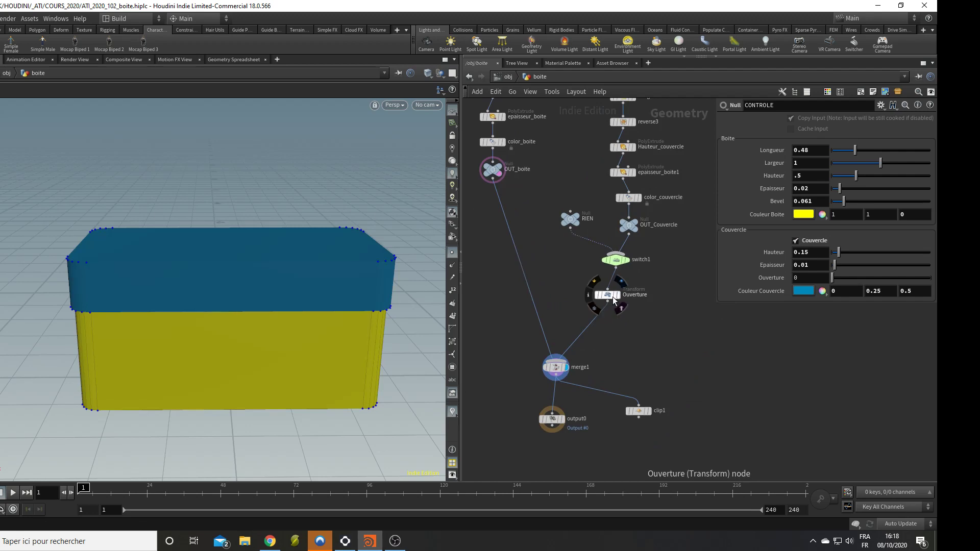
mouse_move(832, 281)
left_mouse_down()
mouse_move(934, 285)
mouse_move(822, 292)
left_mouse_up()
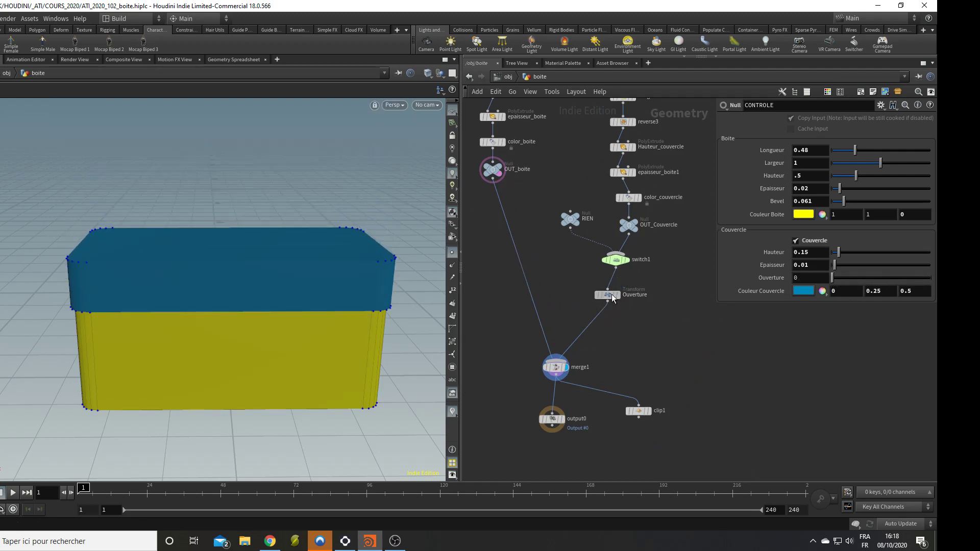
- Inspect the Ouverture transform's vertical translate expression and set its Ouverture_Max to 0.915
left_click(617, 294)
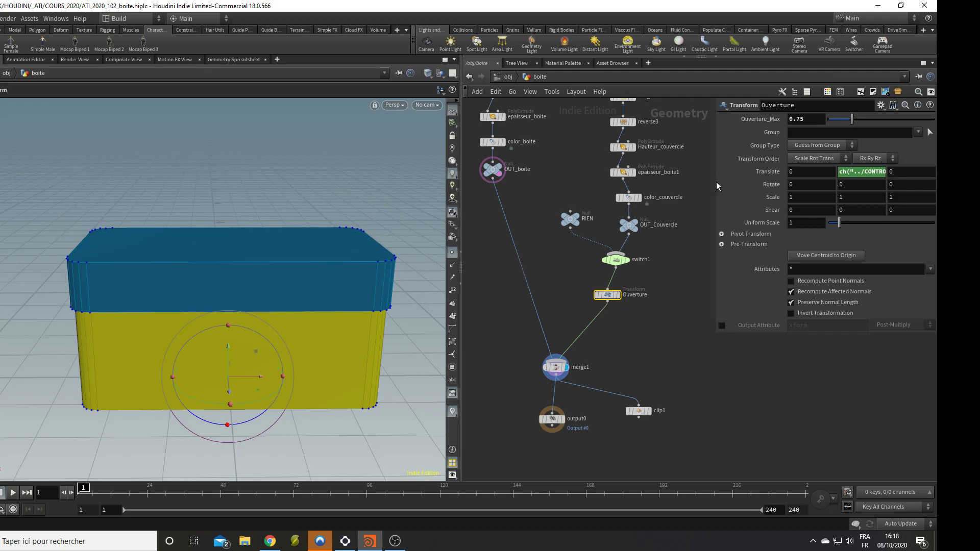
left_click_drag(715, 181, 433, 191)
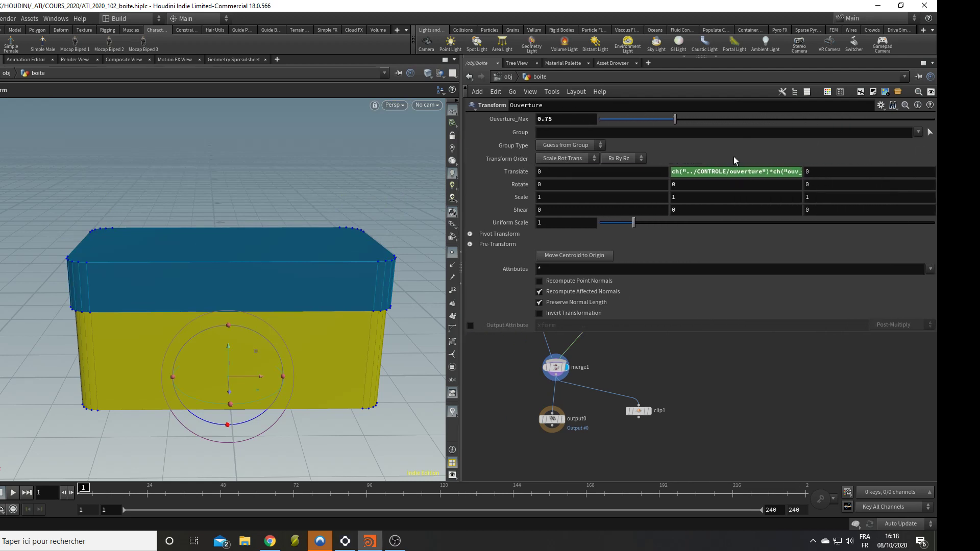
left_click(773, 171)
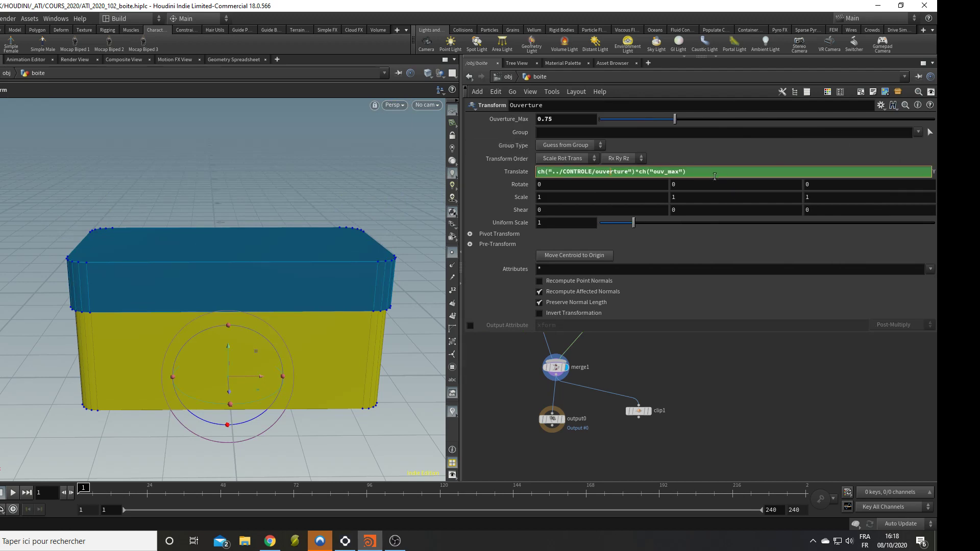
left_click_drag(674, 119, 695, 134)
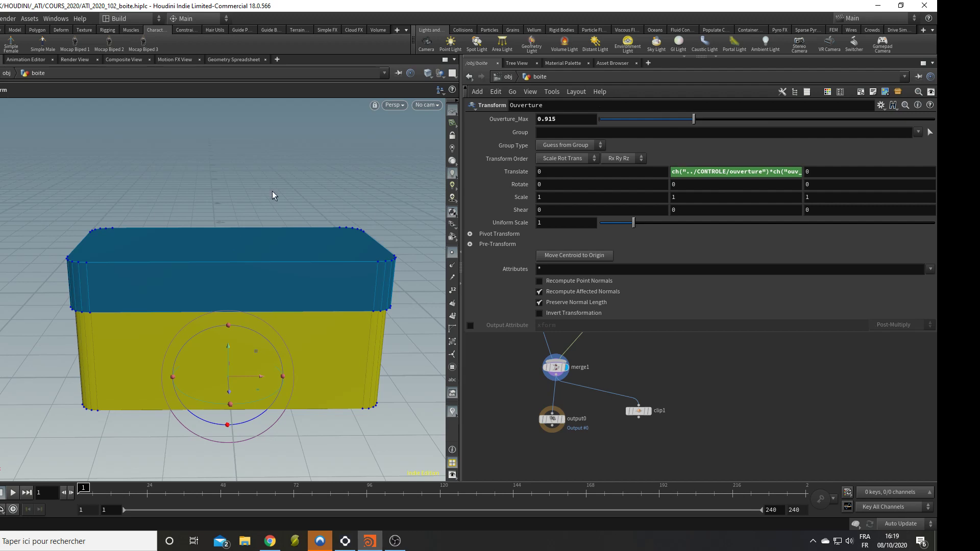
key("Escape")
- Examine the closed box and lid in the viewport from the front, the side and above
left_click_drag(230, 197, 266, 253)
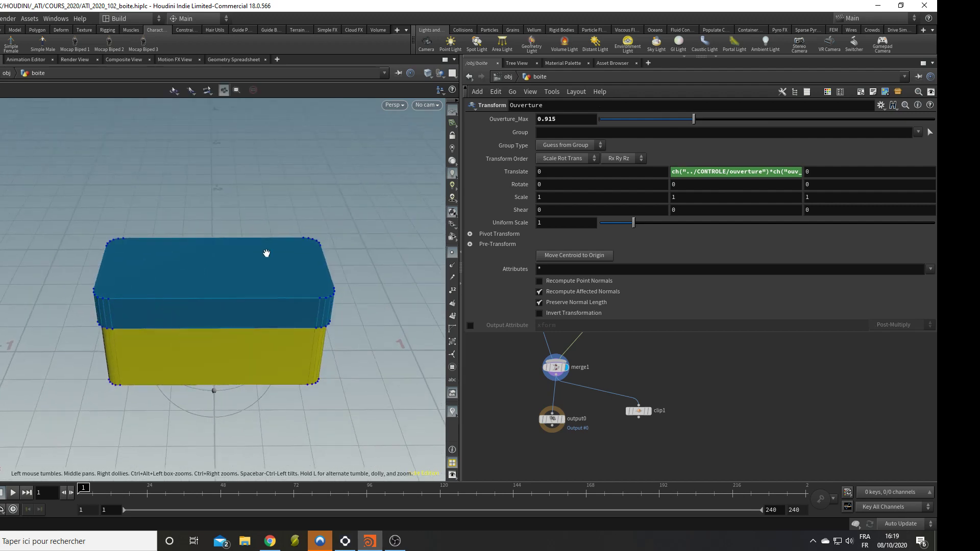
middle_click_drag(266, 253, 228, 259, "alt")
middle_click_drag(640, 403, 481, 467)
scroll(710, 431, "down", 4)
scroll(556, 445, "up", 3)
scroll(485, 465, "down", 1)
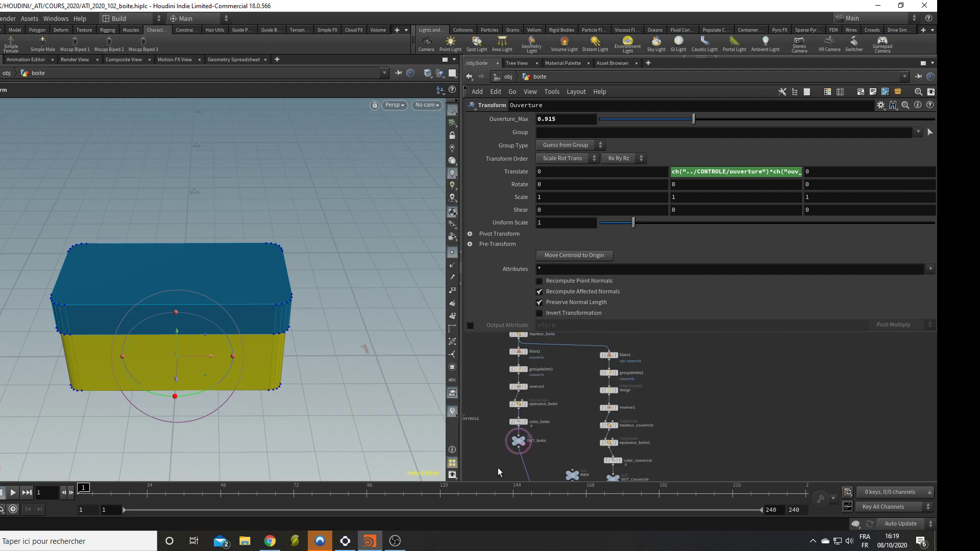
middle_click_drag(254, 370, 290, 346, "alt")
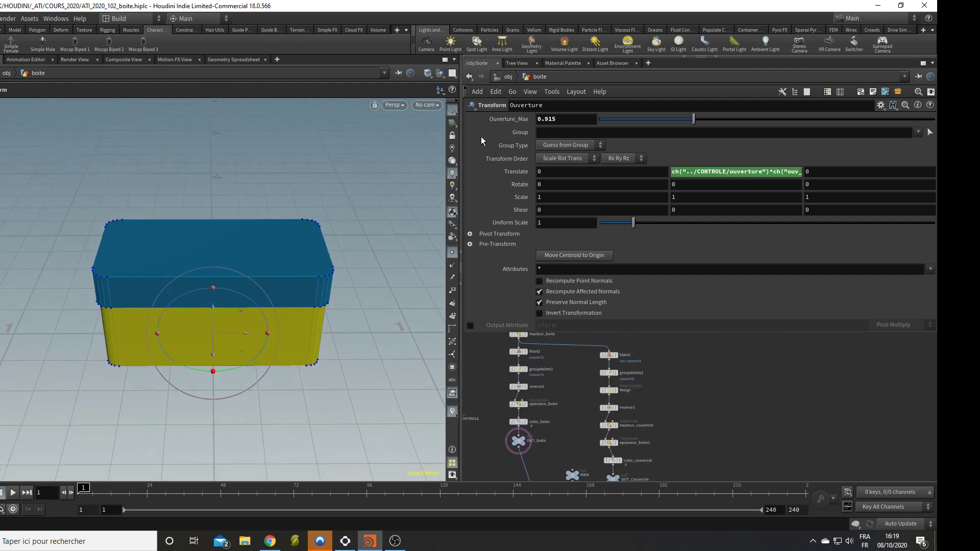
left_click_drag(182, 378, 178, 328, "alt")
middle_click_drag(179, 327, 122, 335, "alt")
scroll(134, 335, "up", 1)
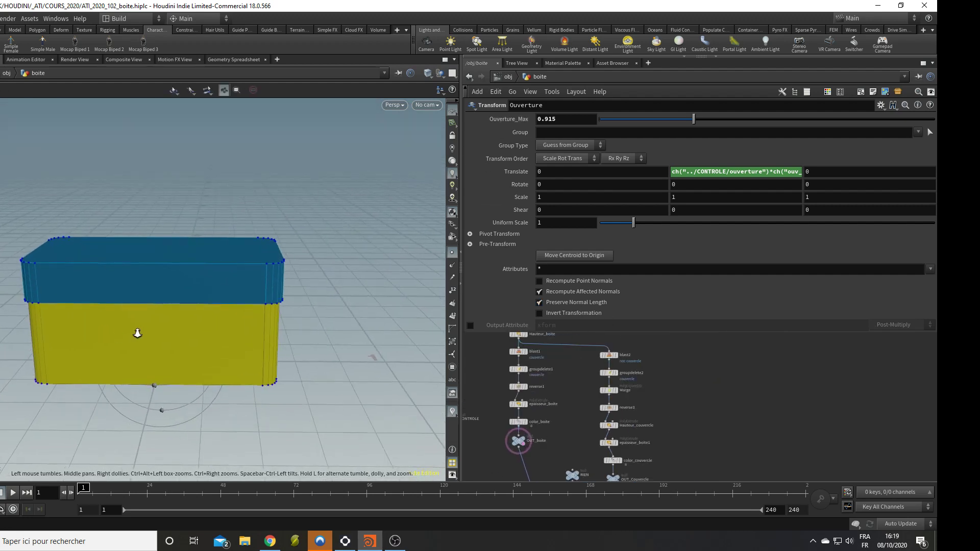
left_click_drag(136, 335, 164, 325, "alt")
middle_click_drag(164, 325, 233, 346, "alt")
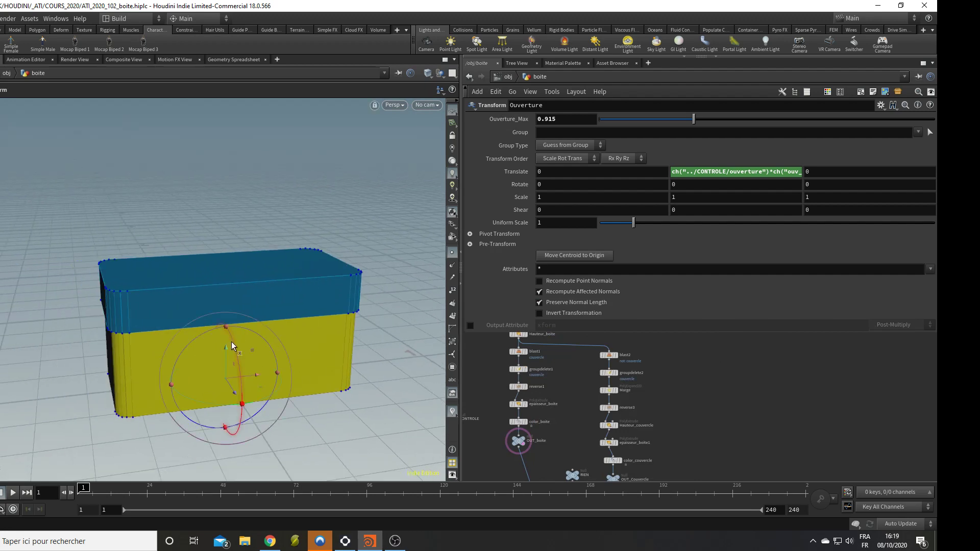
mouse_move(229, 354)
left_mouse_down("alt")
mouse_move(344, 332)
mouse_move(229, 359)
left_mouse_up("alt")
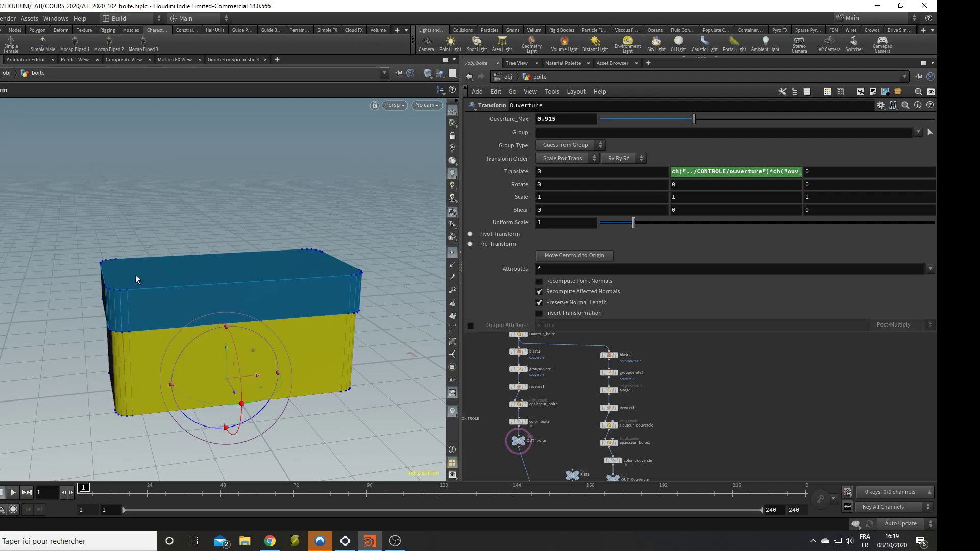
left_click_drag(308, 331, 249, 301, "alt")
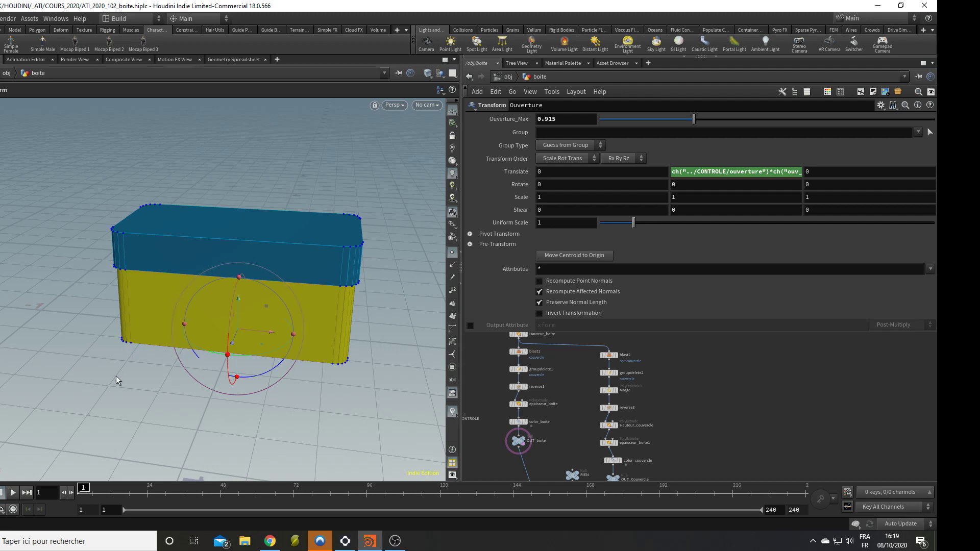
mouse_move(115, 378)
left_mouse_down("alt")
mouse_move(97, 339)
mouse_move(96, 306)
mouse_move(114, 376)
left_mouse_up("alt")
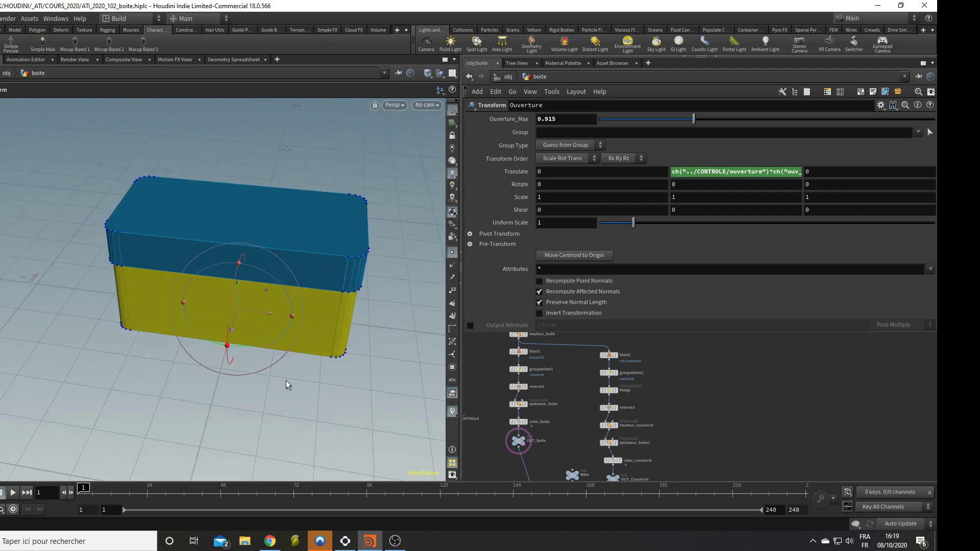
scroll(695, 407, "up", 2)
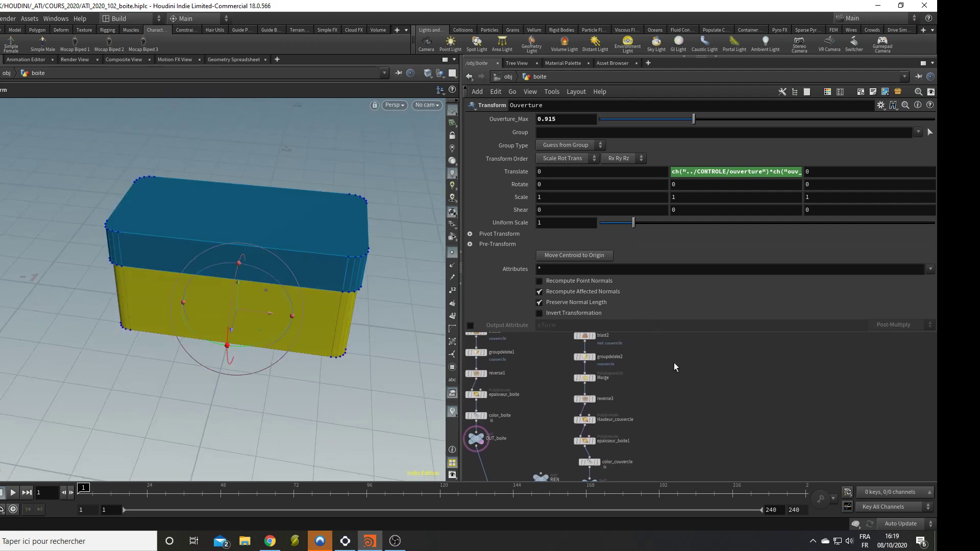
- Display the OUT_Couvercle node with point markers turned off and rename it OUT_Couvercle_boite_a_chaussure
key("p")
middle_click_drag(675, 374, 666, 244)
left_click(594, 352)
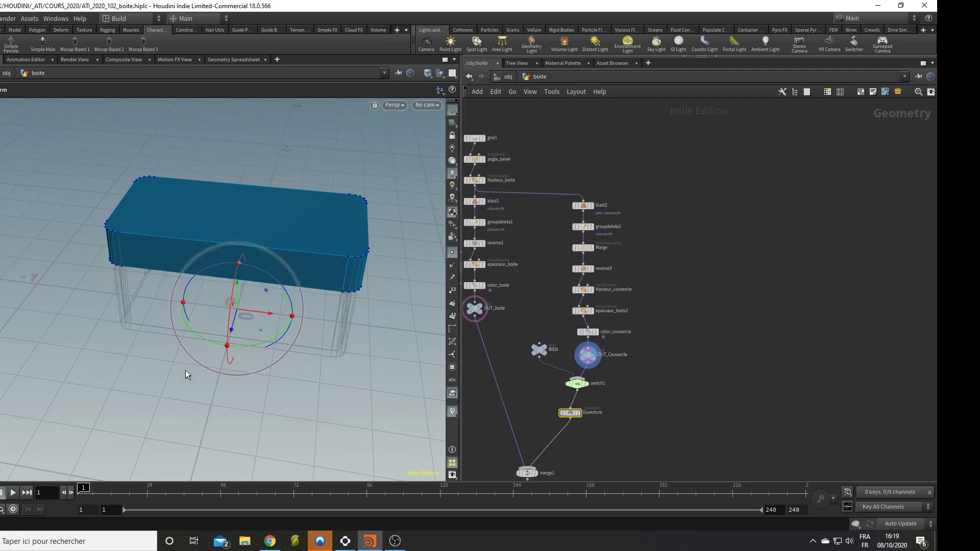
left_click_drag(186, 369, 237, 324, "alt")
middle_click_drag(236, 324, 213, 357, "alt")
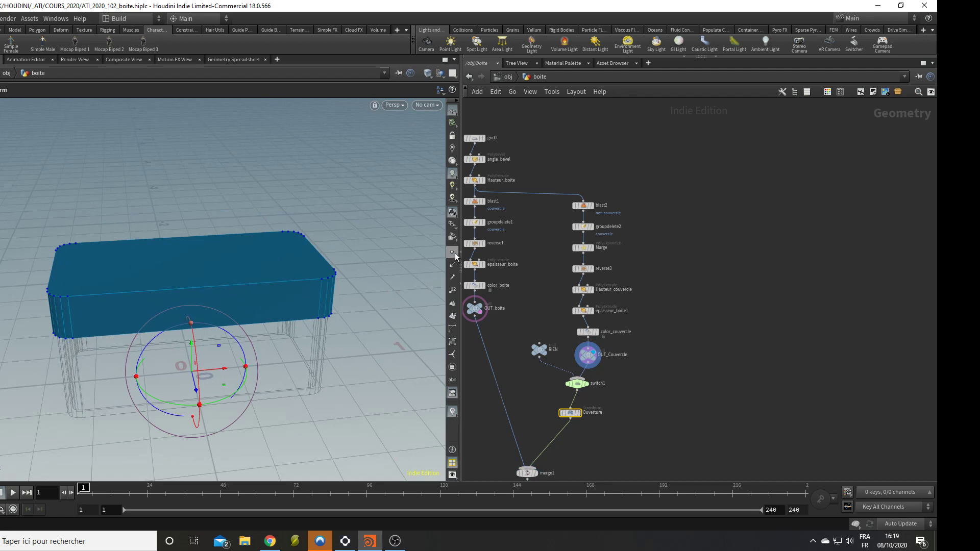
double_click(623, 355)
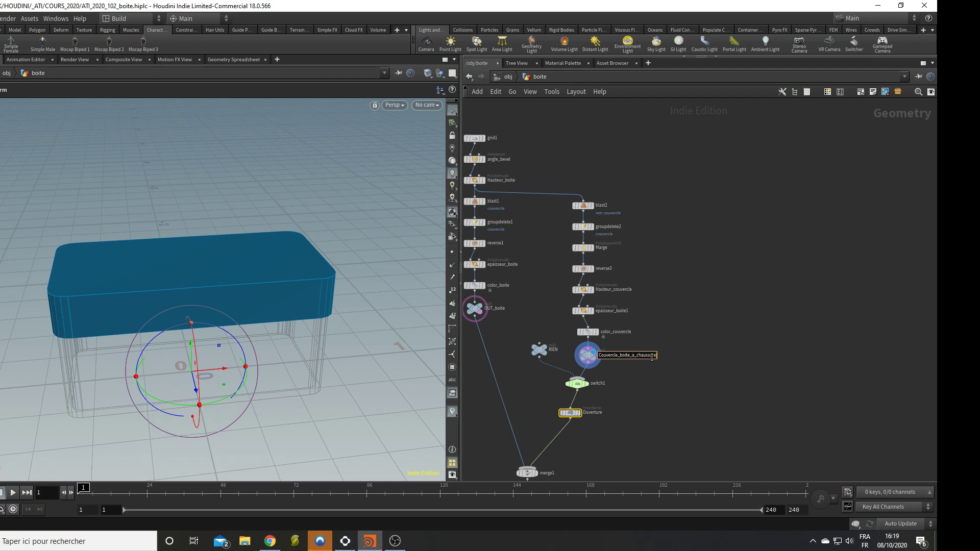
- Duplicate the lid branch from blast2 through OUT_Couvercle_boite_a_chaussure and place the copy beside the original
left_click_drag(670, 185, 581, 356)
middle_click_drag(697, 276, 699, 339)
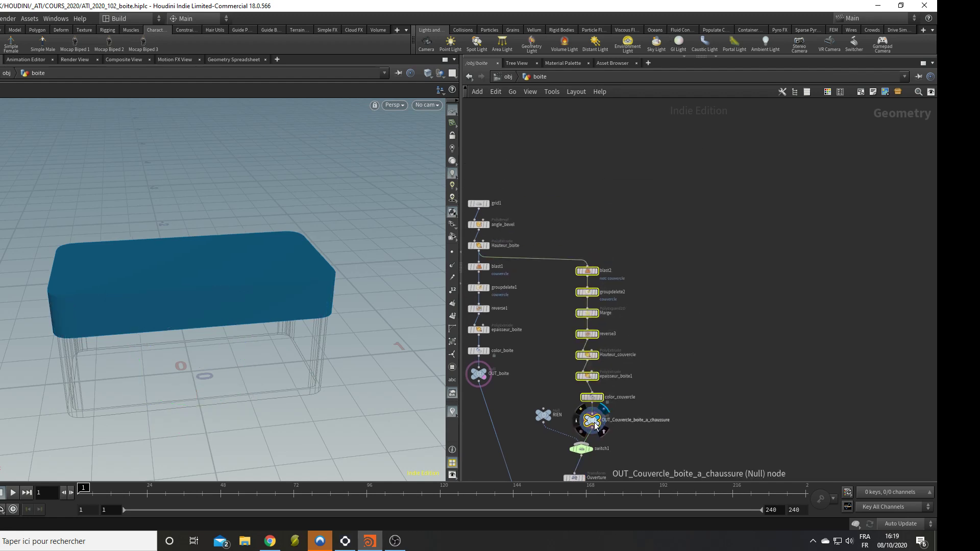
left_click_drag(593, 421, 711, 419, "alt")
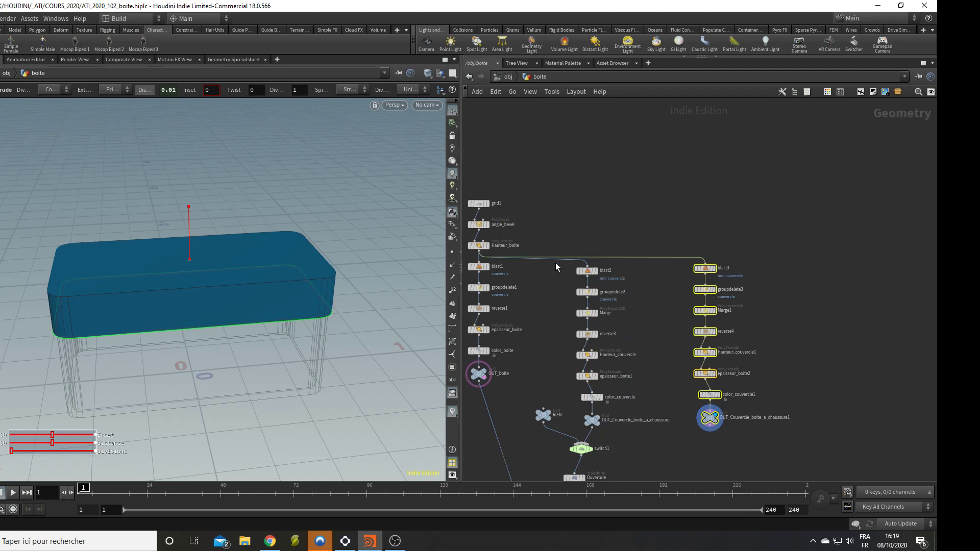
- Add wire dots above blast2 and blast3 and arrange them with grid1, angle_bevel and Hauteur_boite for a tidier network
left_click_drag(520, 258, 587, 255, "alt")
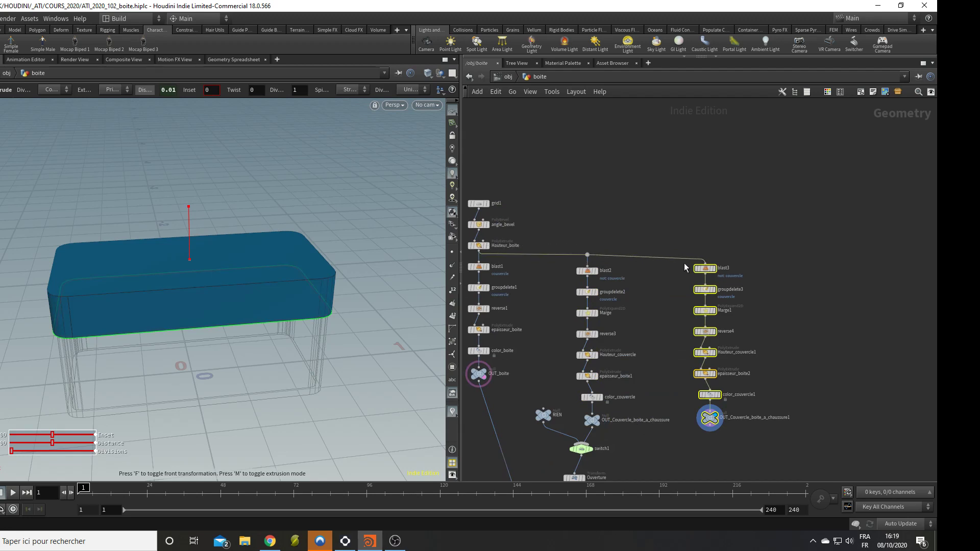
left_click(701, 259, "alt")
scroll(760, 284, "down", 4)
left_click_drag(531, 206, 592, 270)
left_click_drag(704, 240, 637, 250)
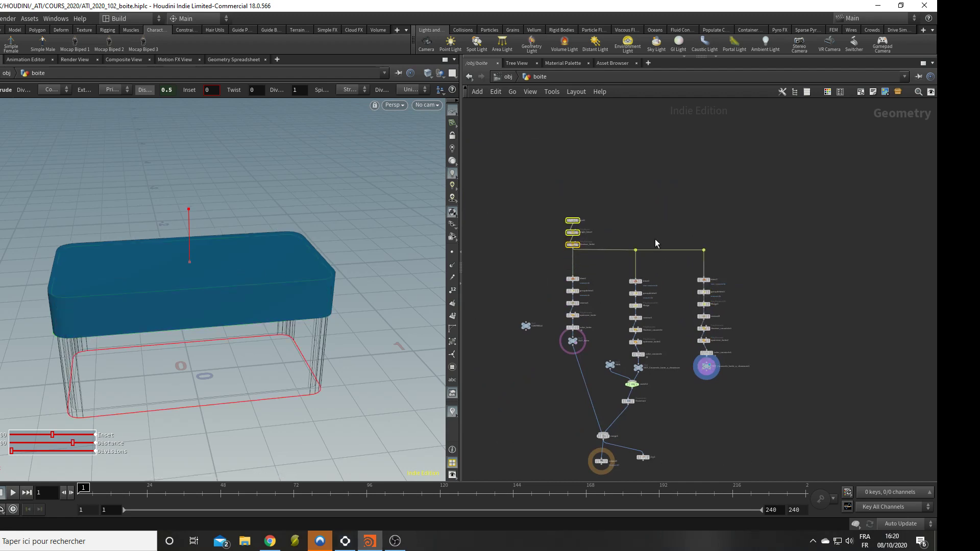
left_click(754, 247)
- Display the blast3 node and delete the Marge1 node from the duplicated lid branch
scroll(788, 308, "up", 3)
middle_click_drag(745, 352, 786, 264)
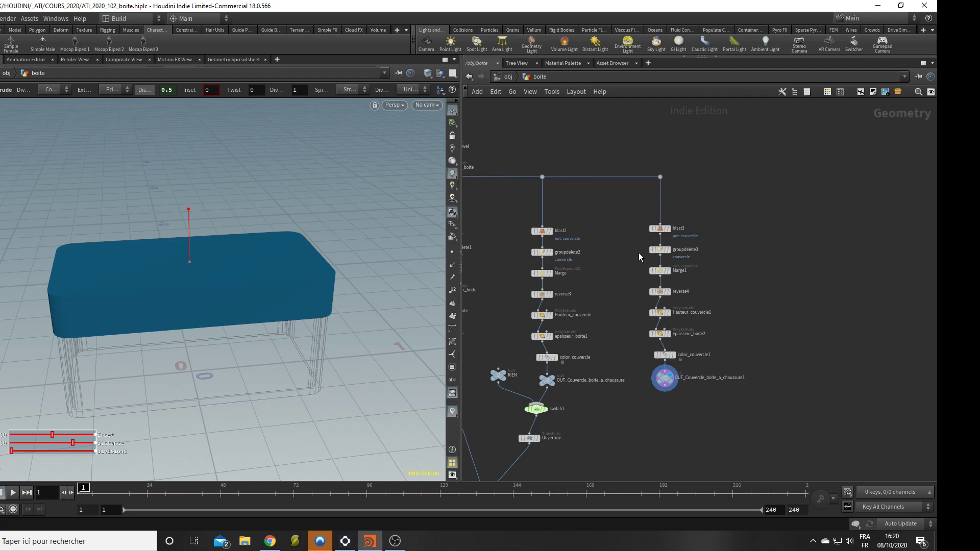
left_click(671, 233)
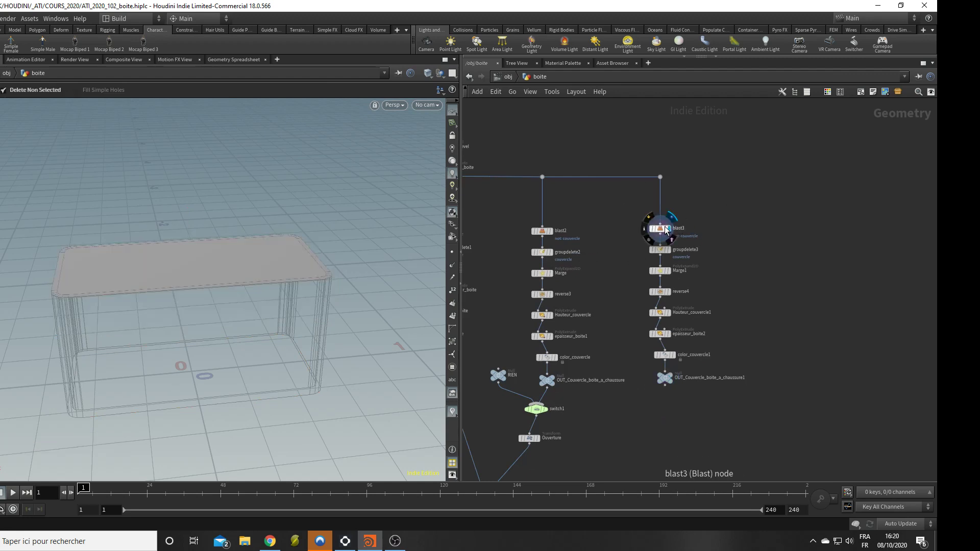
left_click_drag(220, 315, 216, 322, "alt")
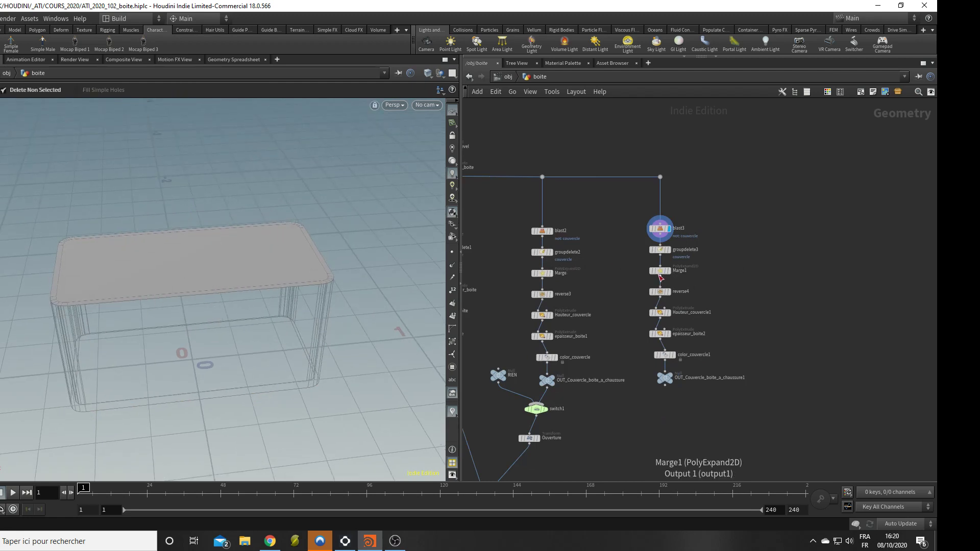
left_click(660, 271)
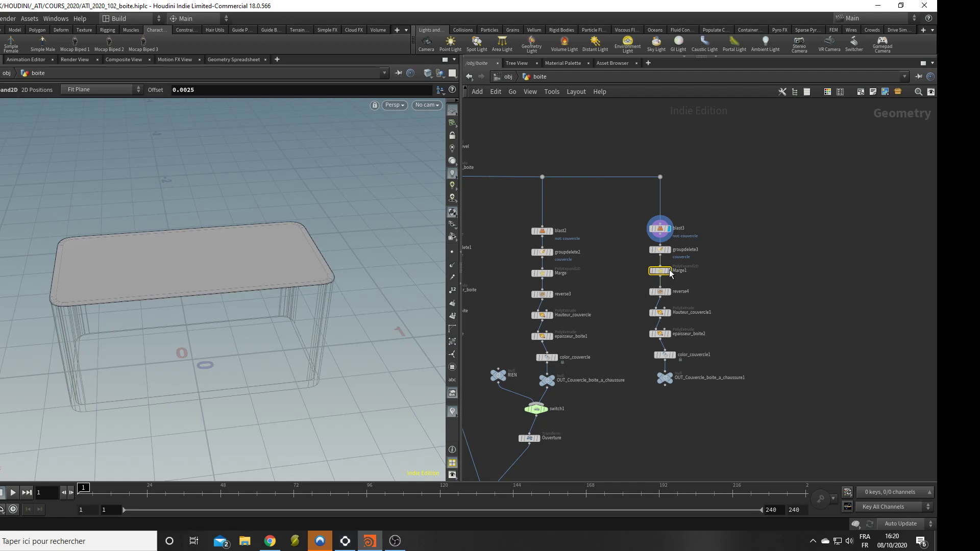
key("Delete")
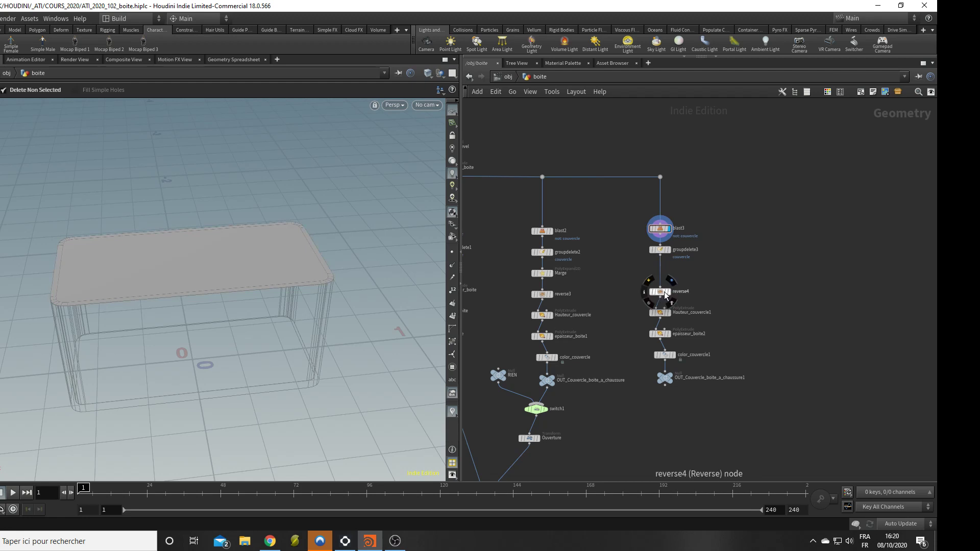
- Display Hauteur_couvercle1 and pull reverse4 out of the duplicated branch to extrude the lid upward
mouse_move(665, 295)
left_mouse_down()
mouse_move(665, 285)
mouse_move(667, 306)
left_mouse_up()
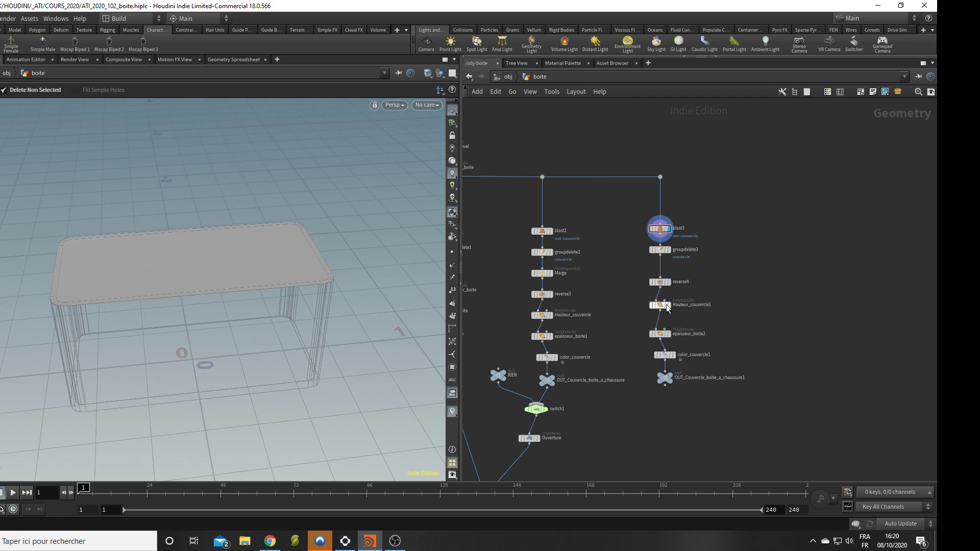
left_click(668, 305)
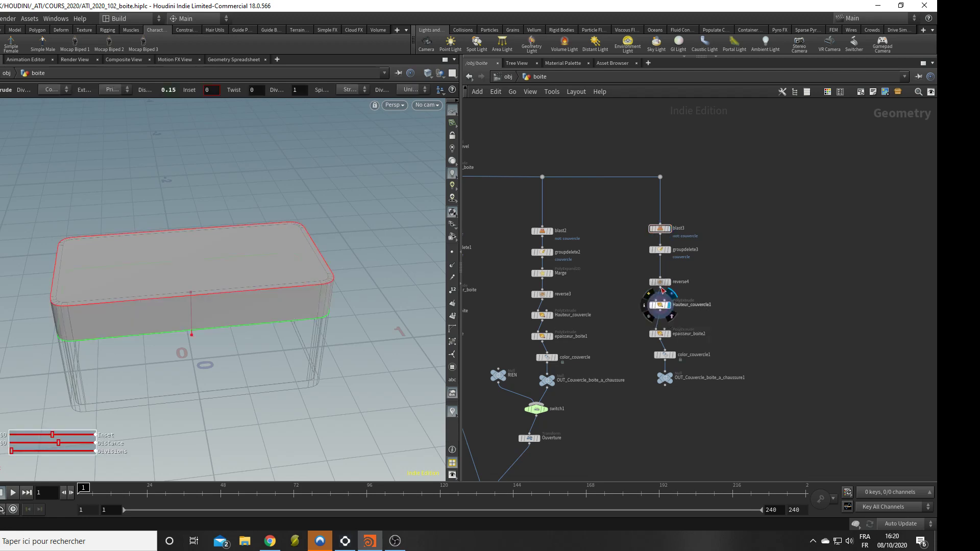
left_click_drag(664, 284, 733, 283)
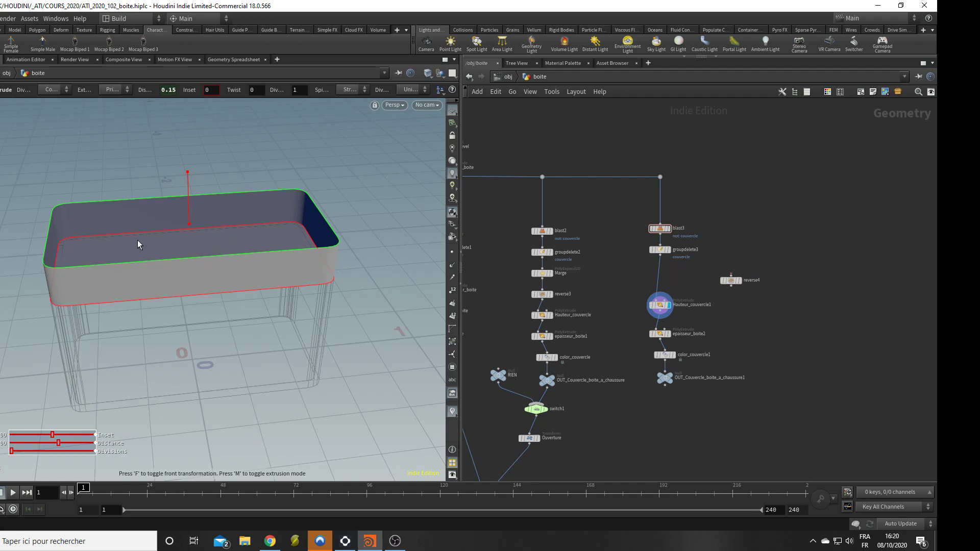
- On the Hauteur_couvercle1 extrusion, turn off Output Back and turn on Output Front to close the top of the lid
left_click(661, 306)
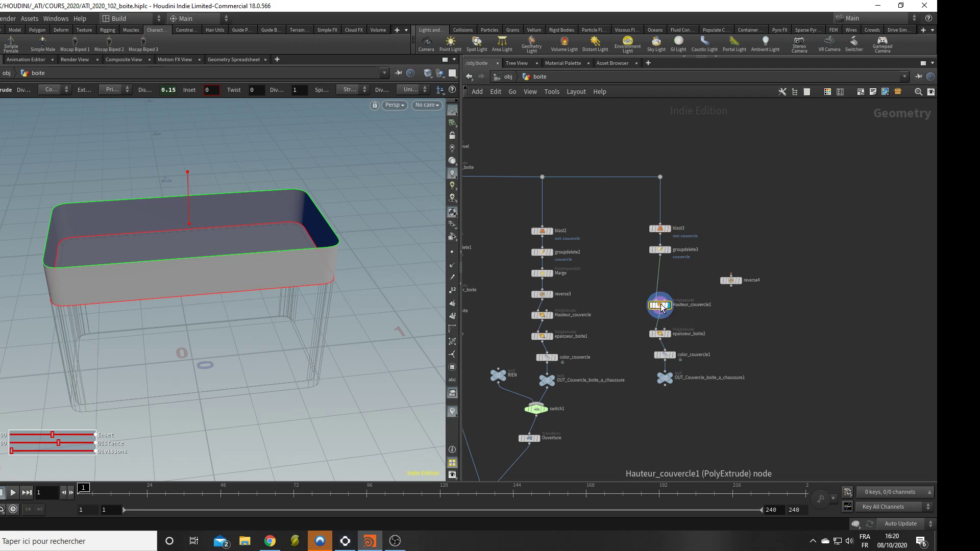
key("p")
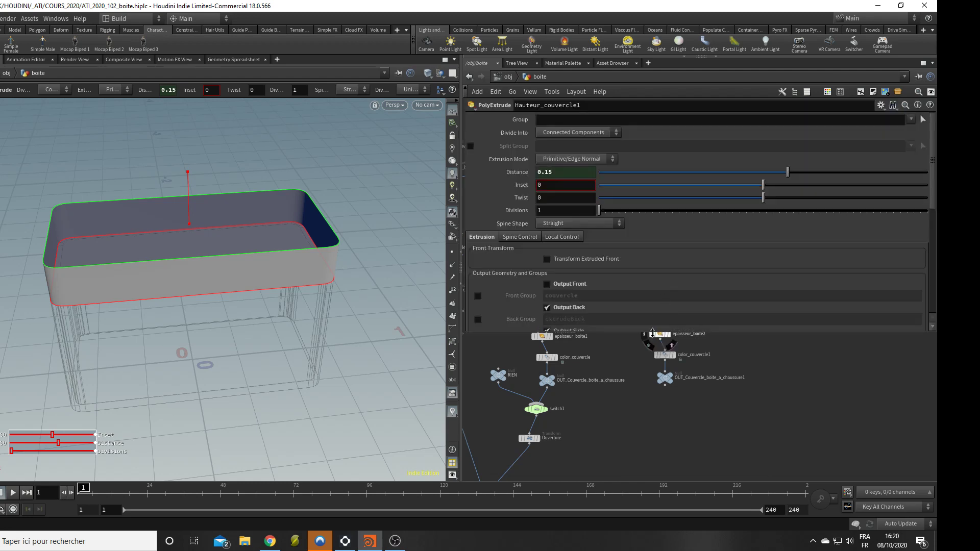
left_click_drag(647, 333, 636, 426)
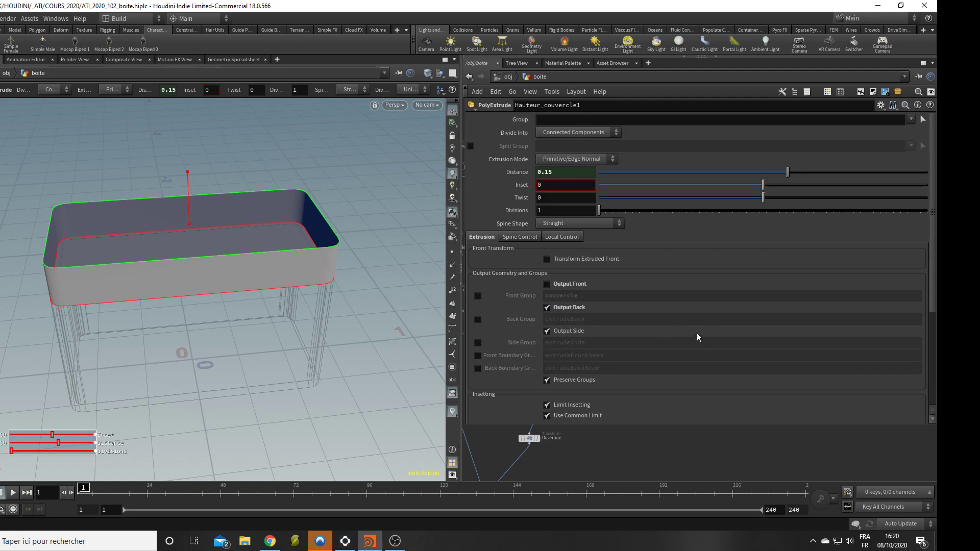
left_click(552, 307)
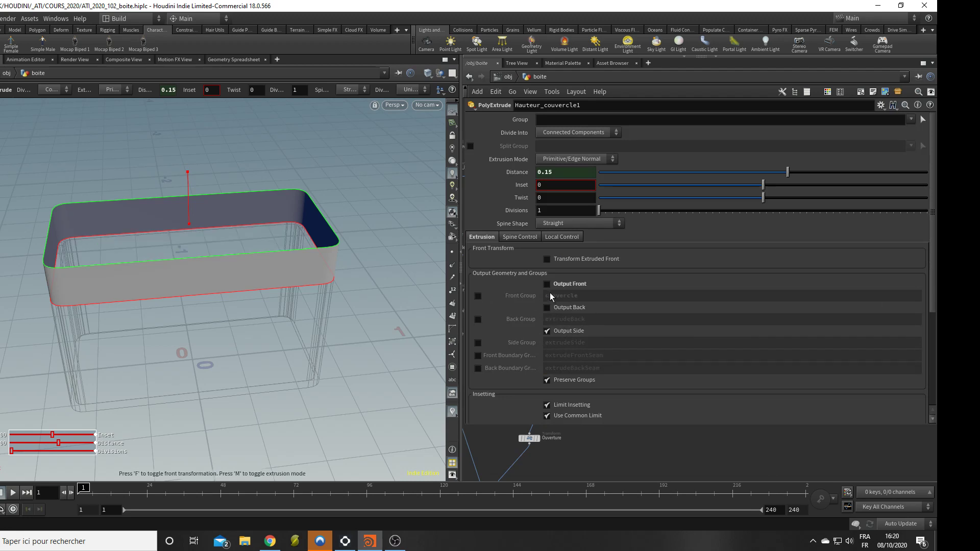
left_click(547, 285)
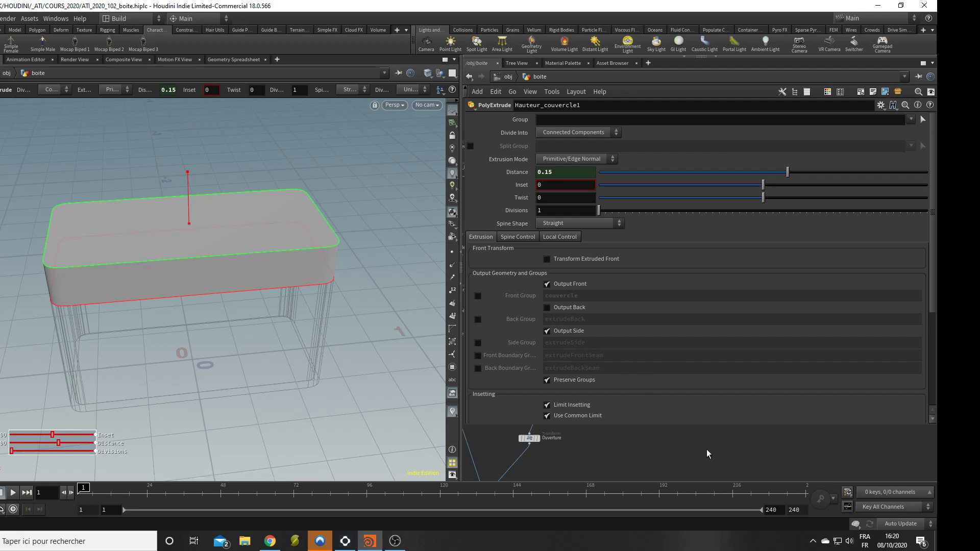
left_click_drag(739, 424, 739, 237)
- Display epaisseur_boite2 and insert reverse4 between Hauteur_couvercle1 and epaisseur_boite2
scroll(631, 347, "up", 4)
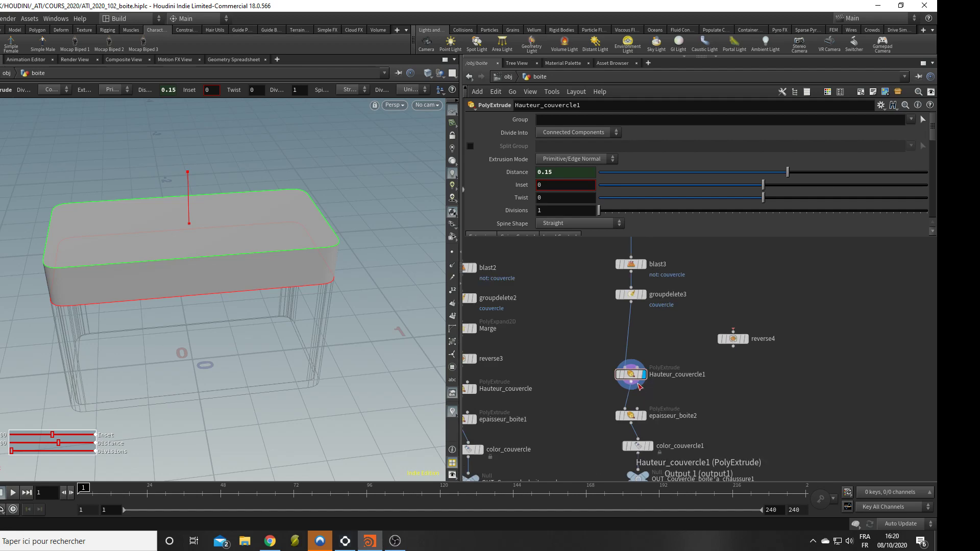
middle_click_drag(631, 347, 626, 287)
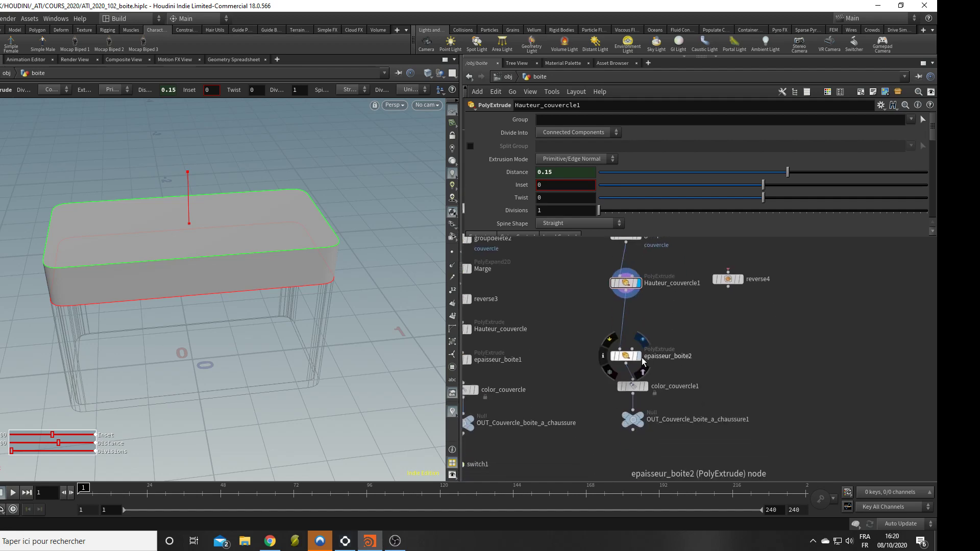
left_click(641, 357)
left_click_drag(186, 350, 152, 345, "alt")
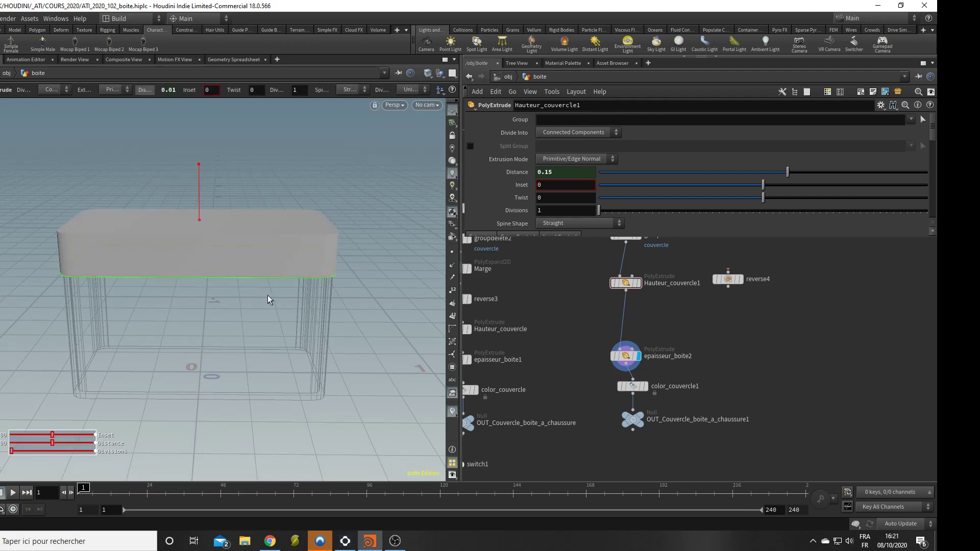
middle_click_drag(709, 340, 734, 382)
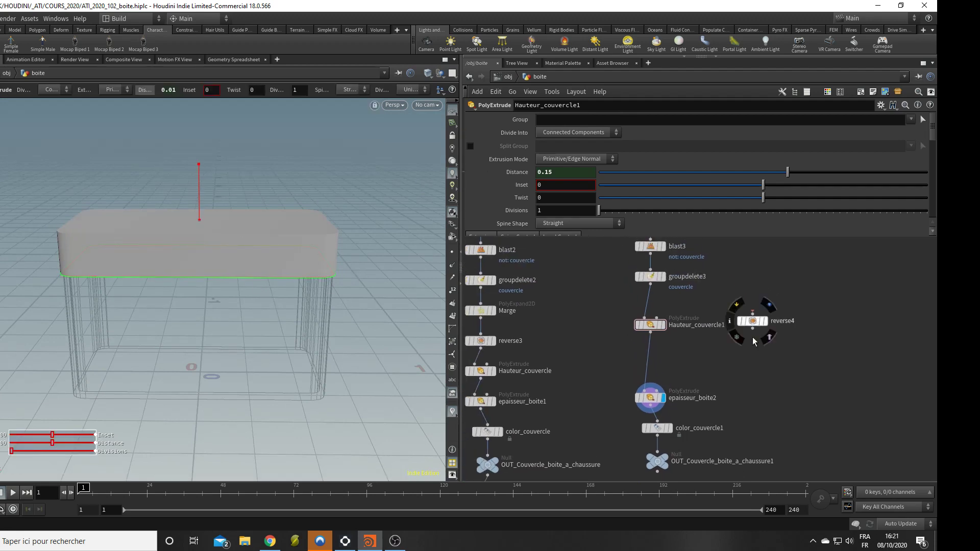
left_click_drag(754, 323, 649, 361)
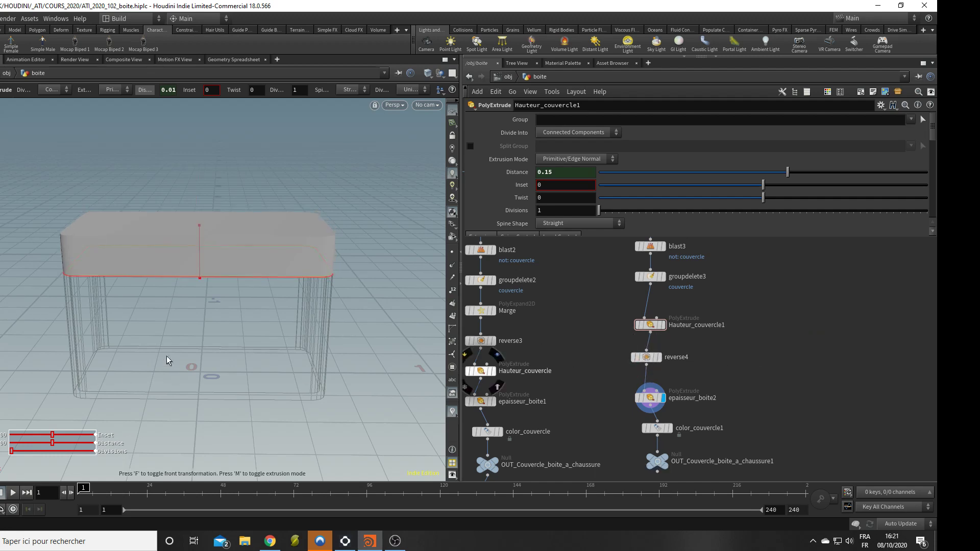
- Display the end of the duplicated lid branch and rename its output null to OUT_Couvercle_coffre
middle_click_drag(744, 357, 736, 303)
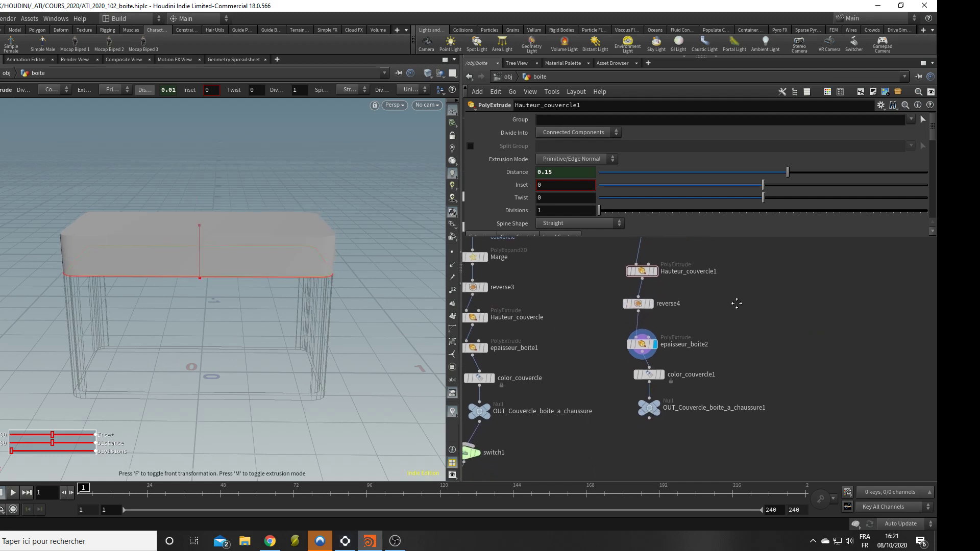
left_click(662, 374)
left_click_drag(213, 330, 220, 327)
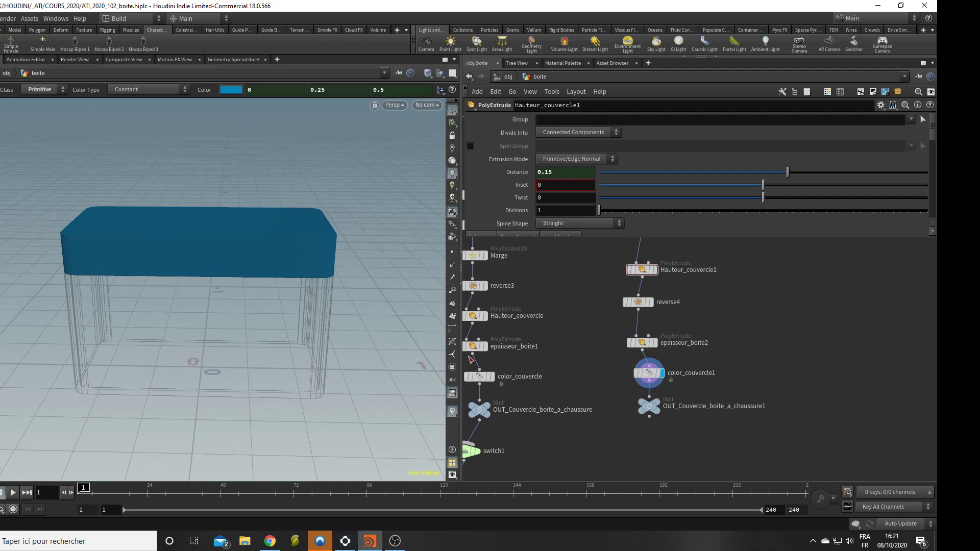
double_click(658, 405)
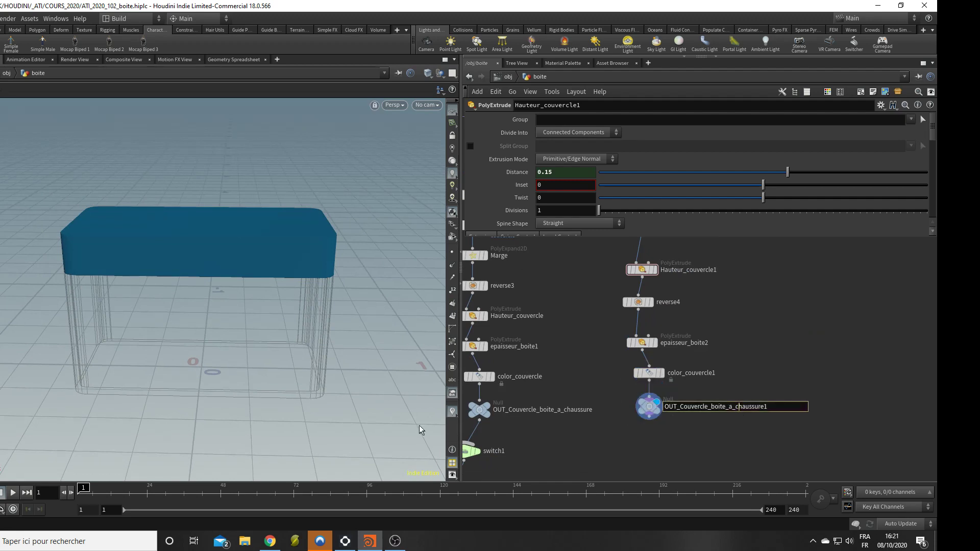
left_click_drag(711, 406, 922, 425)
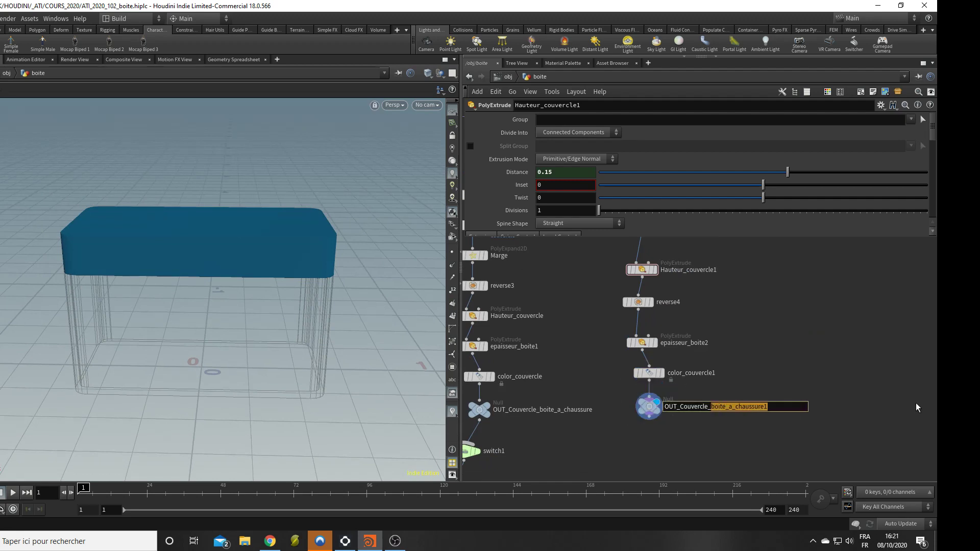
type("coff")
key("Return")
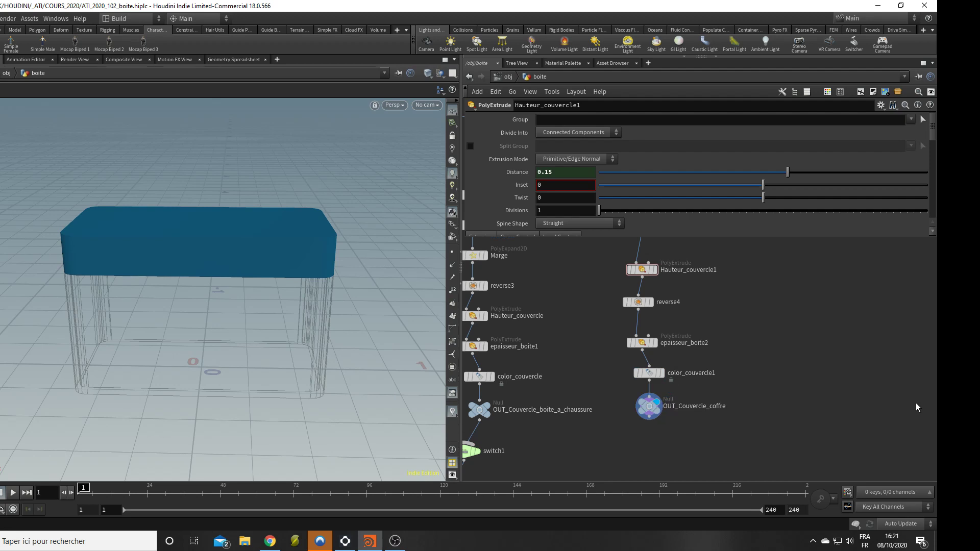
- Move the merge and clip nodes, switch1 with Ouverture, and RIEN lower in the network to free space below the lid outputs
left_click_drag(388, 388, 336, 354, "alt")
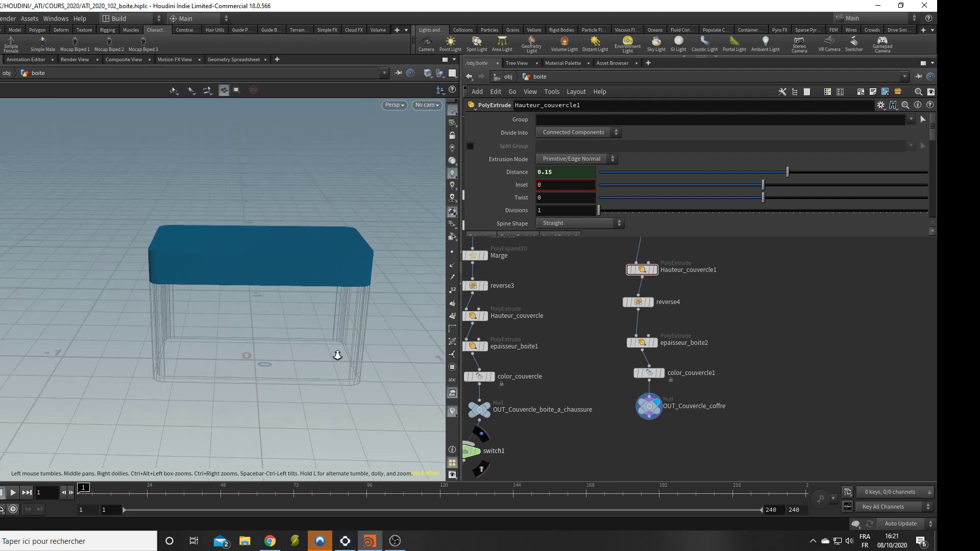
middle_click_drag(576, 460, 655, 371)
scroll(655, 371, "down", 5)
left_click_drag(474, 372, 713, 468)
left_click_drag(586, 392, 556, 455)
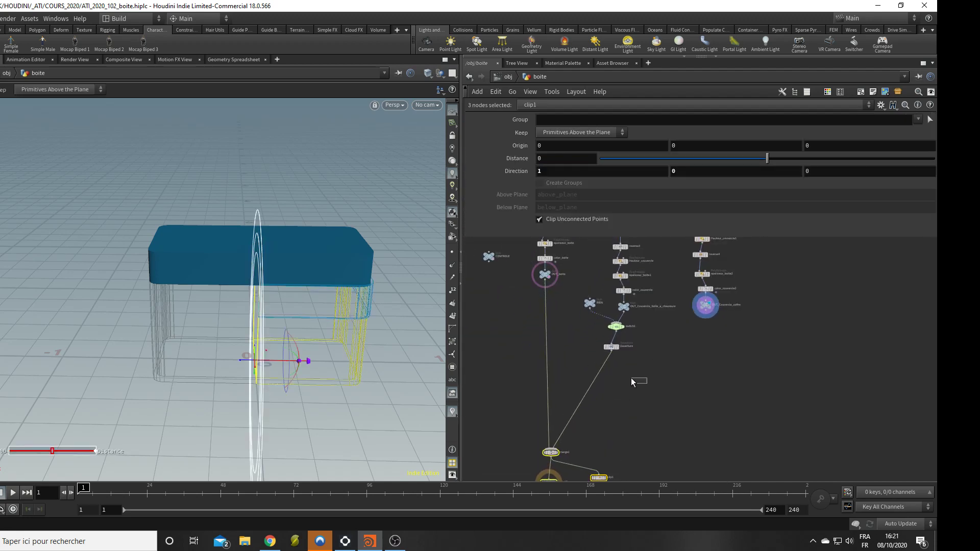
left_click_drag(673, 447, 620, 367)
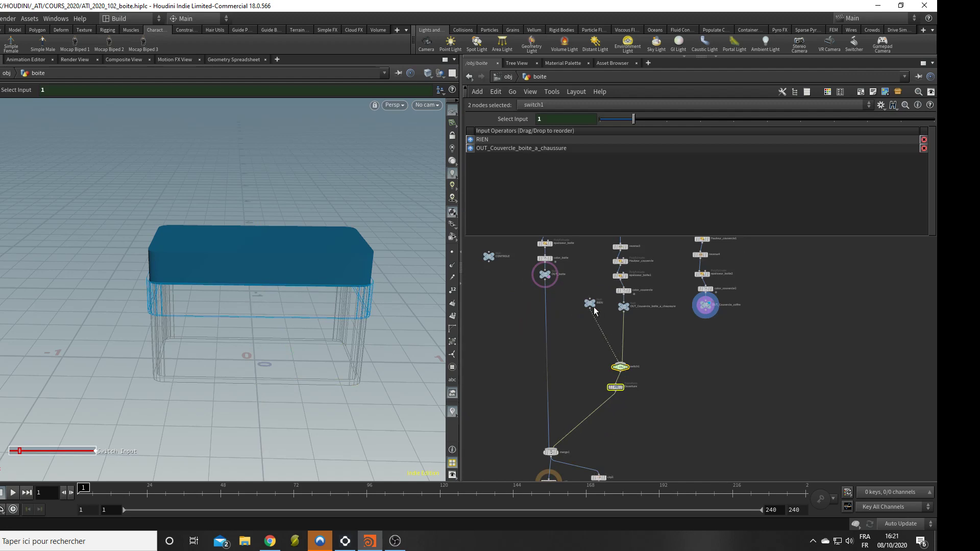
left_click_drag(593, 310, 589, 359)
scroll(706, 396, "up", 2)
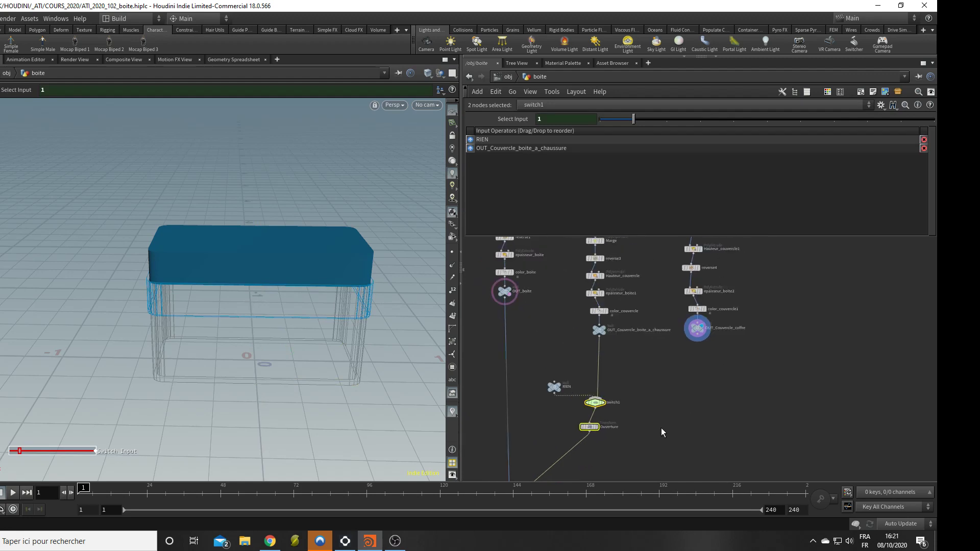
scroll(664, 429, "up", 1)
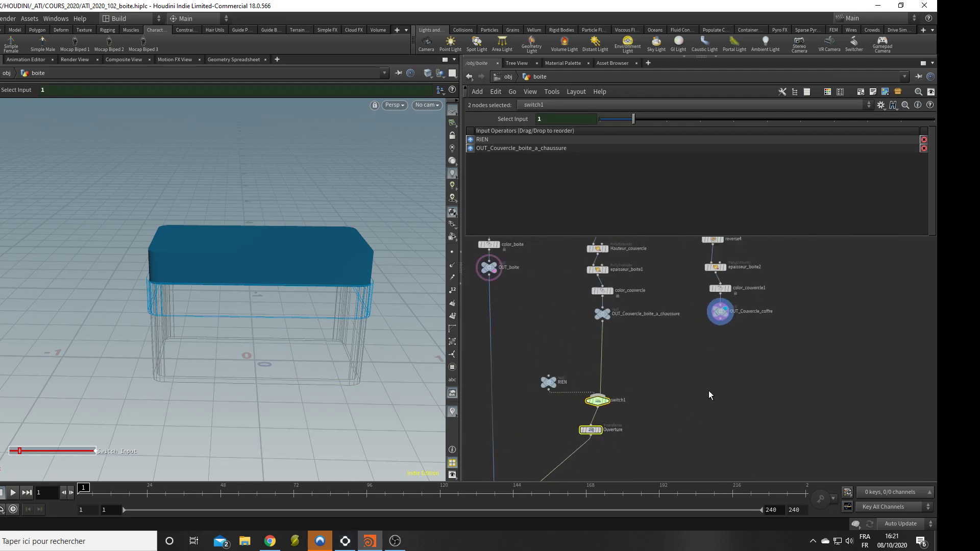
- Reinsert Ouverture between OUT_Couvercle_boite_a_chaussure and switch1, and rename it Ouverture_boite_a_chaussure
left_click(597, 400)
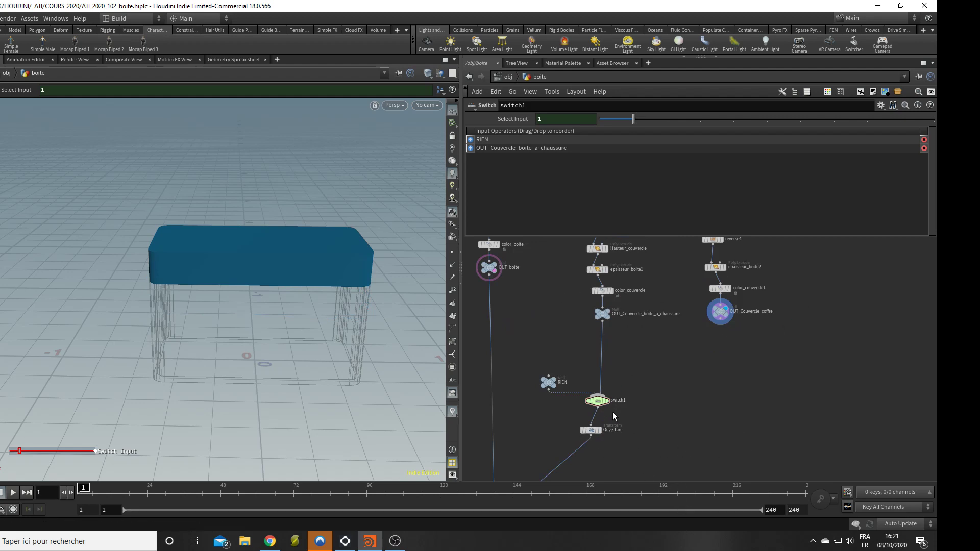
left_click_drag(591, 429, 604, 346)
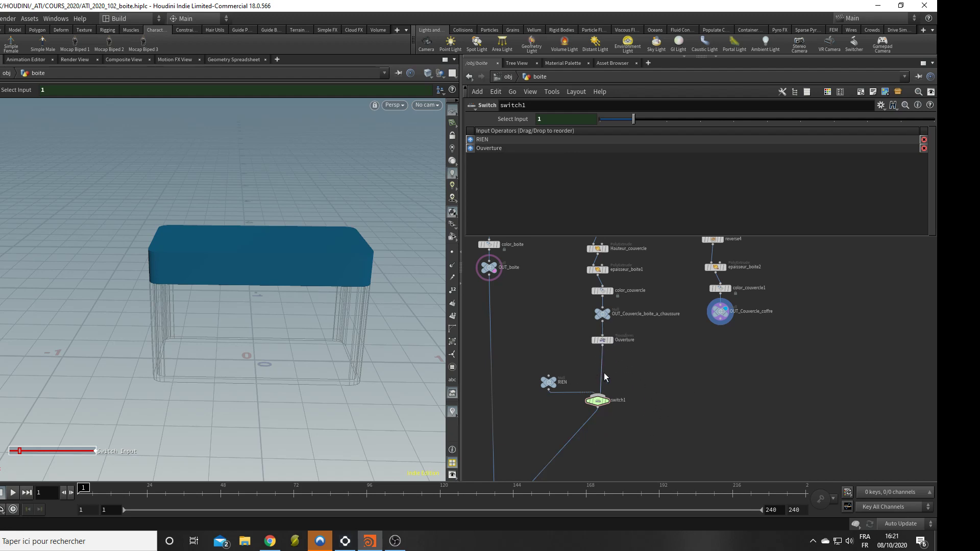
double_click(658, 314)
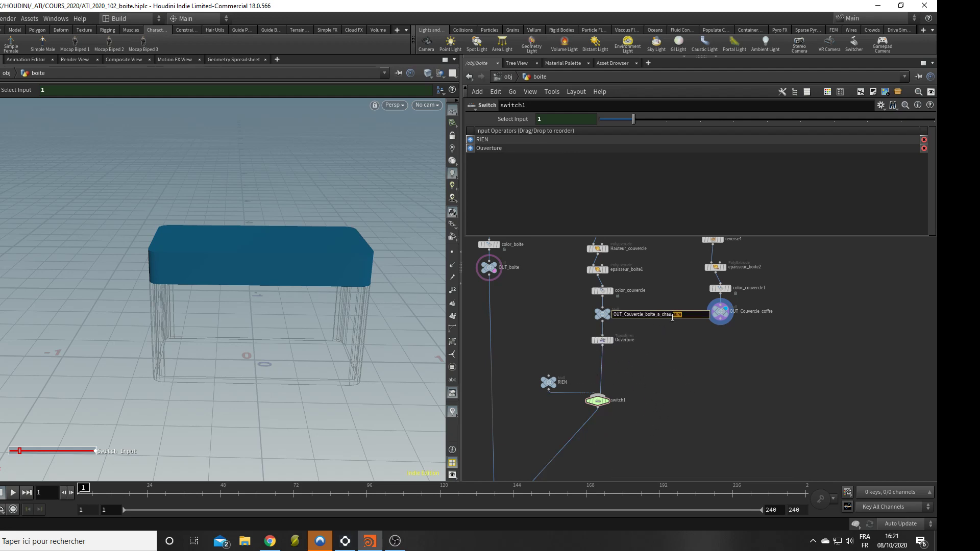
left_click_drag(672, 318, 645, 326)
key("ctrl+c")
double_click(632, 340)
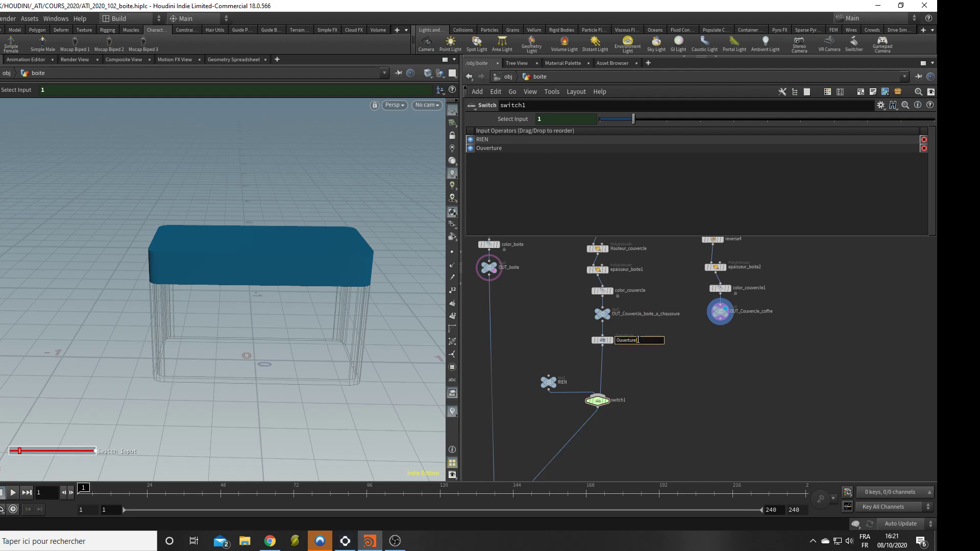
type("_")
key("ctrl+v")
key("Return")
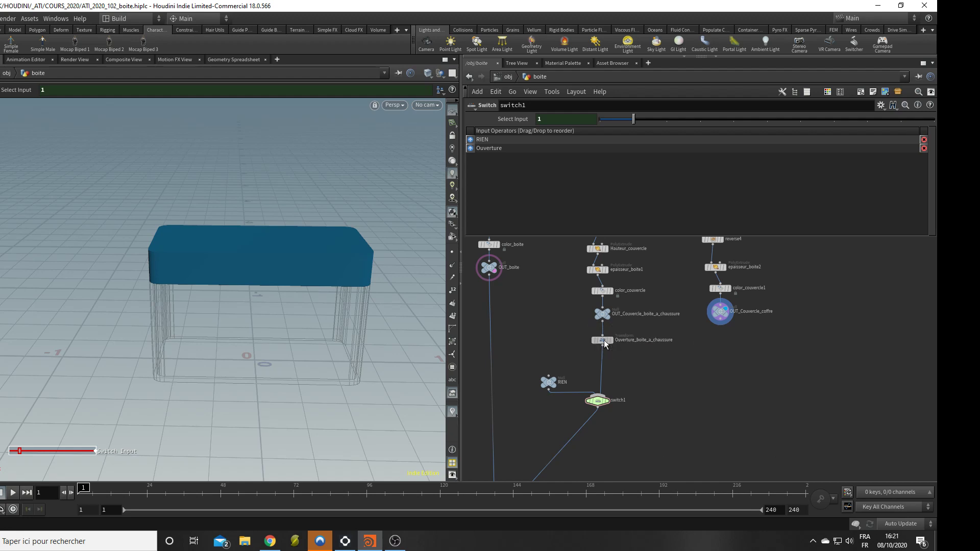
- Duplicate Ouverture_boite_a_chaussure, connected below OUT_Couvercle_coffre, and display the copy
left_click_drag(603, 339, 723, 348, "alt")
scroll(690, 418, "up", 2)
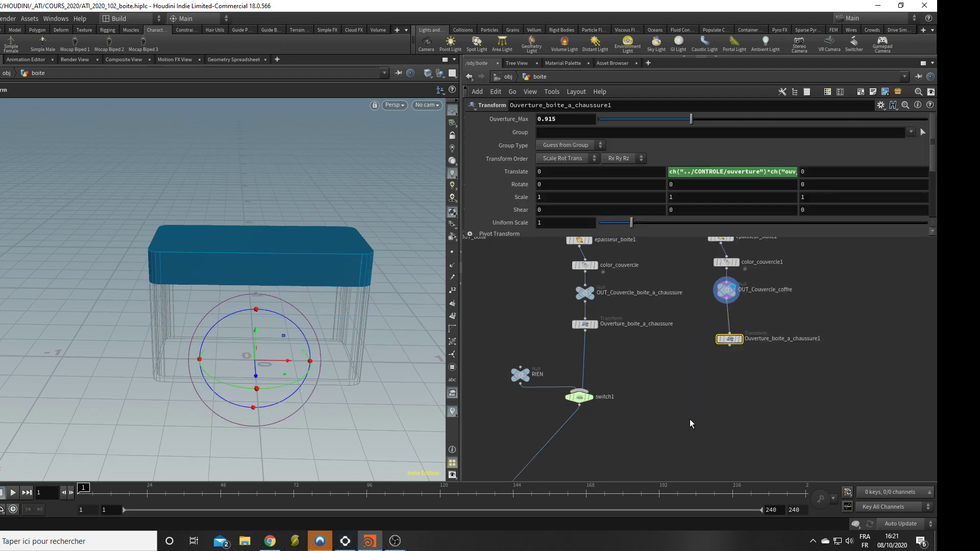
left_click(737, 338)
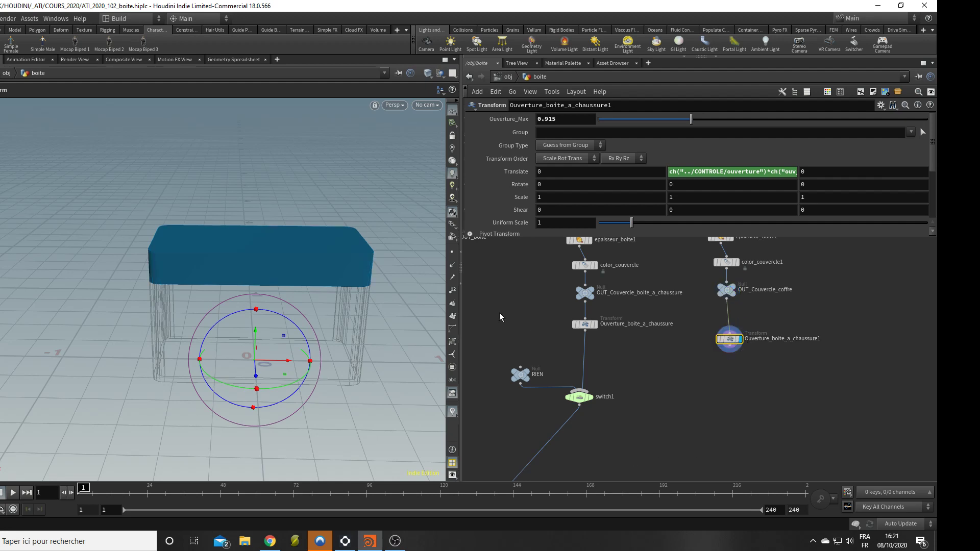
- Check the lid's Ouverture control on the CONTROLE node, leaving it at 0, and inspect the chest lid in the viewport
key("h")
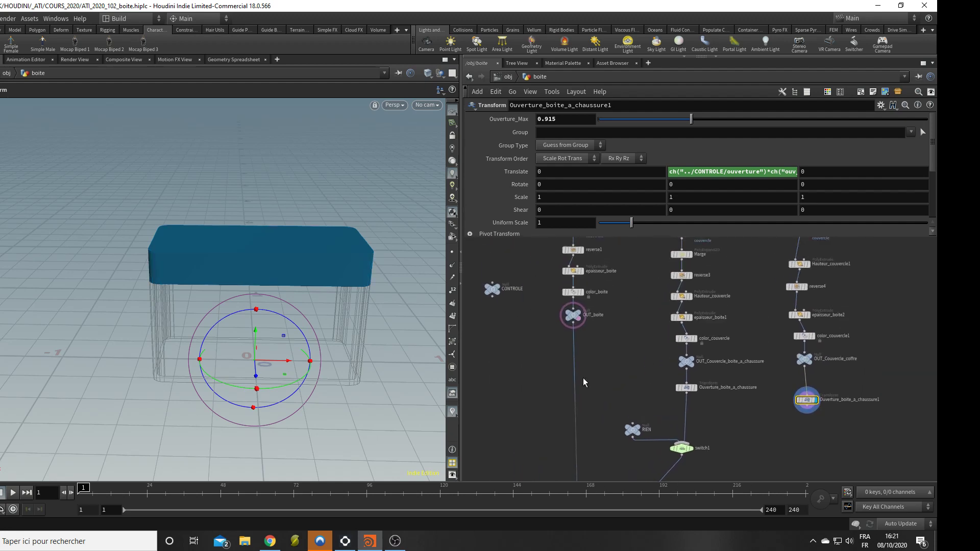
left_click(493, 291)
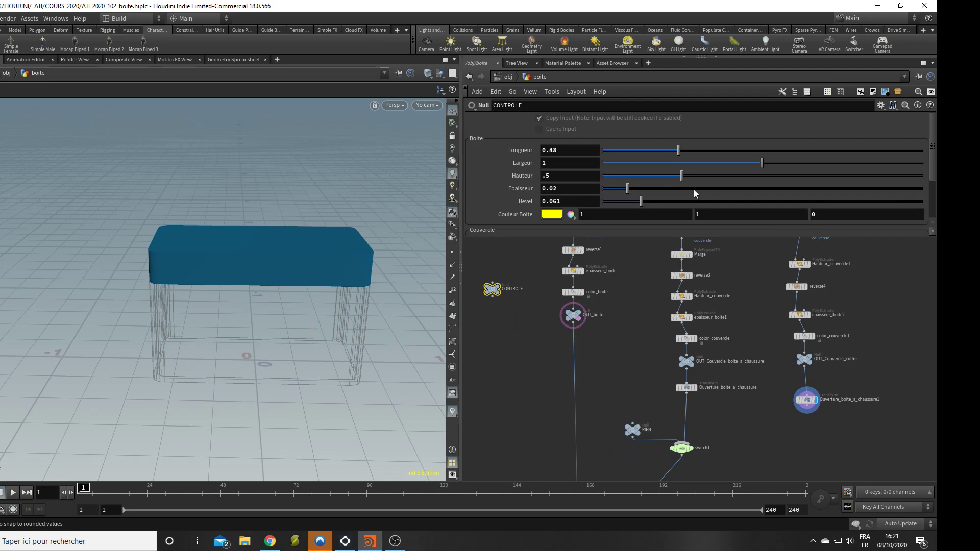
scroll(694, 194, "down", 3)
left_click_drag(609, 214, 524, 249)
middle_click_drag(298, 279, 236, 314, "alt")
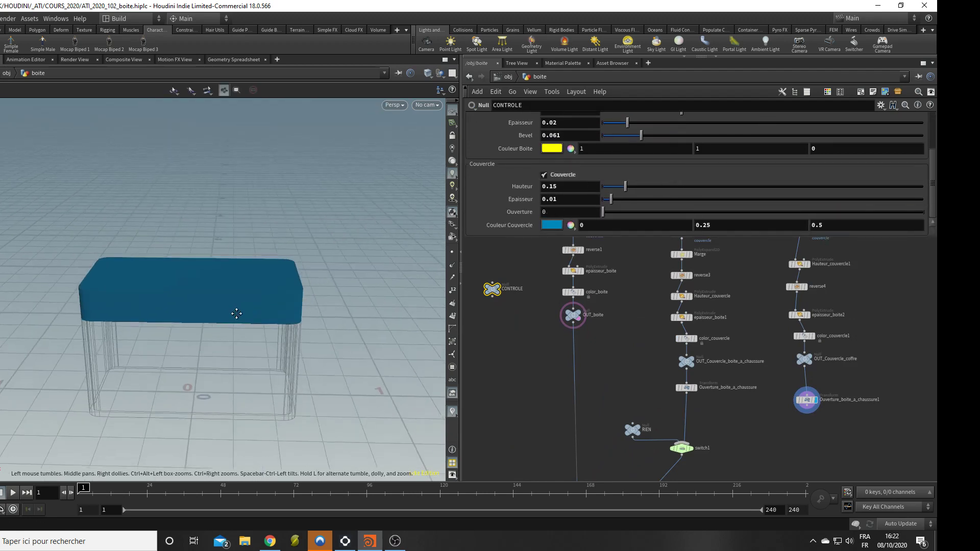
right_click_drag(237, 314, 181, 313, "alt")
left_click_drag(181, 314, 178, 310, "alt")
middle_click_drag(177, 311, 171, 274, "alt")
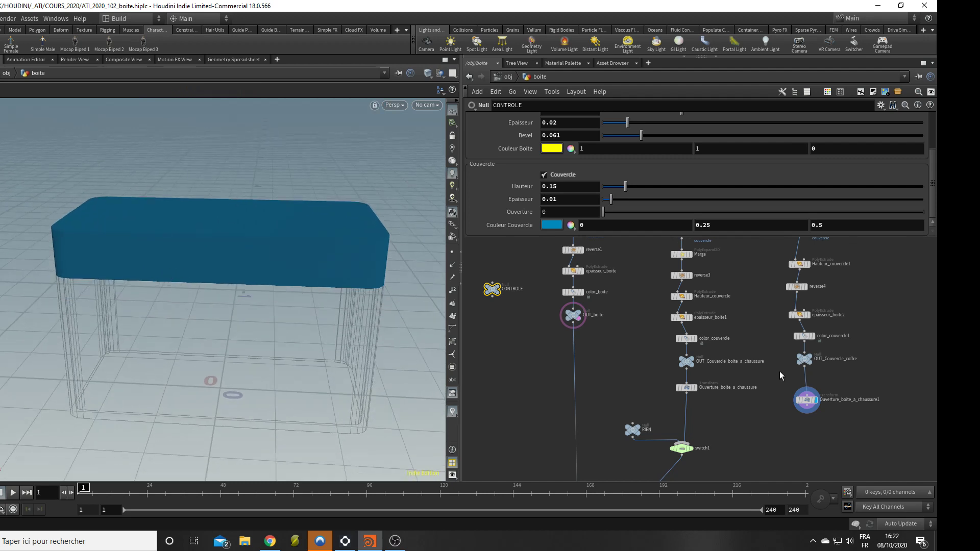
- Examine the Translate Y expression on the duplicated opening transform below OUT_Couvercle_coffre
left_click(807, 399)
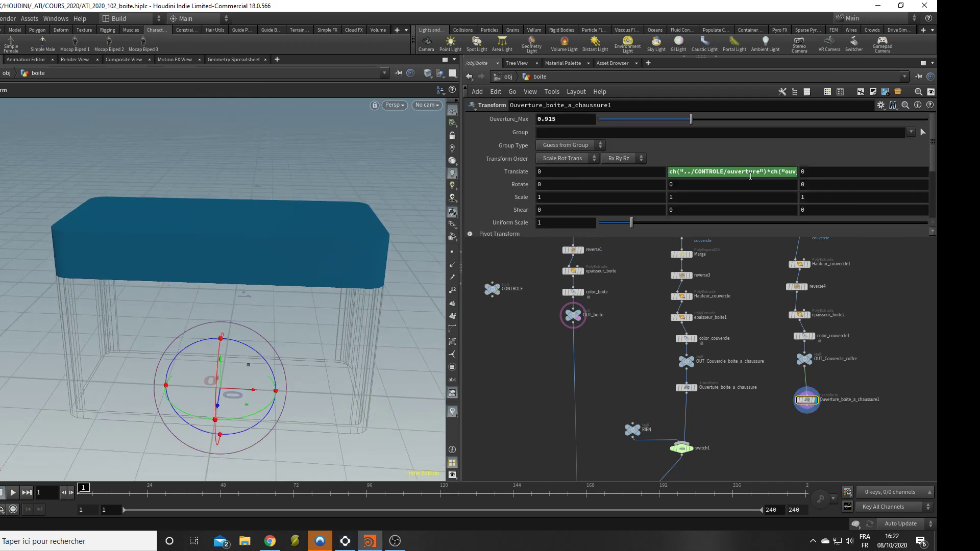
left_click(750, 173)
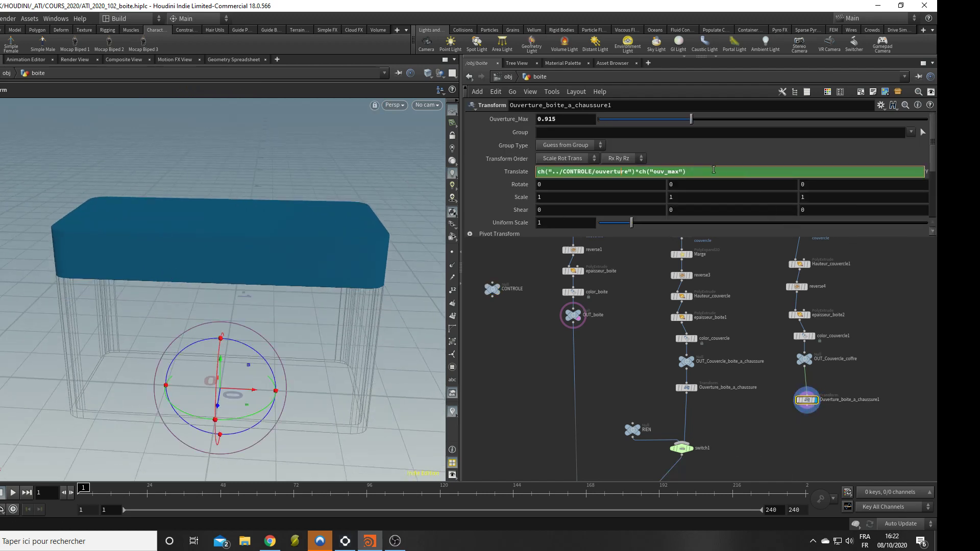
left_click_drag(716, 168, 433, 173)
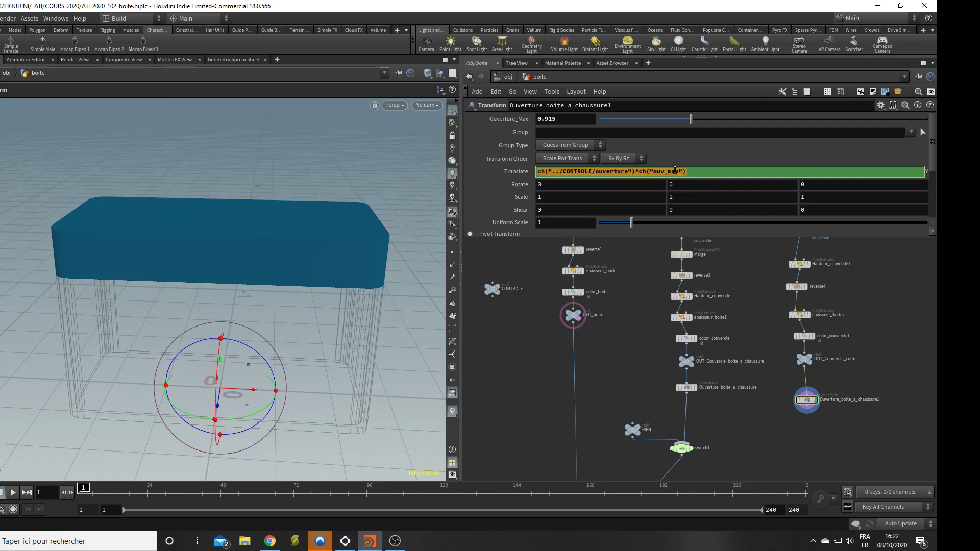
left_click(597, 185)
left_click(582, 209)
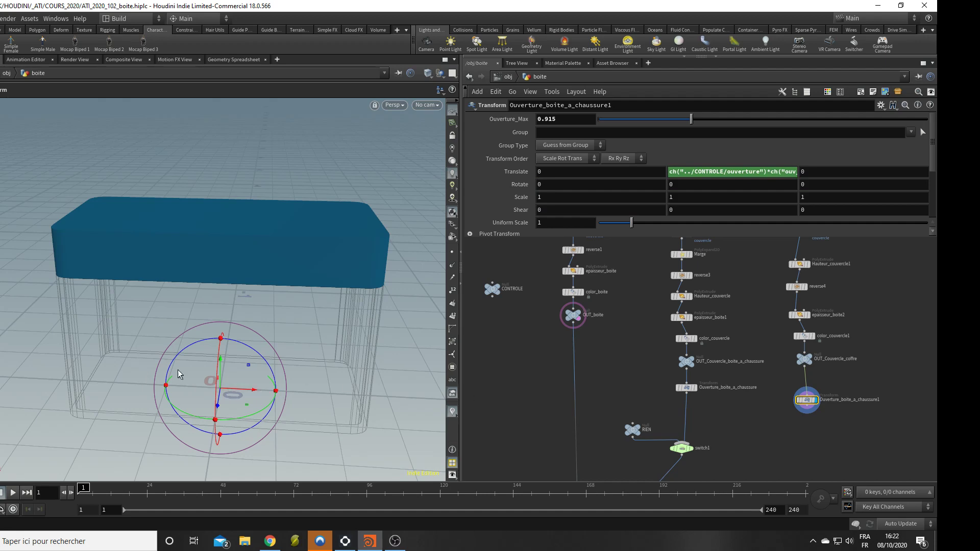
- Copy the Translate Y expression from the chest lid's opening transform and reset its Translate Y to 0
left_click_drag(343, 260, 199, 325, "alt")
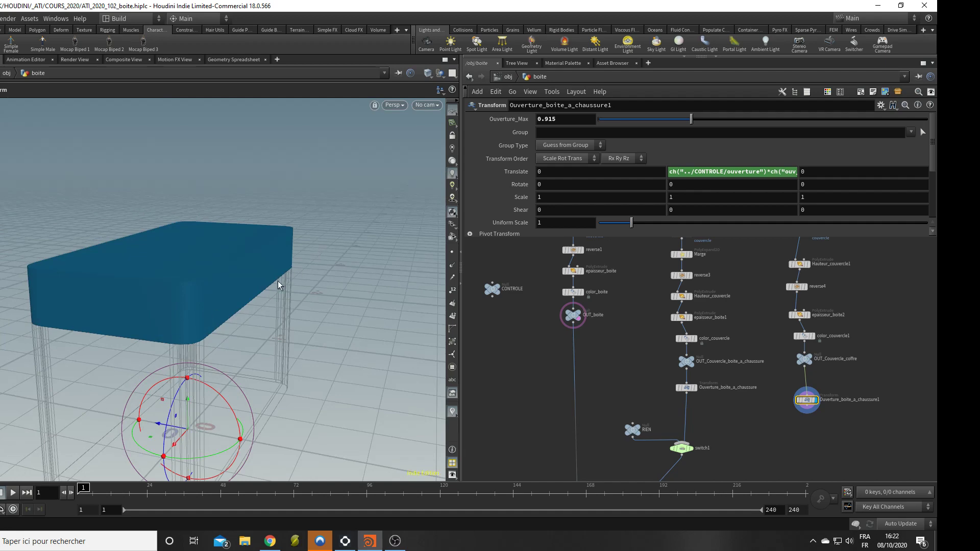
left_click_drag(105, 325, 297, 308, "alt")
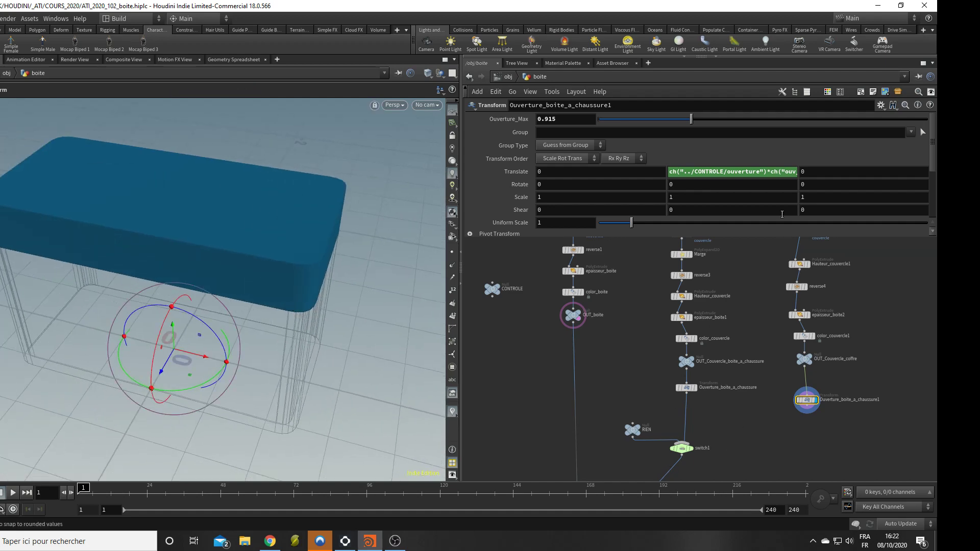
left_click(749, 170)
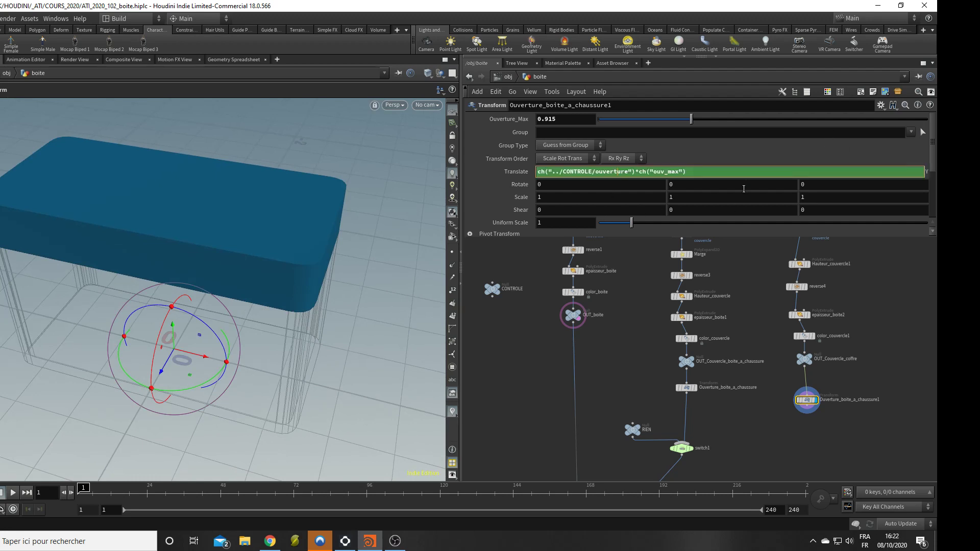
key("ctrl+a")
key("ctrl+c")
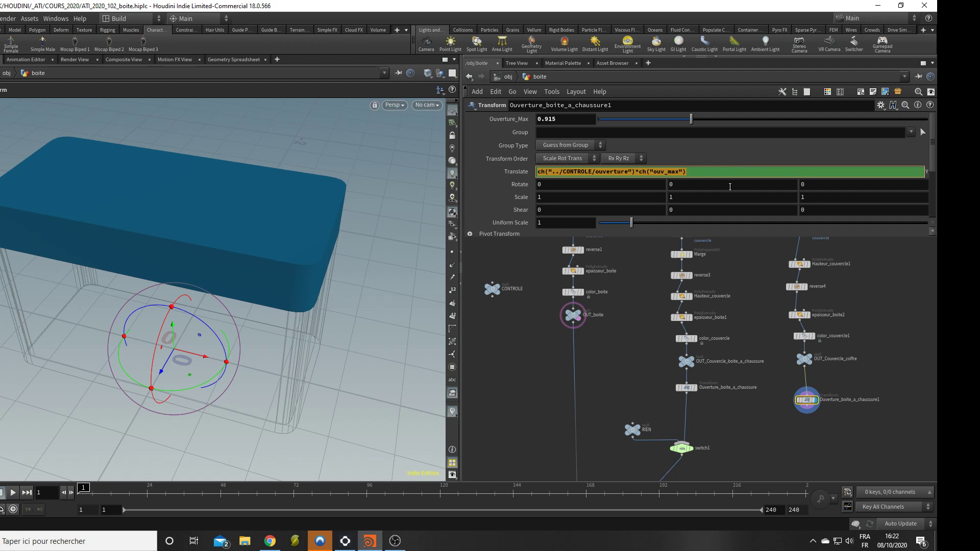
left_click(730, 187)
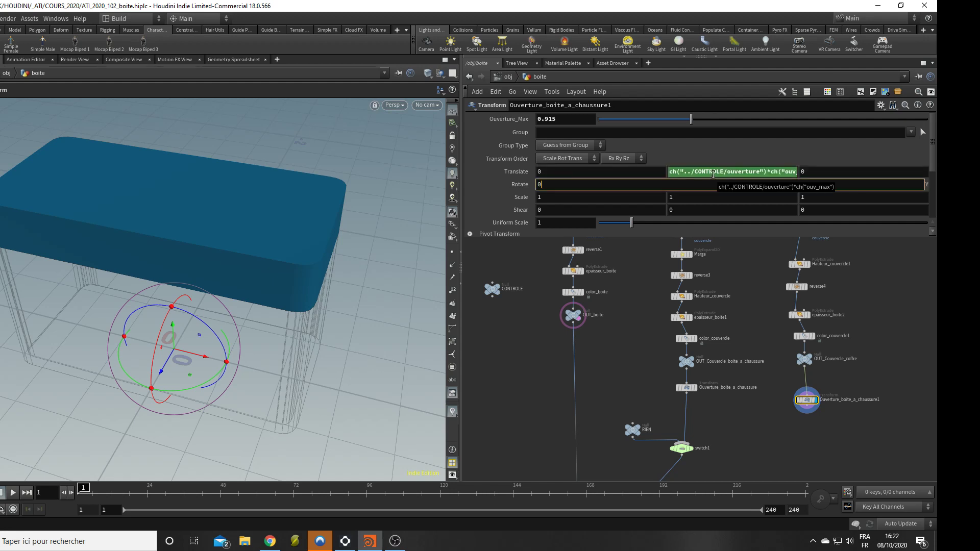
middle_click(709, 175, "ctrl")
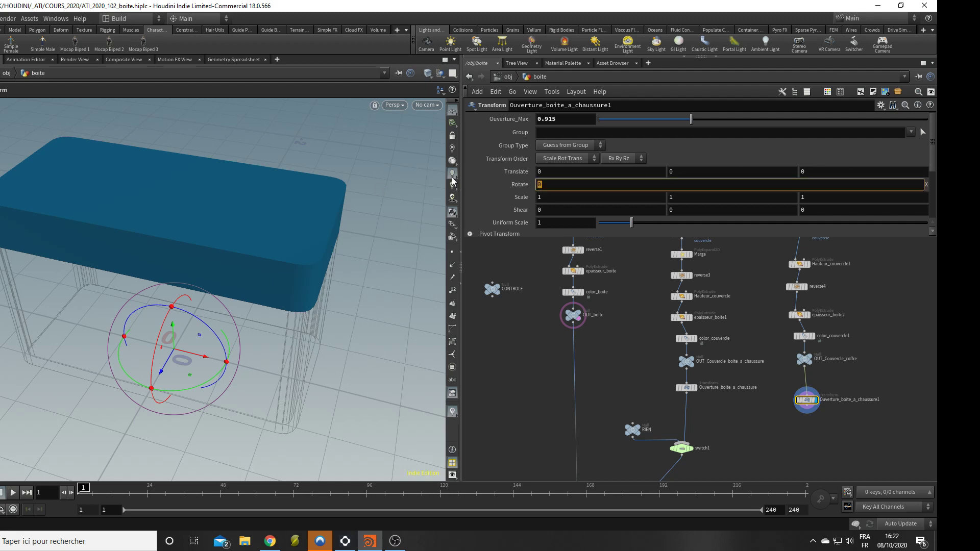
- Paste the expression ch("../CONTROLE/ouverture")*ch("ouv_max") into Rotate X of the chest lid's opening transform
left_click(538, 183)
key("ctrl+v")
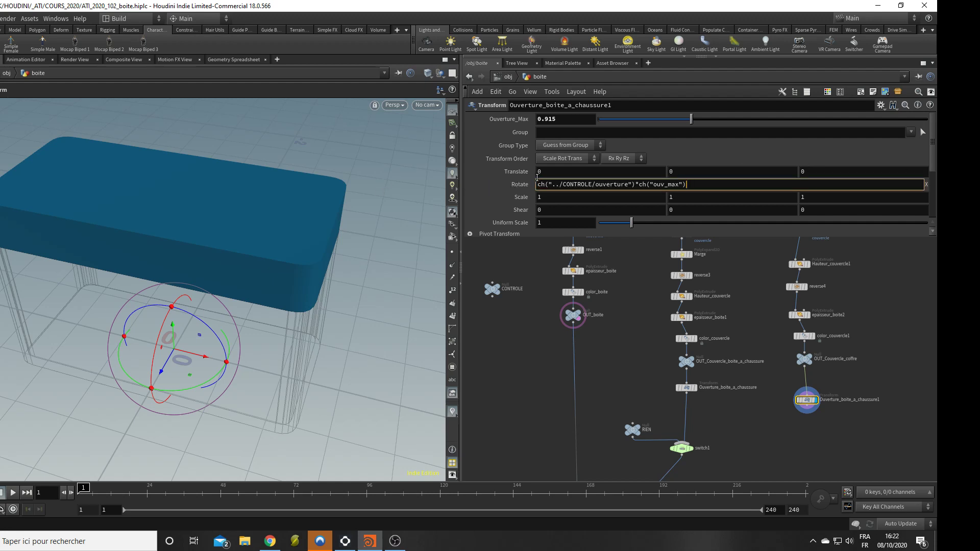
key("Return")
left_click(520, 185)
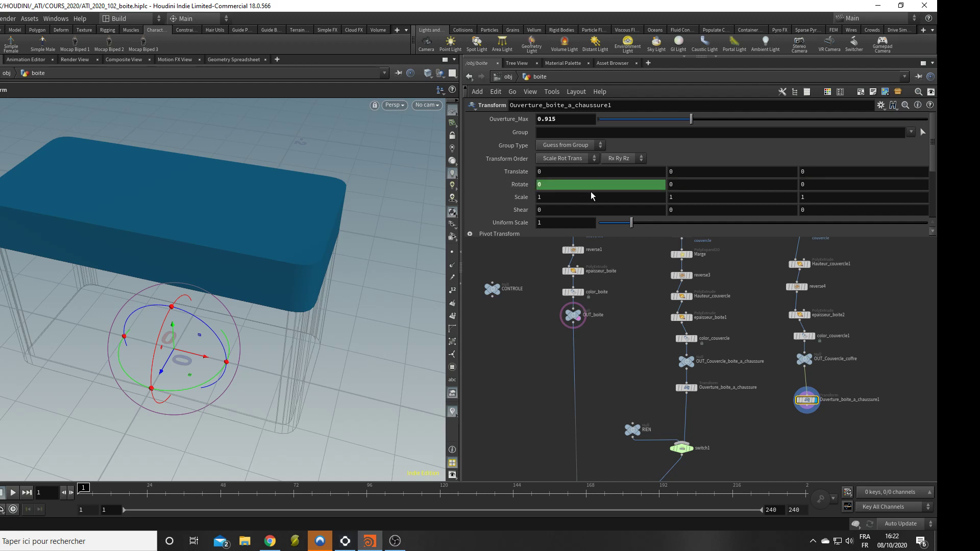
left_click(521, 189)
left_click(575, 185)
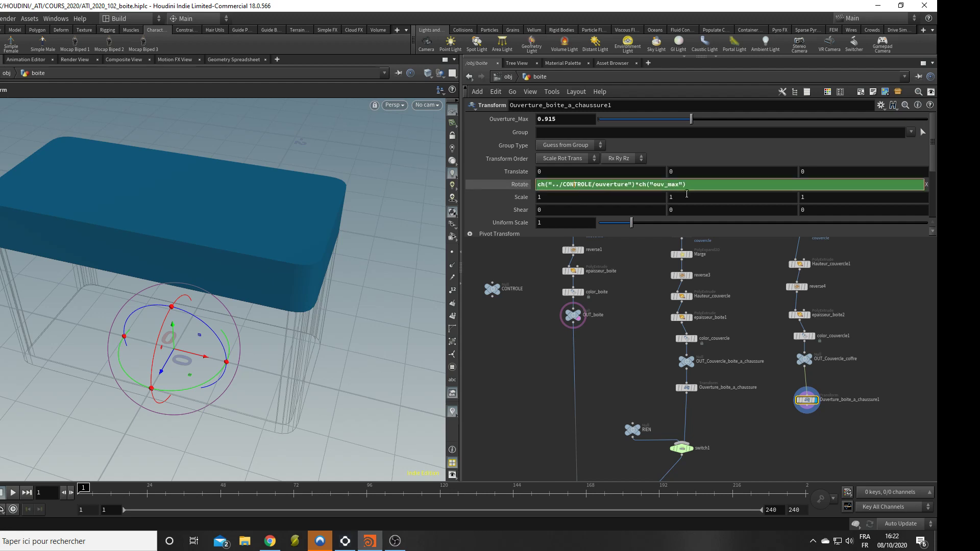
- Set Ouverture_Max on the chest lid's opening transform to 170
left_click(553, 119)
type("17")
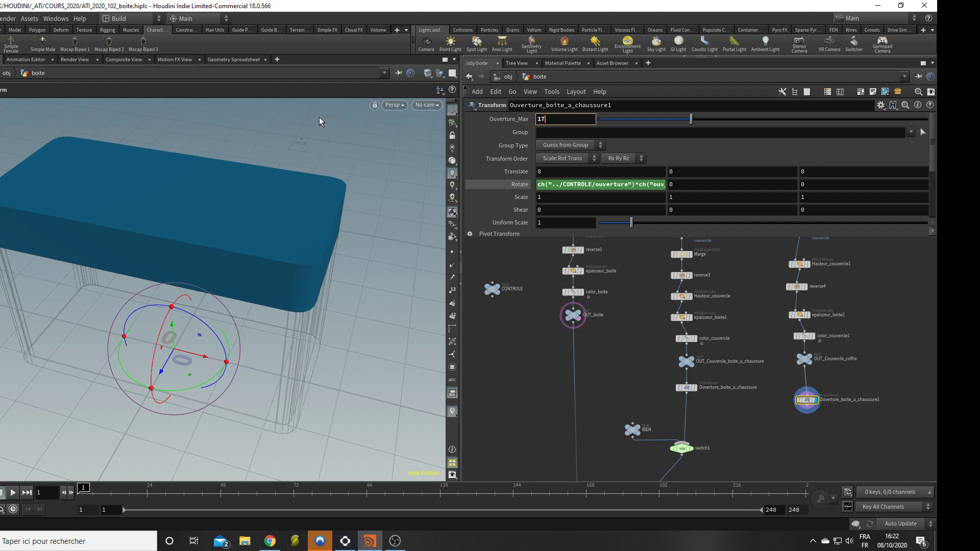
type("0")
key("Return")
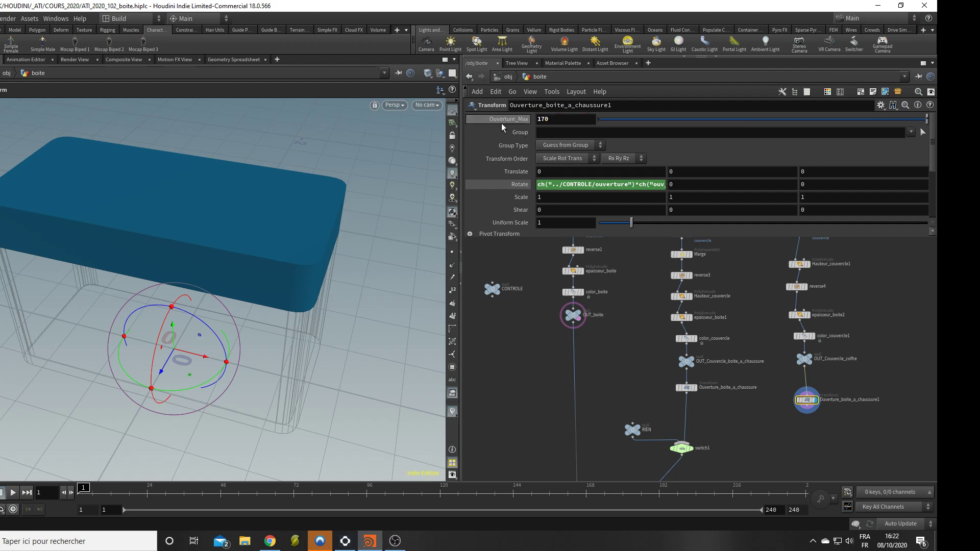
- Test the chest lid's rotation with the Ouverture control on the CONTROLE node, returning it to 0
mouse_move(530, 376)
middle_mouse_down()
mouse_move(540, 388)
mouse_move(525, 373)
middle_mouse_up()
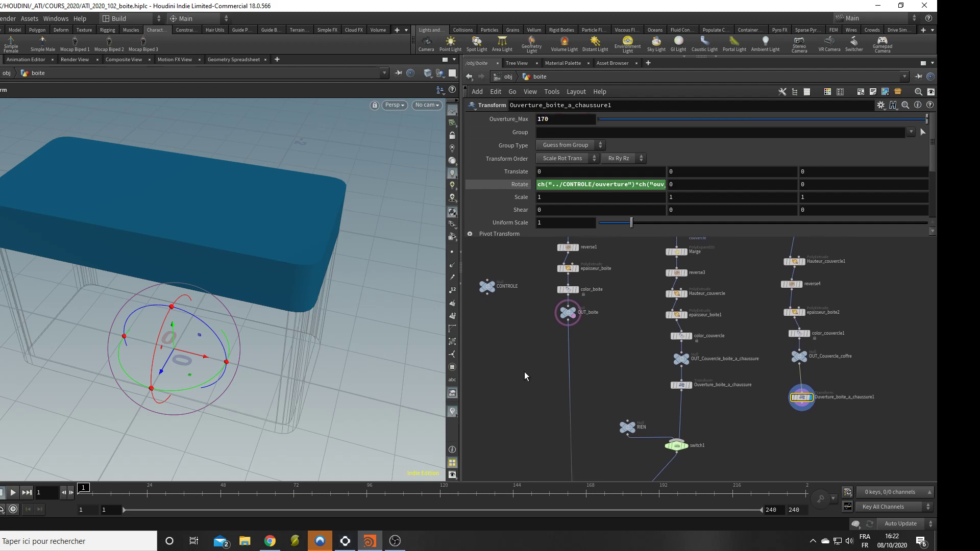
left_click(488, 287)
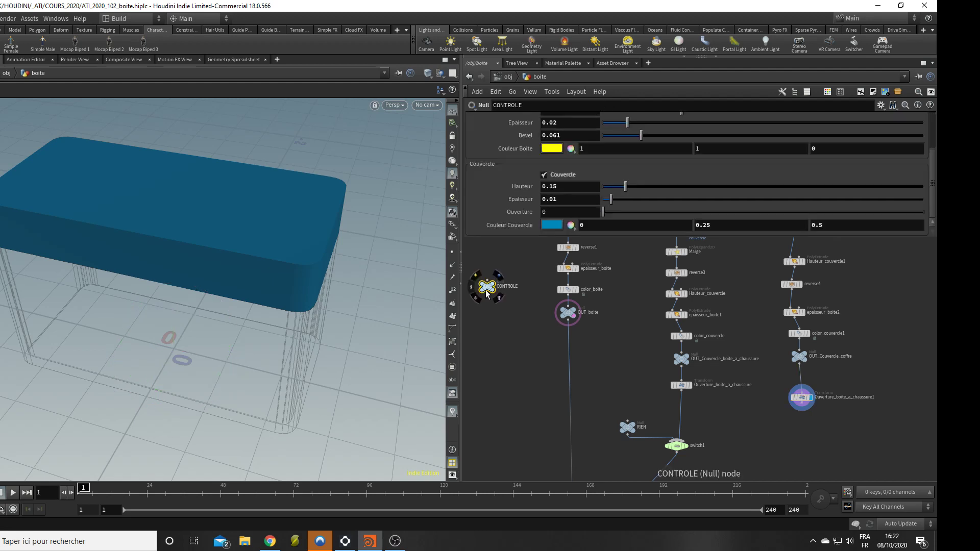
left_click_drag(613, 215, 594, 241)
left_click_drag(296, 326, 227, 255, "alt")
scroll(219, 275, "down", 3)
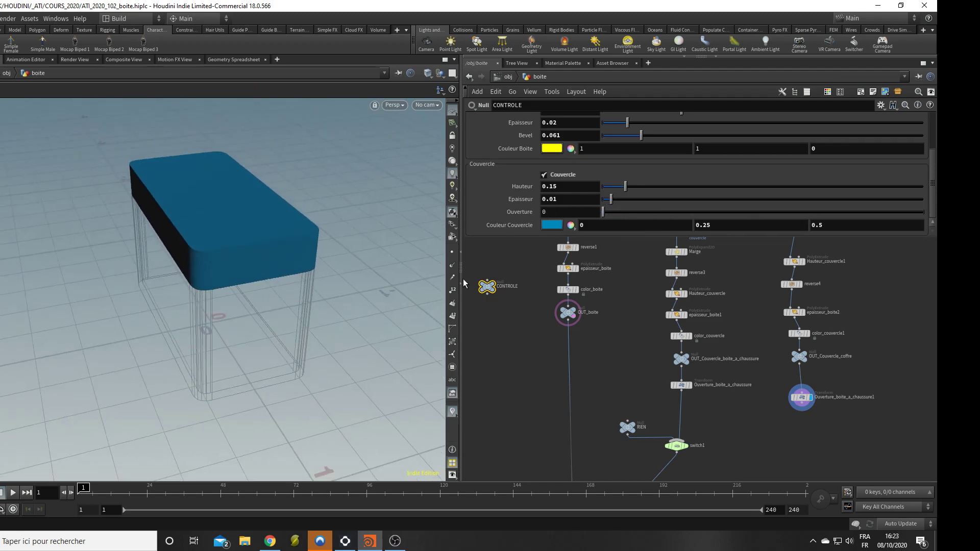
left_click(802, 399)
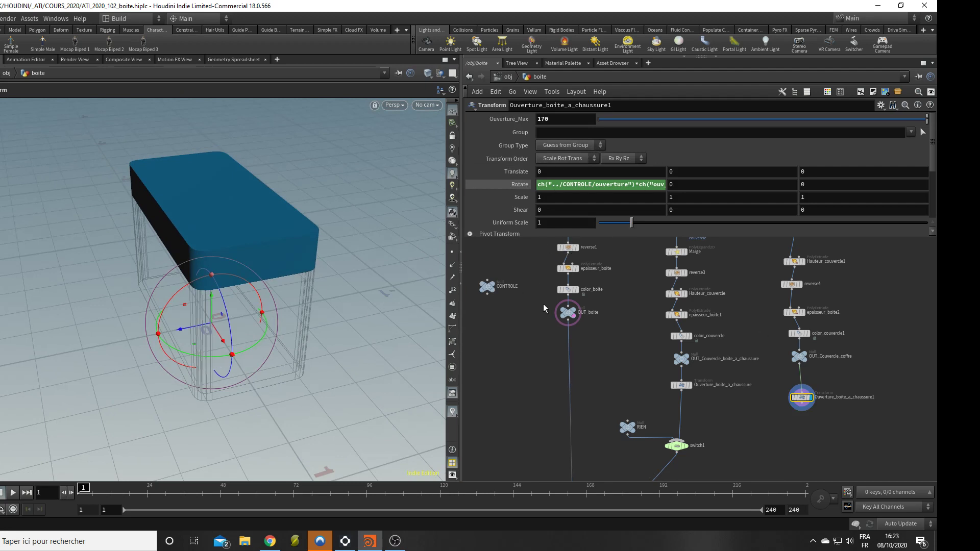
left_click(488, 288)
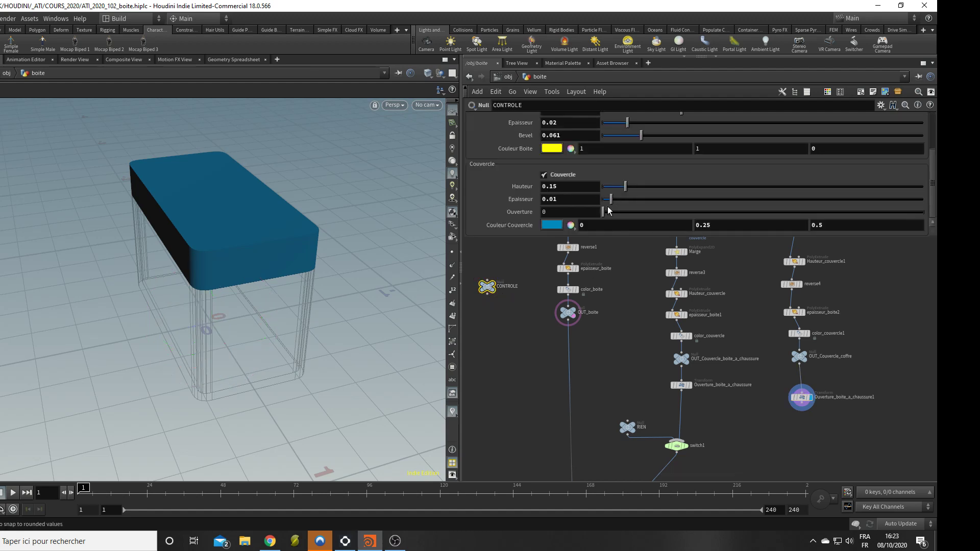
mouse_move(605, 212)
left_mouse_down()
mouse_move(698, 219)
mouse_move(596, 220)
left_mouse_up()
- Reverse the chest lid's opening direction by changing its Rotate X expression to ch("../CONTROLE/ouverture")*-ch("ouv_max")
left_click(804, 400)
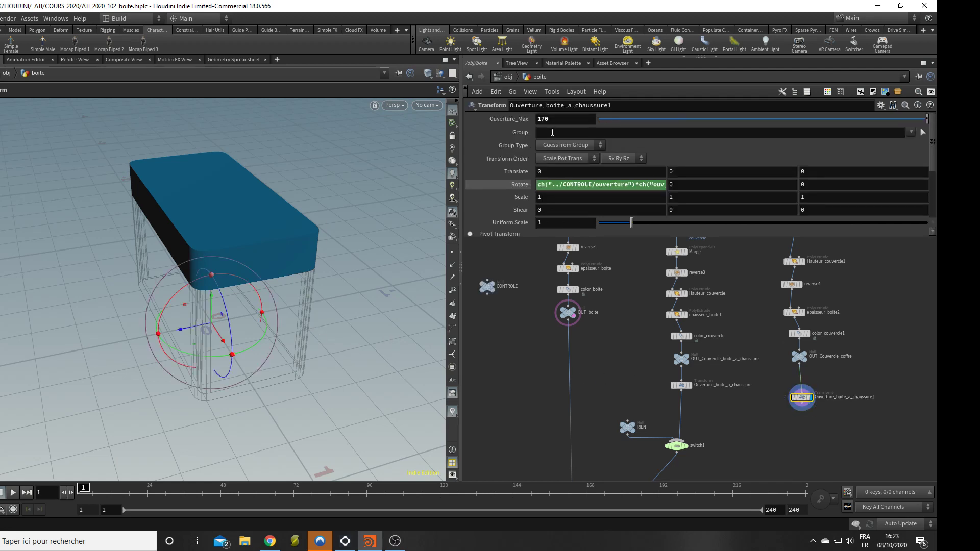
left_click(602, 191)
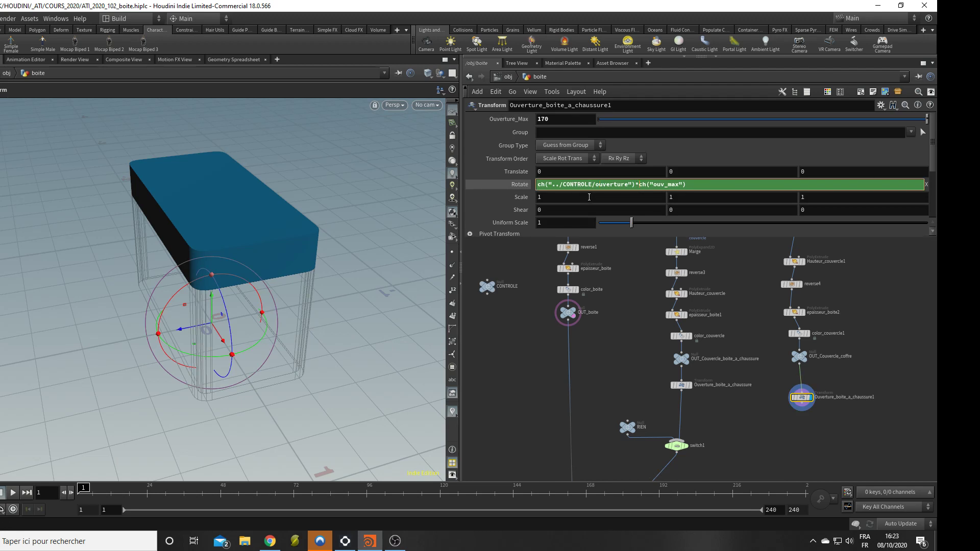
type("-")
left_click(839, 454)
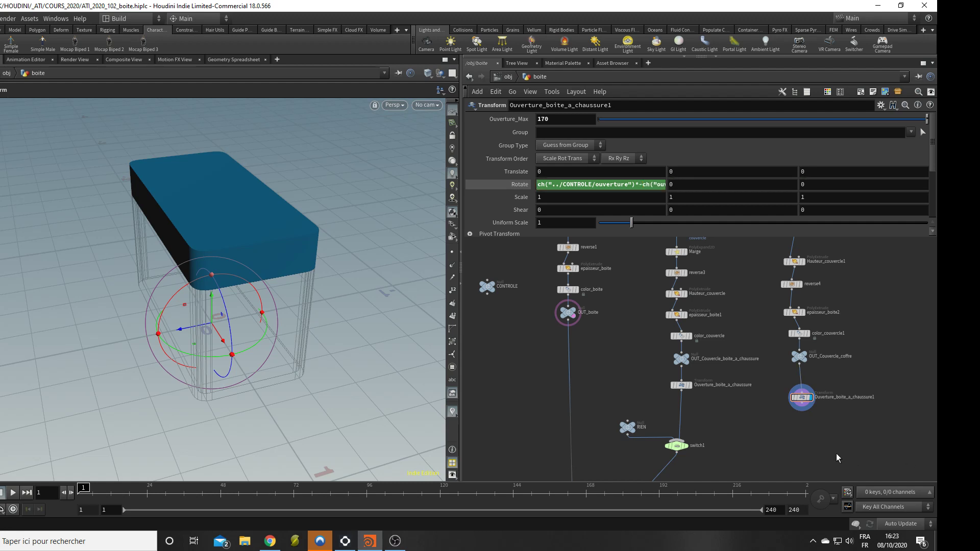
- Check the reversed lid rotation by varying Ouverture on CONTROLE, return it to 0, and inspect the box from the side
left_click(487, 286)
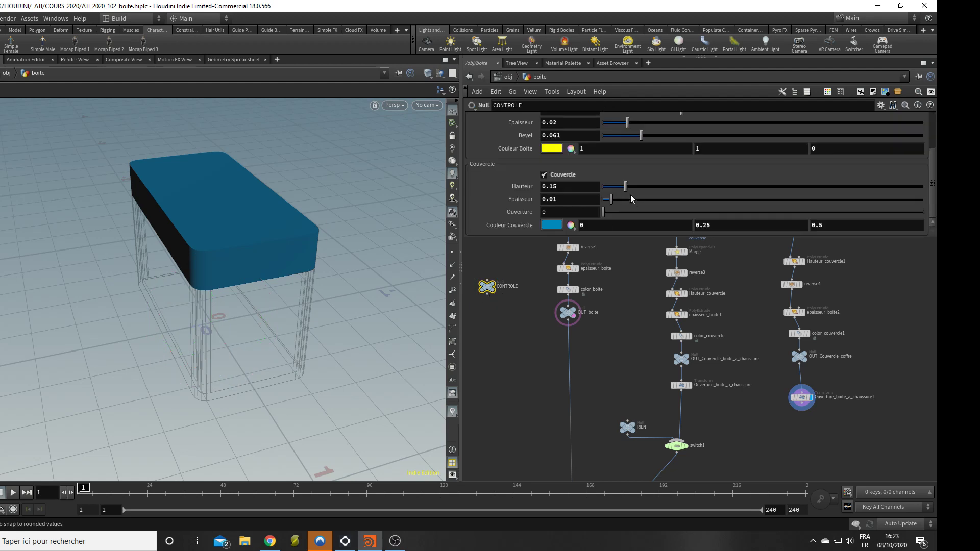
left_click_drag(617, 213, 549, 251)
key("Escape")
left_click_drag(267, 372, 189, 380)
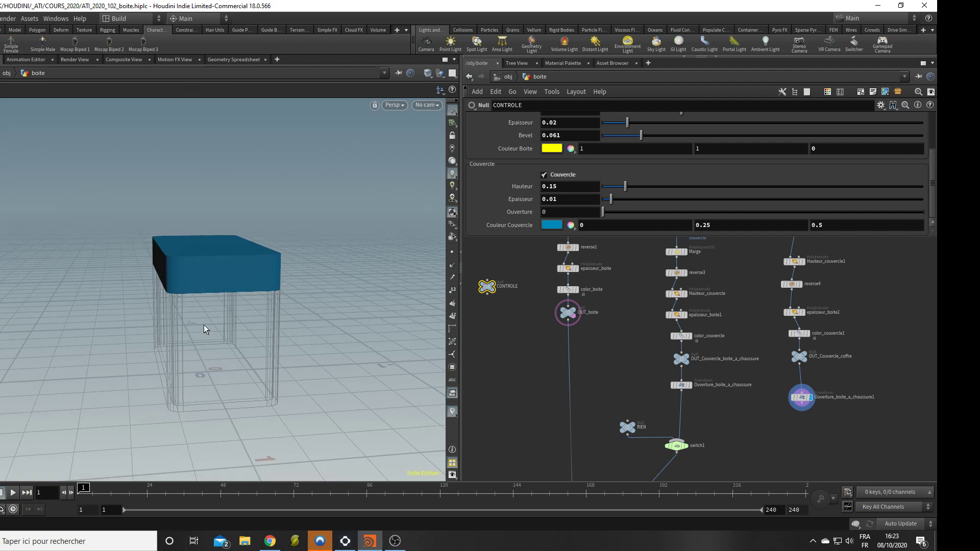
key("Escape")
- Examine the bounding box information of the OUT_boite node, with the chest lid's opening transform selected
middle_click_drag(743, 439, 731, 412)
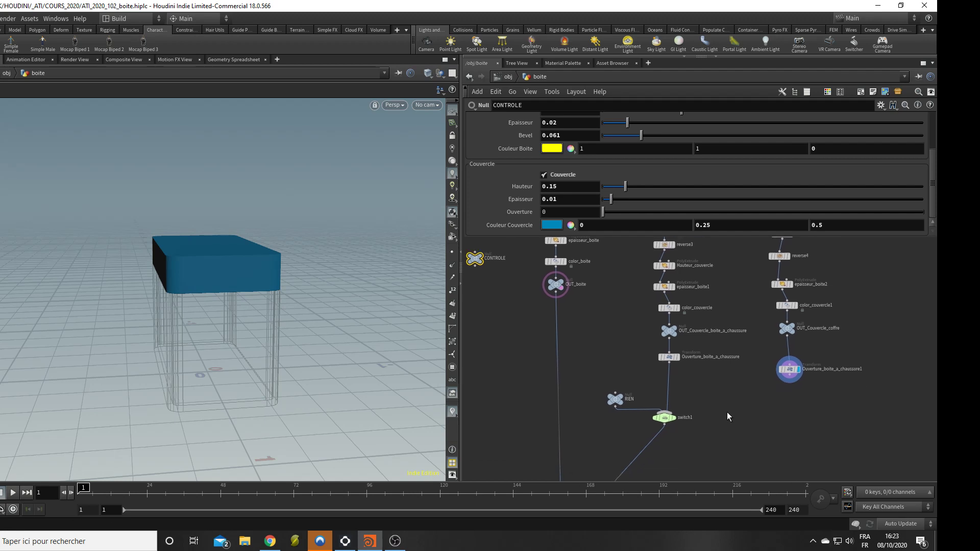
scroll(734, 438, "up", 2)
middle_click_drag(804, 411, 806, 436)
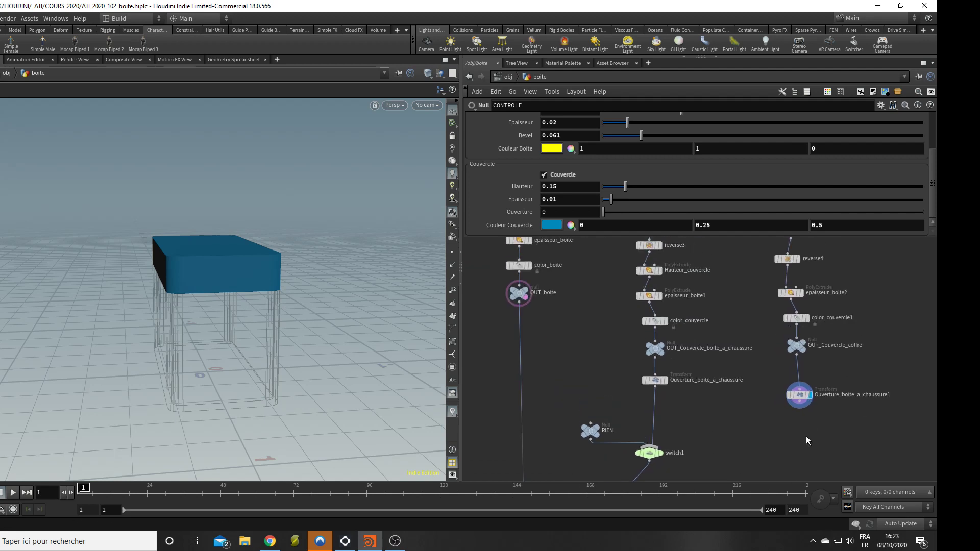
left_click(800, 395)
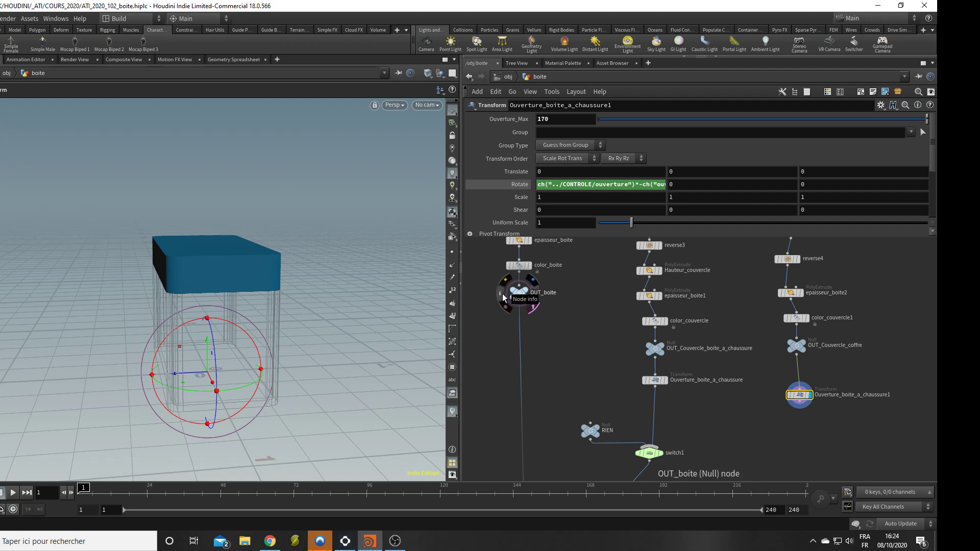
mouse_move(502, 293)
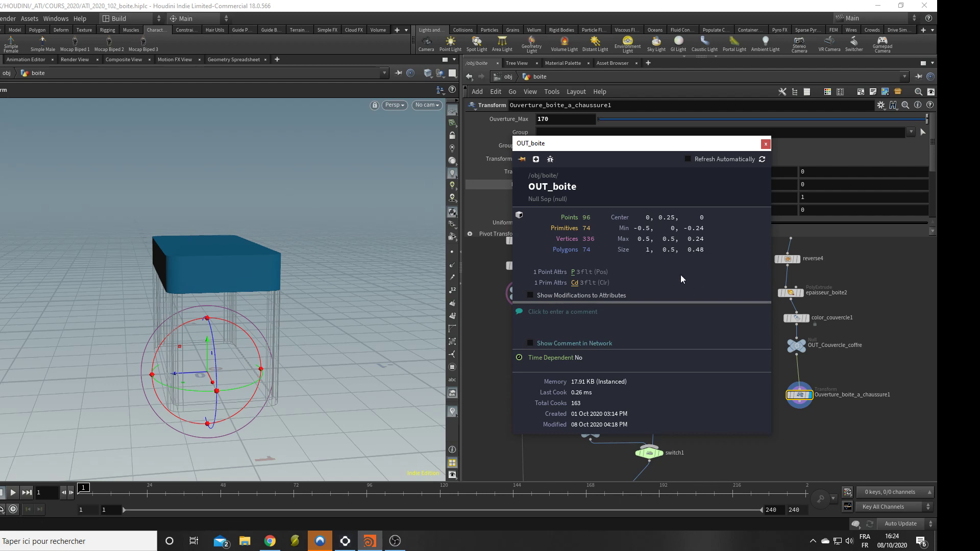
left_click(766, 144)
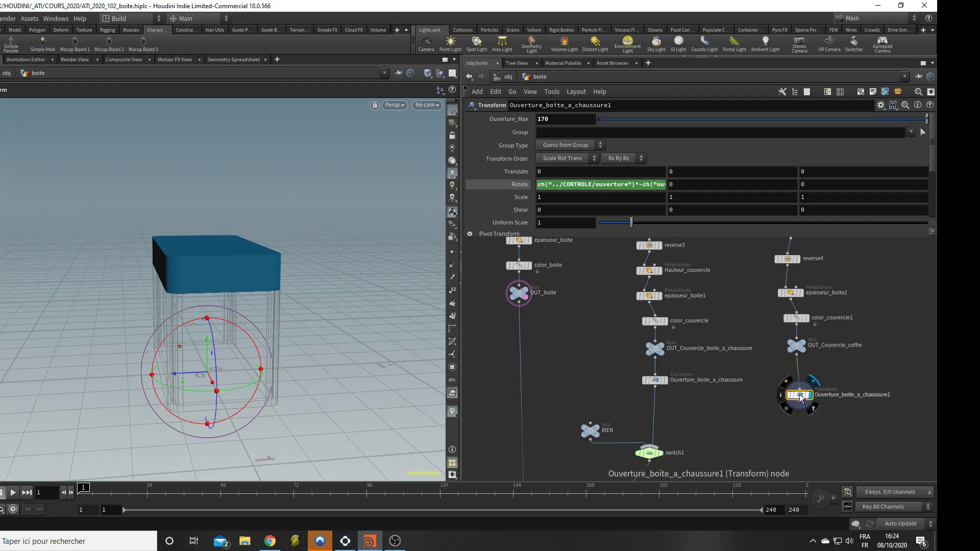
- Expand the Pivot Transform settings of the chest lid's opening transform and try out Pivot Translate X and Y, leaving both at 0
left_click(519, 188)
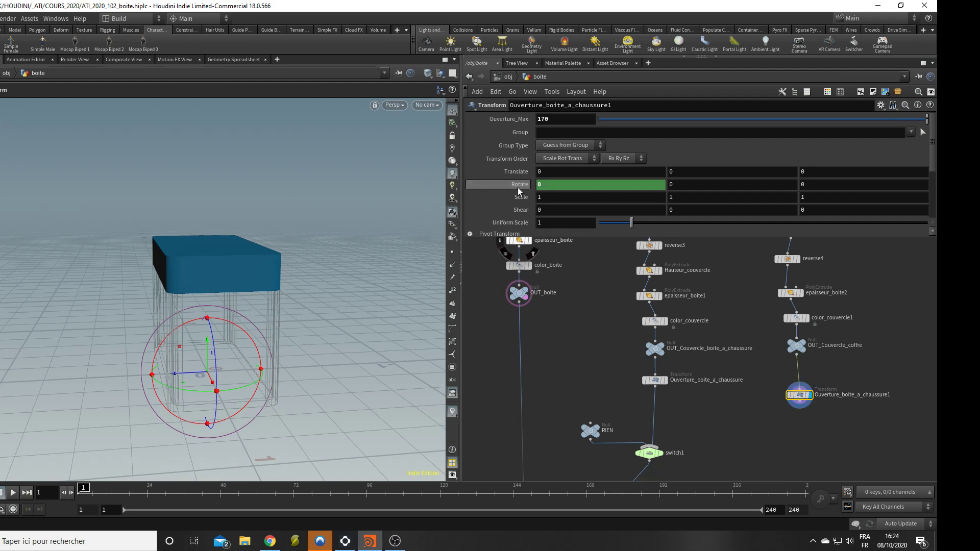
scroll(516, 188, "down", 2)
left_click(468, 181)
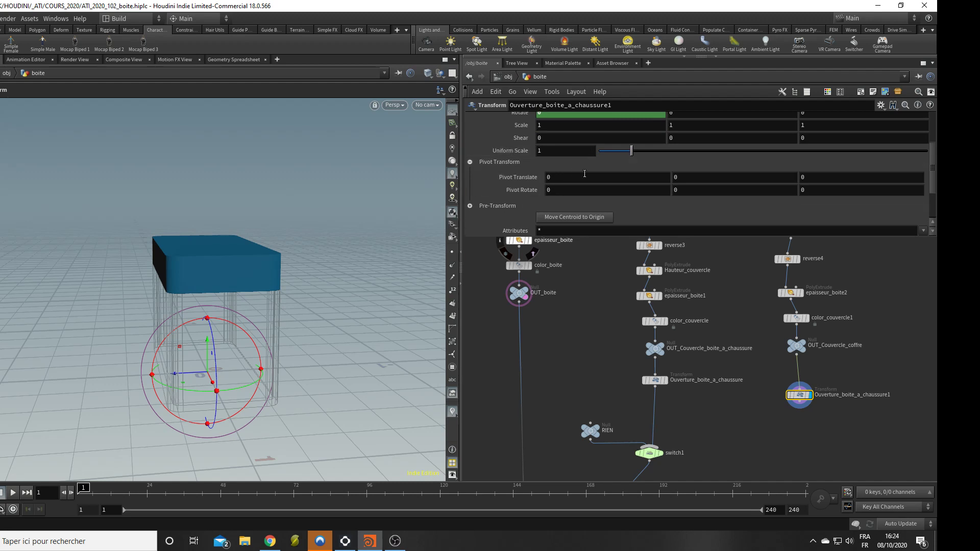
mouse_move(570, 181)
middle_mouse_down()
mouse_move(592, 181)
mouse_move(570, 182)
middle_mouse_up()
mouse_move(700, 179)
middle_mouse_down()
mouse_move(731, 185)
mouse_move(701, 183)
middle_mouse_up()
left_click(571, 180)
type("bbox")
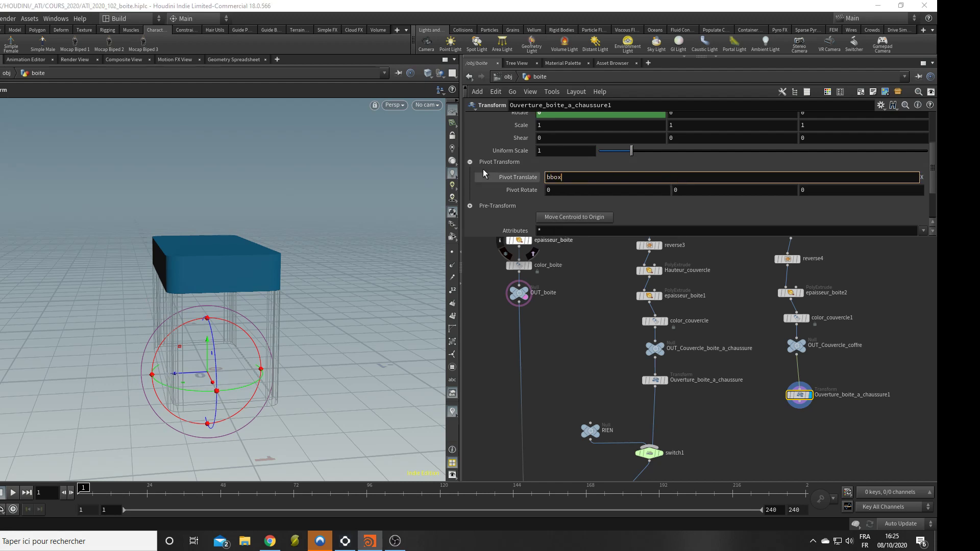
type("(")
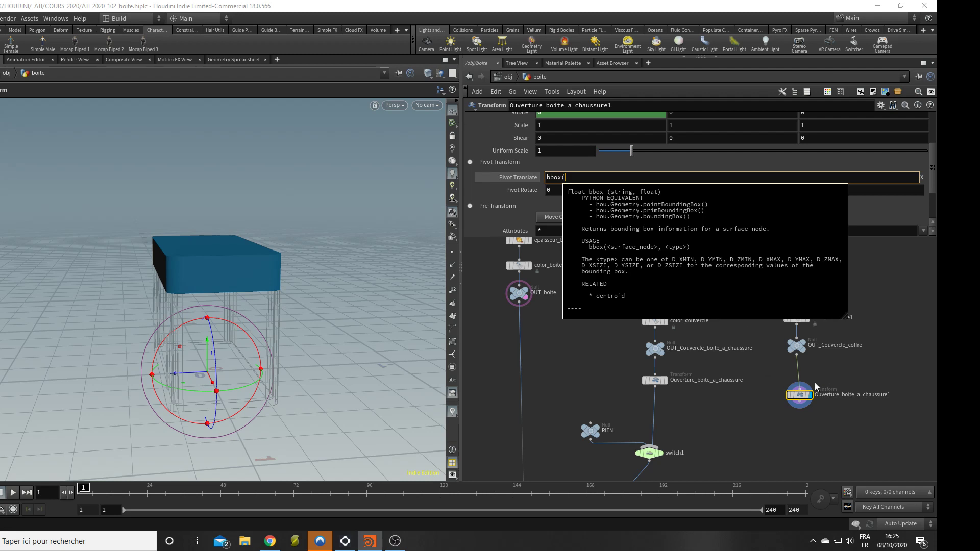
type("\"")
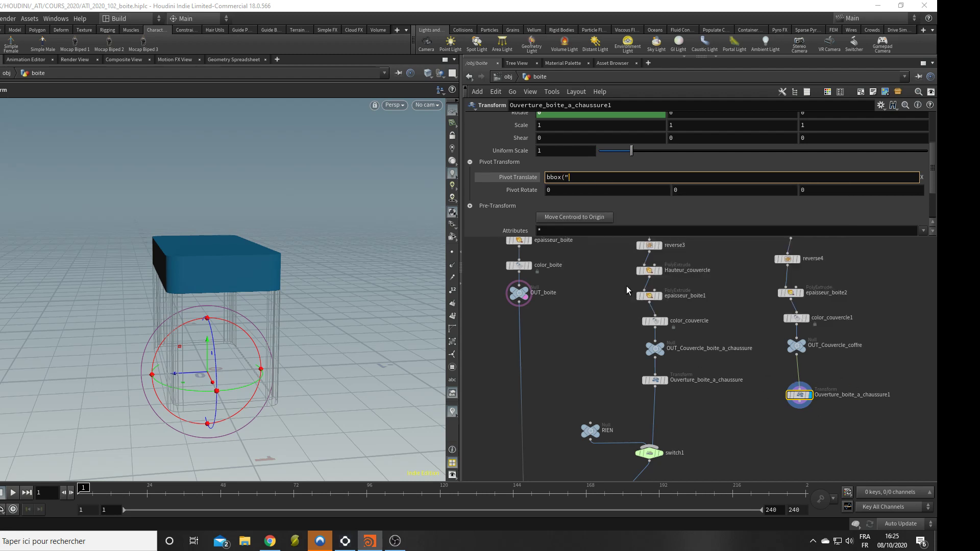
type("../")
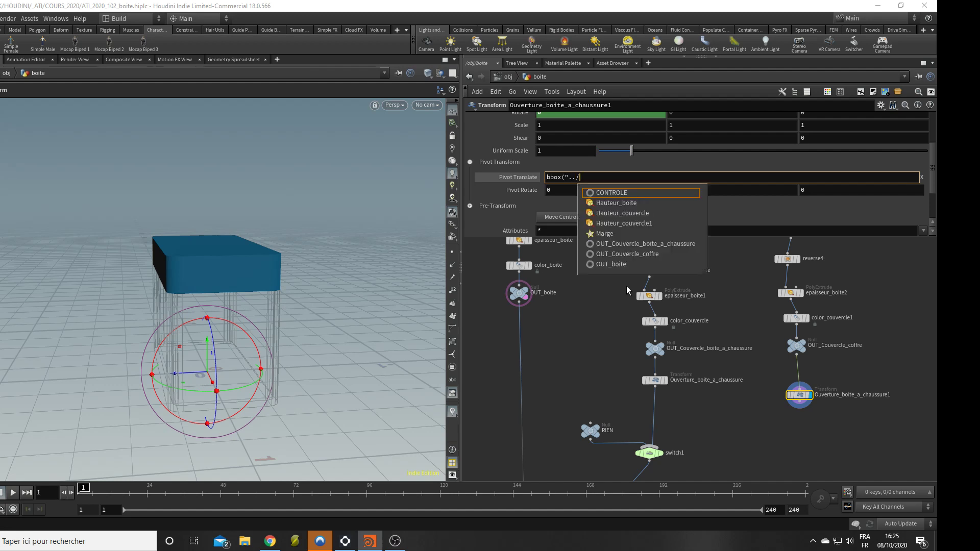
type("bbox")
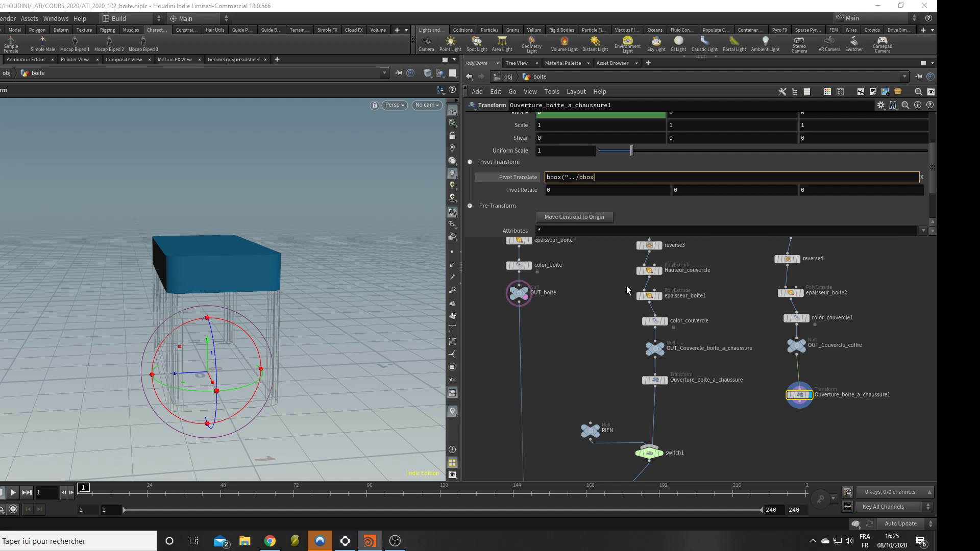
key("BackSpace")
key("BackSpace")
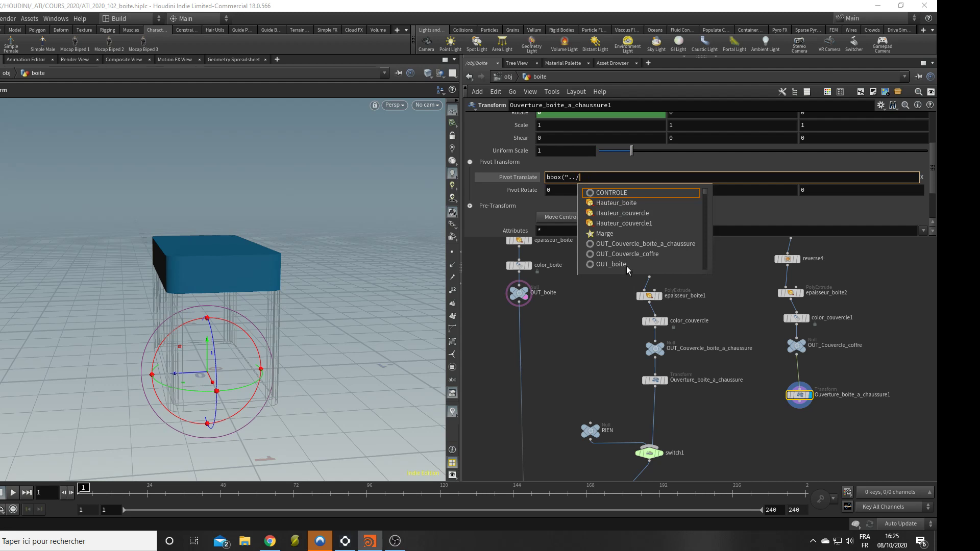
left_click(599, 265)
type("\"")
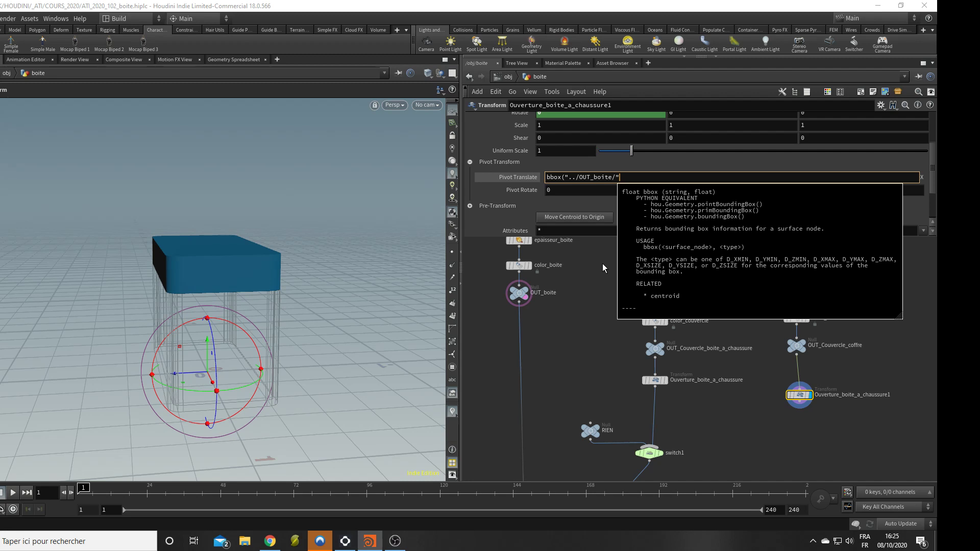
type(",")
left_click(622, 450)
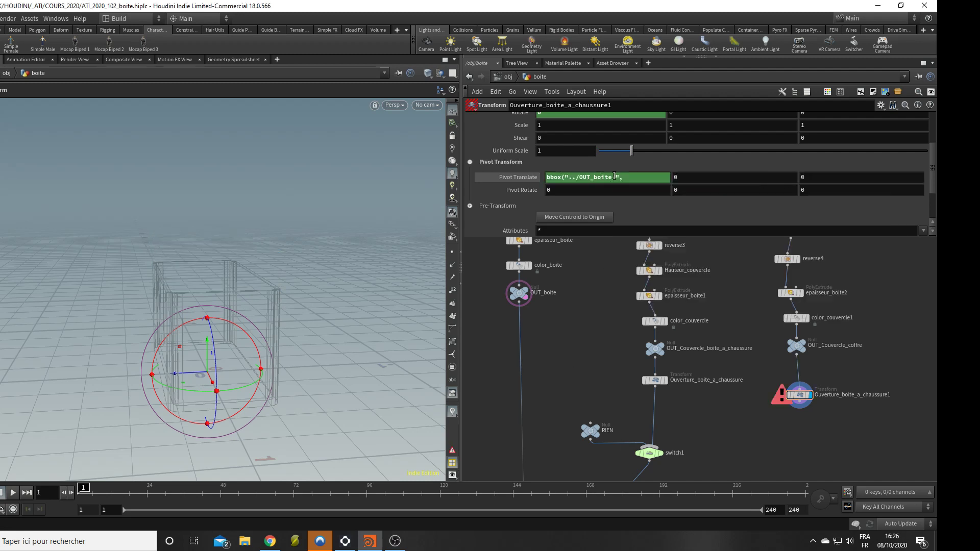
left_click(591, 178)
left_click_drag(633, 177, 486, 176)
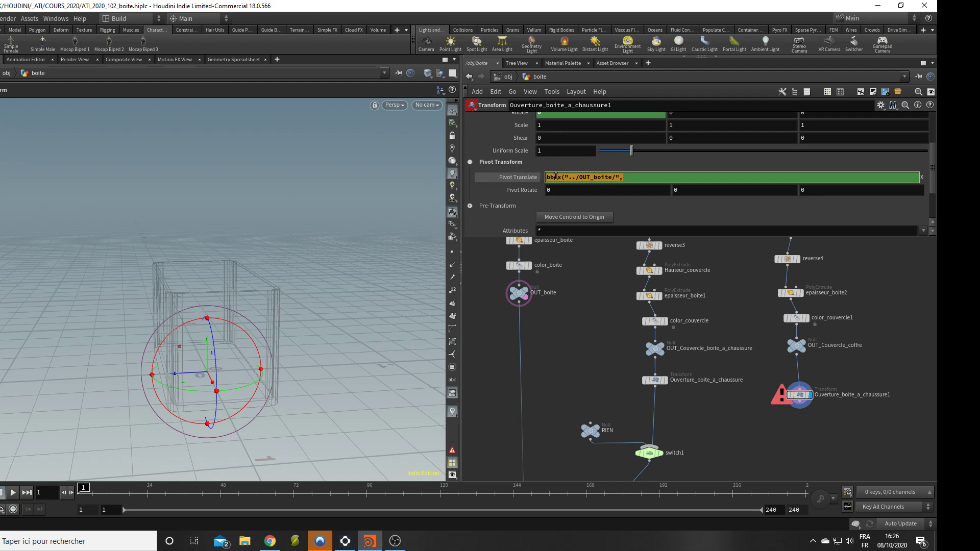
key("Return")
middle_click(637, 177, "ctrl")
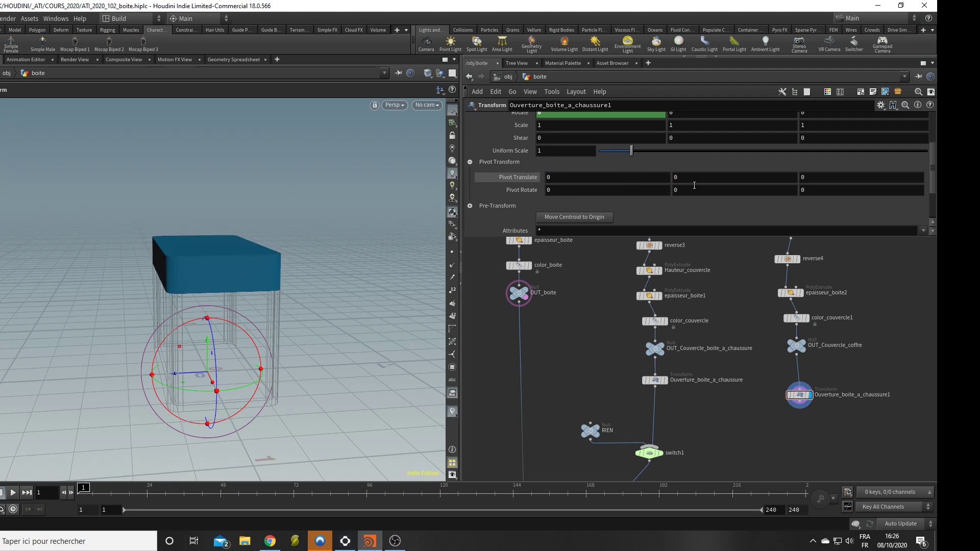
- Set Pivot Translate Y of the chest lid's opening transform to the expression bbox("../OUT_boite/", D_YMAX)
left_click(606, 176)
type("bb")
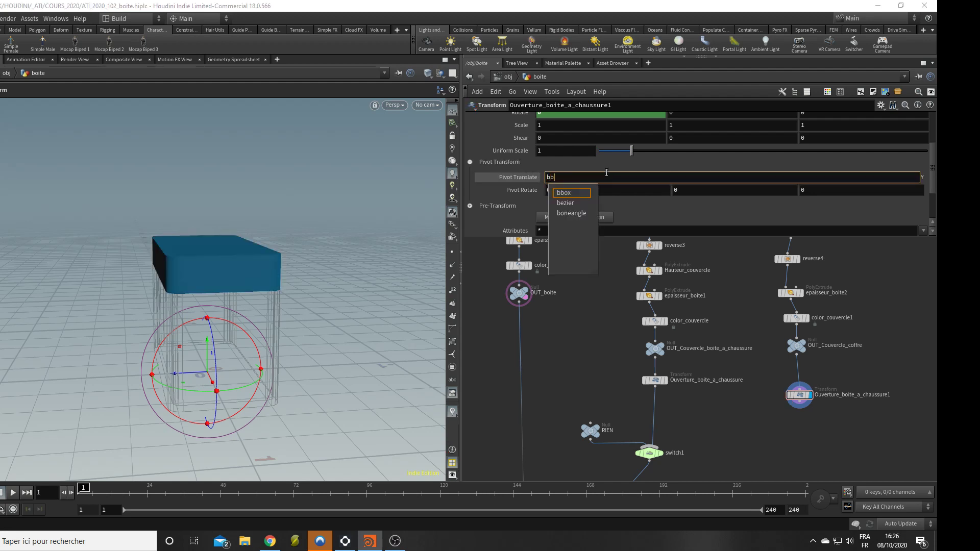
type("ox(\"../")
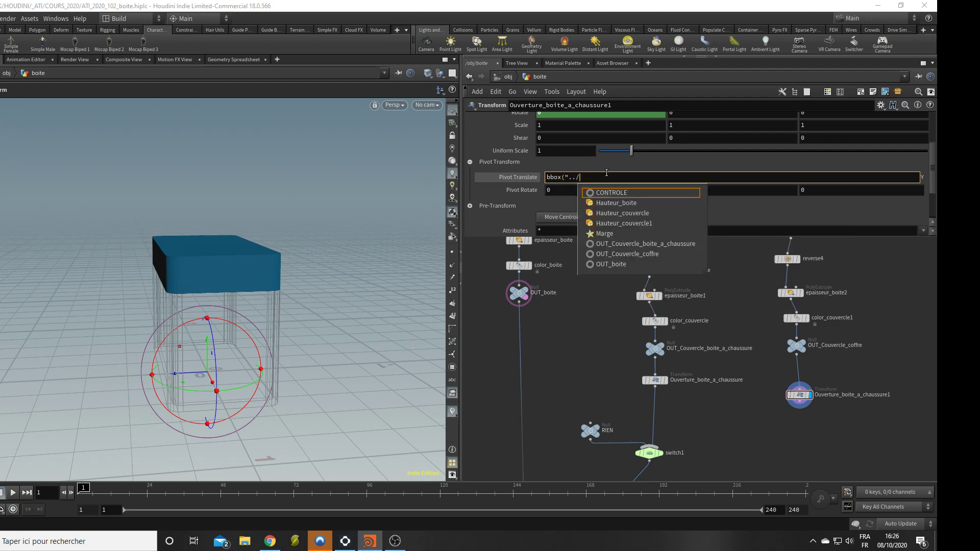
key("Down")
key("Down")
key("Down")
key("Down")
key("Down")
key("Down")
key("Down")
key("Down")
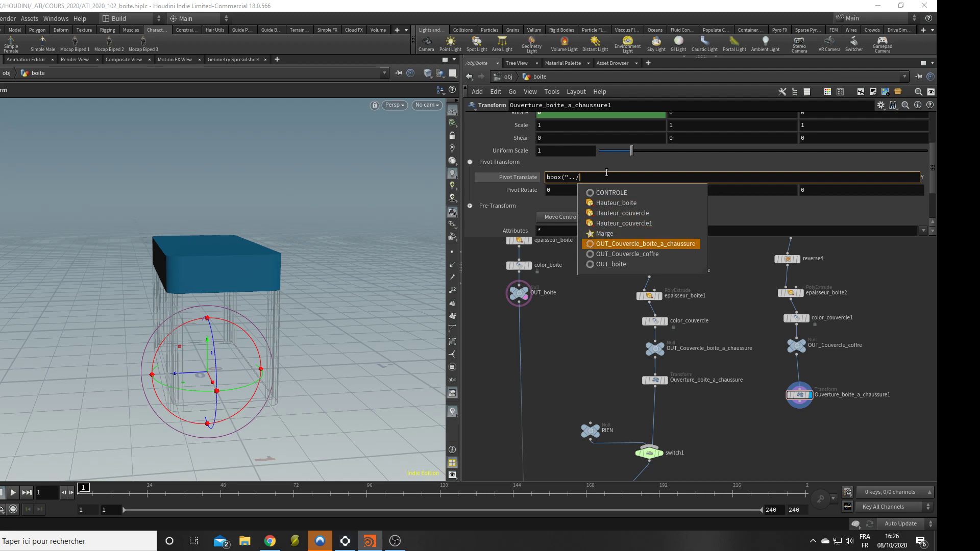
key("Return")
type("\", ")
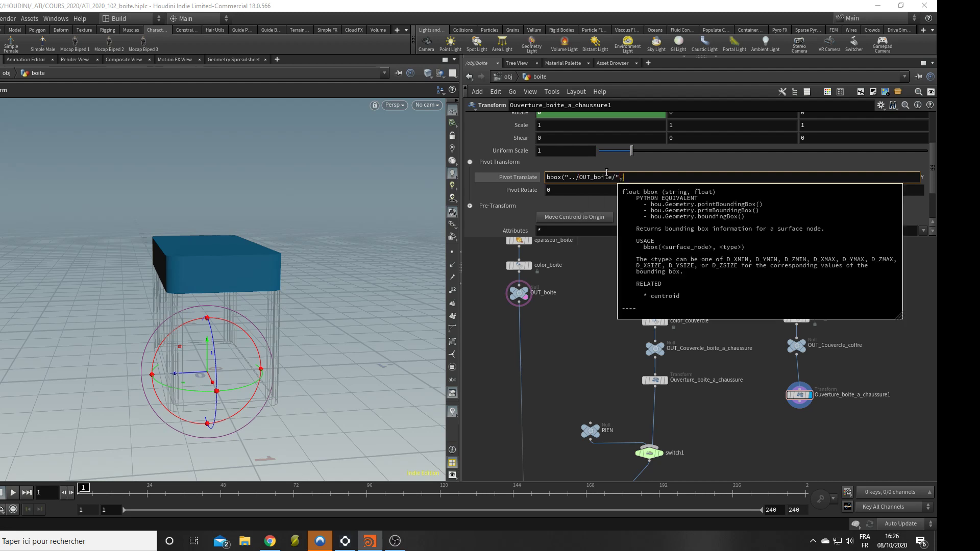
type("D_Y")
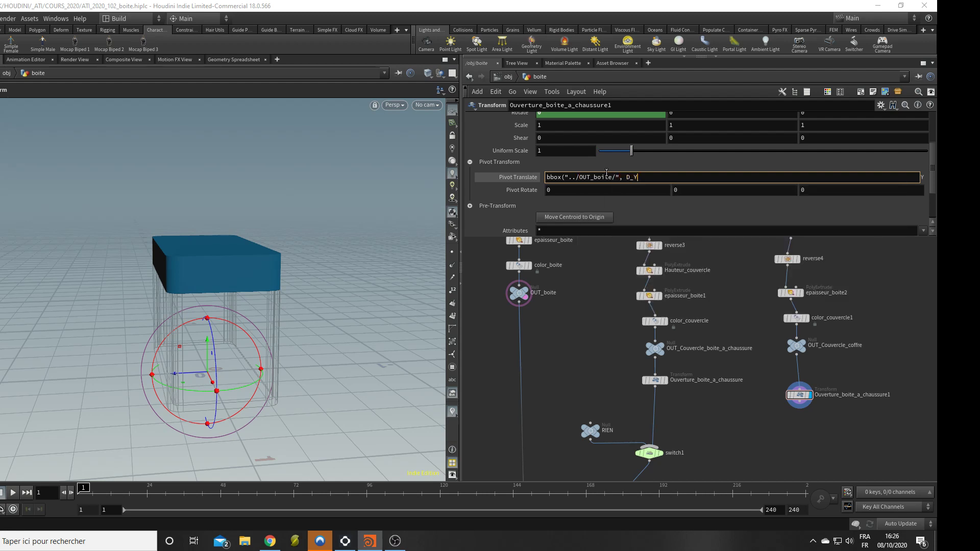
type("MAX)")
key("Return")
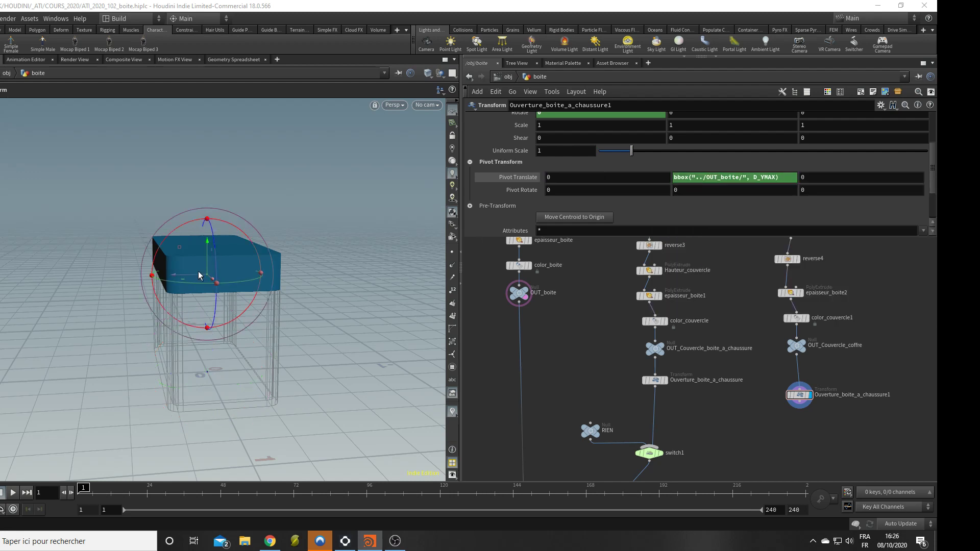
- Reuse the Pivot Translate Y expression for Pivot Translate Z, changing it to bbox("../OUT_boite/", D_ZMIN)
left_click_drag(183, 323, 180, 305, "alt")
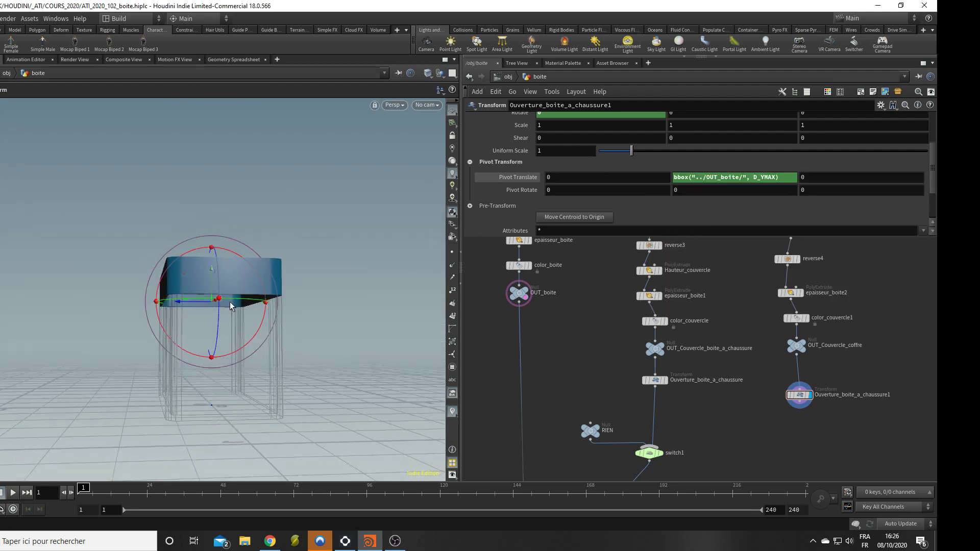
left_click_drag(301, 327, 283, 351, "alt")
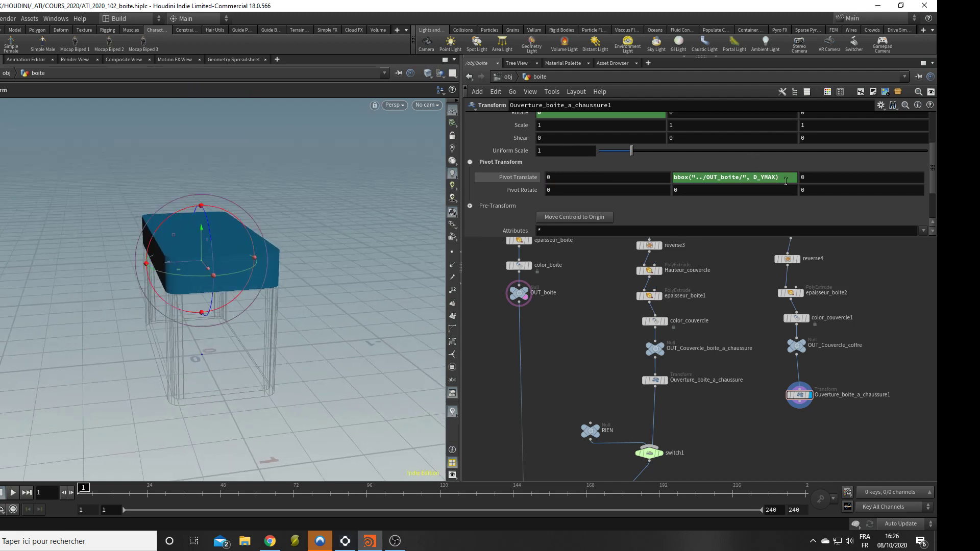
left_click_drag(615, 167, 616, 164)
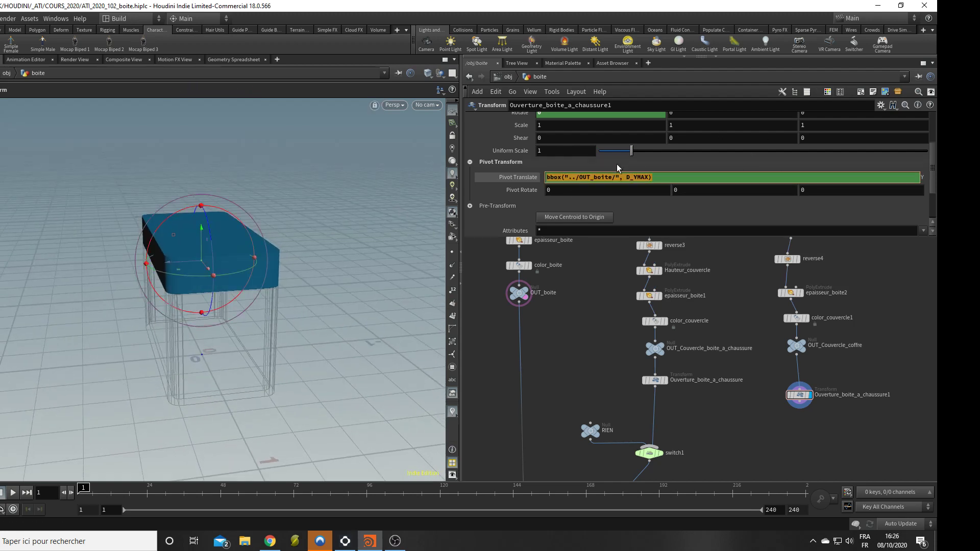
left_click(841, 190)
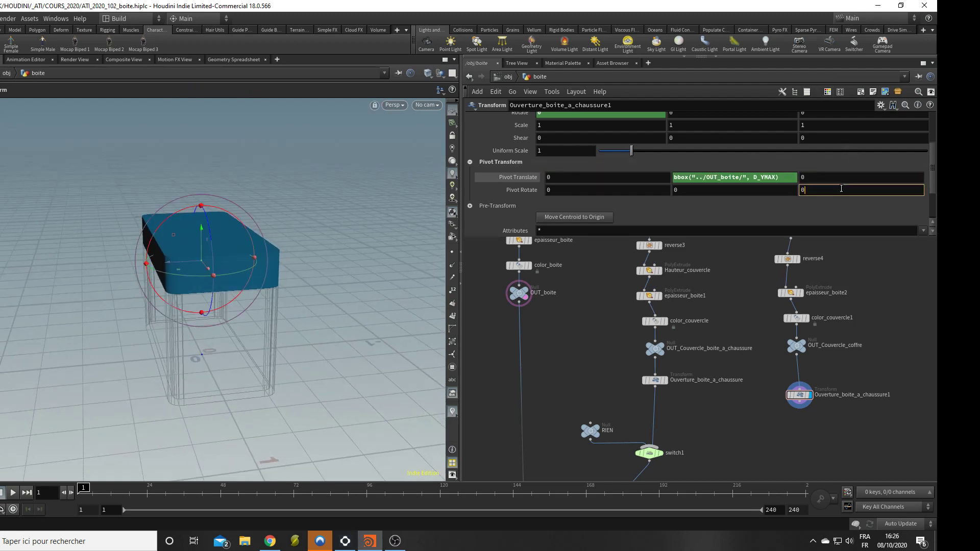
left_click(759, 178)
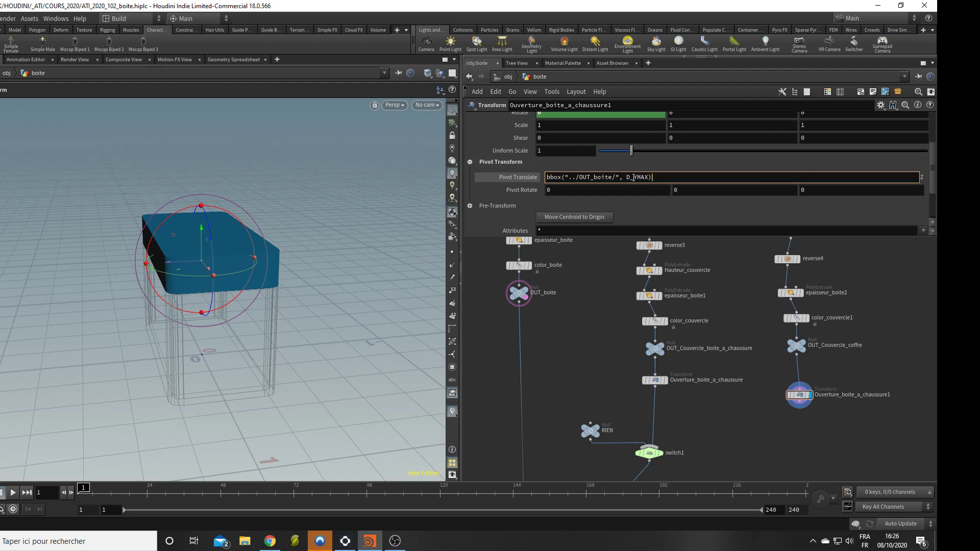
left_click_drag(633, 177, 650, 182)
type("ZMIN")
key("Return")
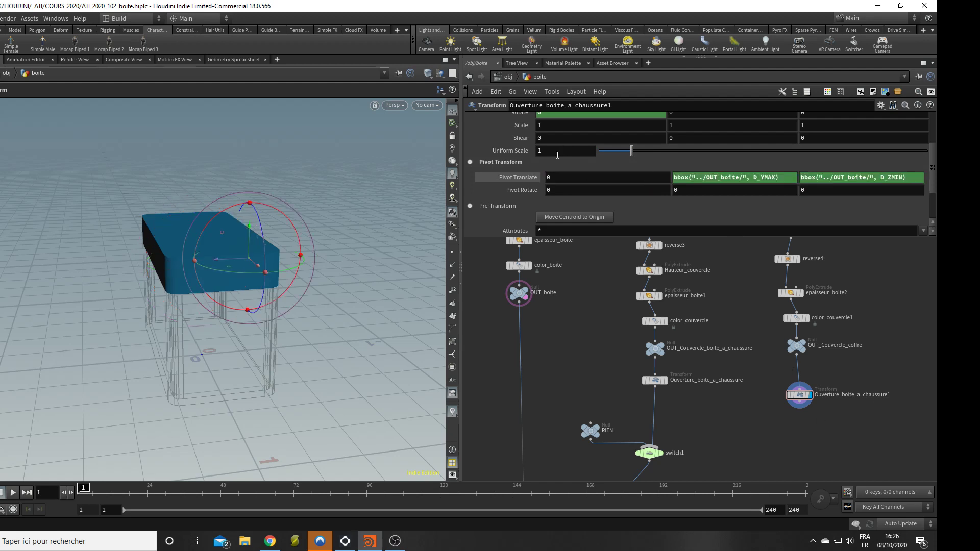
- Raise Ouverture on the CONTROLE node to 0.364 and inspect how the chest lid rotates around its new pivot
left_click(518, 177)
middle_click_drag(492, 313, 534, 378)
left_click(500, 324)
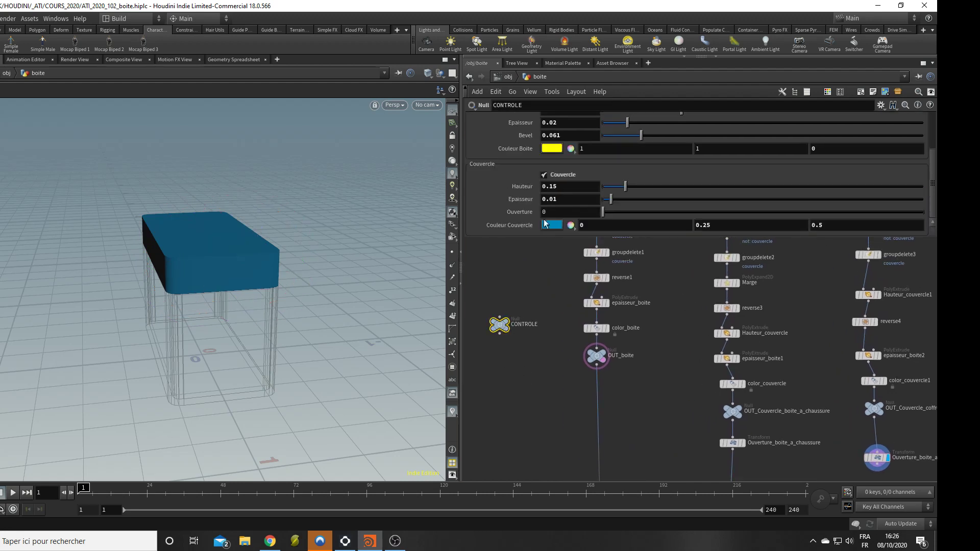
left_click_drag(604, 217, 243, 268)
left_click_drag(284, 328, 273, 306, "alt")
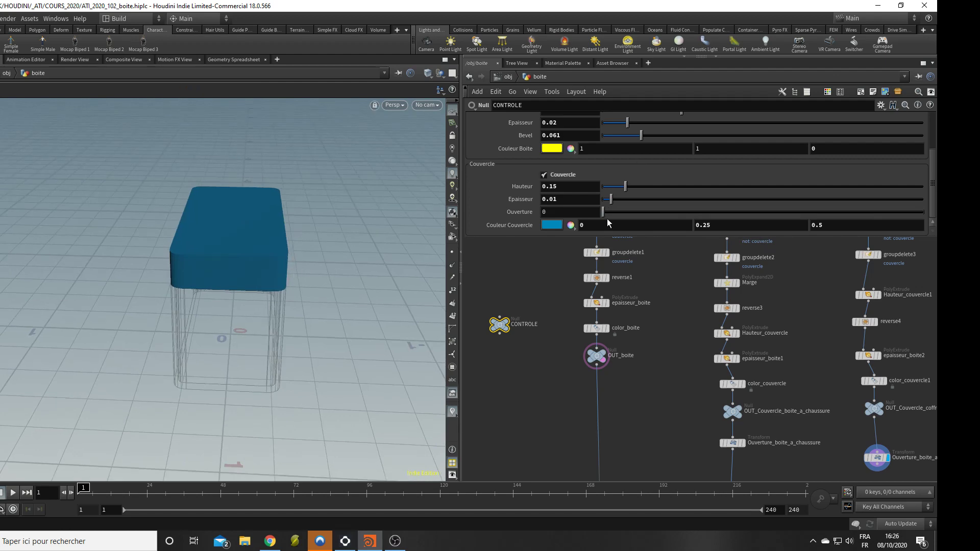
left_click_drag(607, 223, 720, 224)
left_click_drag(270, 245, 316, 307)
- Move the RIEN and switch1 nodes together further down the network, away from the two lid branches
middle_click_drag(807, 464, 738, 371)
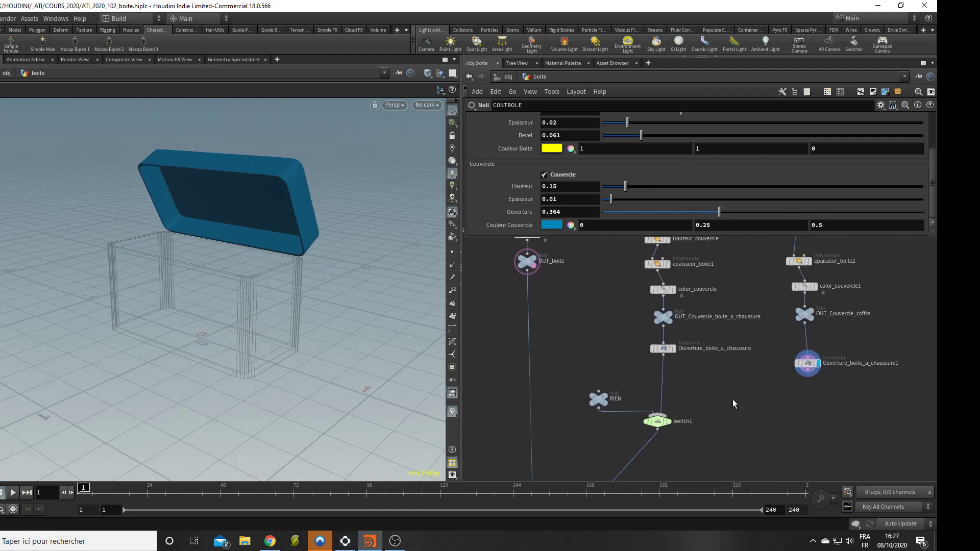
scroll(699, 433, "down", 3)
left_click_drag(712, 440, 626, 378)
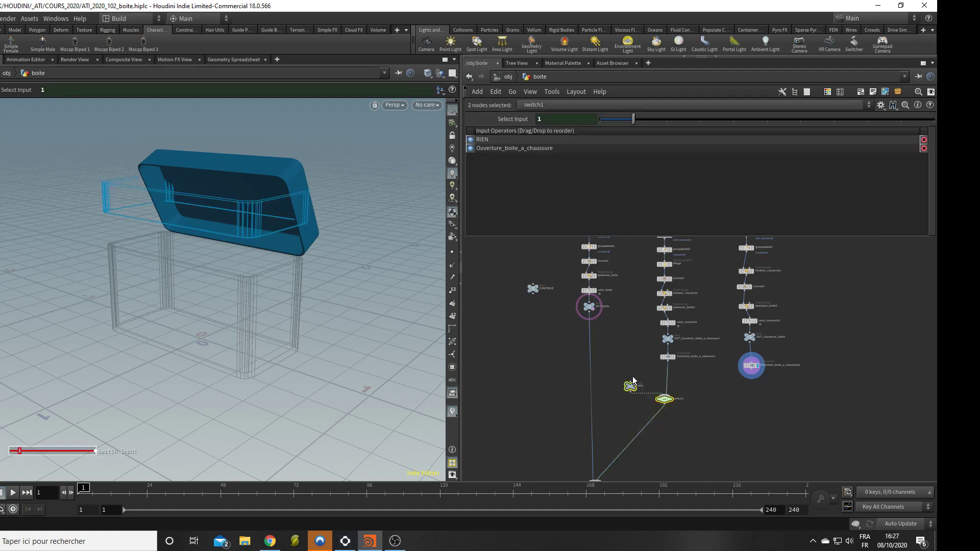
left_click_drag(662, 407, 667, 452)
scroll(726, 387, "up", 2)
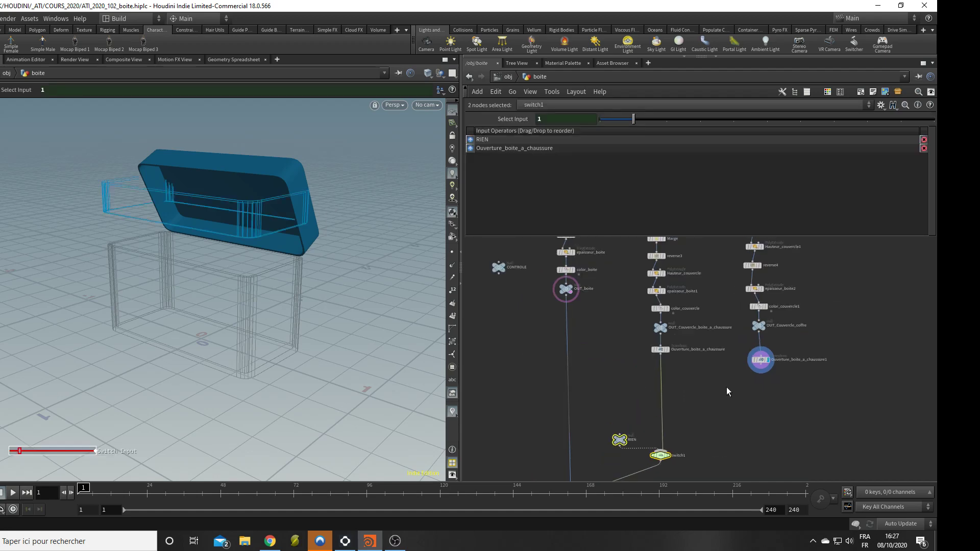
- Insert a Switch node between Ouverture_boite_a_chaussure and switch1, and connect Ouverture_boite_a_chaussure1 as its second input
left_click(715, 415)
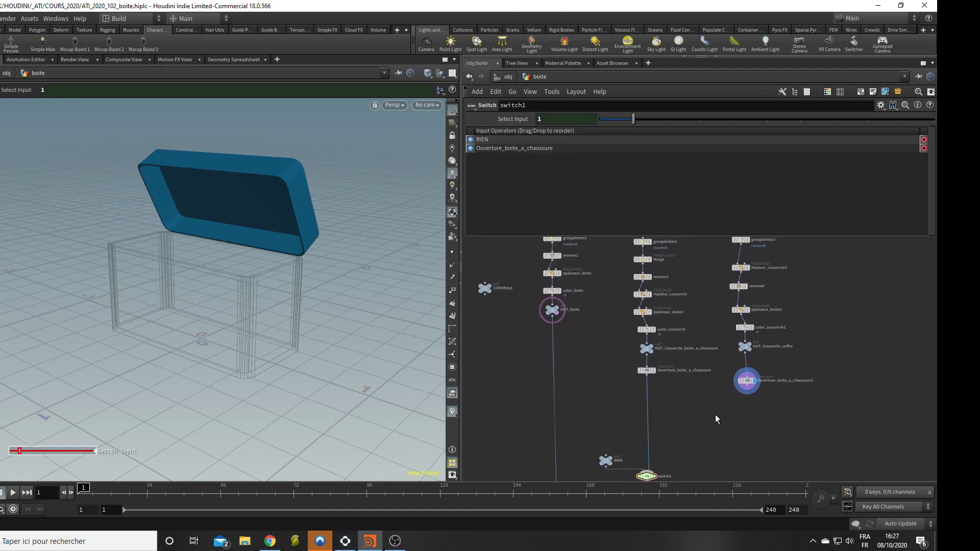
key("Tab")
type("swit")
key("Return")
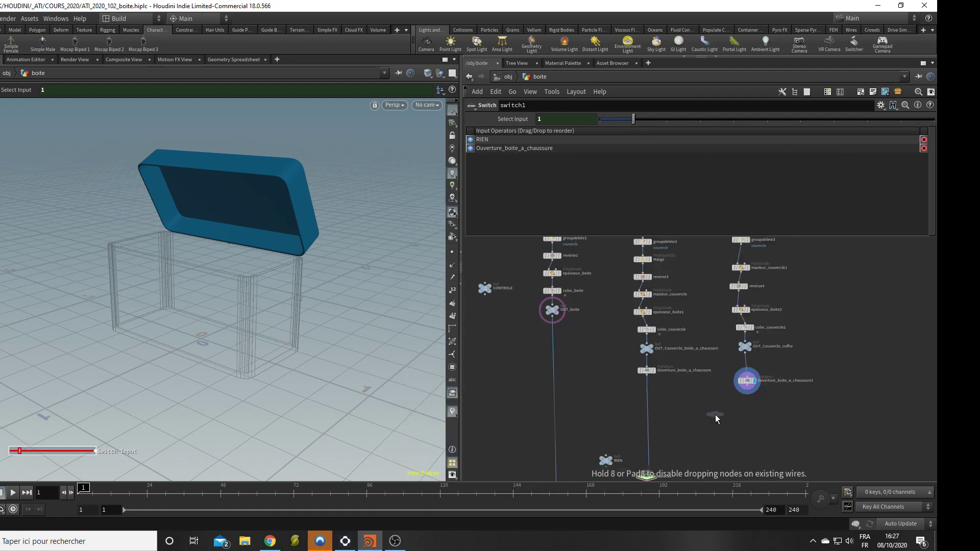
left_click(647, 415)
left_click_drag(647, 415, 677, 417)
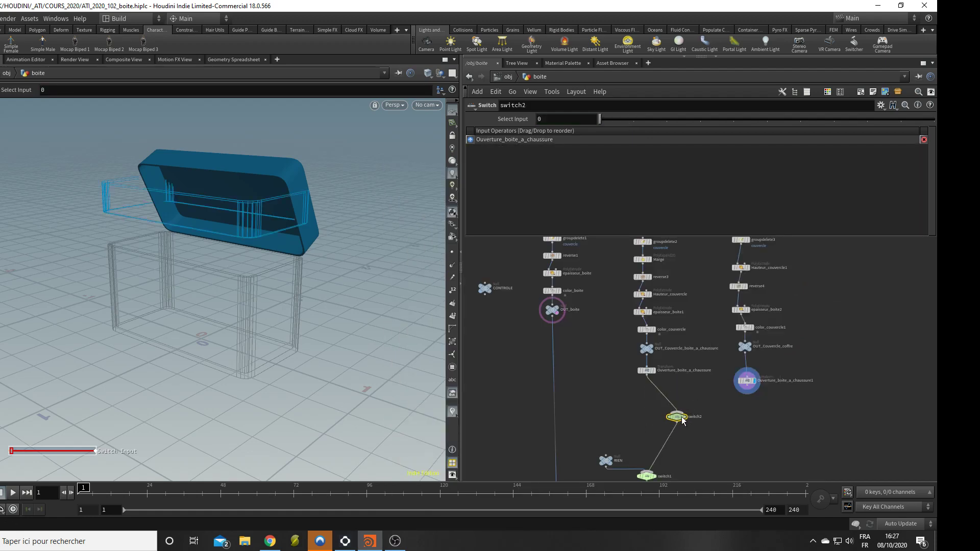
left_click_drag(747, 392, 701, 419)
- Rename the new lid switch node as switch_couvercle
double_click(702, 418)
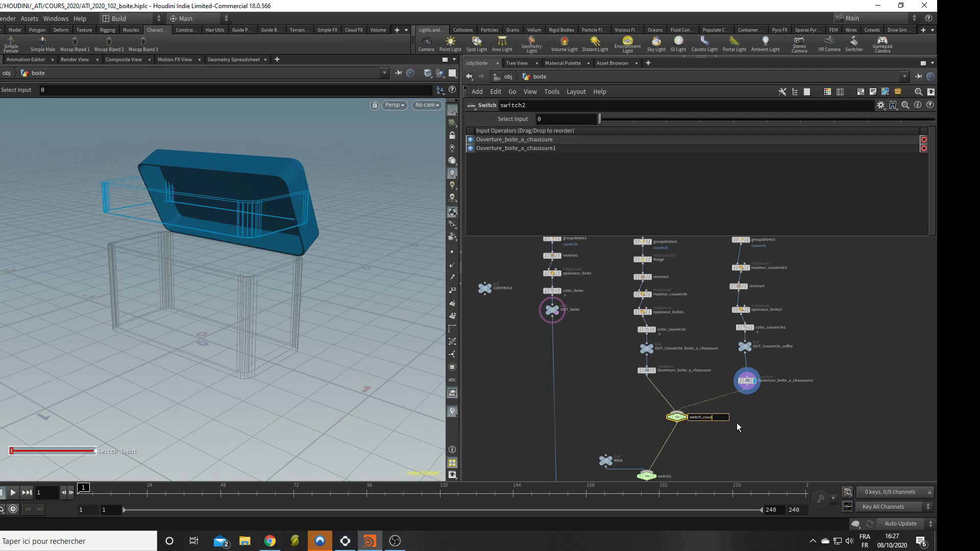
type("switch_couvercle")
key("Return")
- Add an Integer parameter directly below the Couvercle toggle in the CONTROLE node's parameter interface
middle_click_drag(664, 434, 700, 445)
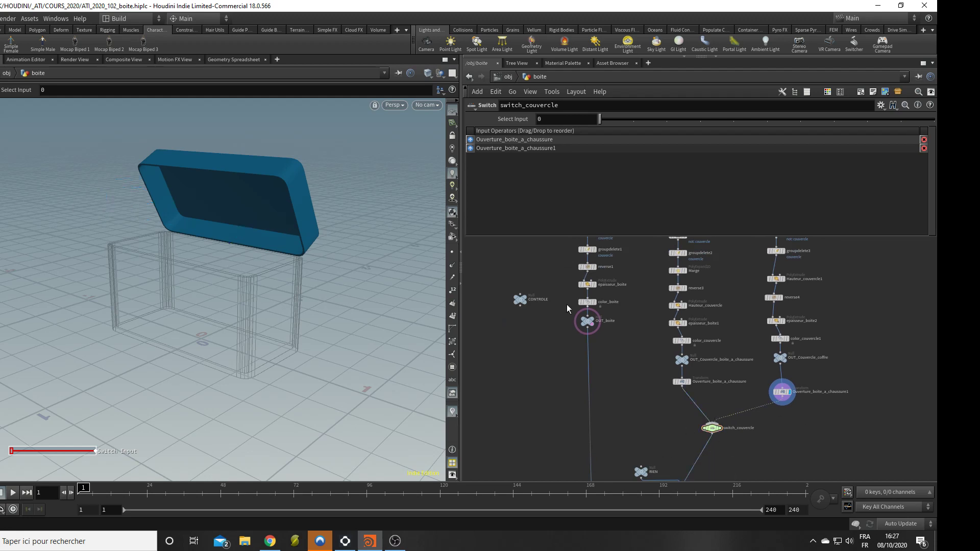
mouse_move(518, 306)
left_click(521, 300)
left_click_drag(528, 236, 533, 314)
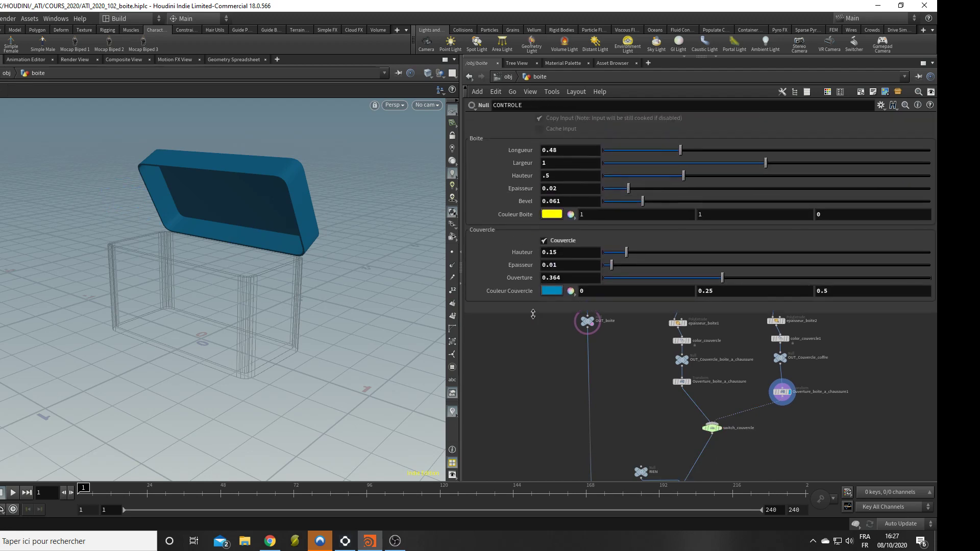
left_click(880, 105)
left_click(869, 115)
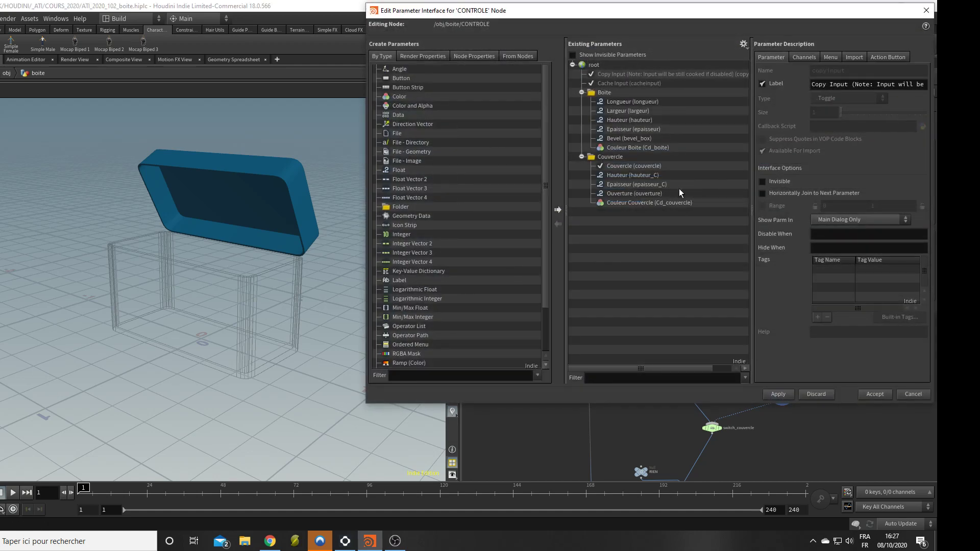
left_click_drag(567, 15, 455, 64)
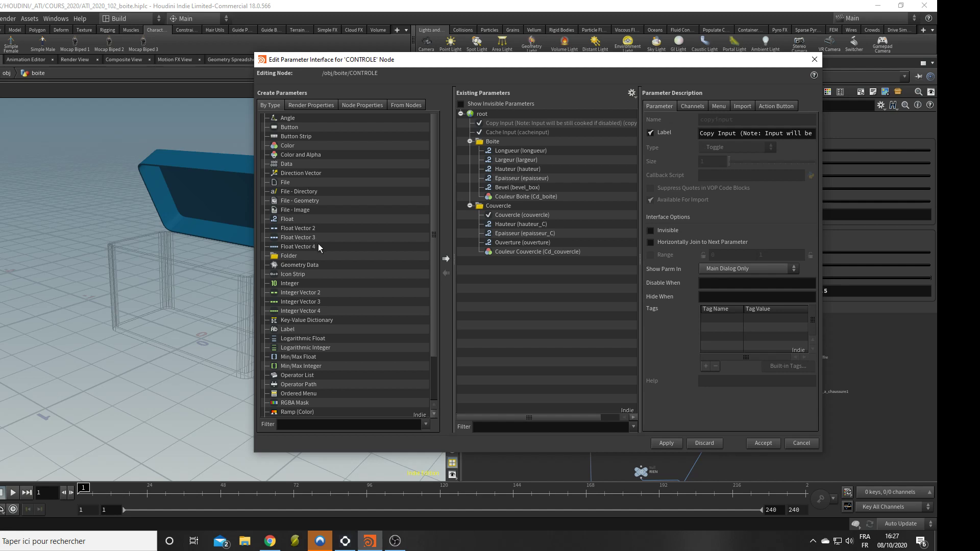
scroll(366, 277, "down", 2)
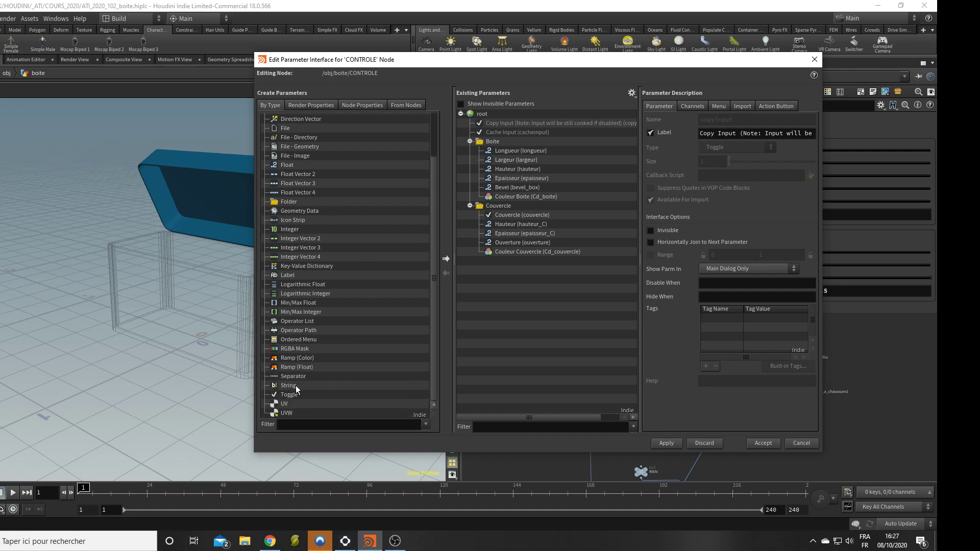
scroll(302, 408, "up", 2)
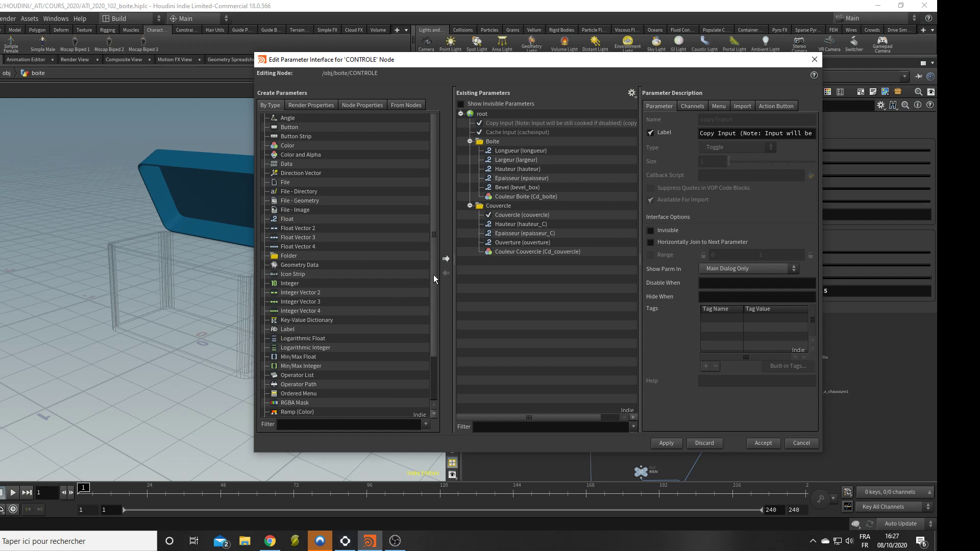
left_click_drag(433, 275, 434, 228)
left_click(286, 282)
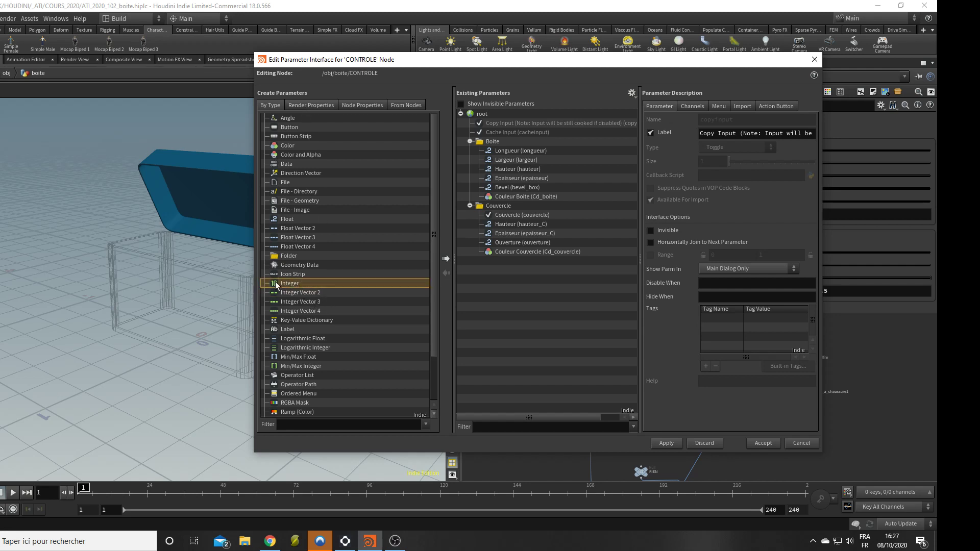
left_click_drag(277, 281, 521, 217)
- Name the new integer parameter tcouvercle, label it Type couvercle, and apply the change
left_click_drag(794, 119, 642, 122)
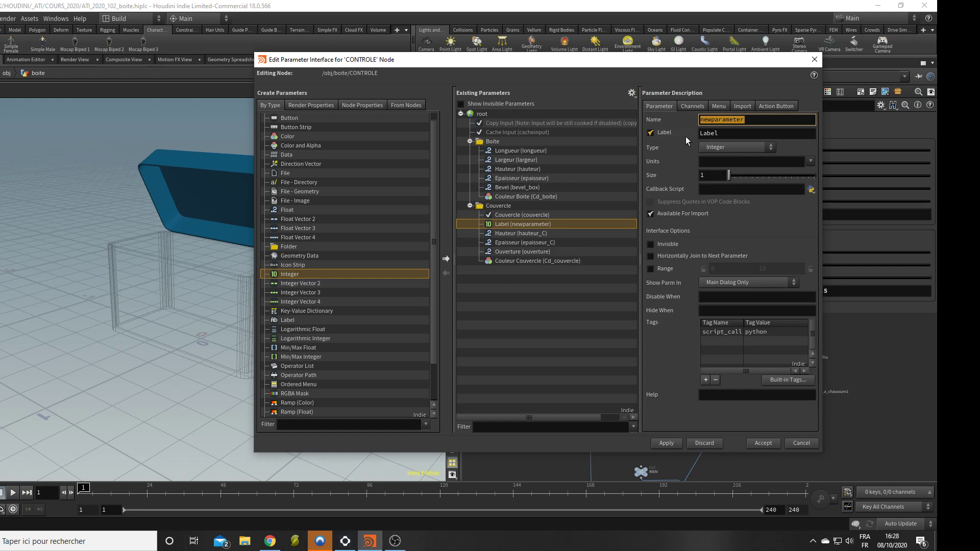
type("tcouvercle")
key("Tab")
type("Typ")
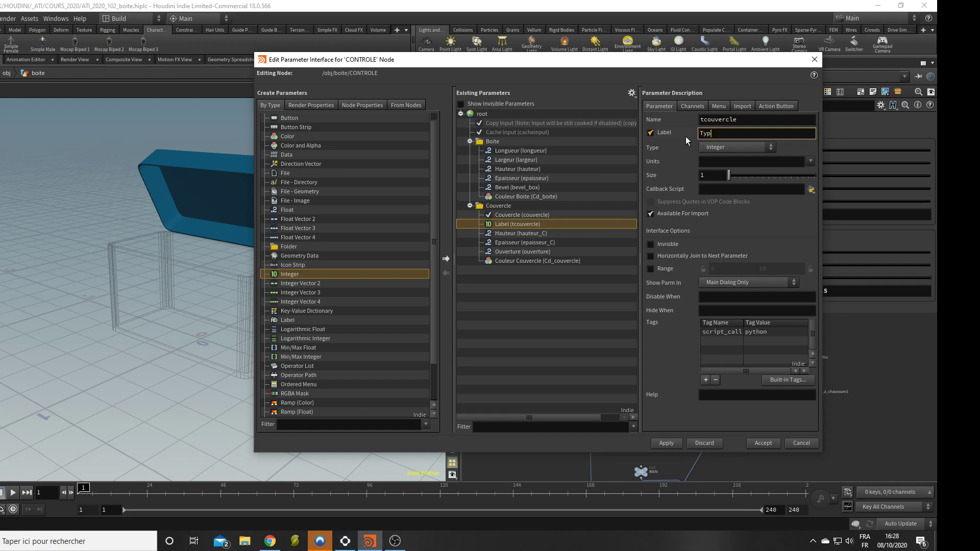
type("e couvercle")
left_click(666, 443)
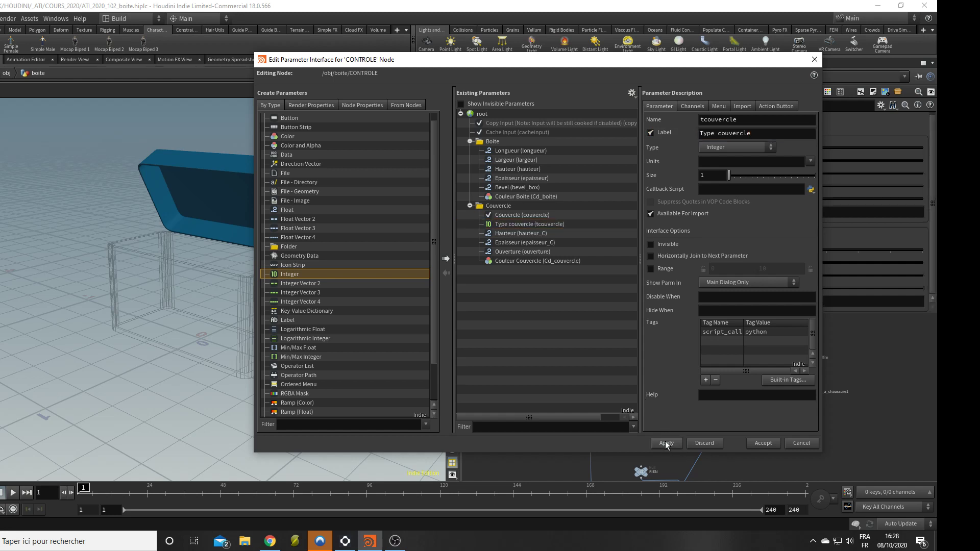
- Enable a range of 0 to 1 for Type couvercle and accept the parameter interface
left_click(650, 269)
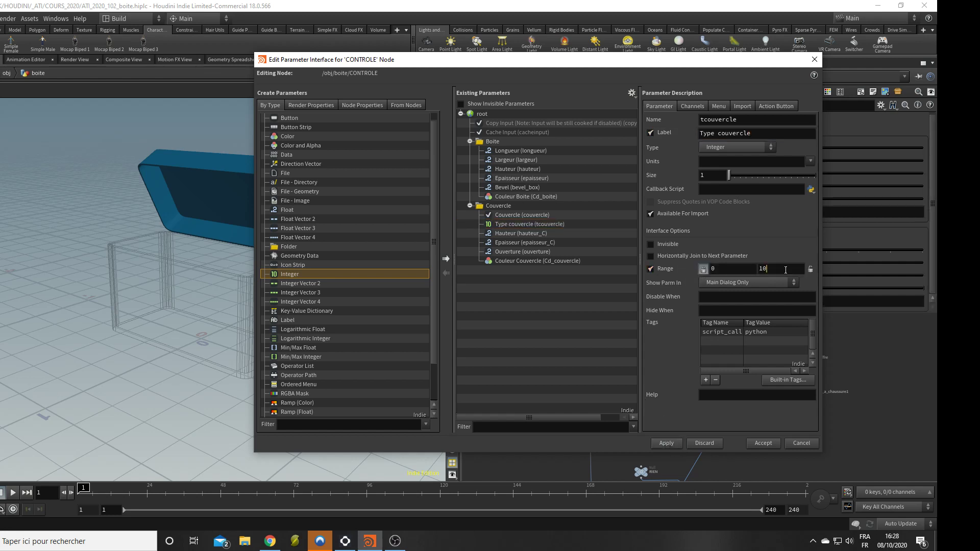
left_click(784, 270)
key("BackSpace")
key("Return")
left_click(765, 444)
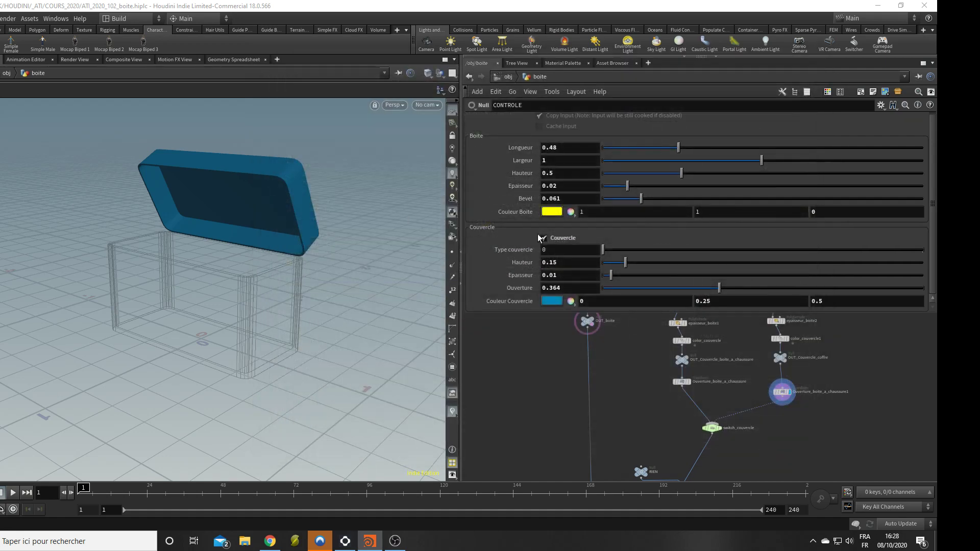
- Copy CONTROLE's Type couvercle parameter and paste it as a relative reference into switch_couvercle's Select Input
left_click_drag(604, 250, 653, 239)
right_click(512, 249)
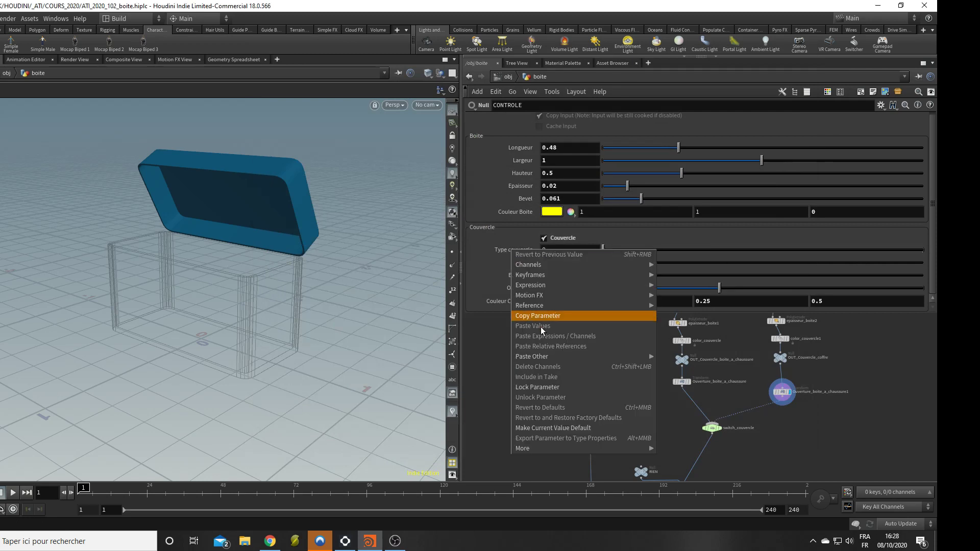
key("Escape")
left_click(711, 428)
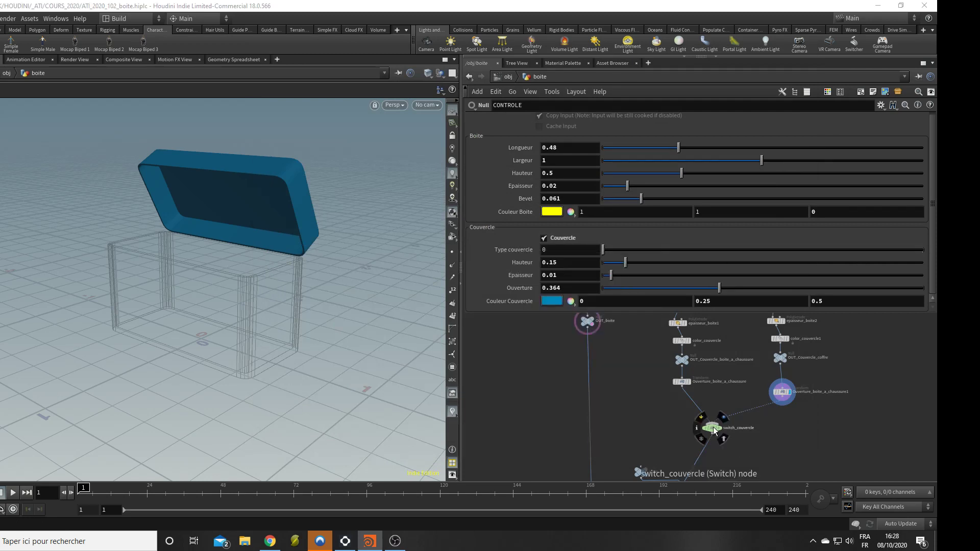
right_click(550, 121)
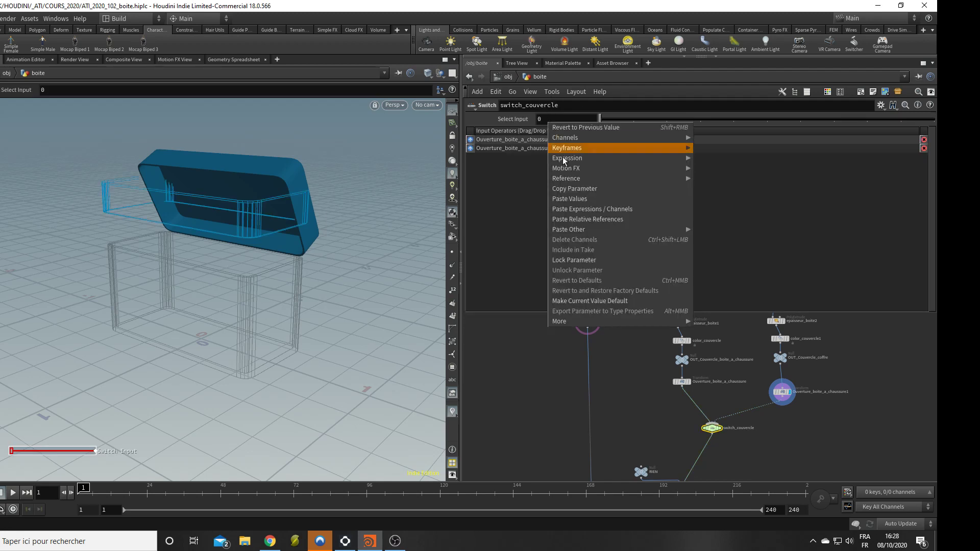
left_click(571, 220)
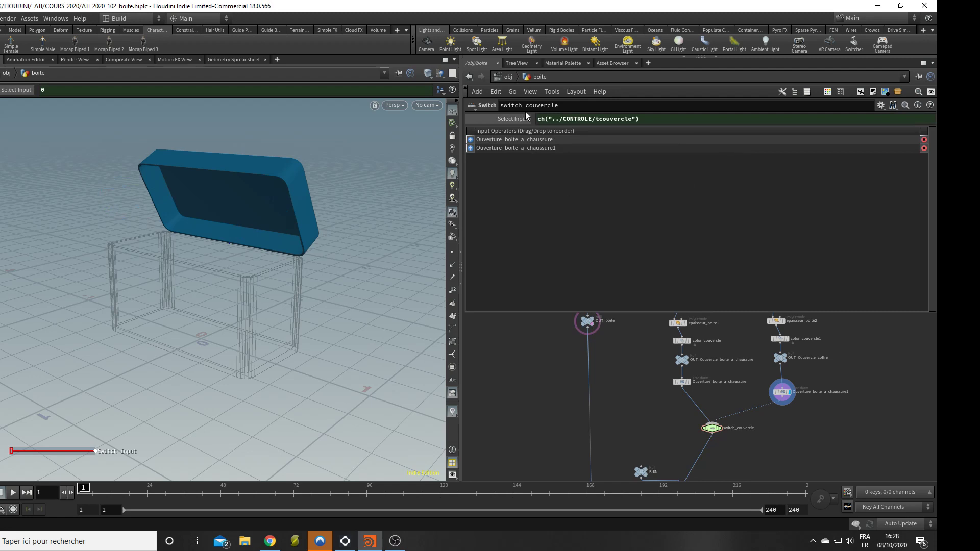
- Display the merged box and lid, and set Type couvercle to 1 on the CONTROLE node
key("ctrl+z")
scroll(614, 392, "down", 3)
middle_click_drag(614, 389, 620, 470)
scroll(612, 416, "up", 1)
left_click(607, 428)
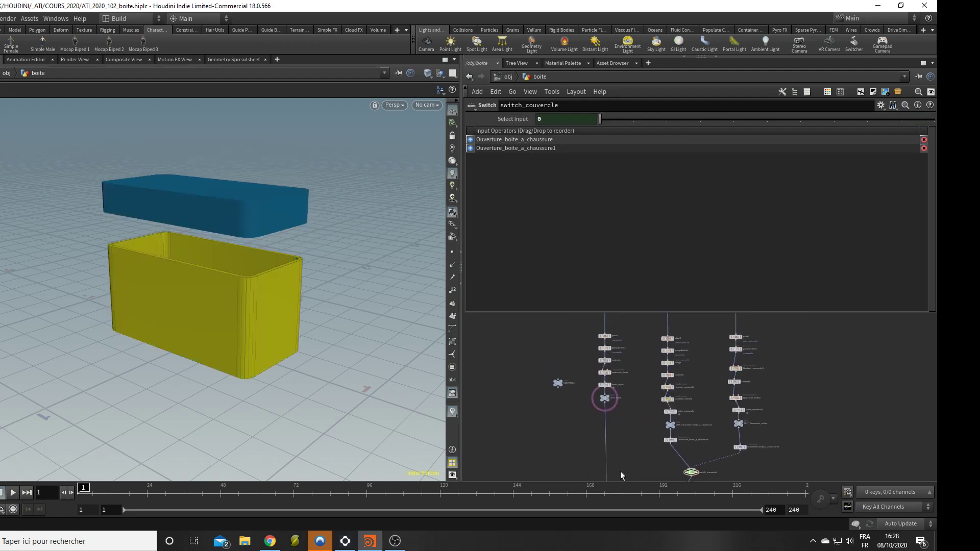
scroll(587, 416, "up", 2)
left_click(539, 360)
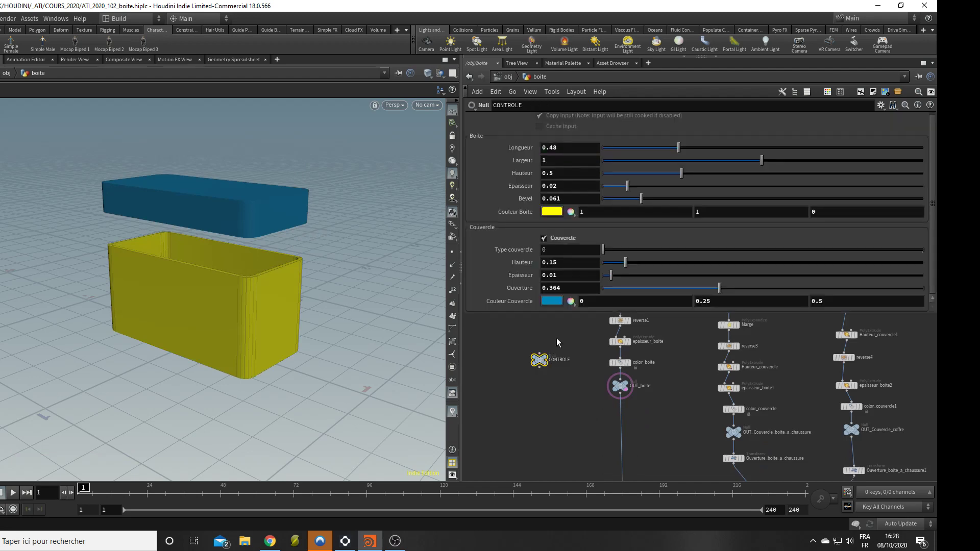
left_click(558, 239)
left_click_drag(613, 249, 714, 264)
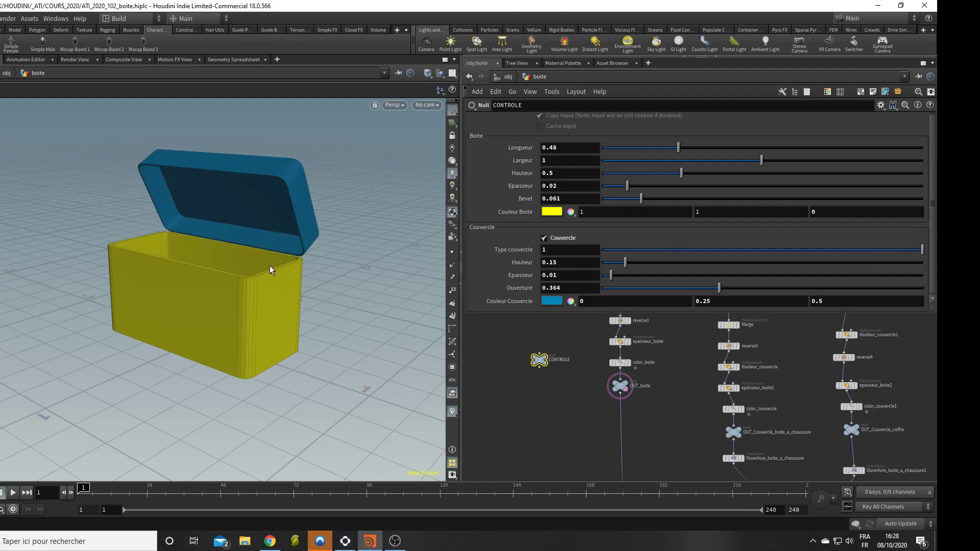
- Test the chest lid's opening by raising Ouverture to 0.597 and lowering it to 0.299
left_click_drag(338, 273, 195, 358)
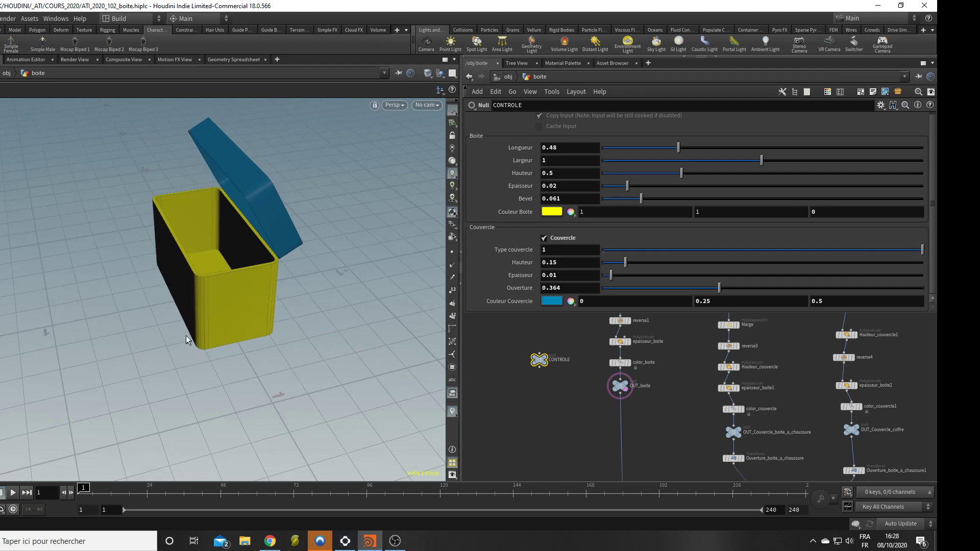
scroll(254, 258, "up", 3)
left_click_drag(254, 258, 291, 233)
left_click_drag(717, 288, 789, 288)
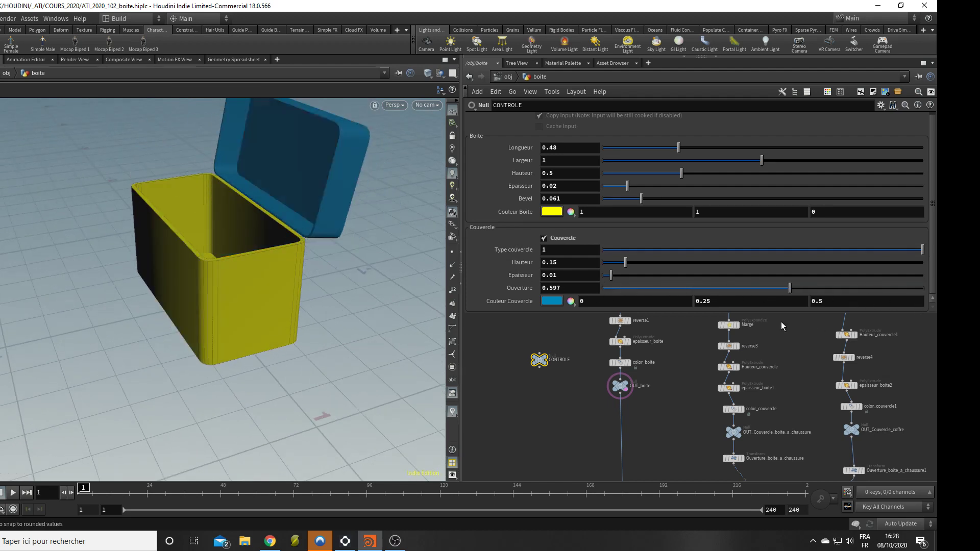
left_click_drag(781, 325, 698, 333)
scroll(666, 237, "up", 1)
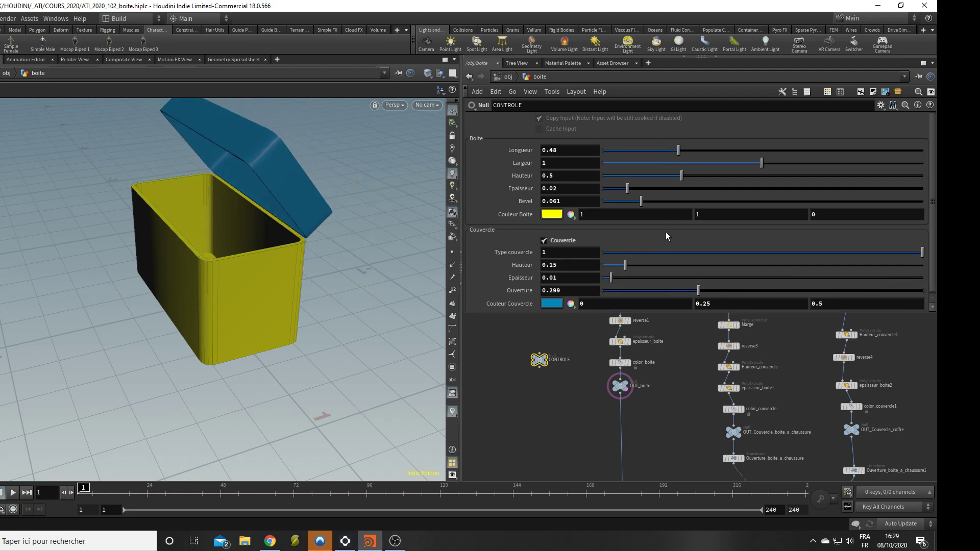
- Set the box's Longueur to 0.843 and Hauteur to 0.592, and inspect how the open lid adapts
left_click_drag(684, 177, 737, 159)
right_click_drag(286, 189, 221, 210, "alt")
left_click_drag(221, 209, 190, 278, "alt")
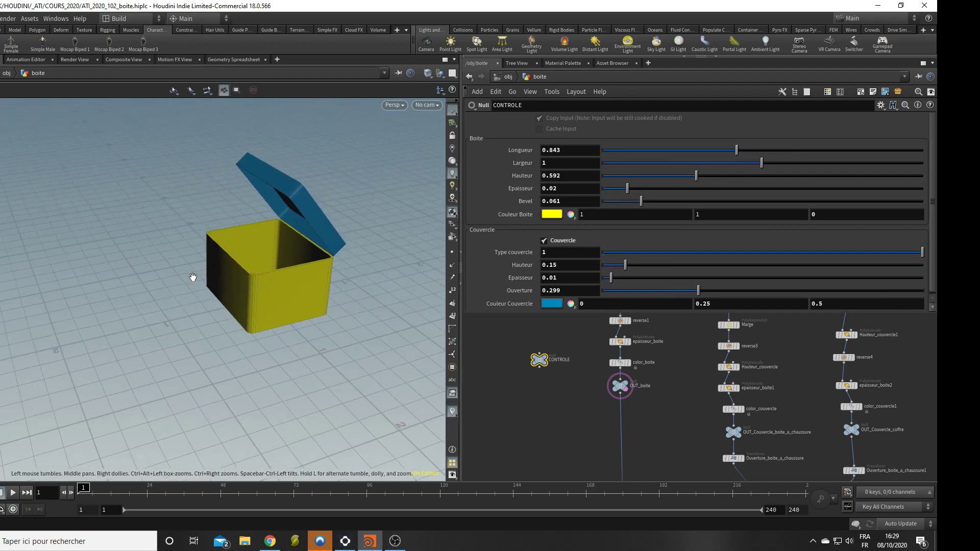
right_click_drag(190, 277, 345, 219, "alt")
left_click_drag(346, 219, 256, 232, "alt")
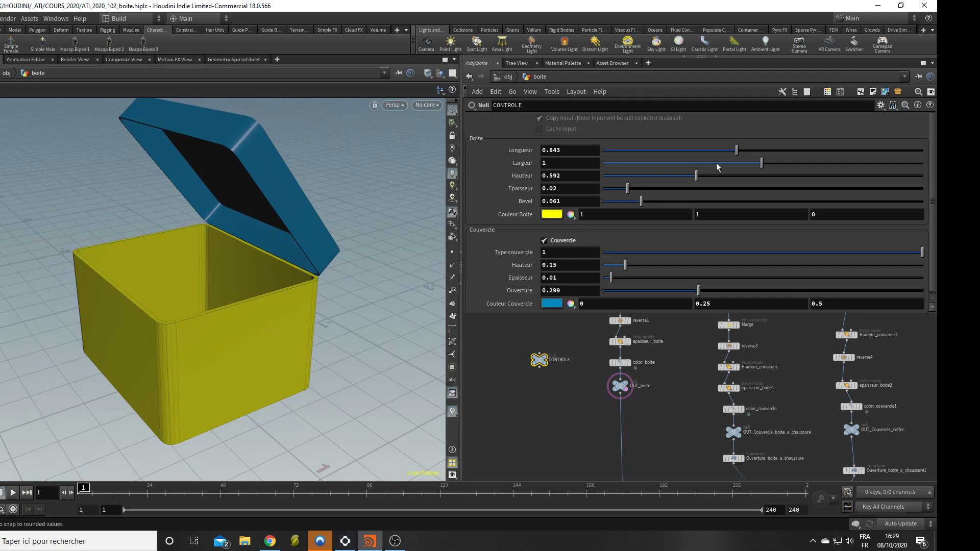
- Close the chest lid by setting Ouverture to 0
scroll(610, 273, "down", 1)
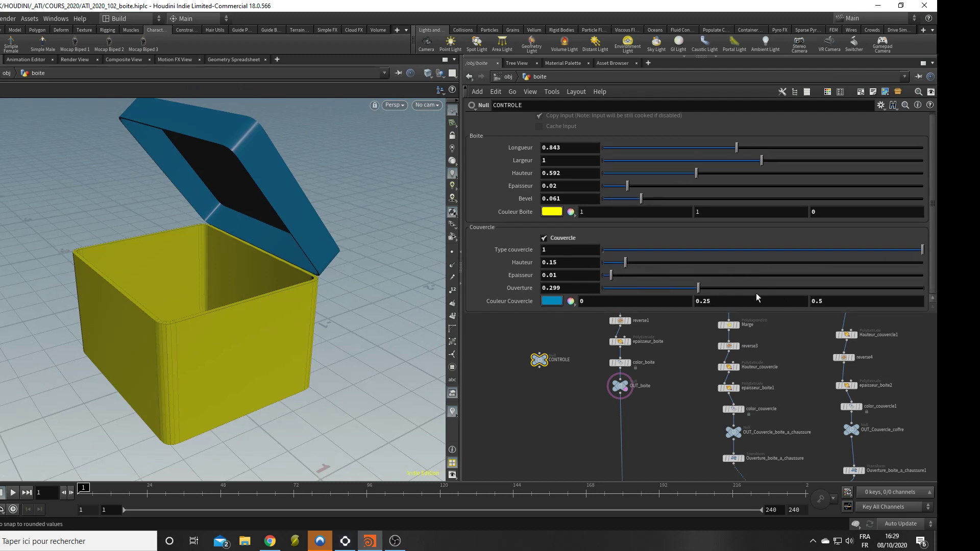
left_click_drag(696, 289, 594, 292)
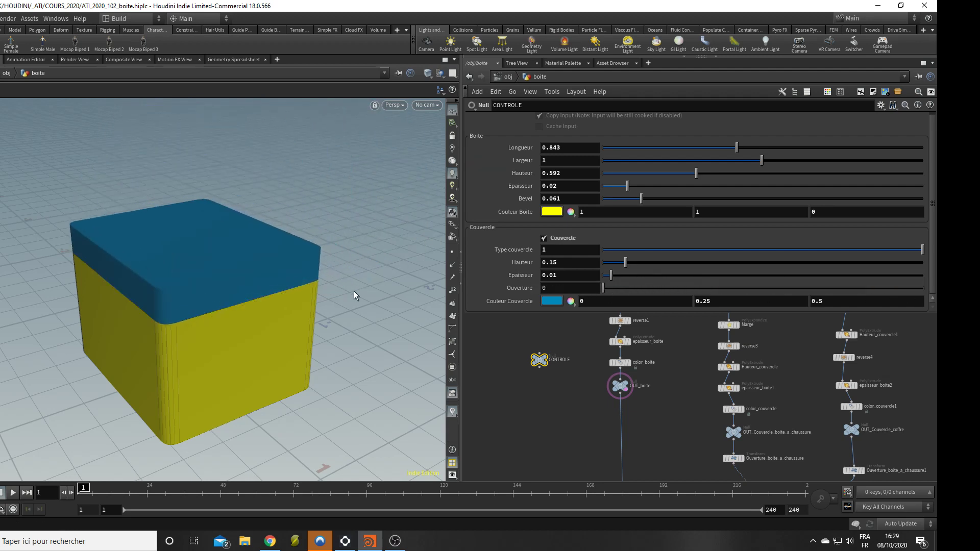
left_click_drag(230, 295, 291, 307, "alt")
- Move merge1 slightly up the network and output0 further down, spreading the final nodes apart
middle_click_drag(668, 432, 653, 351)
scroll(653, 351, "down", 2)
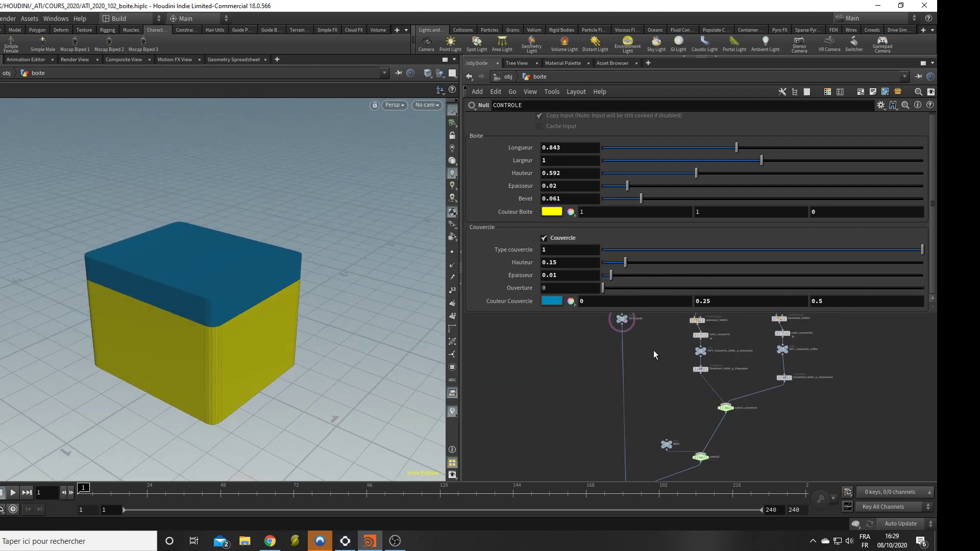
scroll(642, 399, "down", 1)
middle_click_drag(634, 411, 647, 350)
scroll(659, 433, "up", 2)
middle_click_drag(733, 396, 733, 346)
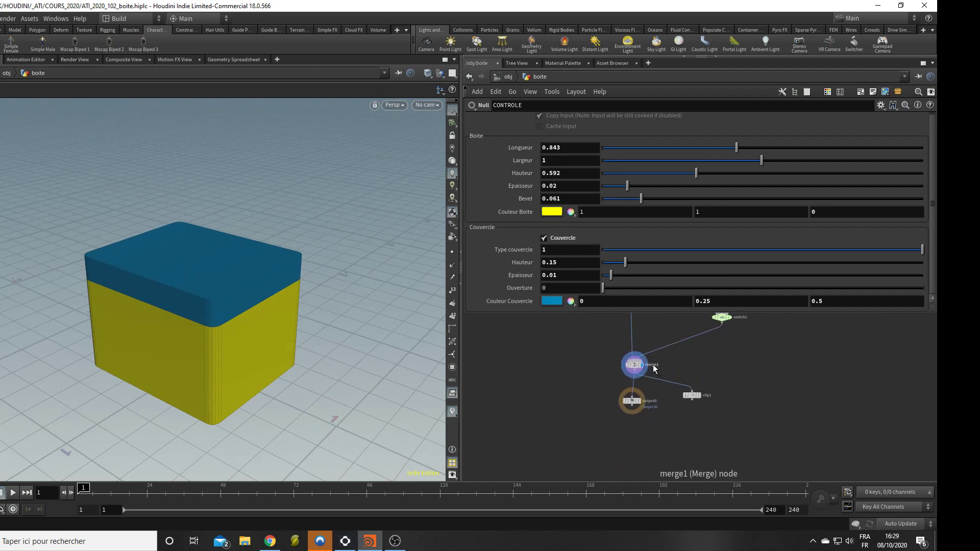
left_click_drag(634, 369, 640, 351)
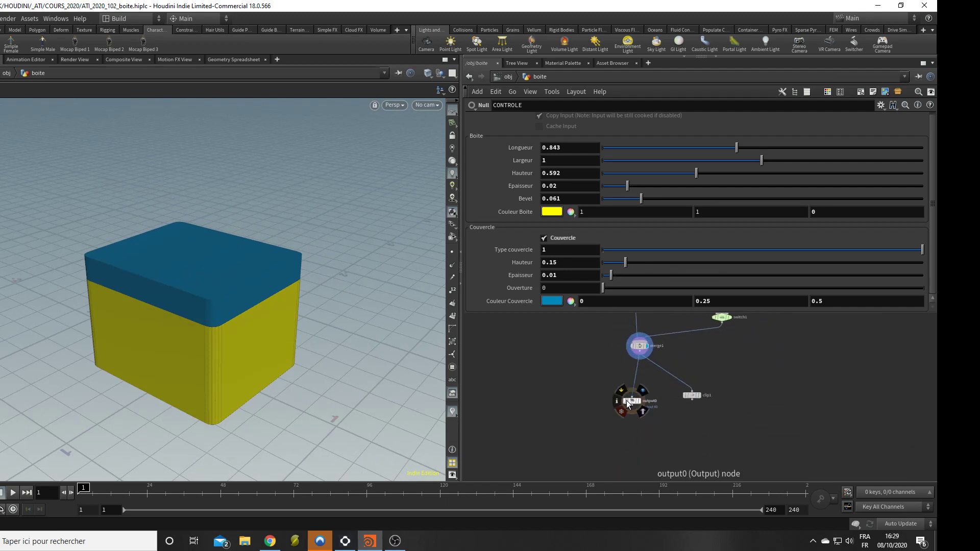
left_click_drag(631, 401, 595, 433)
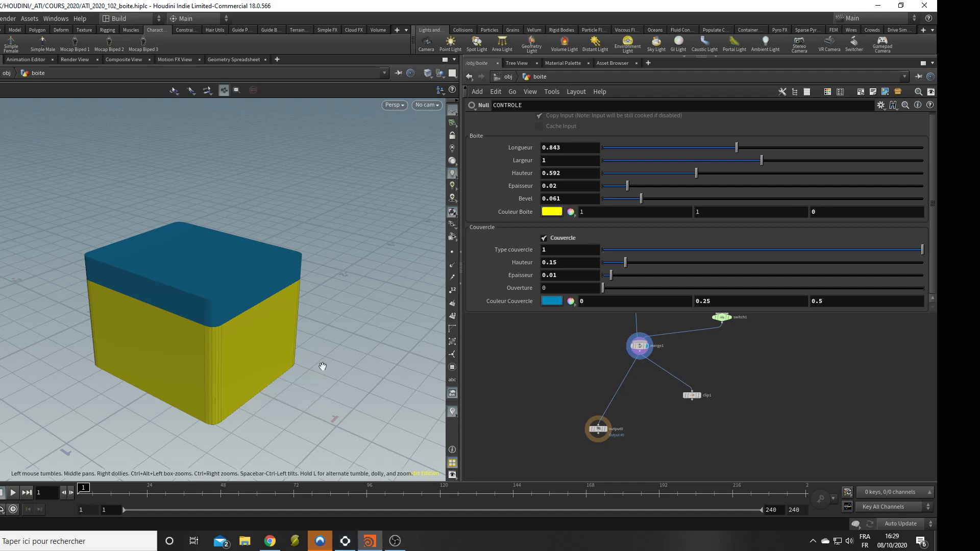
- Inspect the closed box from several angles and move clip1 further down below merge1
left_click_drag(322, 367, 291, 354, "alt")
scroll(234, 381, "up", 3)
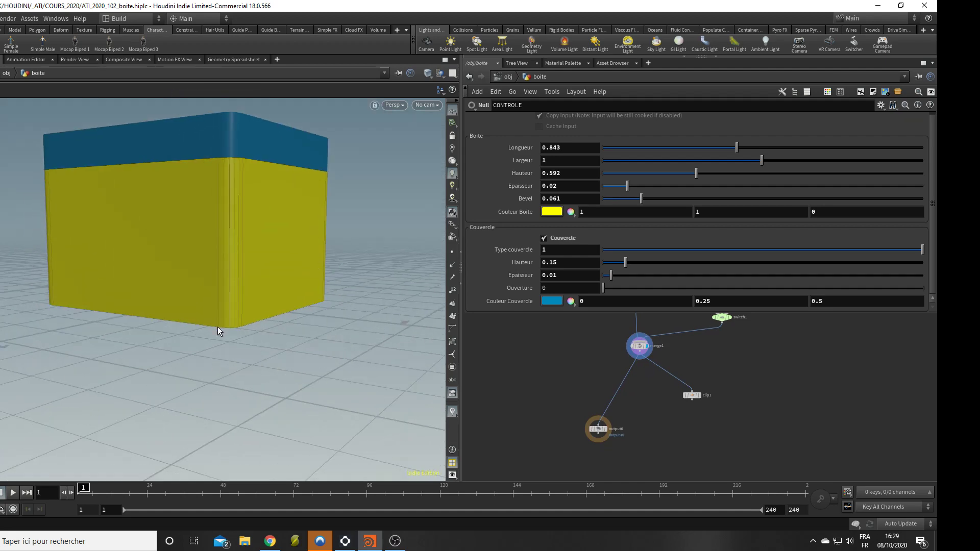
middle_click_drag(268, 301, 256, 337, "alt")
right_click_drag(256, 336, 243, 320, "alt")
left_click_drag(243, 320, 204, 394, "alt")
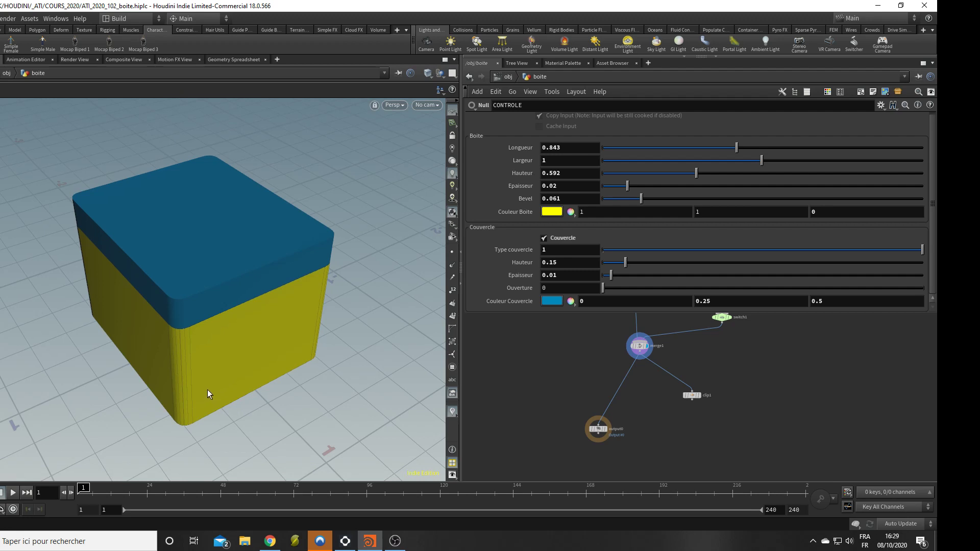
middle_click_drag(734, 342, 762, 323)
scroll(728, 412, "up", 2)
left_click_drag(682, 378, 650, 423)
- Add a Tube node below switch1 and display its geometry alone in the viewport
middle_click_drag(695, 350, 664, 449)
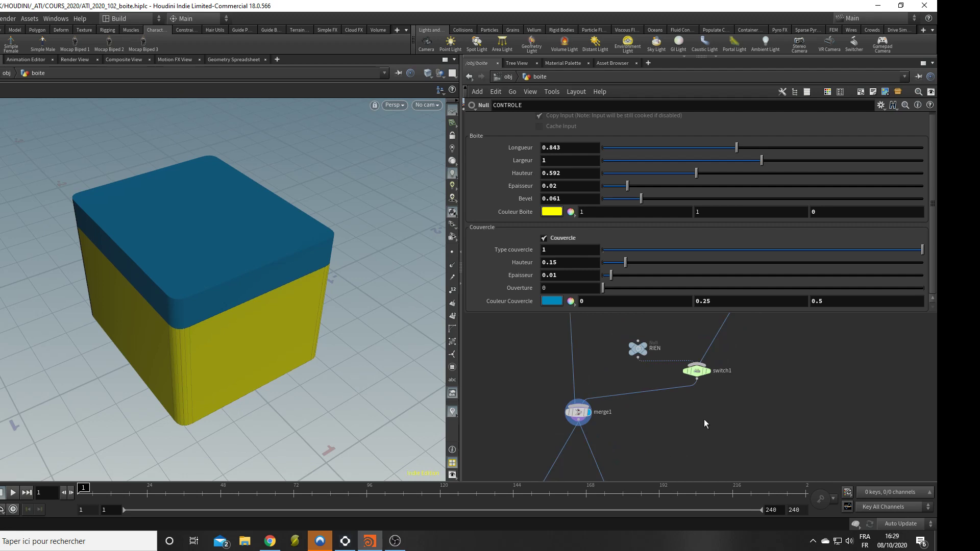
key("Tab")
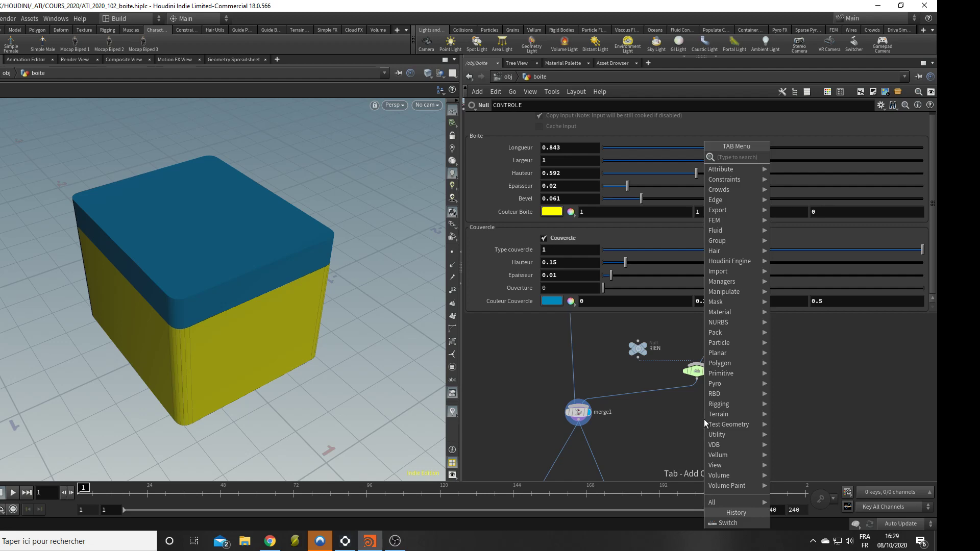
type("c")
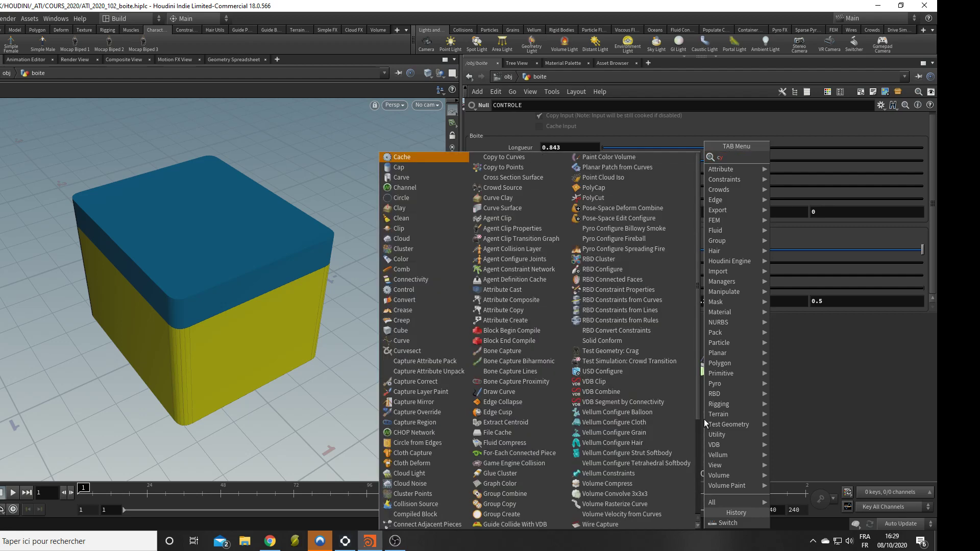
key("BackSpace")
key("BackSpace")
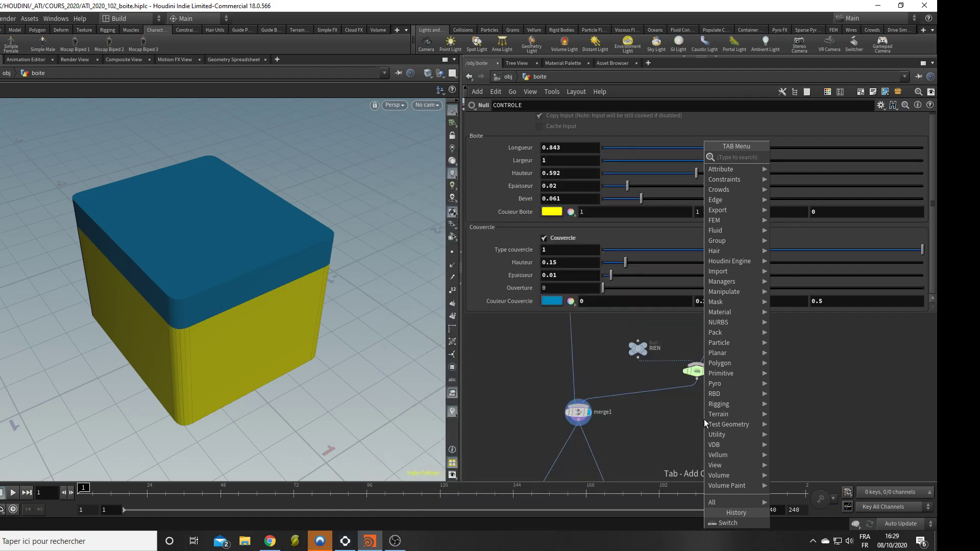
type("tube")
key("Return")
left_click(681, 432)
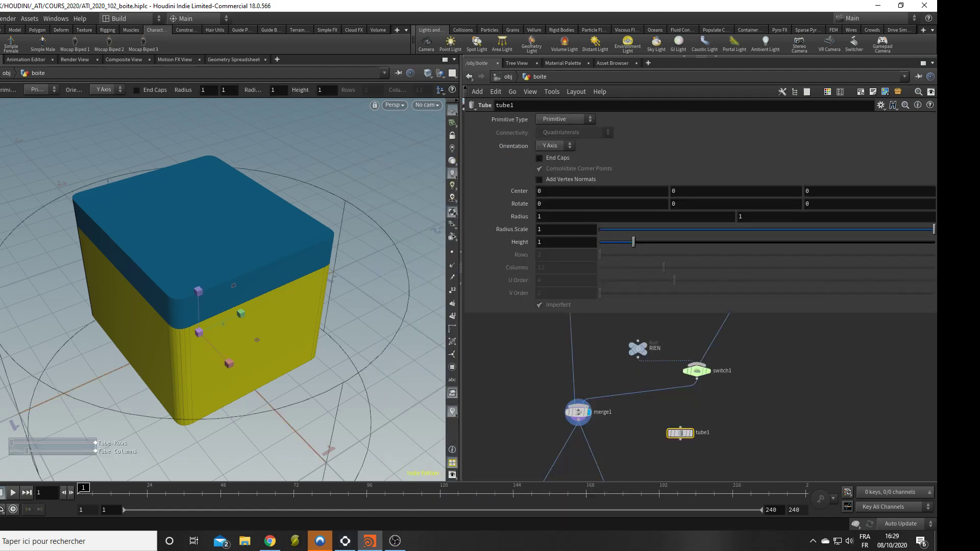
scroll(185, 301, "down", 5)
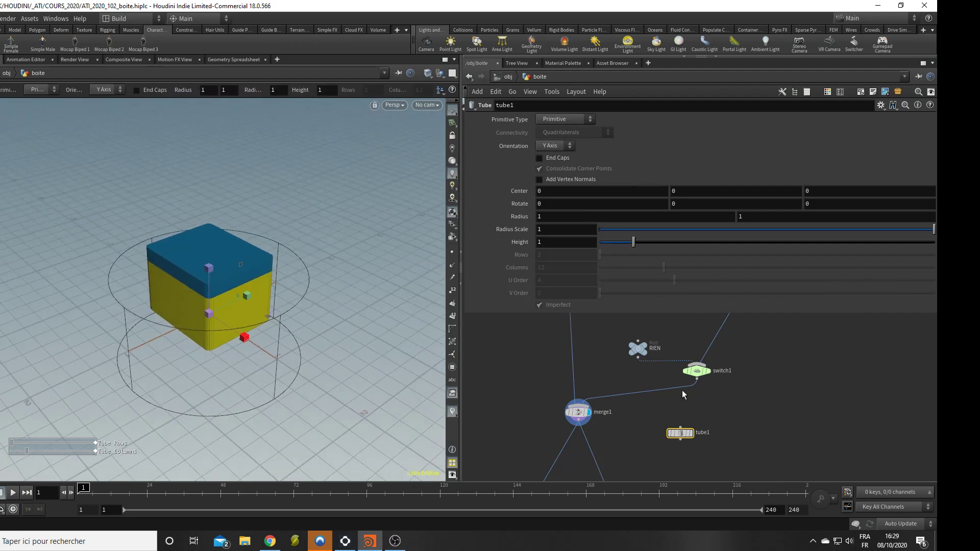
scroll(686, 438, "up", 3)
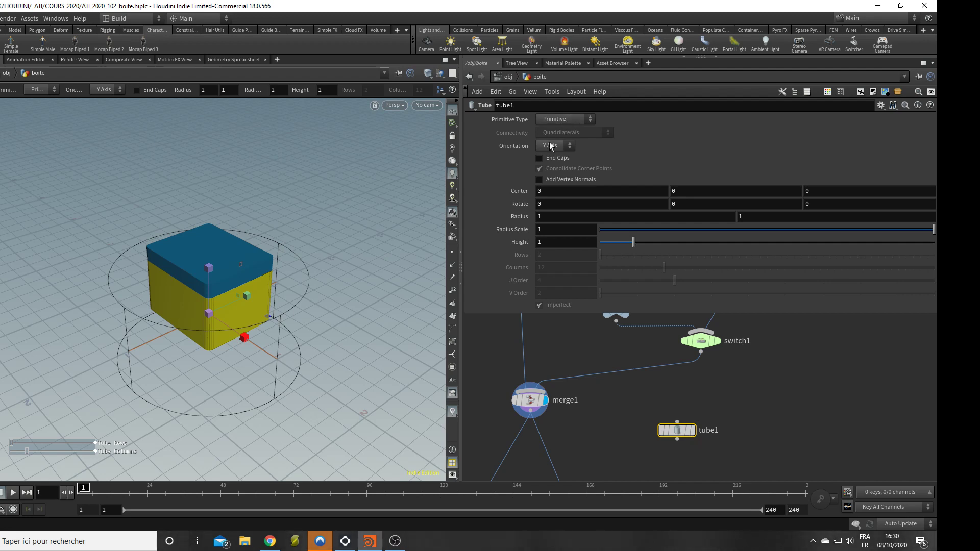
left_click(691, 430)
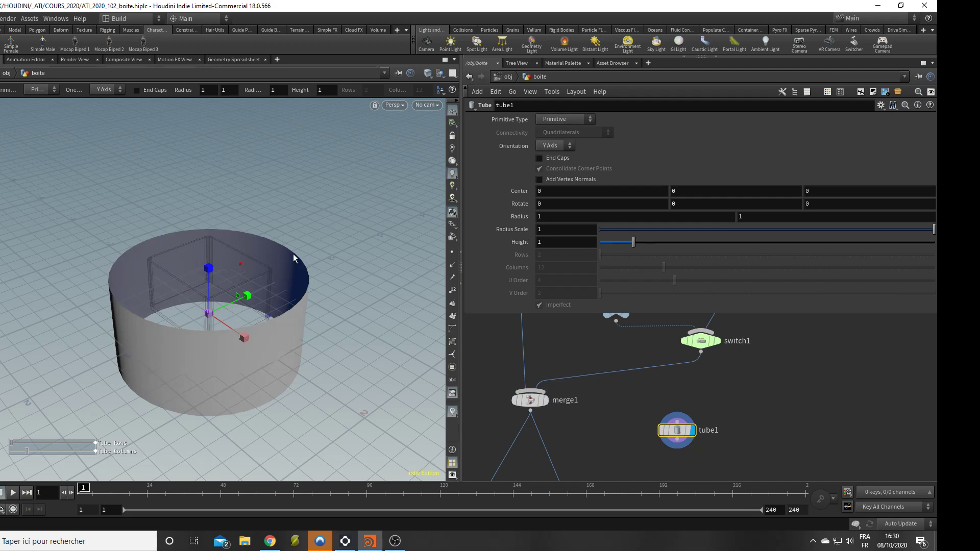
mouse_move(290, 253)
left_mouse_down("alt")
mouse_move(274, 270)
mouse_move(279, 259)
left_mouse_up("alt")
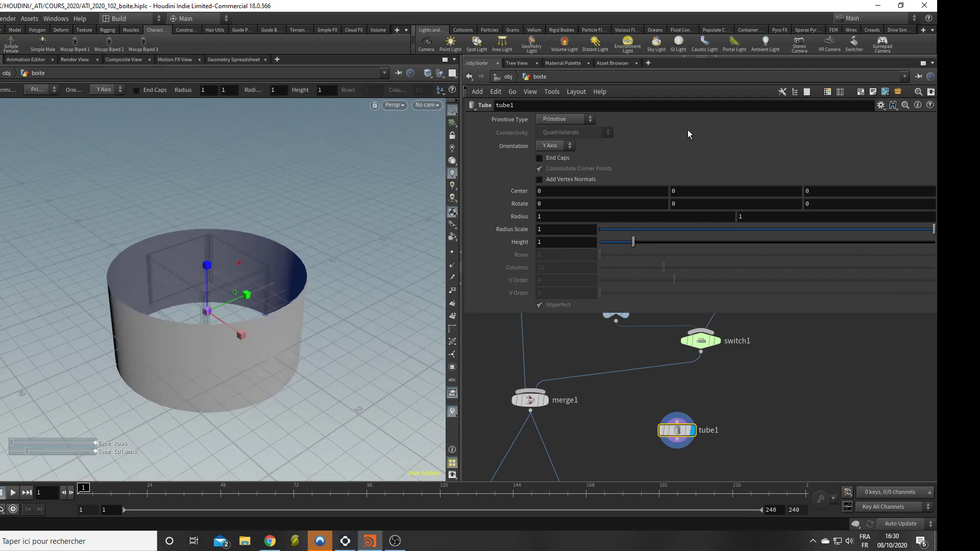
- Make tube1 a Polygon primitive with 24 columns and enabled end caps
left_click(562, 123)
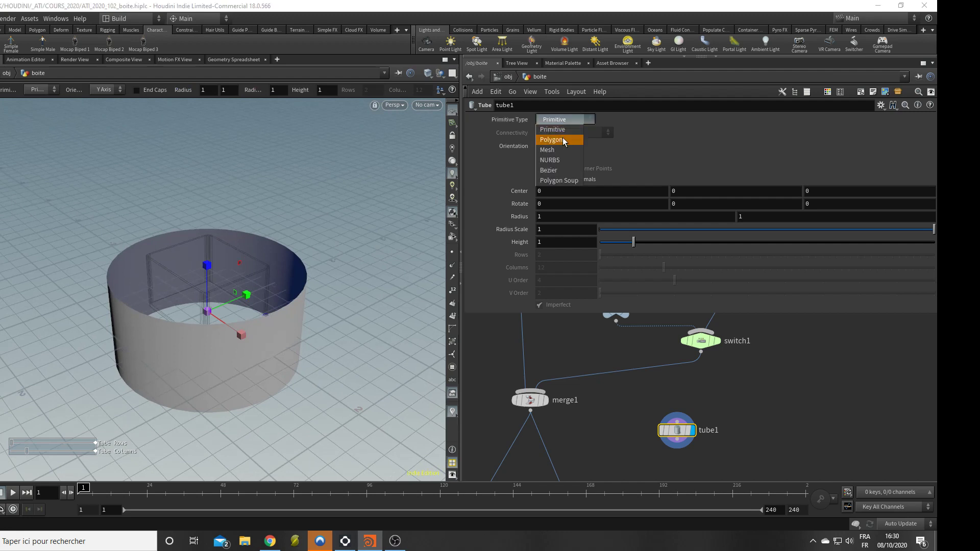
left_click(551, 139)
type("24")
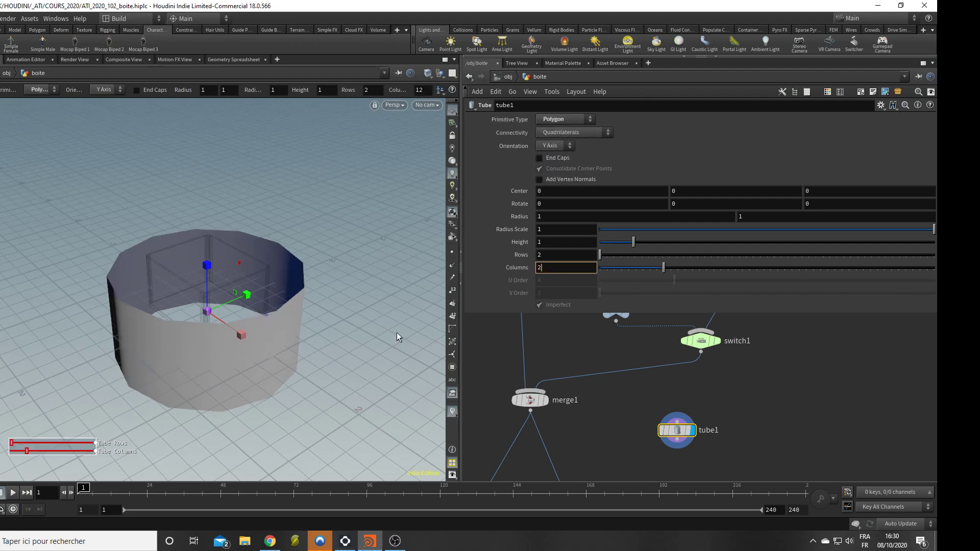
key("Return")
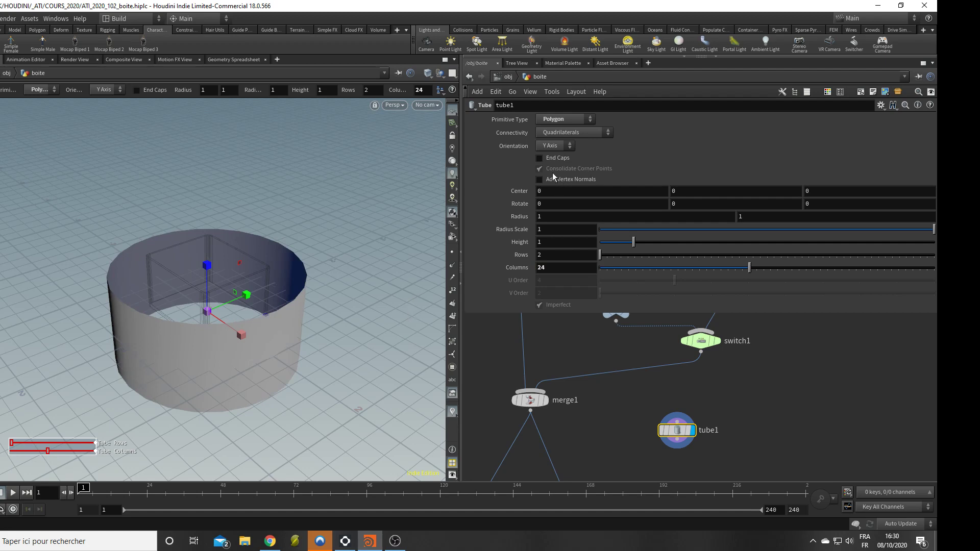
left_click(540, 157)
key("Escape")
left_click_drag(301, 310, 222, 324)
key("Return")
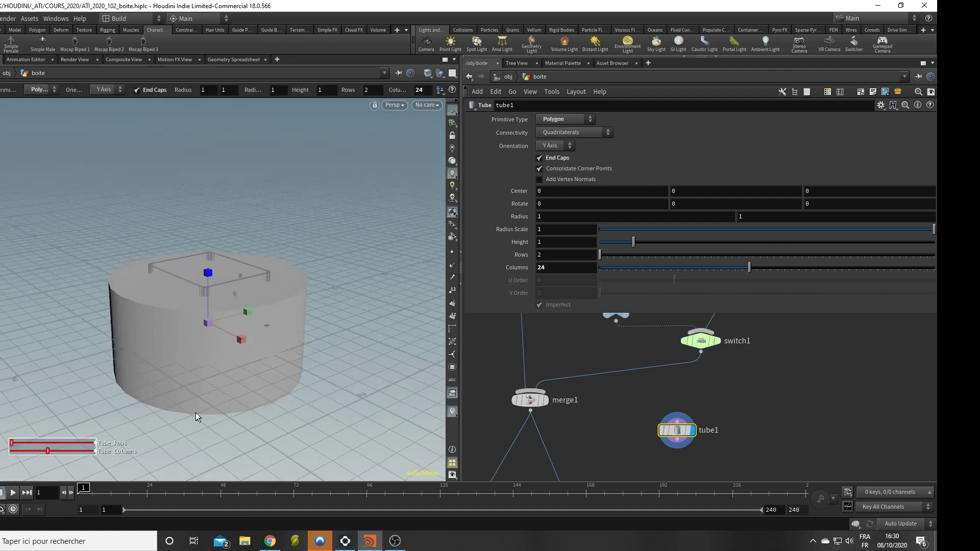
- Save tube1's current settings as the permanent defaults for Tube nodes
left_click(680, 433)
key("Escape")
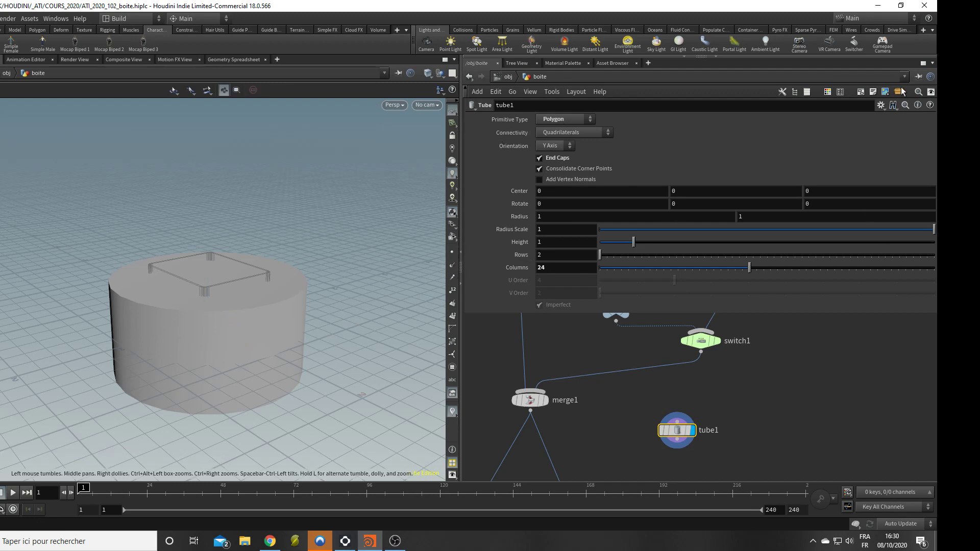
left_click(881, 105)
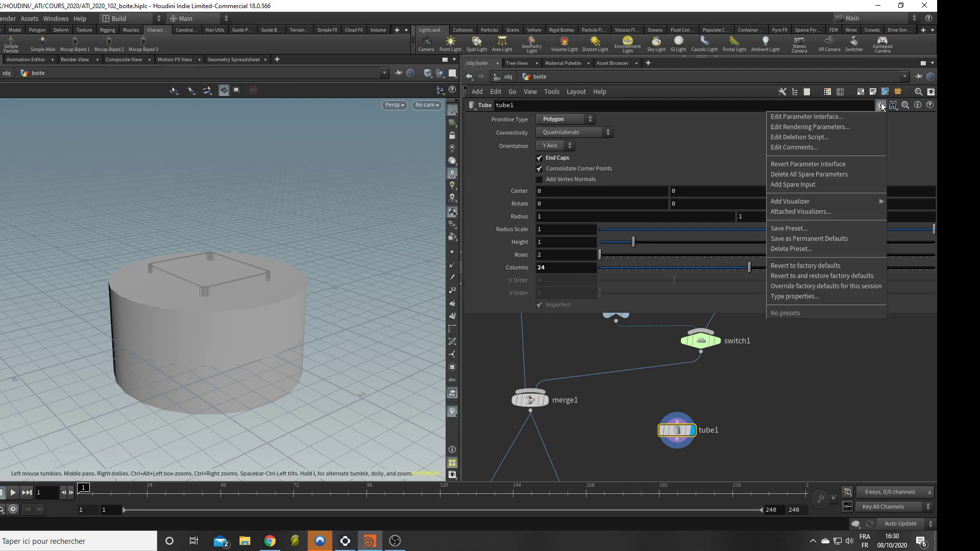
left_click(831, 239)
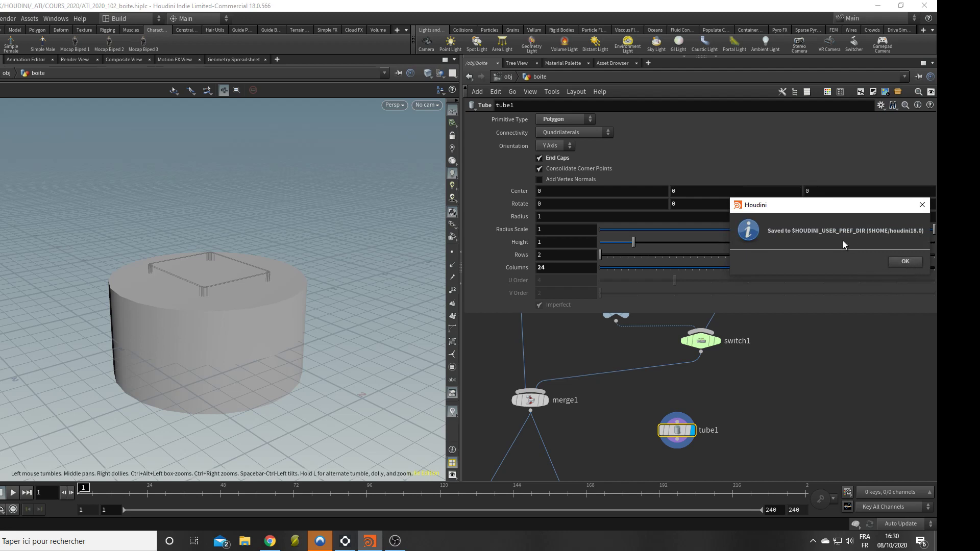
left_click(904, 263)
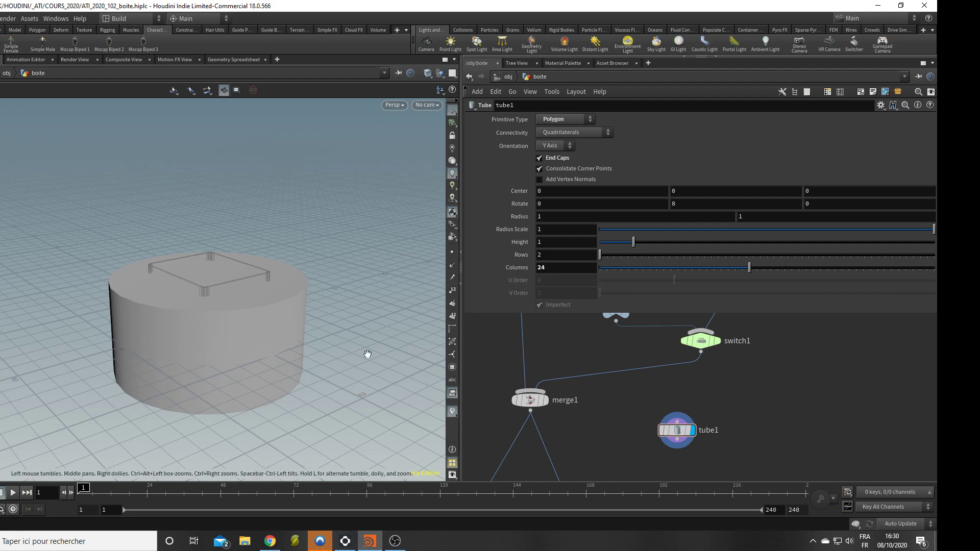
- Add a second Tube node to check the saved defaults, delete it, and reselect tube1
key("Tab")
type("tube")
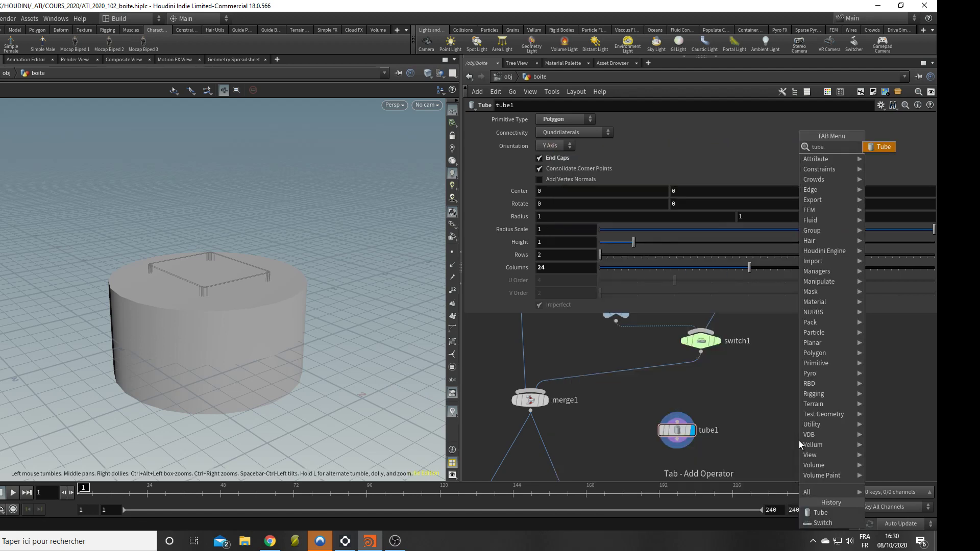
key("Return")
left_click(893, 401)
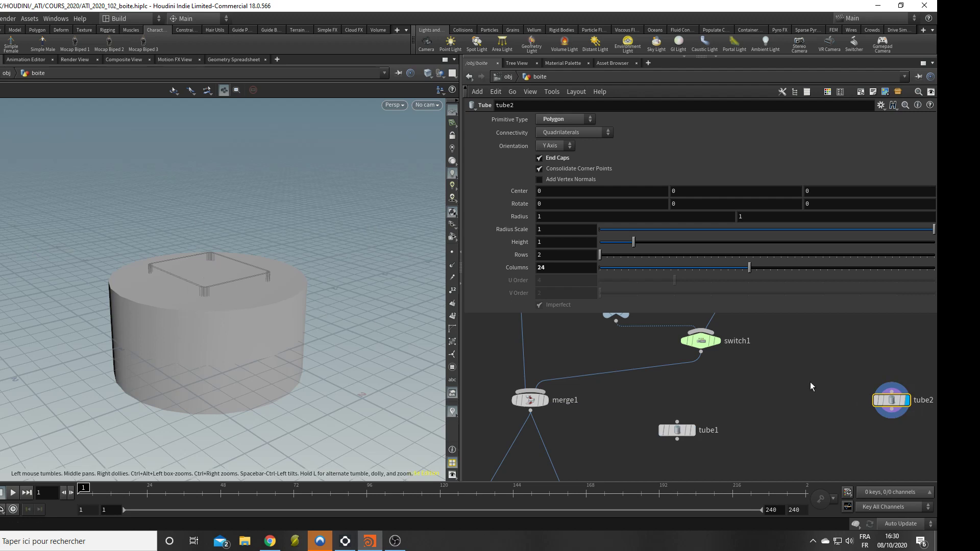
left_click_drag(810, 382, 836, 451)
key("Delete")
left_click(672, 432)
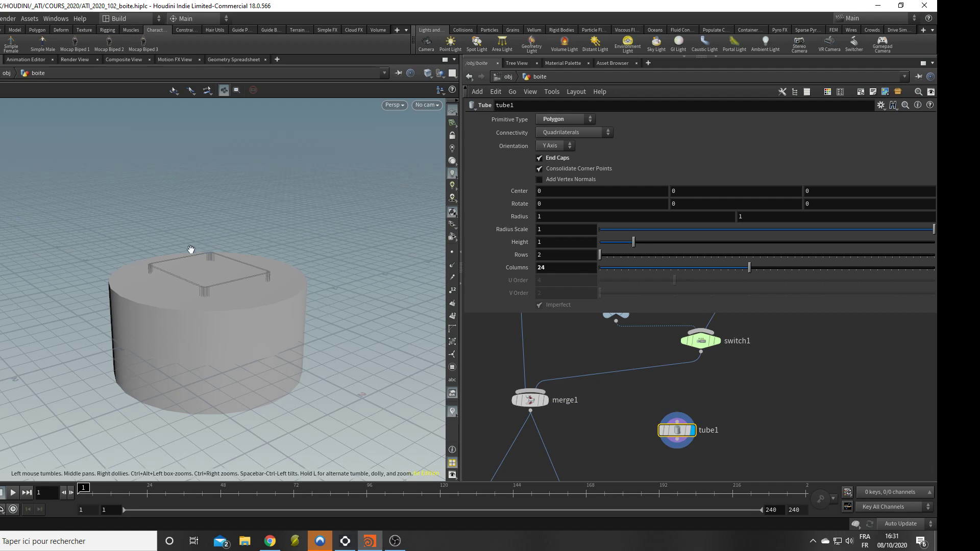
- Shrink tube1 to a small cylinder by setting both radii to 0.05 and the height to 0.2
mouse_move(116, 350)
left_mouse_down()
mouse_move(104, 332)
mouse_move(107, 339)
left_mouse_up()
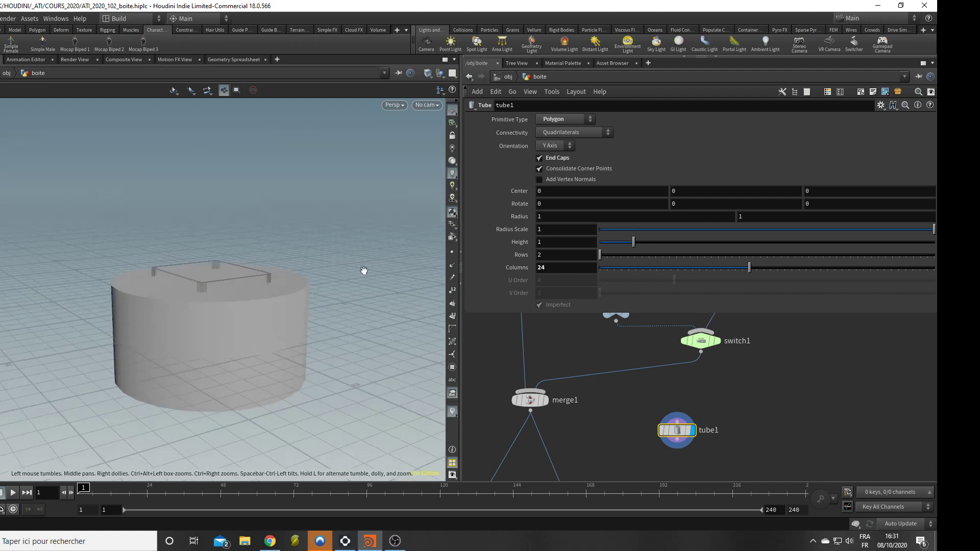
double_click(556, 221)
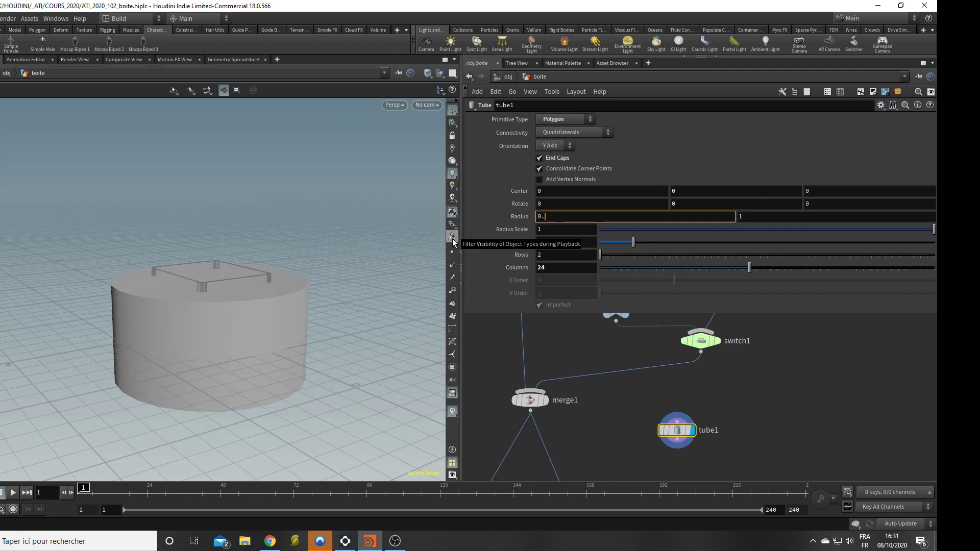
key("Tab")
type("0.0")
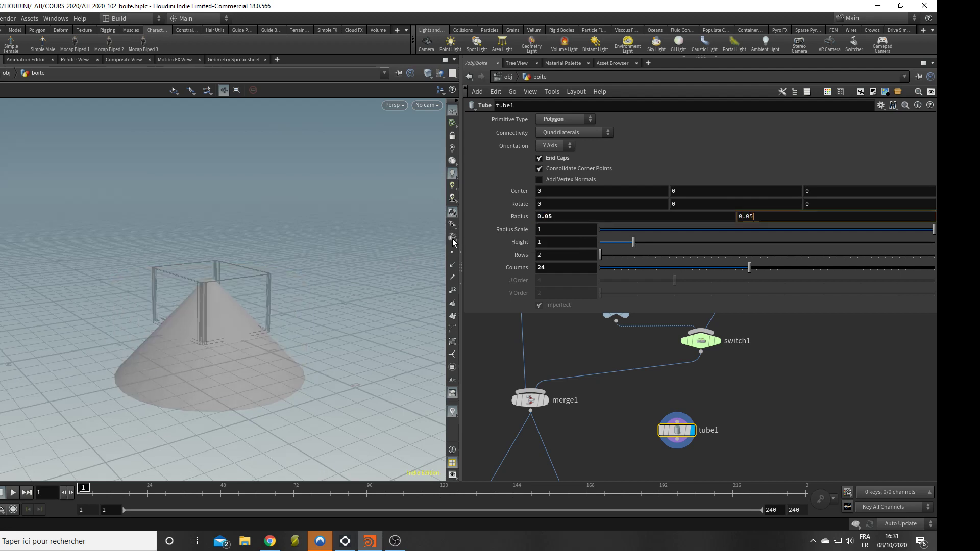
key("Return")
left_click_drag(175, 321, 290, 297)
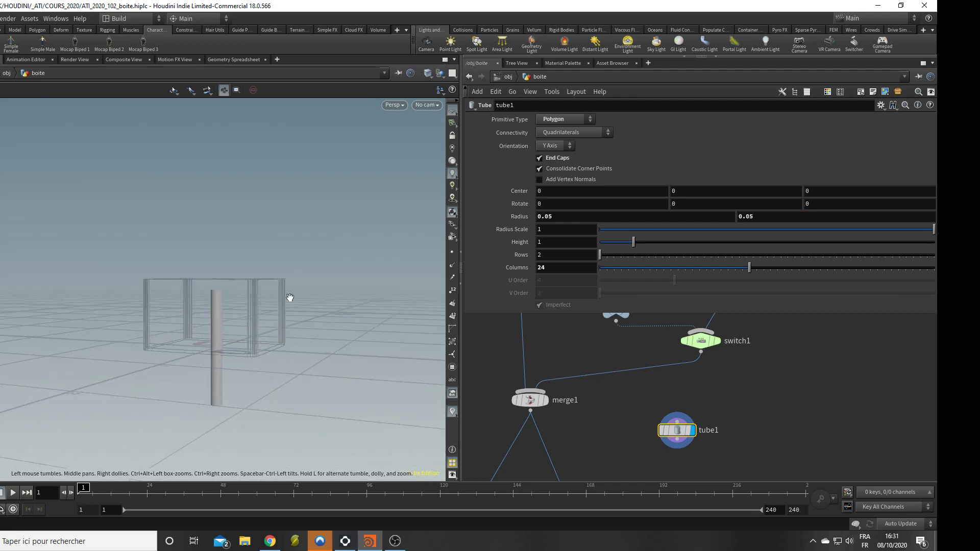
left_click_drag(568, 243, 521, 241)
key("Return")
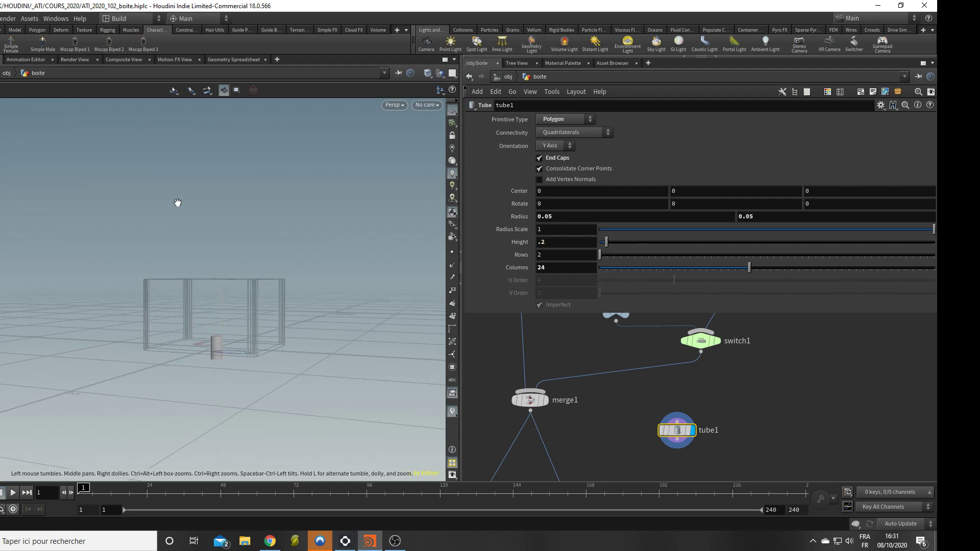
left_click_drag(106, 411, 256, 344)
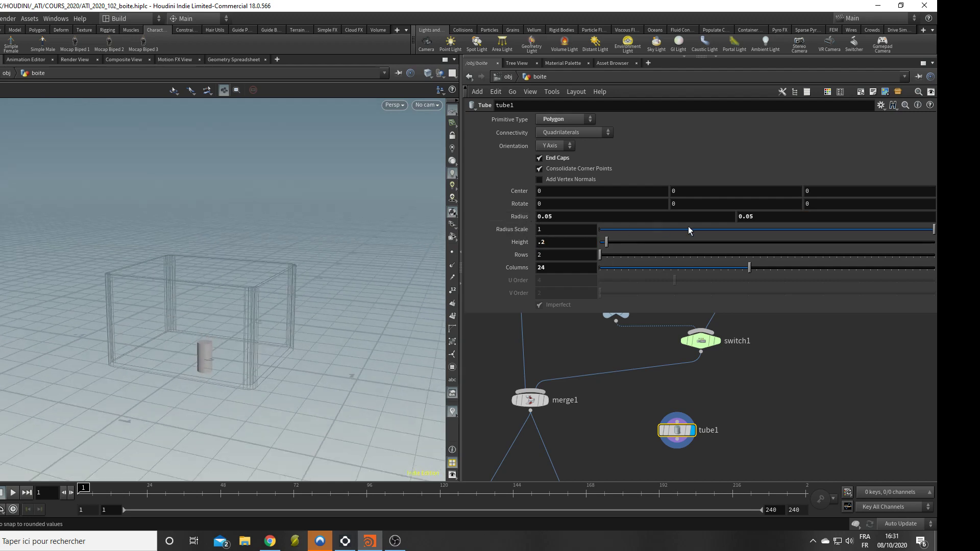
- Taper tube1 by setting its second radius to 0.02, and inspect the foot shape inside the box outline
mouse_move(757, 243)
middle_mouse_down()
mouse_move(776, 249)
mouse_move(737, 245)
middle_mouse_up()
left_click_drag(287, 335, 155, 329)
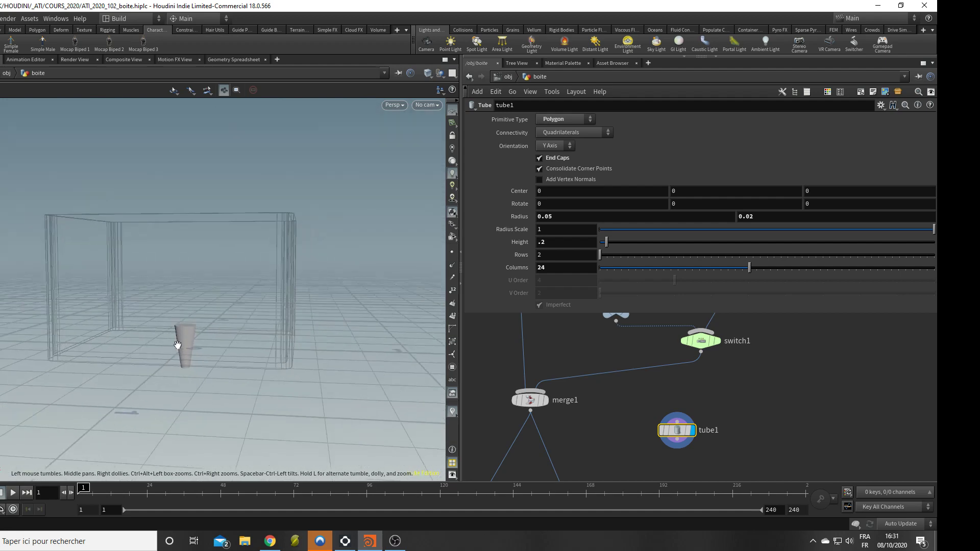
left_click_drag(263, 354, 159, 423)
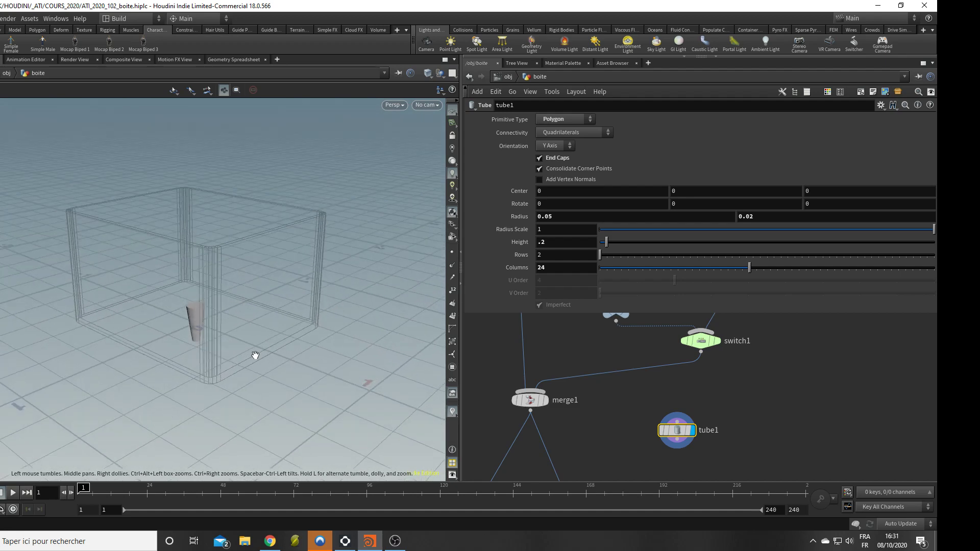
left_click_drag(254, 357, 360, 246)
left_click_drag(188, 367, 243, 344)
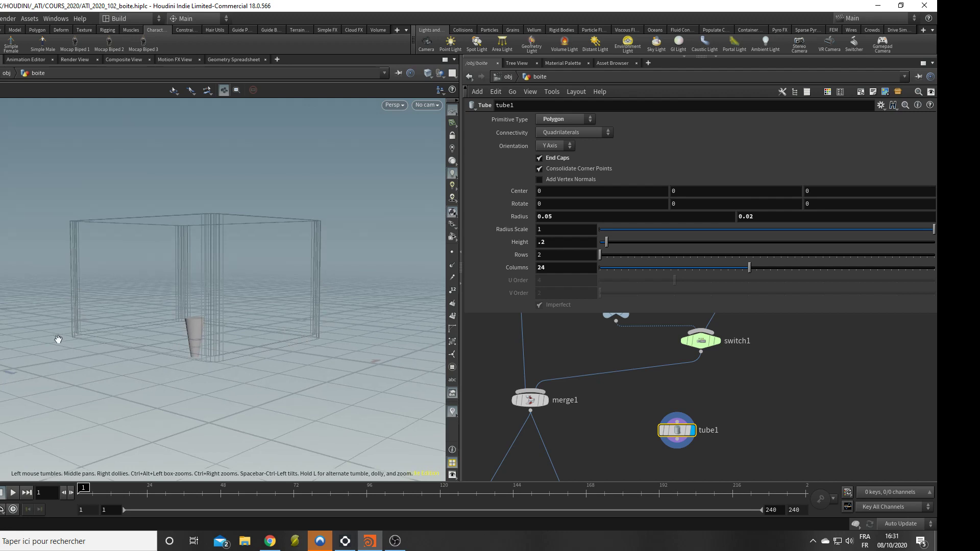
left_click_drag(311, 343, 309, 360)
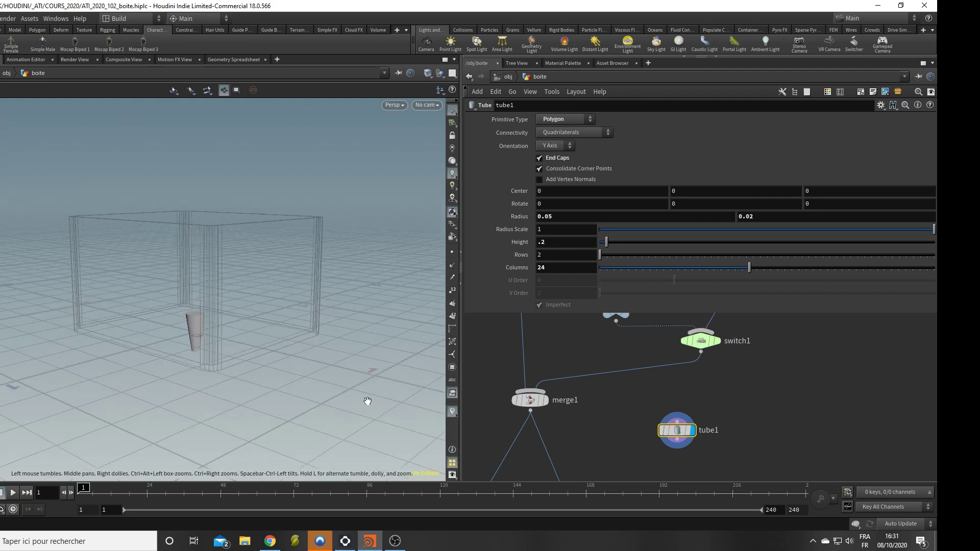
- Reduce tube1's Height to 0.17
mouse_move(679, 433)
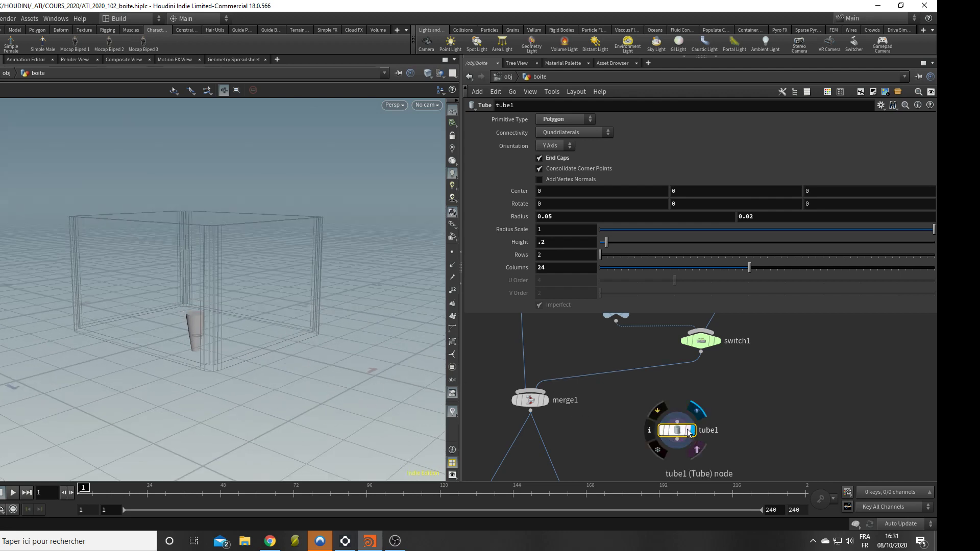
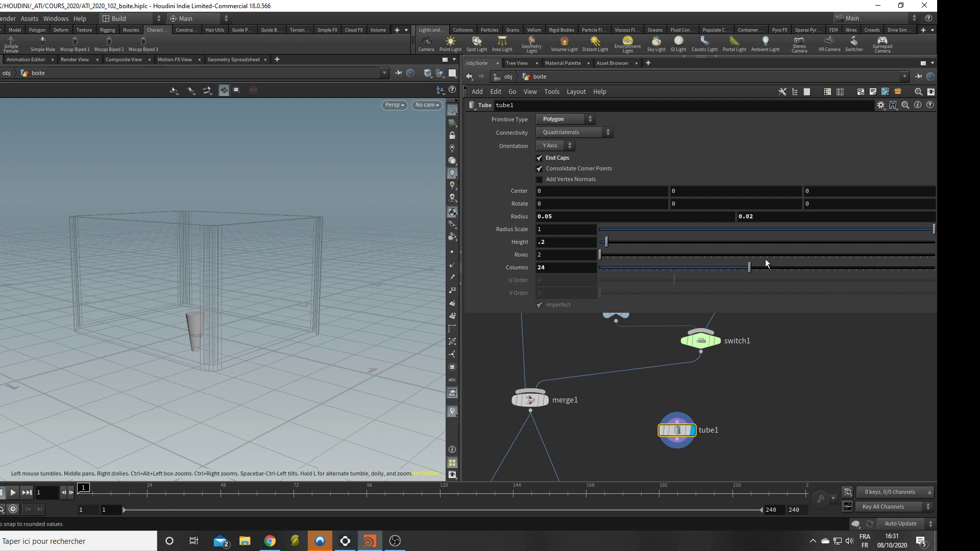
right_click(545, 244)
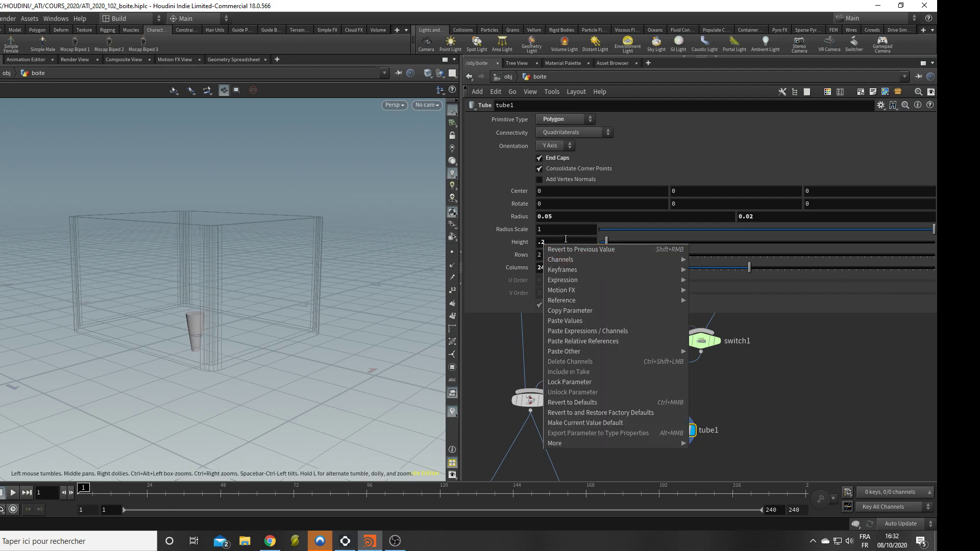
left_click(566, 238)
mouse_move(608, 243)
left_mouse_down()
mouse_move(623, 244)
mouse_move(602, 246)
left_mouse_up()
- Link tube1's vertical Center to its Height with the relative reference expression ch("height")*-0.5
right_click(544, 241)
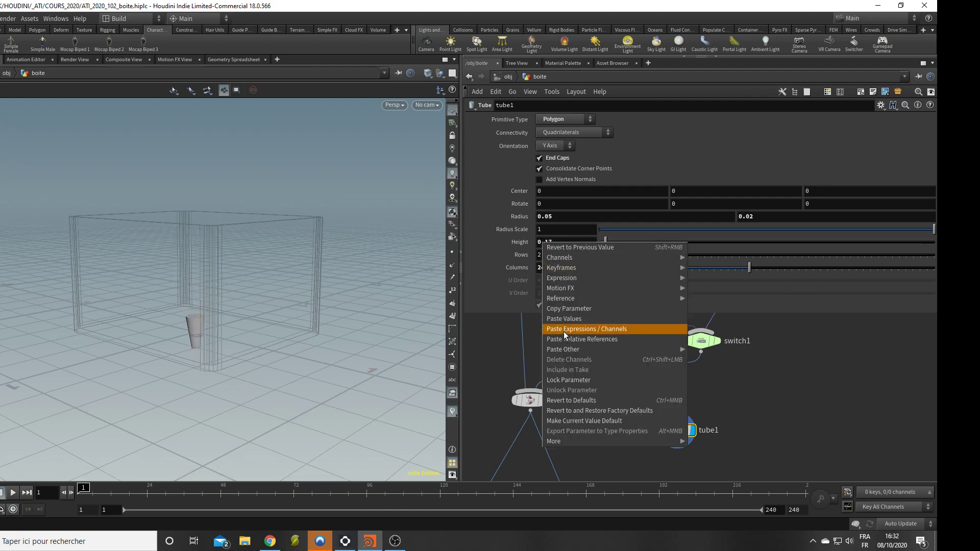
left_click(572, 310)
left_click_drag(701, 193, 627, 186)
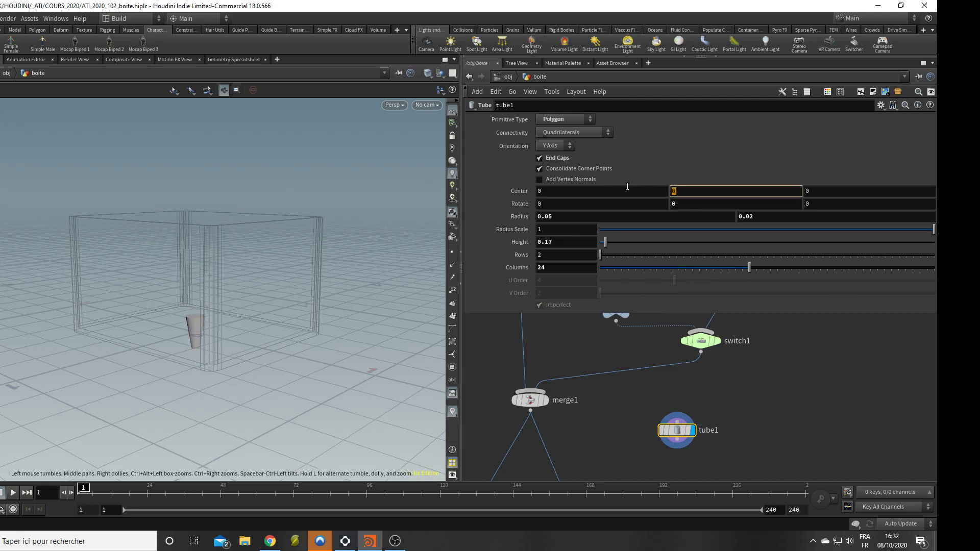
right_click(680, 191)
left_click(724, 286)
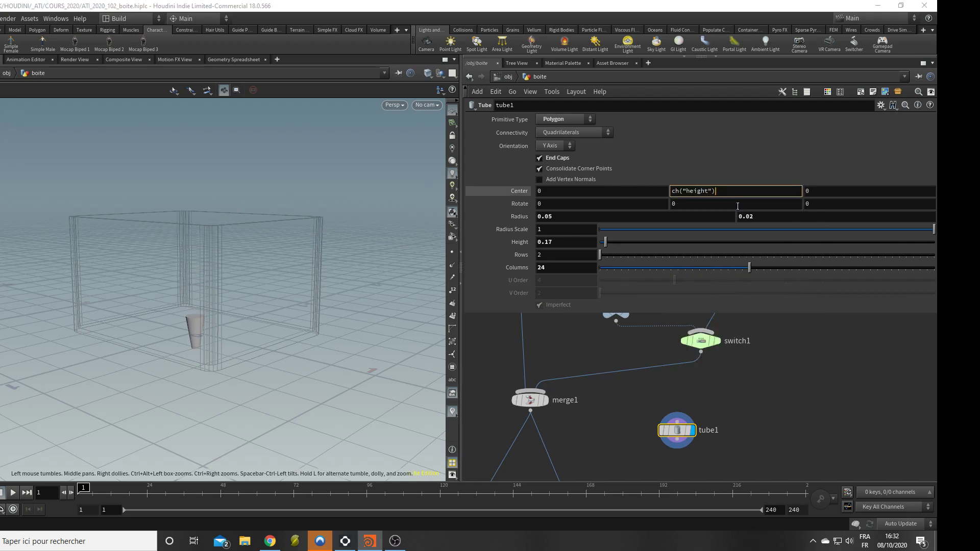
left_click(739, 195)
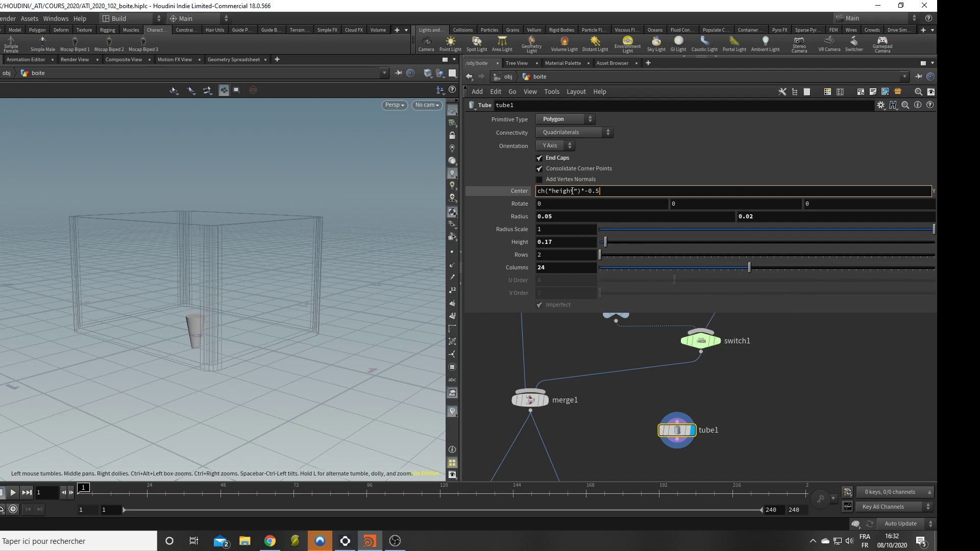
type("*-0.5")
key("Return")
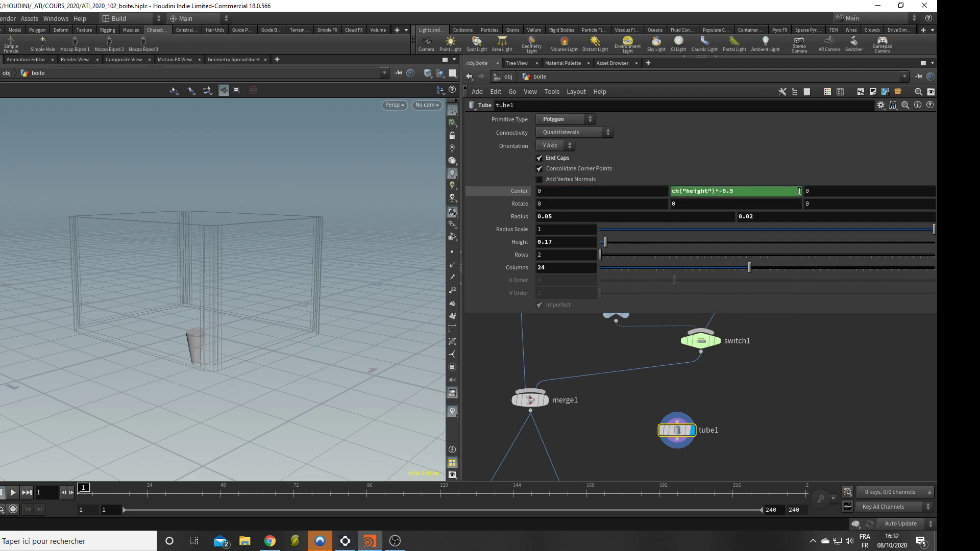
left_click(515, 191)
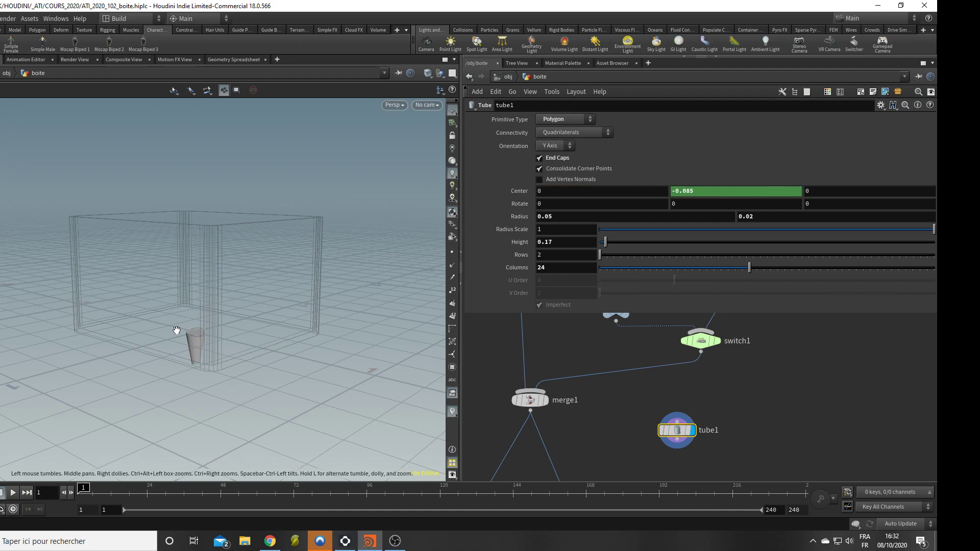
- Raise tube1's Height to 0.38 to test how the foot's position follows its height
left_click_drag(175, 332, 220, 342)
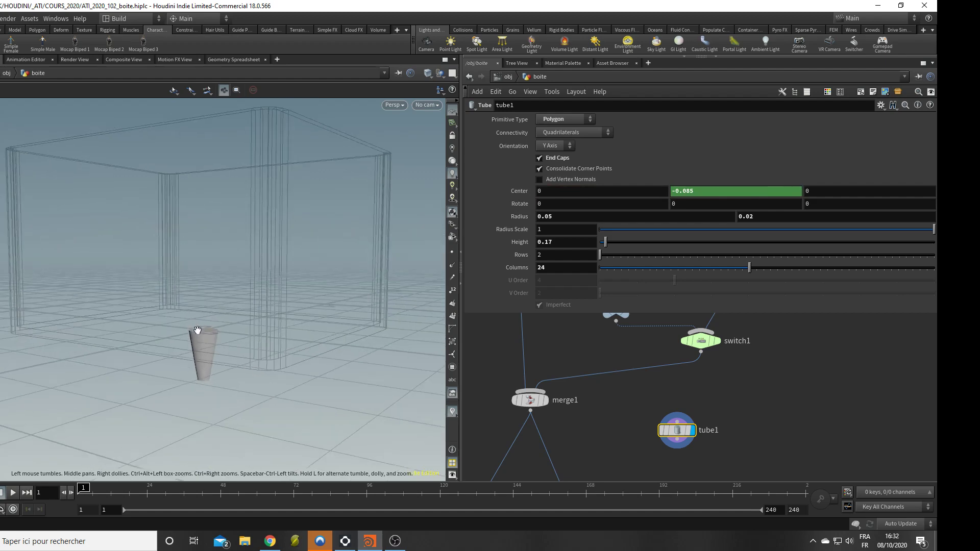
mouse_move(203, 374)
left_mouse_down()
mouse_move(197, 350)
mouse_move(200, 379)
left_mouse_up()
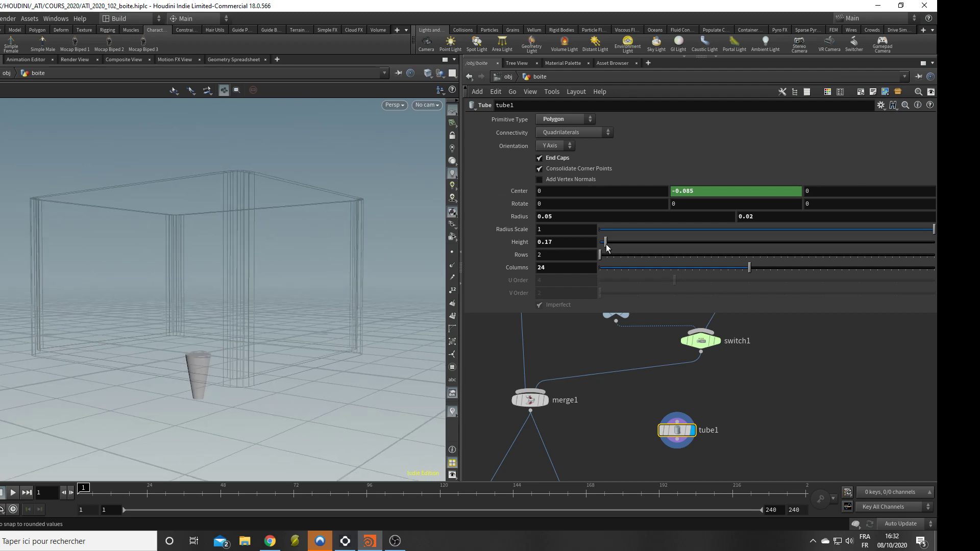
mouse_move(605, 244)
left_mouse_down()
mouse_move(620, 245)
mouse_move(608, 249)
mouse_move(612, 255)
left_mouse_up()
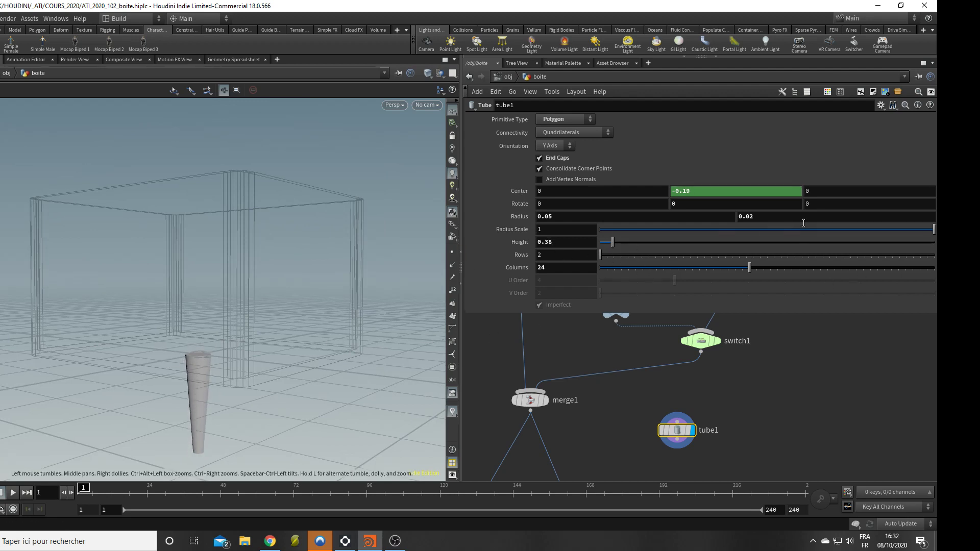
left_click(880, 105)
left_click(879, 107)
left_click_drag(212, 362, 206, 362)
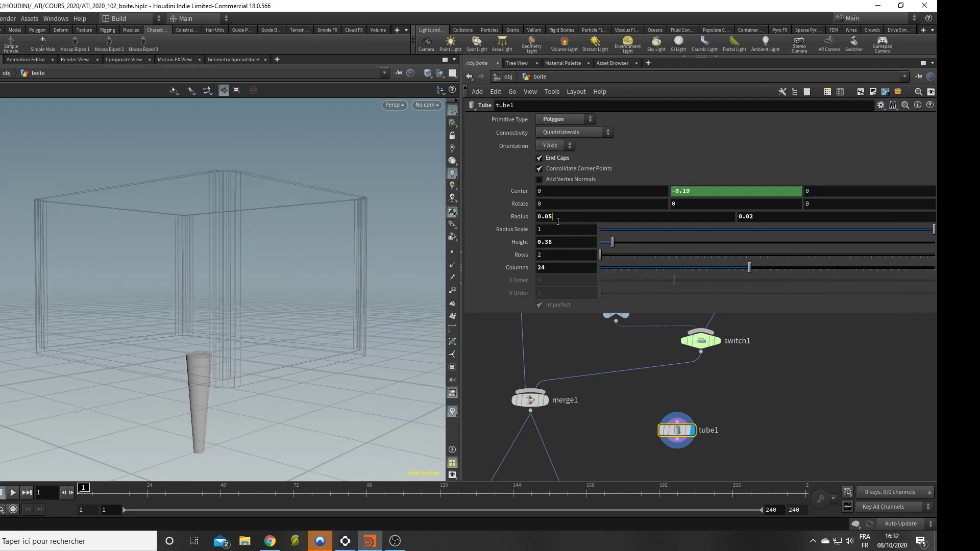
- Set both of tube1's radii to 1 and its Height to 0.5
left_click(748, 218)
type("0.05")
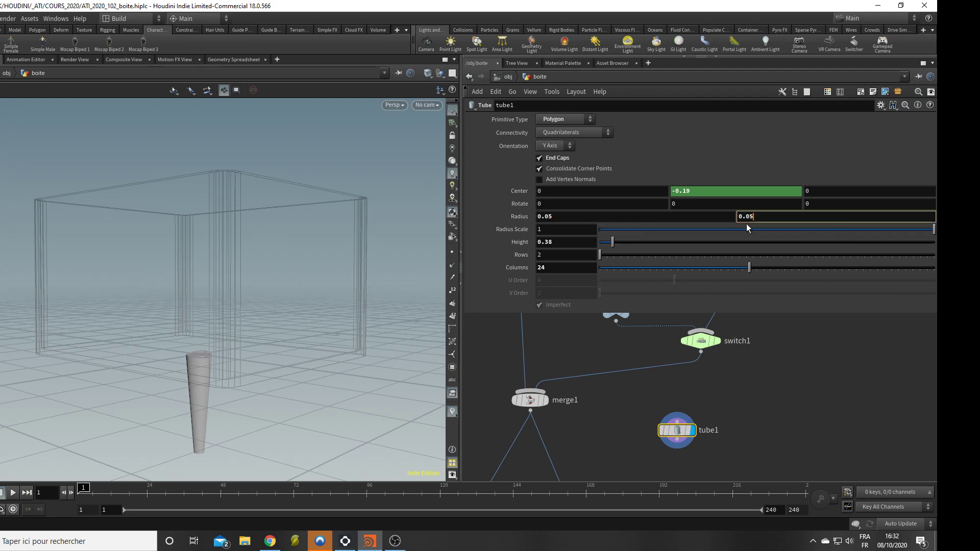
left_click_drag(608, 216, 490, 222)
type("1")
key("Tab")
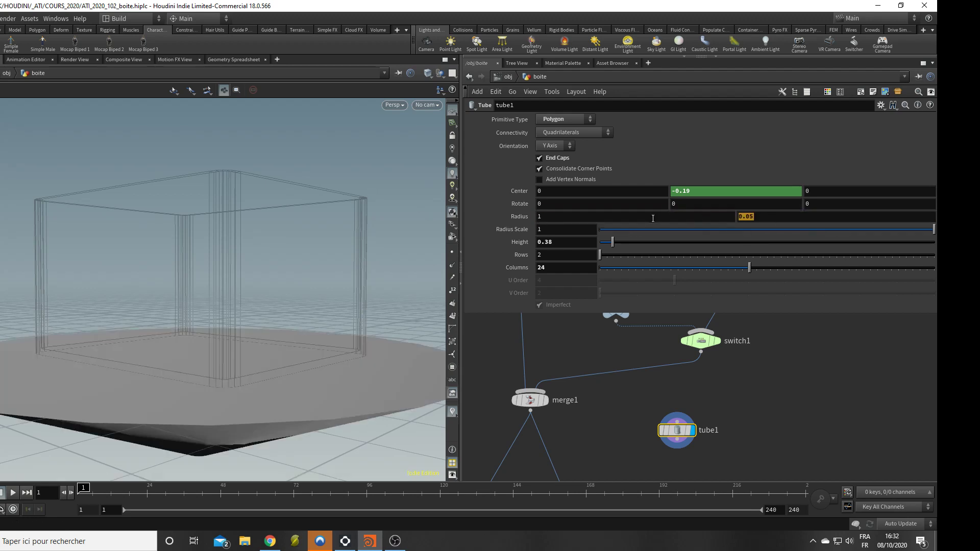
type("1")
key("Return")
right_click_drag(274, 338, 194, 398)
left_click_drag(556, 241, 453, 251)
type(".5")
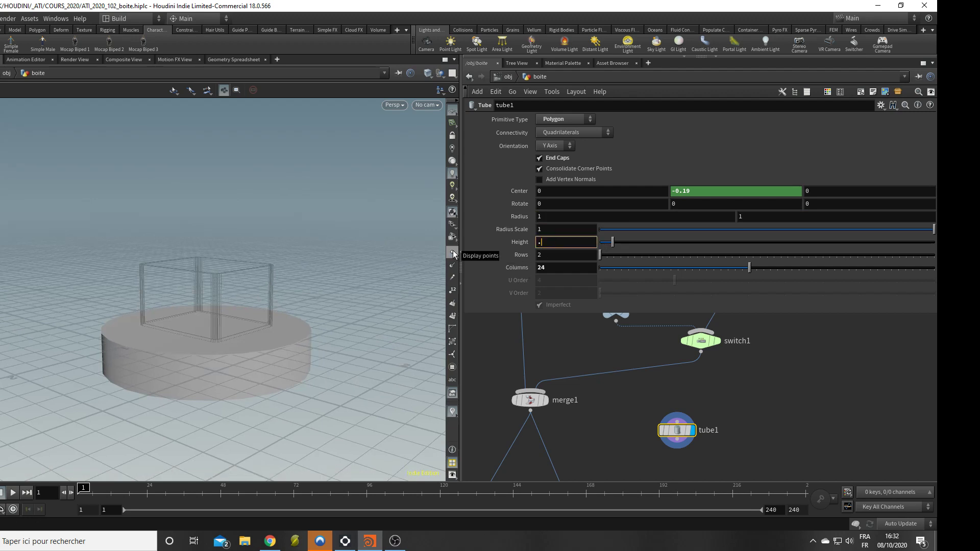
key("Return")
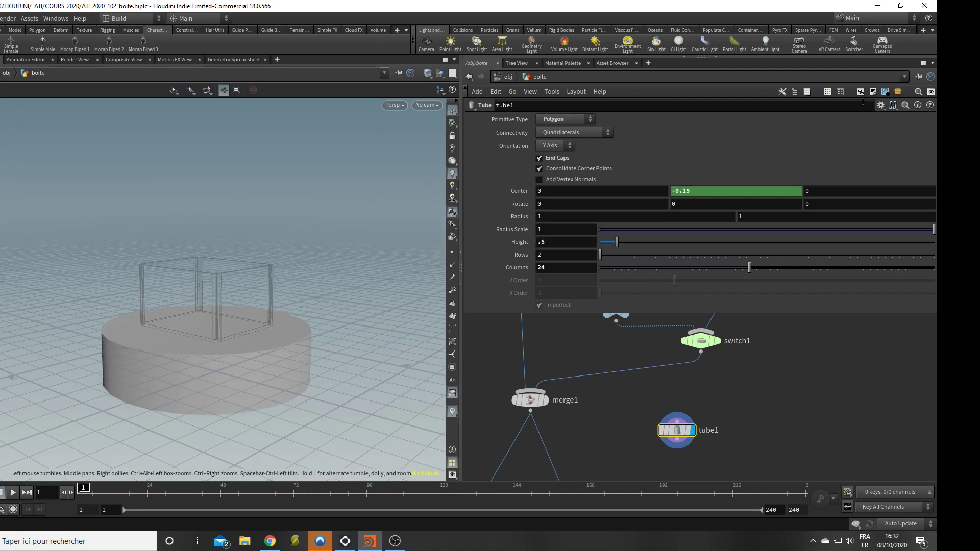
- Save tube1's parameters as a preset named Basic_-Y and check it in the preset list
left_click(880, 105)
left_click(794, 229)
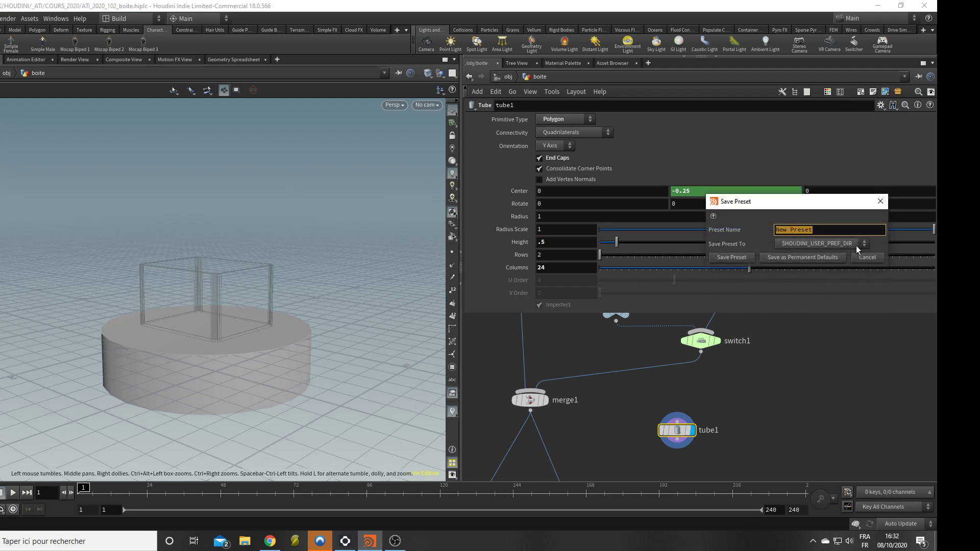
type("Basic_-Y")
left_click(730, 258)
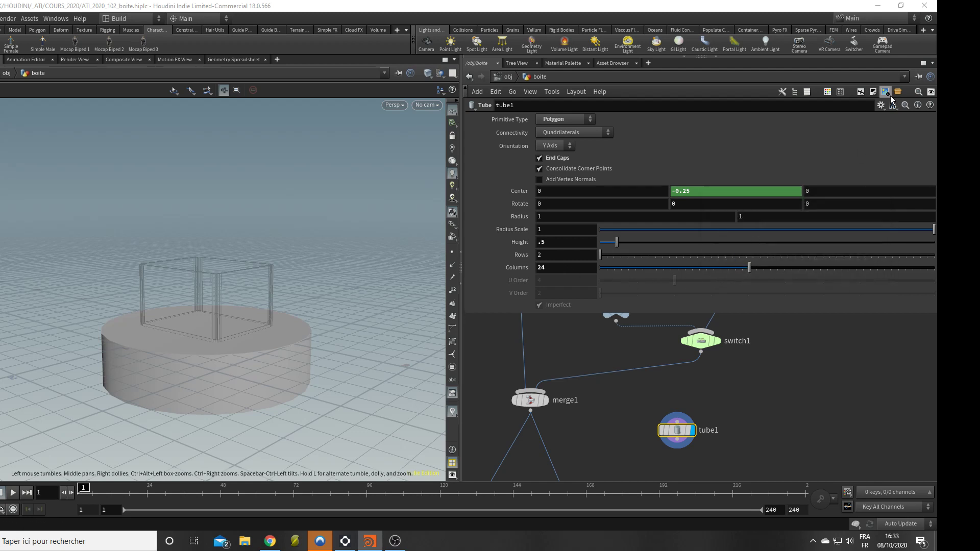
left_click(880, 105)
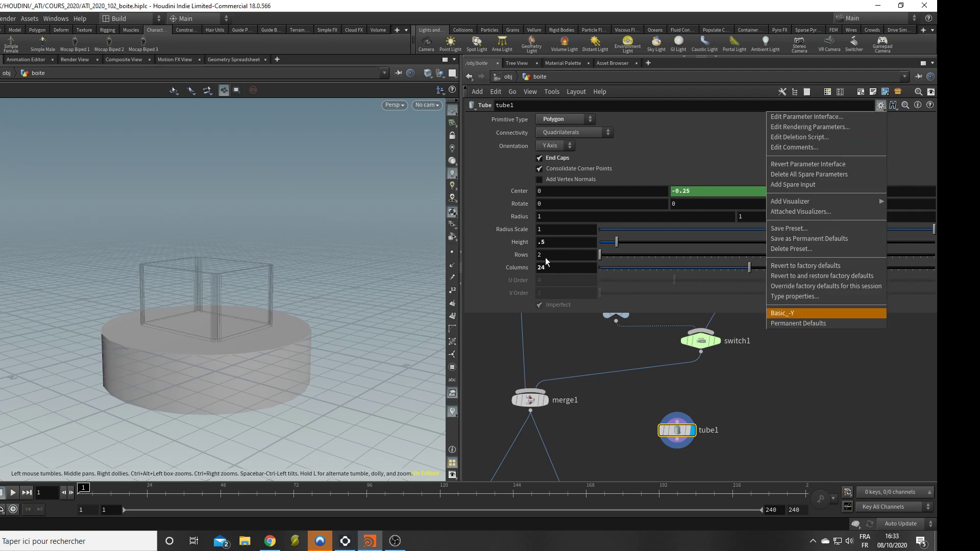
left_click(201, 327)
left_click_drag(235, 332, 201, 346)
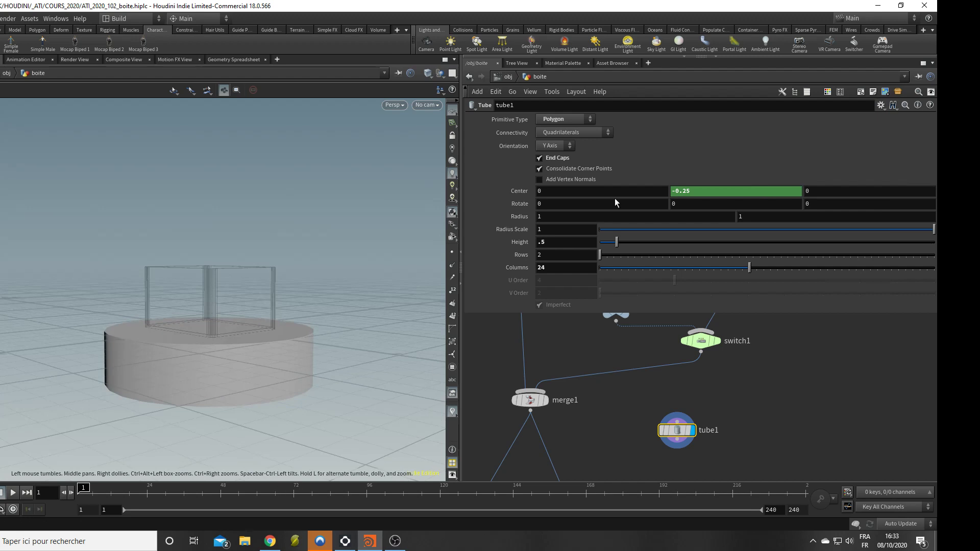
- Turn tube1 back into a small tapered foot with radii 0.05 and 0.02 and a Height of 0.12
left_click(539, 216)
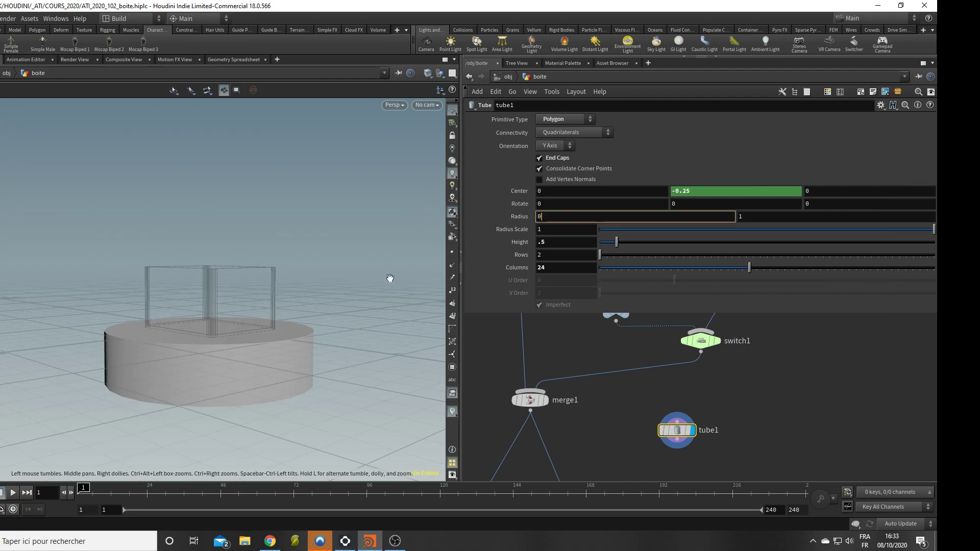
key("Tab")
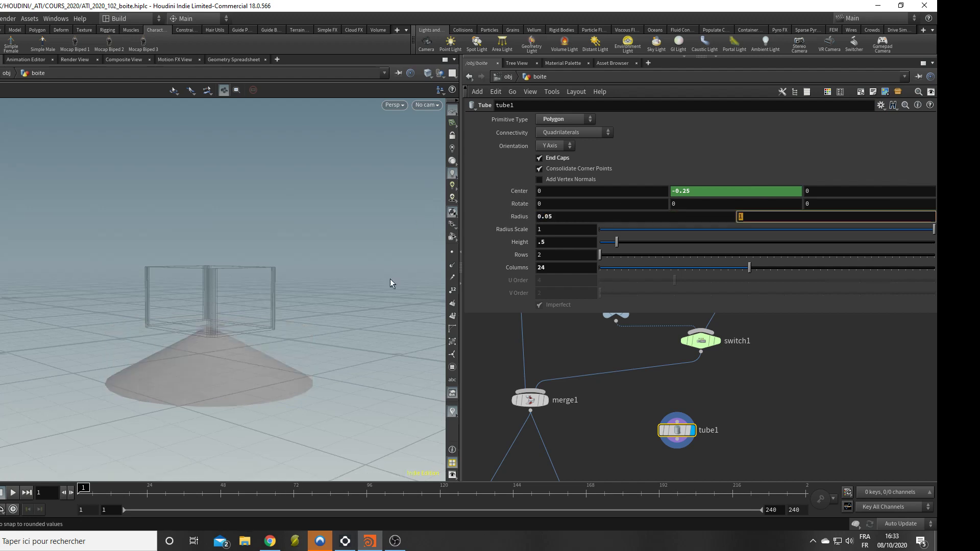
key("Return")
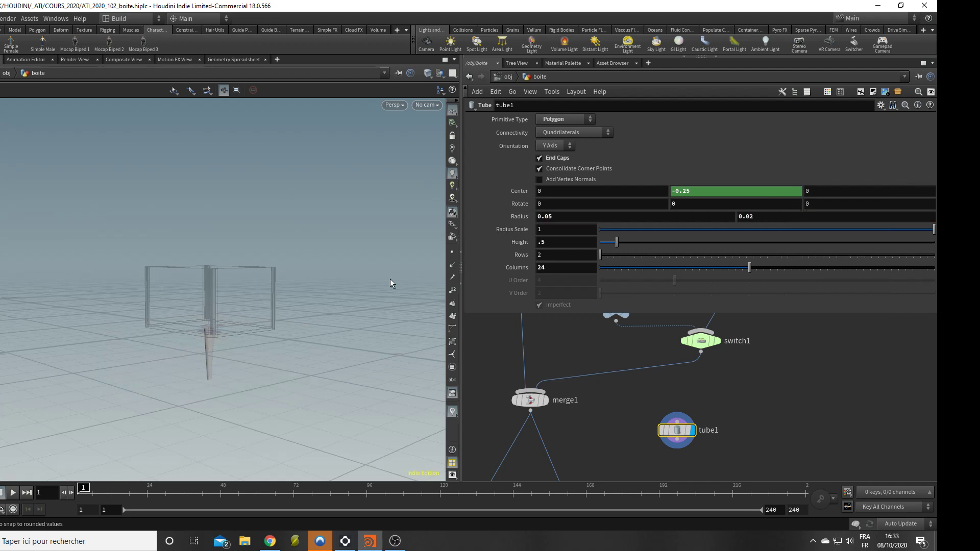
left_click_drag(619, 240, 604, 242)
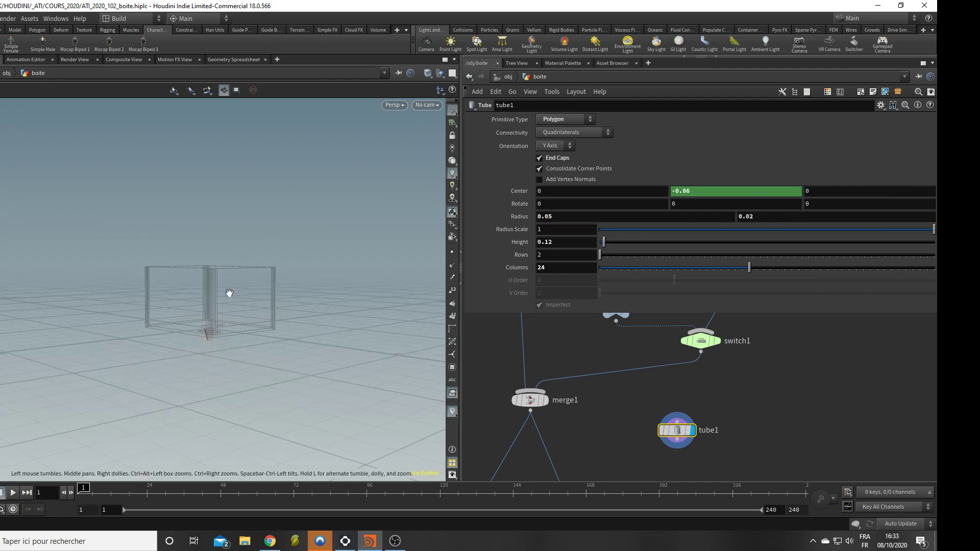
scroll(351, 291, "up", 3)
left_click_drag(350, 291, 124, 219)
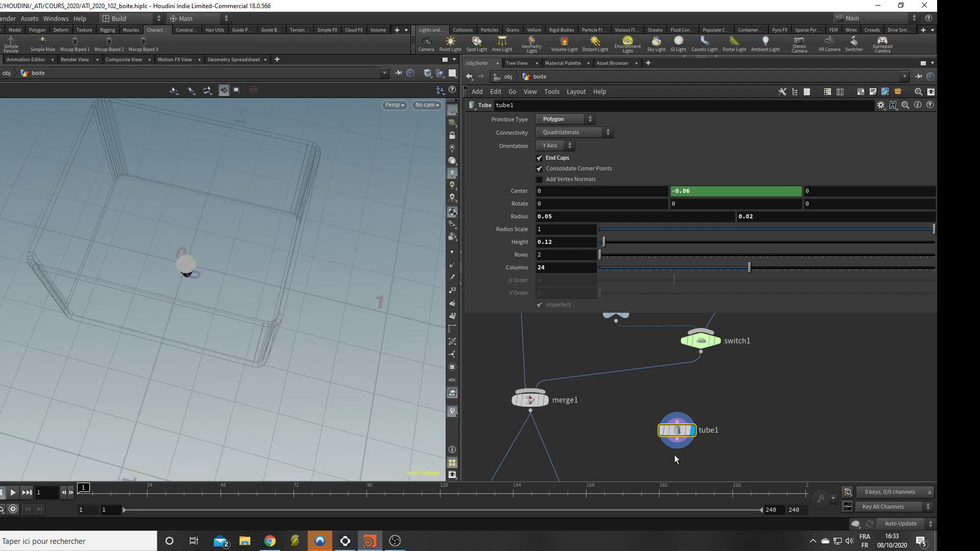
- Add a Transform node connected below tube1 and make it the displayed node
middle_click_drag(718, 448, 737, 388)
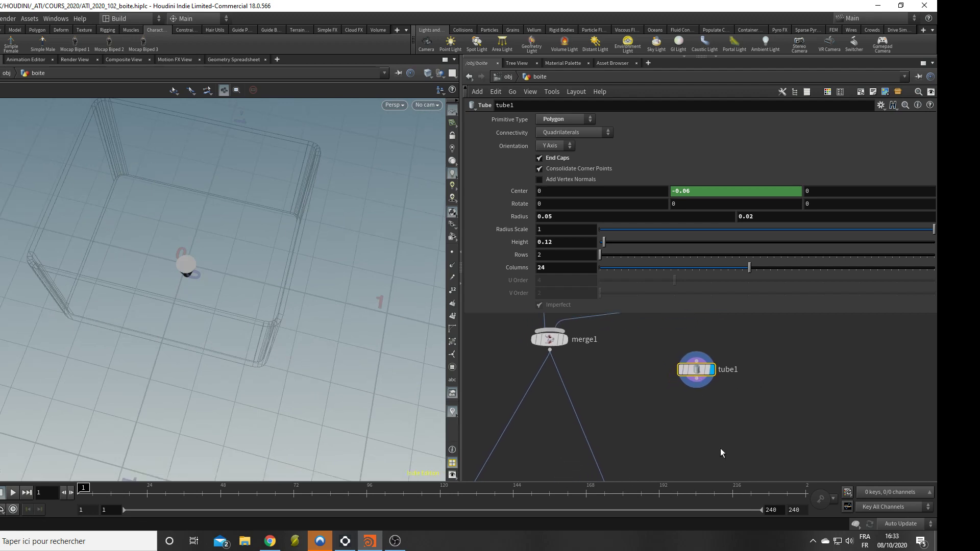
key("Tab")
type("tr")
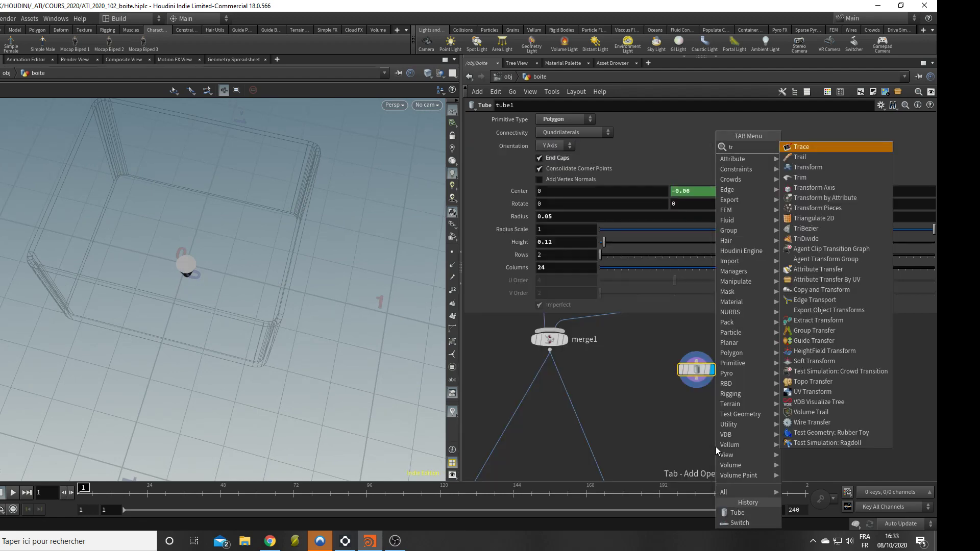
key("Return")
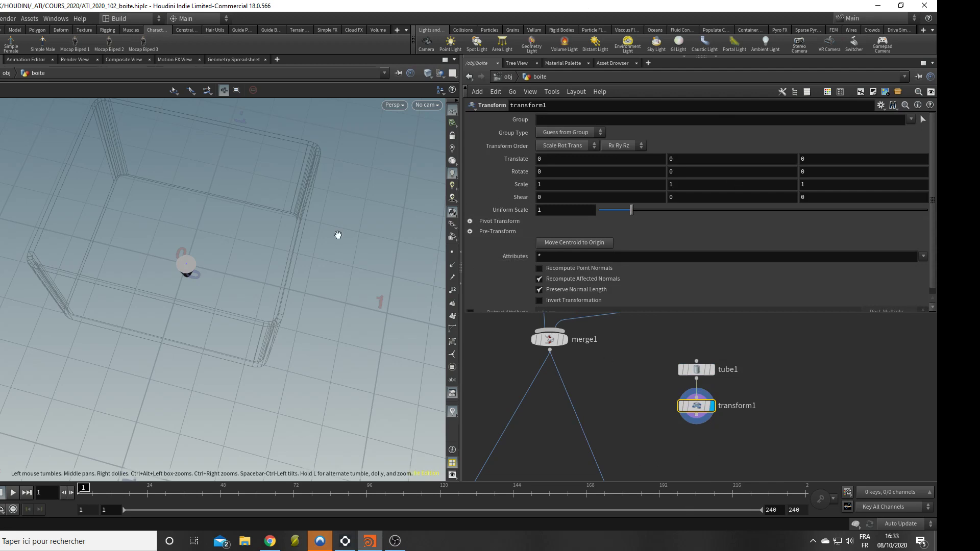
- Set transform1's Translate X to the expression bbox("../OUT_boite/", D_XMAX) to move the foot to the box's edge
left_click_drag(338, 235, 299, 297)
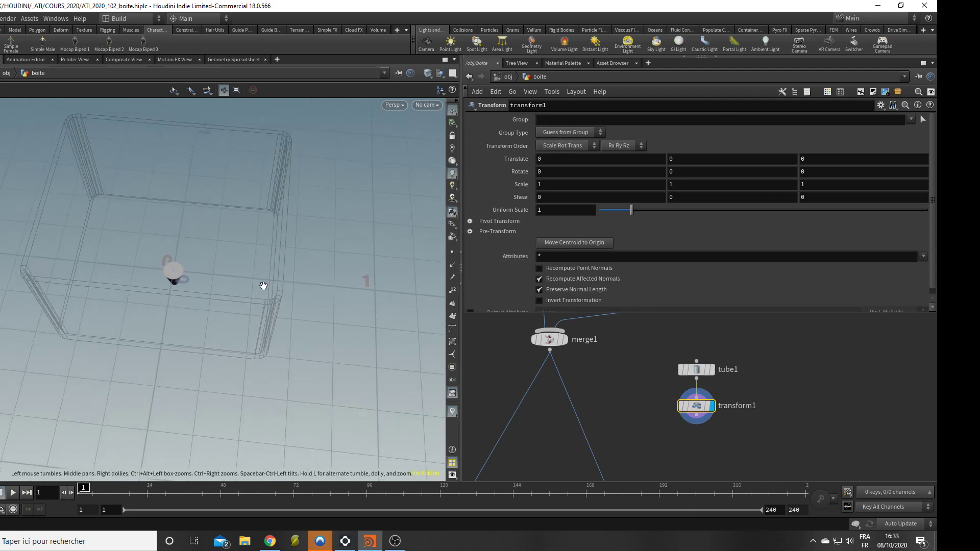
left_click_drag(551, 159, 513, 159)
type("bbox(\"")
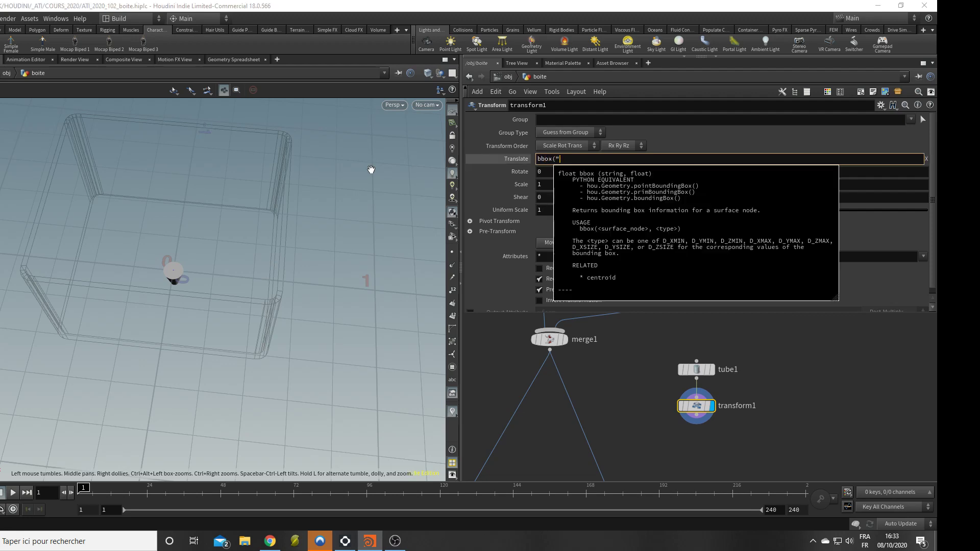
type("../")
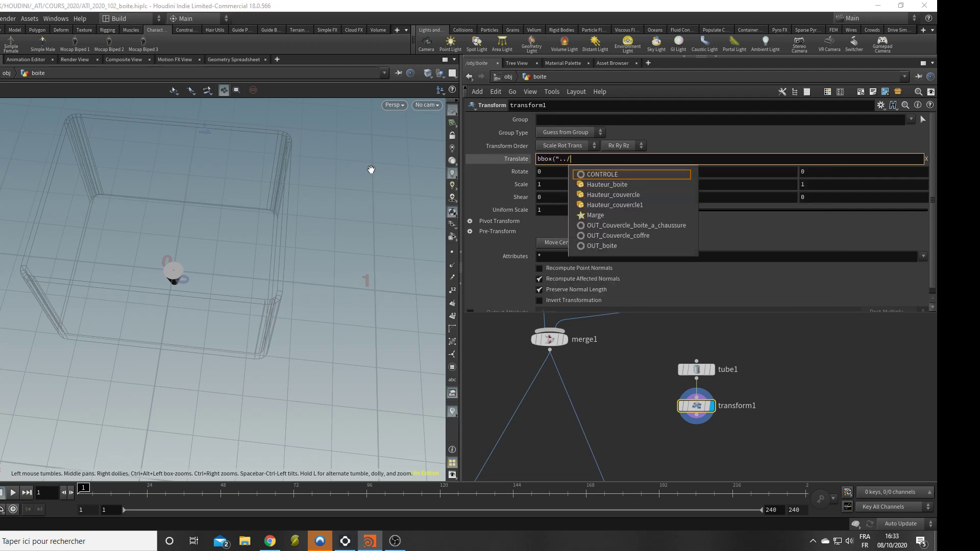
key("Down")
key("Down")
key("Down")
key("Down")
key("Down")
key("Down")
key("Down")
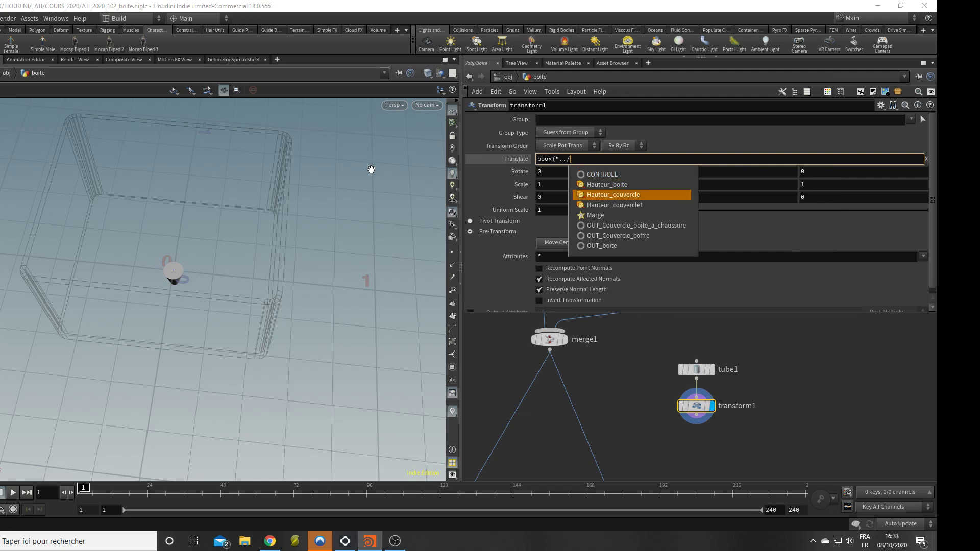
key("Down")
key("Return")
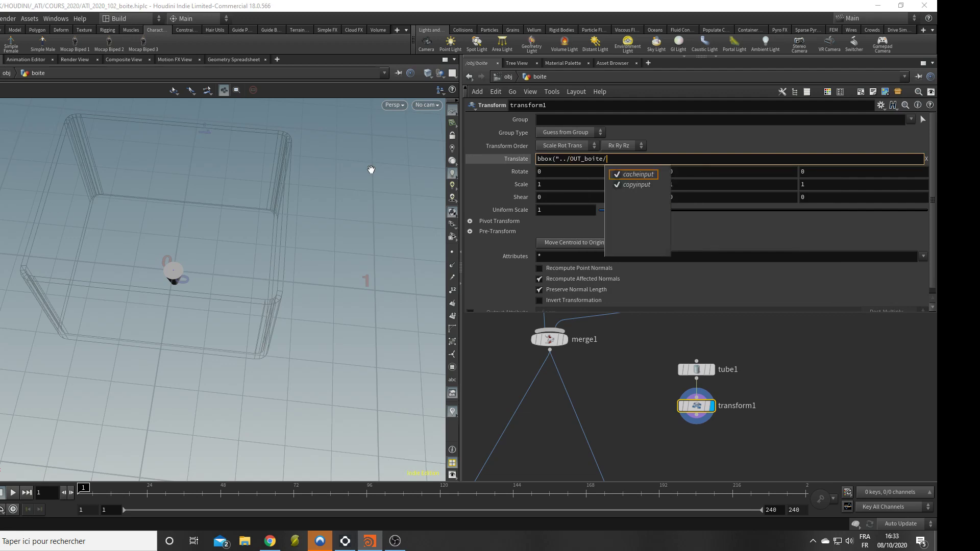
type("\"")
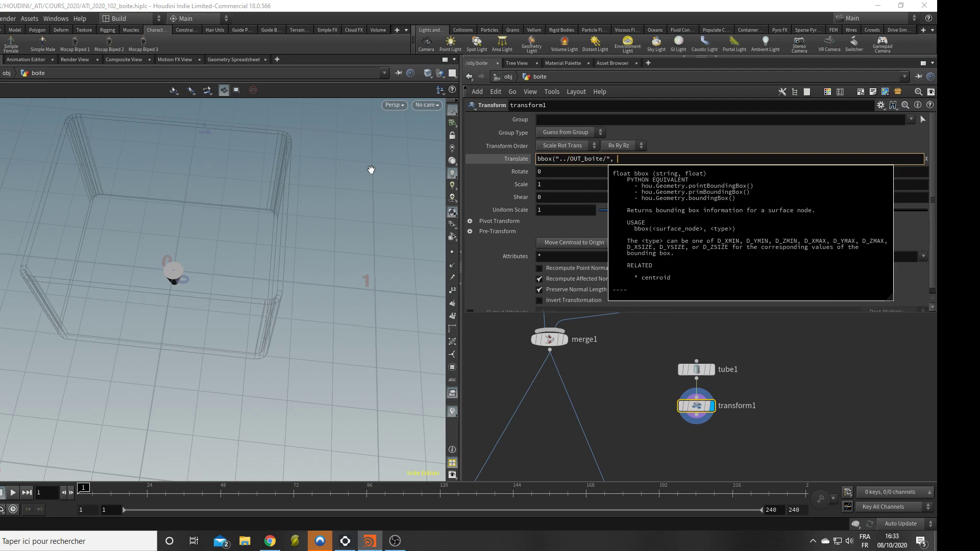
type(", D_XMAX")
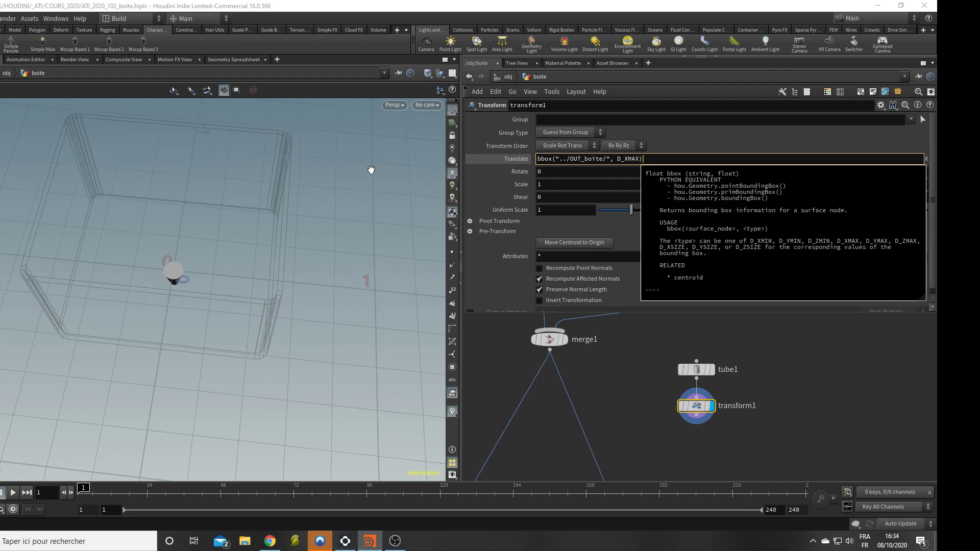
key("Return")
- Set transform1's Translate Z to the expression bbox("../OUT_boite/", D_ZMAX) to move the foot to the box's corner
left_click_drag(280, 325, 262, 310)
left_click(659, 156)
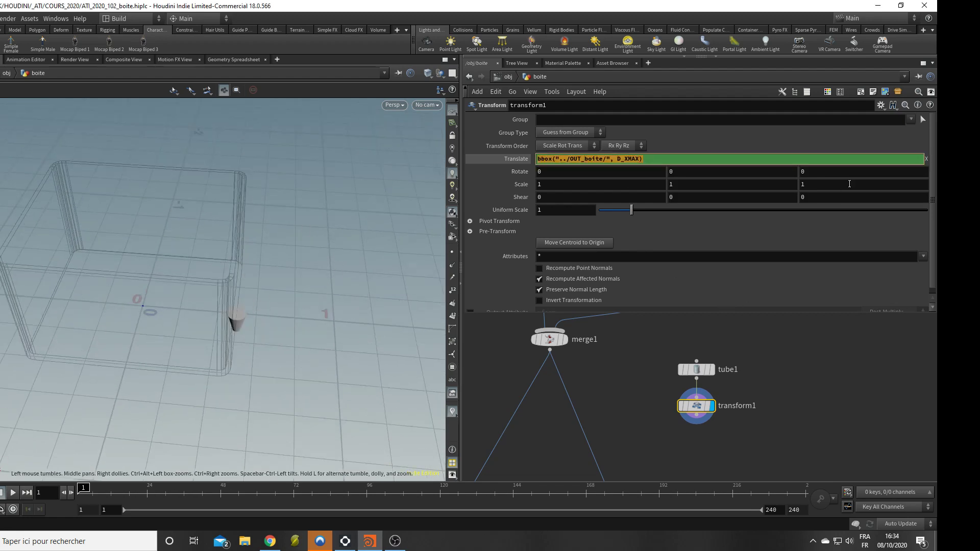
left_click(803, 159)
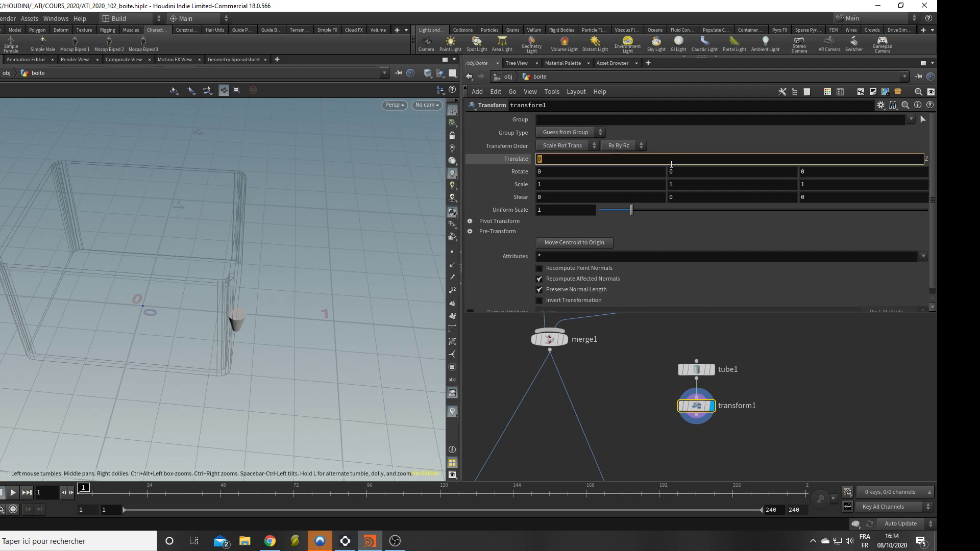
left_click(623, 159)
key("BackSpace")
type("Z")
key("Return")
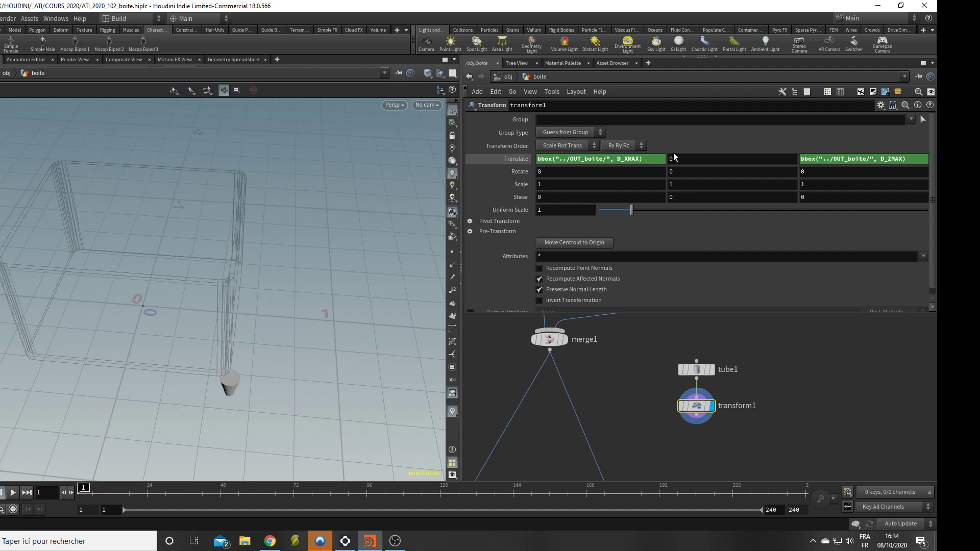
- Multiply both the Translate X and Translate Z bounding-box expressions by 0.9 to bring the foot inward from the corner
left_click_drag(319, 247, 328, 341)
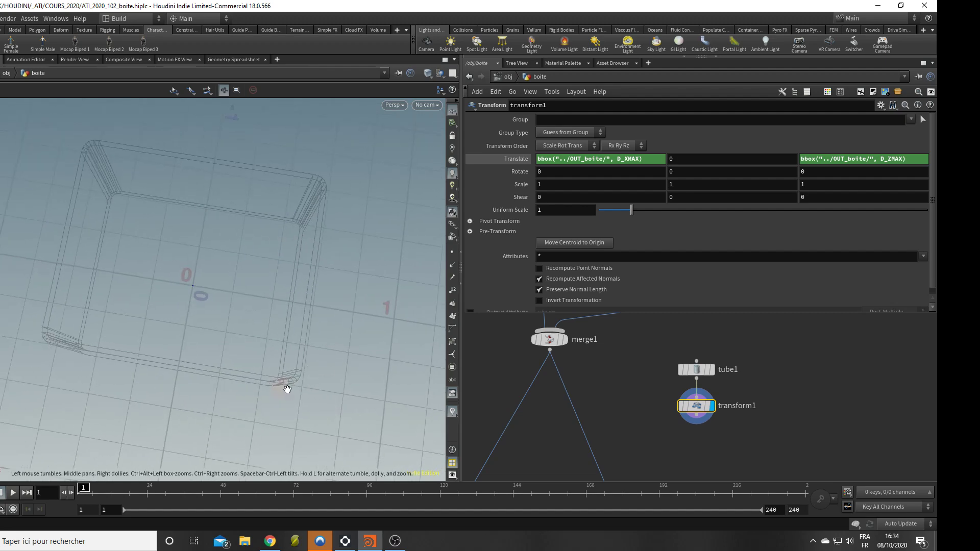
left_click_drag(278, 393, 277, 422)
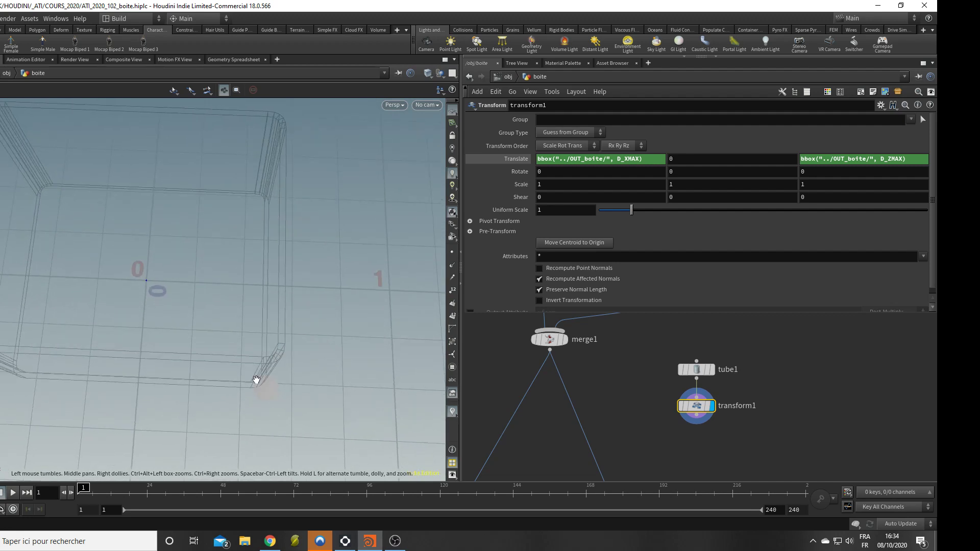
left_click(606, 157)
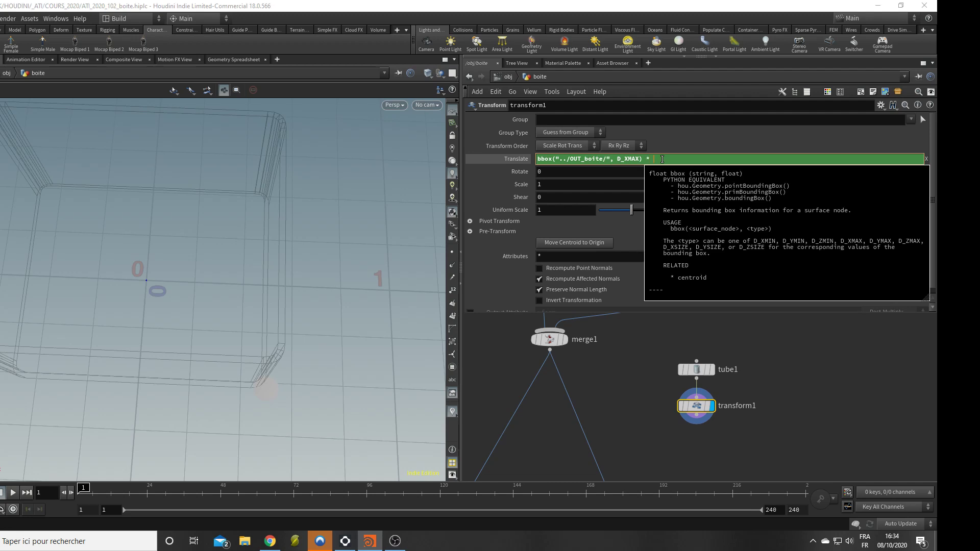
key("Return")
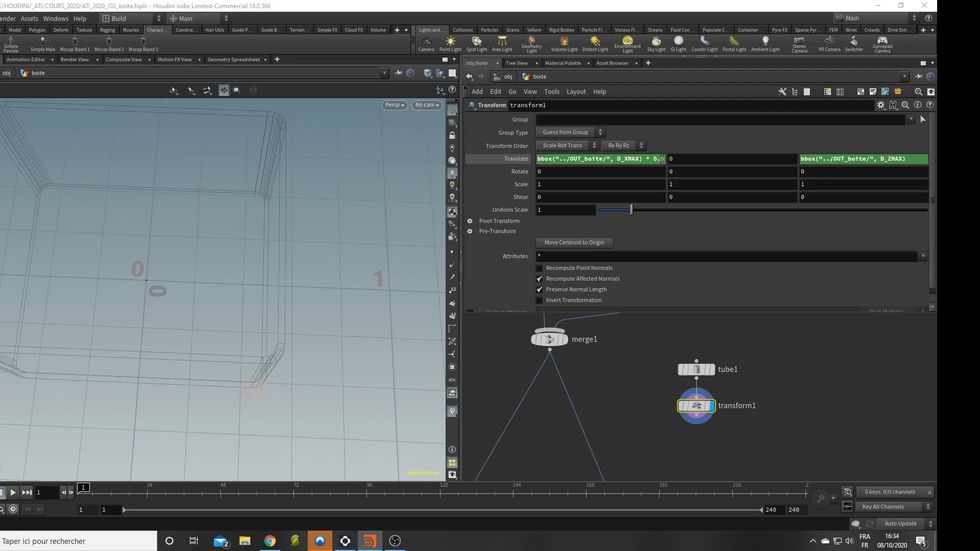
left_click_drag(343, 407, 286, 385)
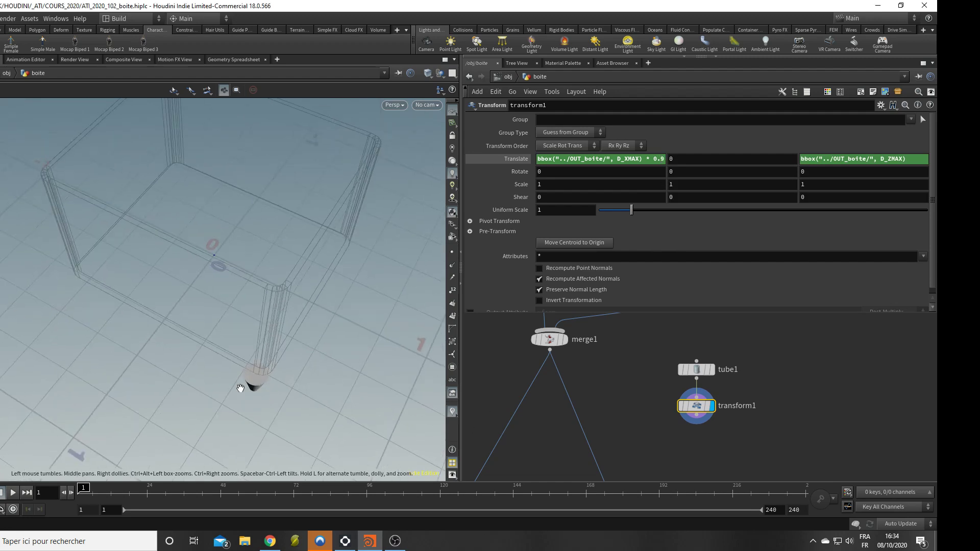
scroll(278, 369, "up", 5)
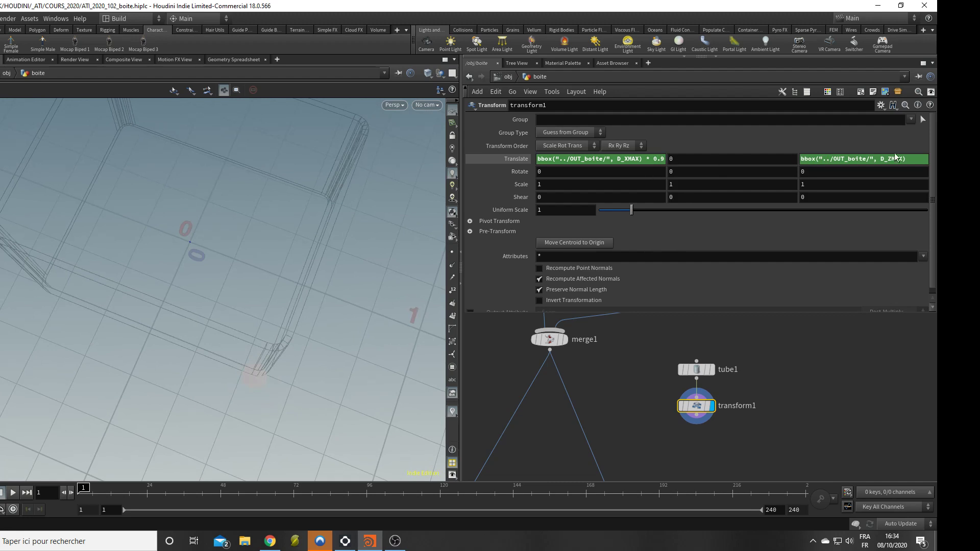
left_click(912, 161)
type("*")
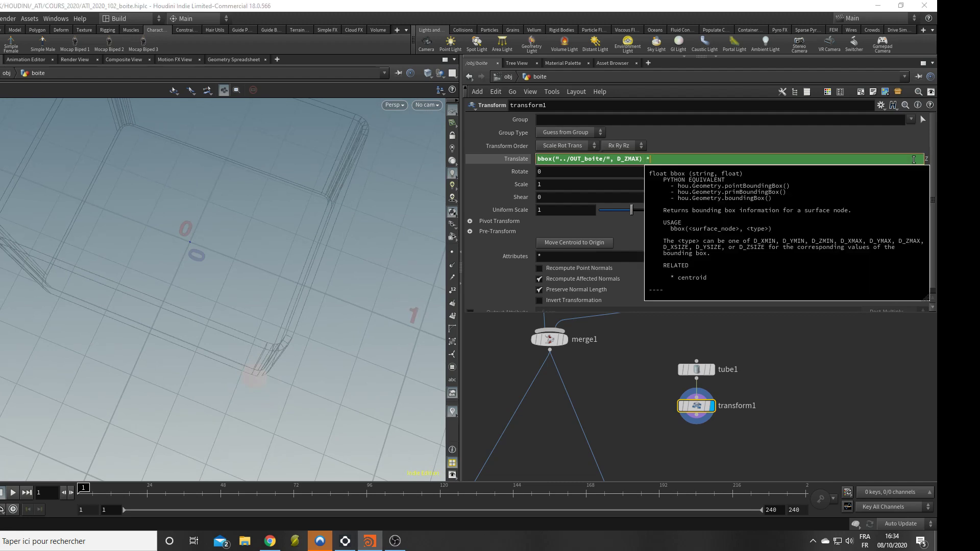
key("Return")
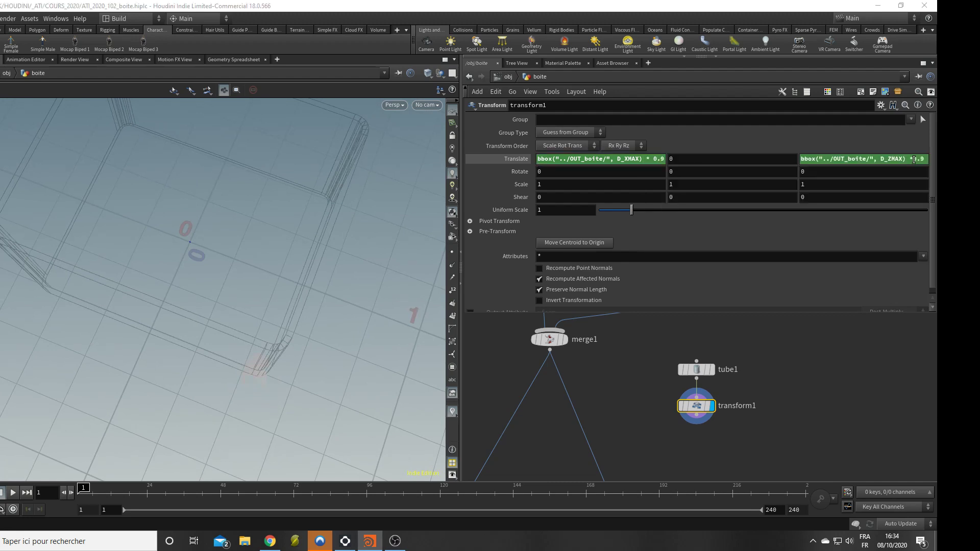
- Lower the multiplier in both the Translate X and Translate Z expressions to 0.8
left_click_drag(300, 324, 326, 285)
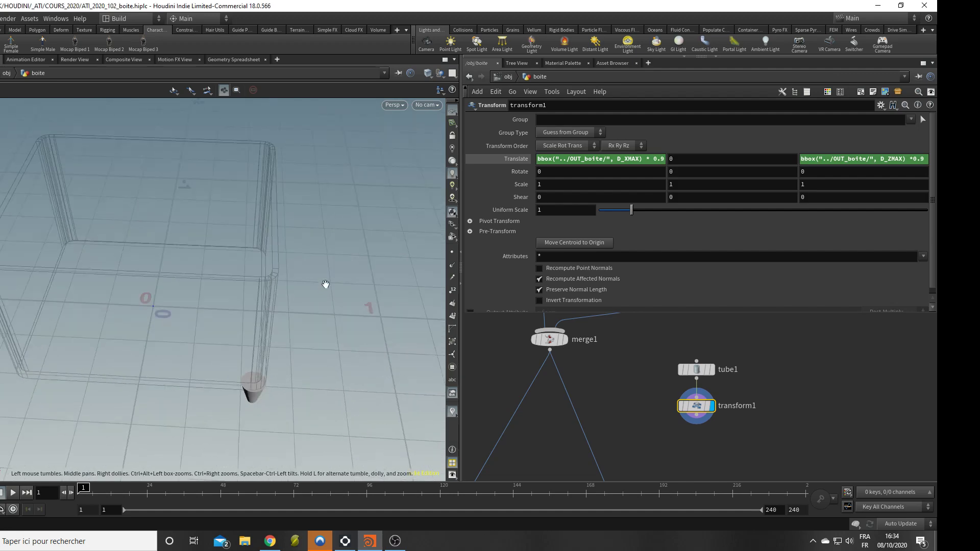
left_click(648, 161)
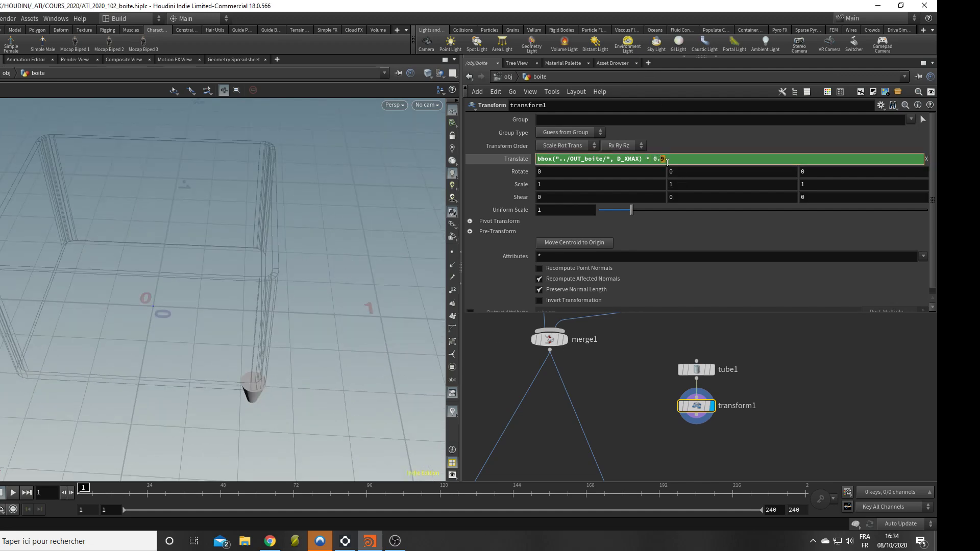
type("8")
key("Return")
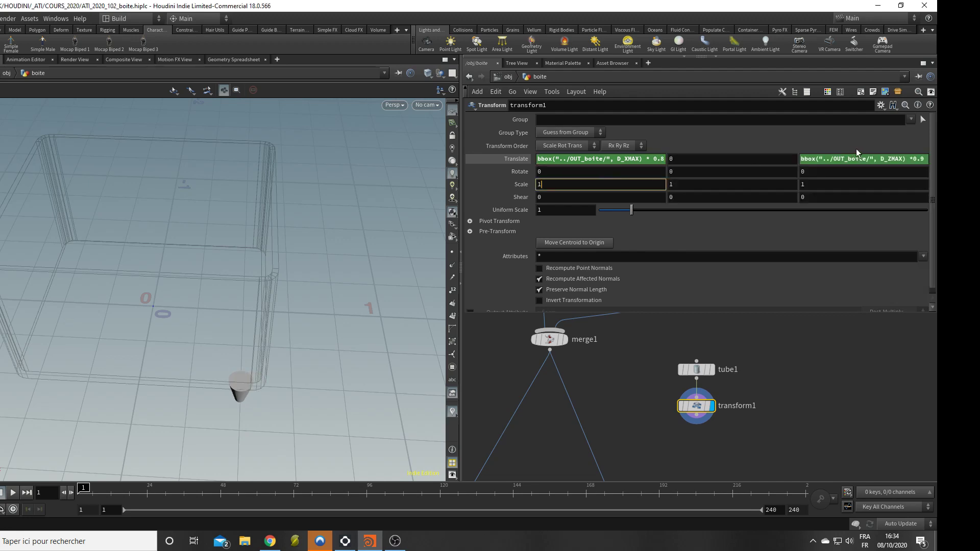
left_click(923, 158)
key("BackSpace")
type("8")
left_click(799, 494)
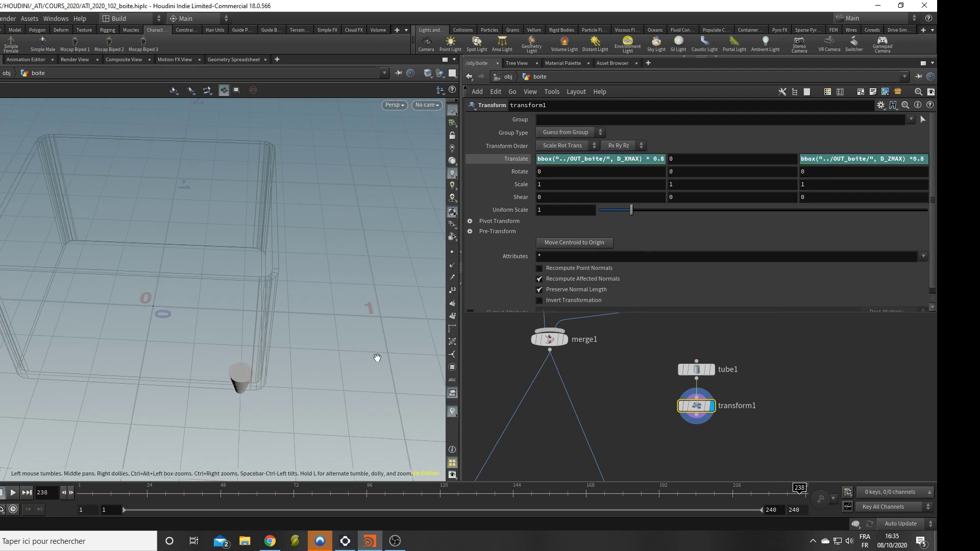
left_click_drag(377, 357, 308, 380)
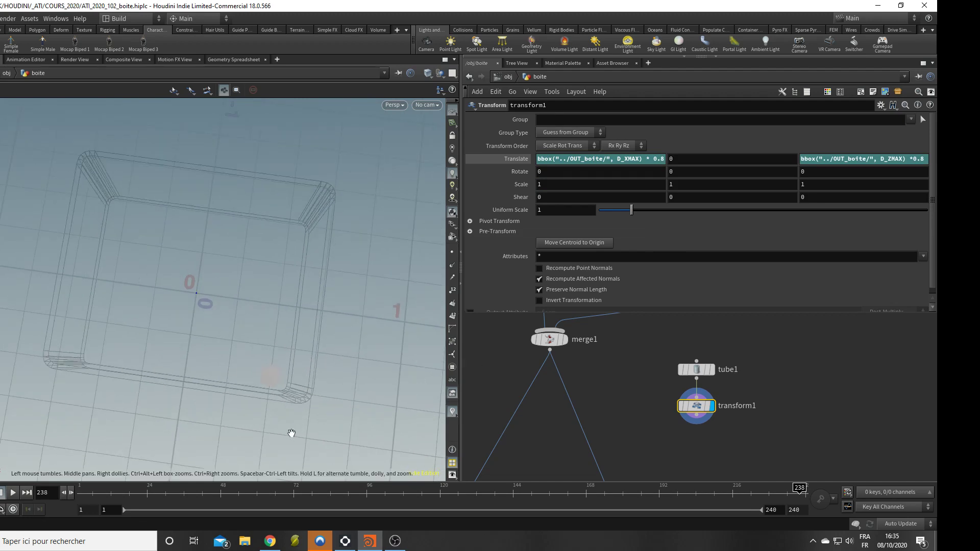
left_click_drag(267, 346, 250, 356)
left_click_drag(301, 375, 325, 424)
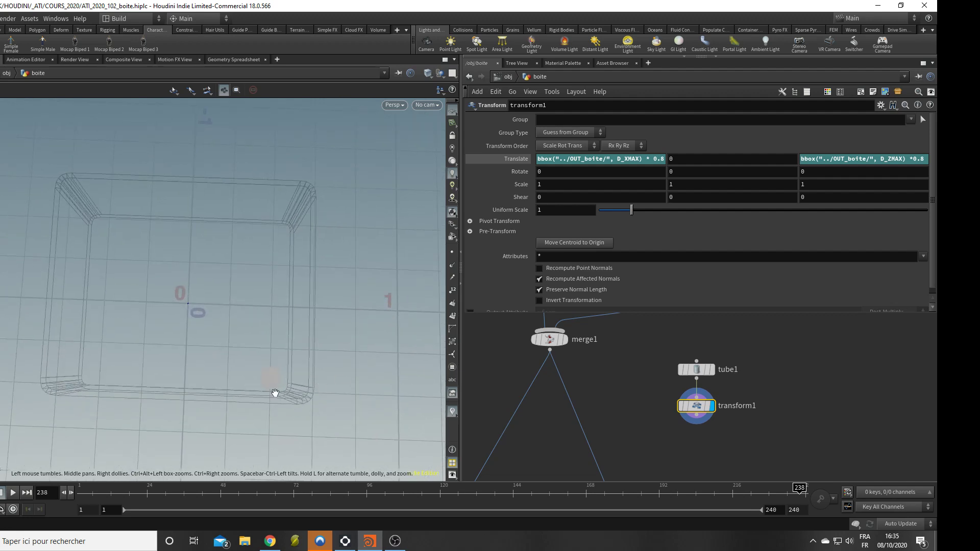
left_click_drag(274, 393, 216, 401)
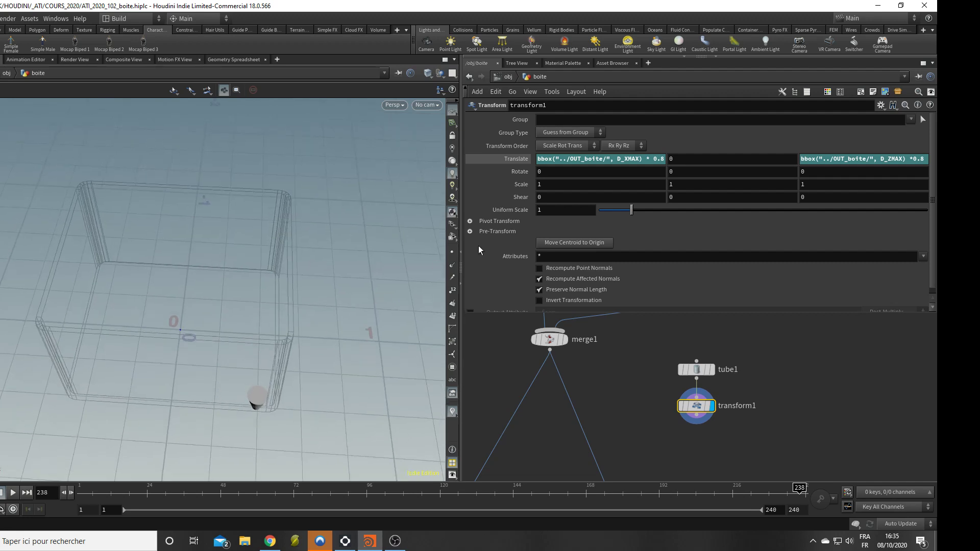
left_click(843, 164)
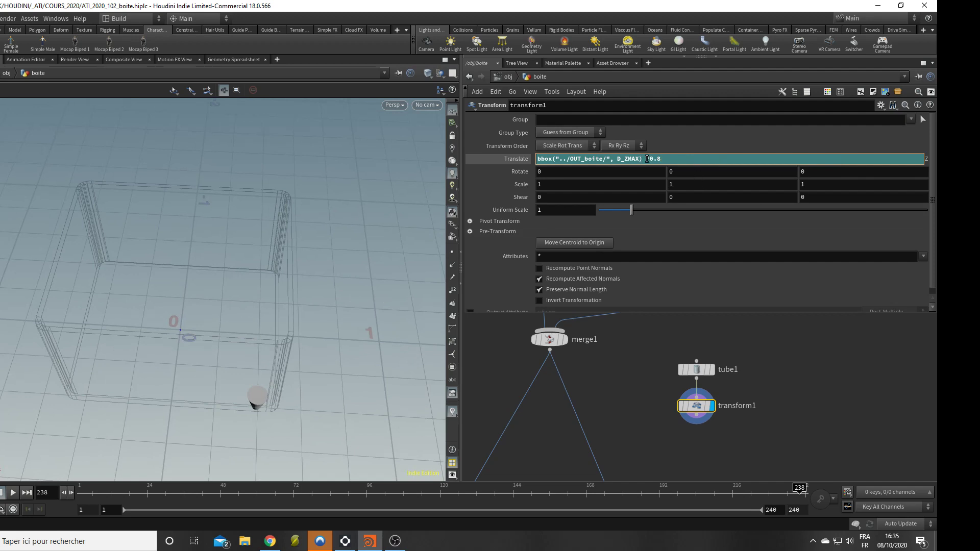
left_click_drag(644, 159, 539, 160)
left_click(627, 184)
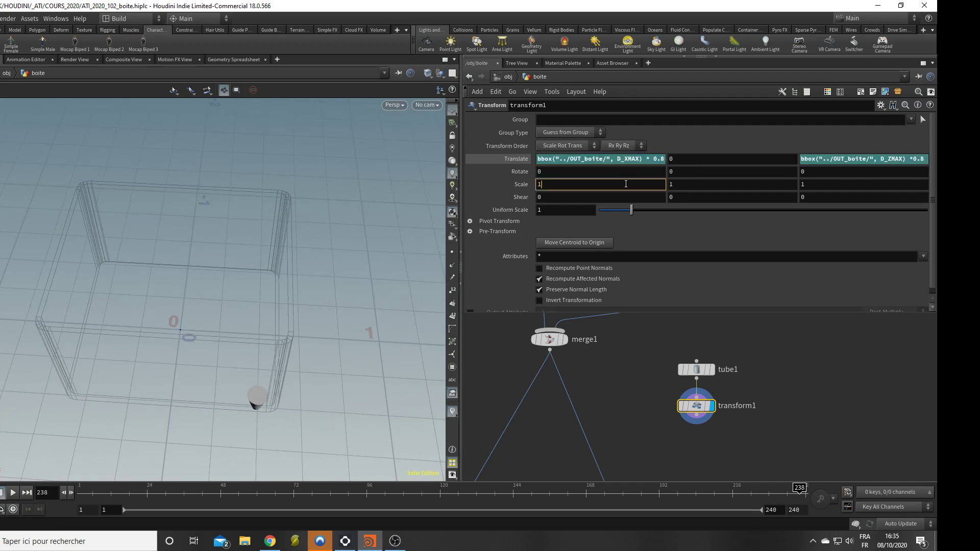
- Replace Translate Z's 0.8 multiplier by subtracting a fraction of the copied bbox("../OUT_boite/", D_XMAX) expression from the D_ZMAX one
left_click(587, 159)
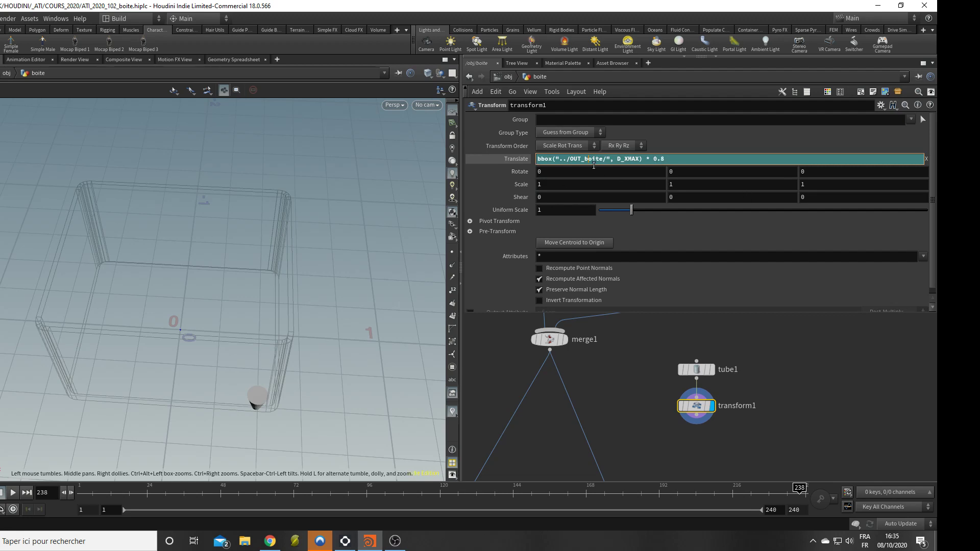
left_click_drag(640, 159, 537, 159)
key("ctrl+c")
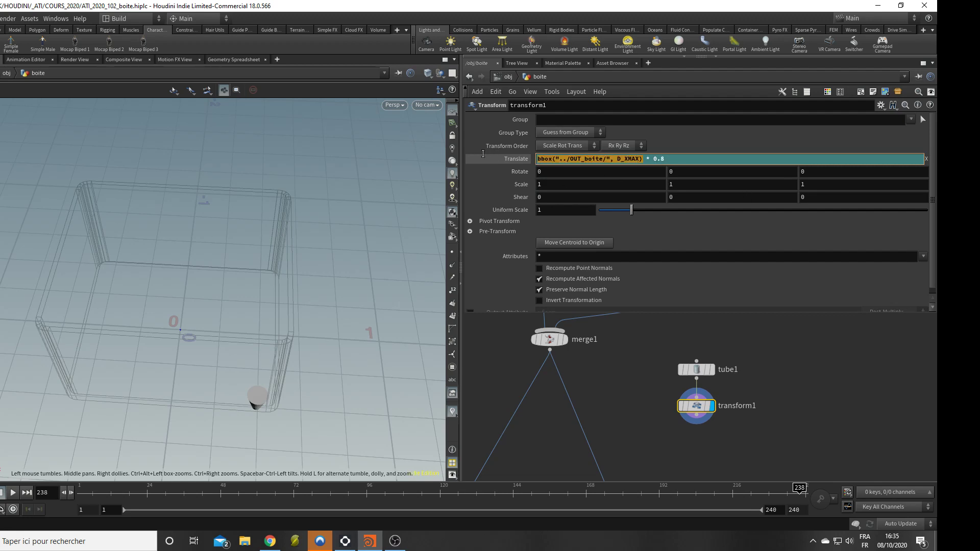
left_click(828, 333)
left_click(902, 159)
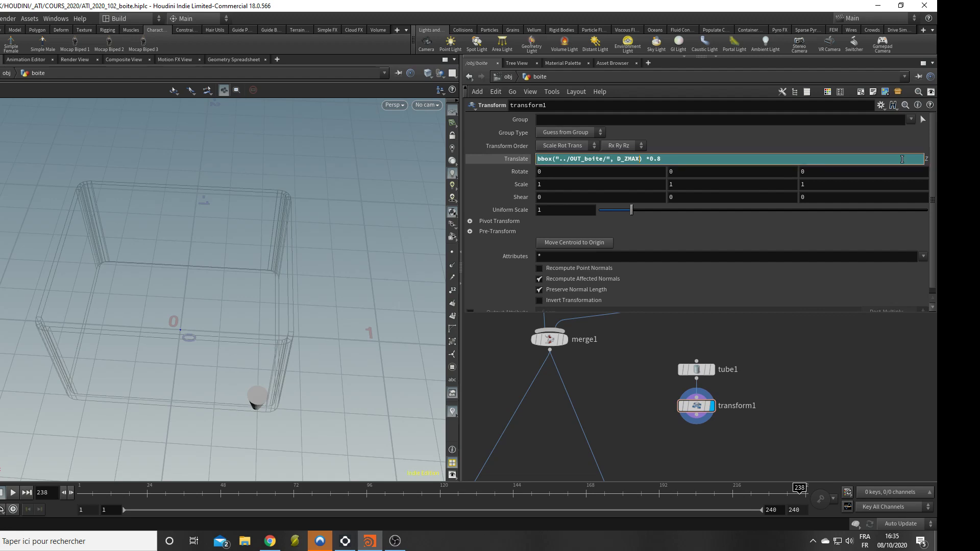
left_click_drag(654, 159, 643, 160)
type("-")
key("ctrl+v")
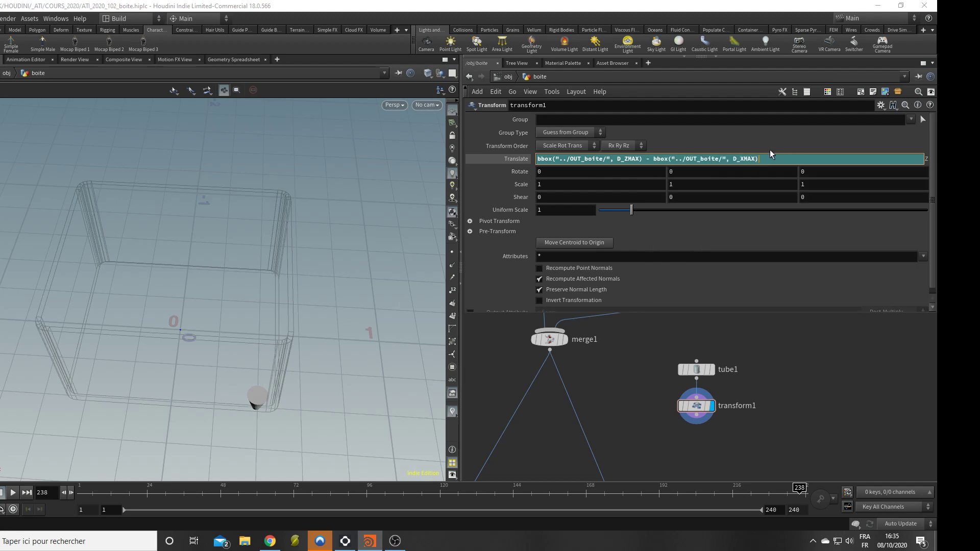
type("*")
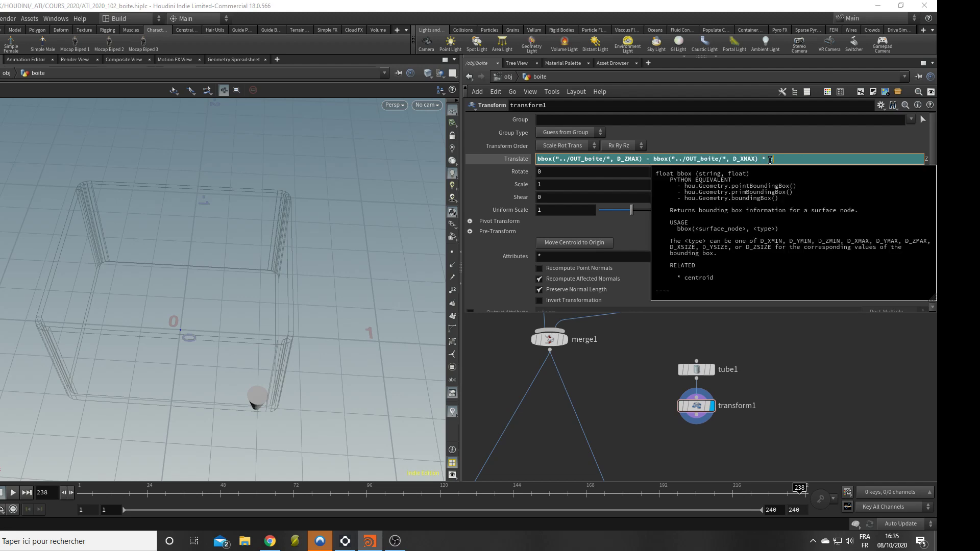
key("Return")
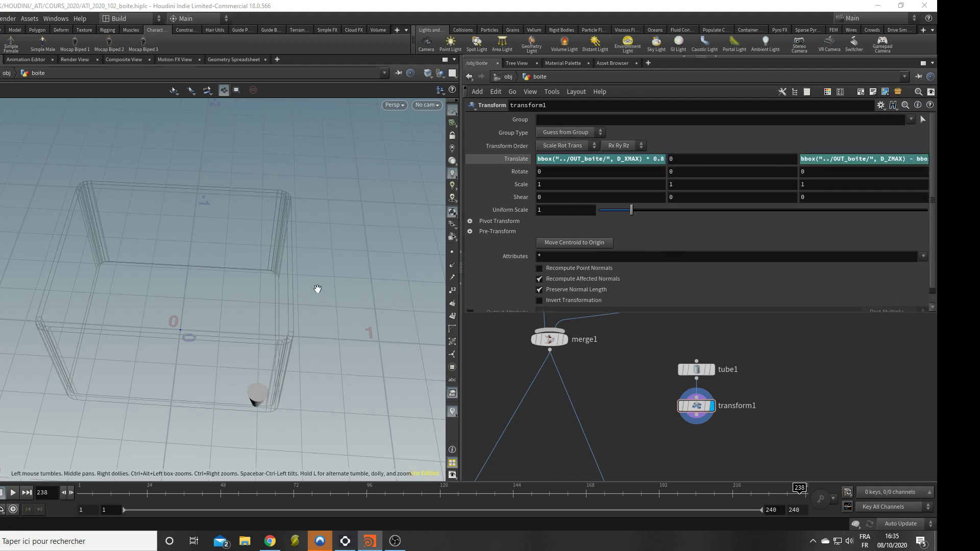
- Rename the transform1 node as Positionne and the tube1 node as Basic_pied
left_click_drag(317, 285, 197, 396)
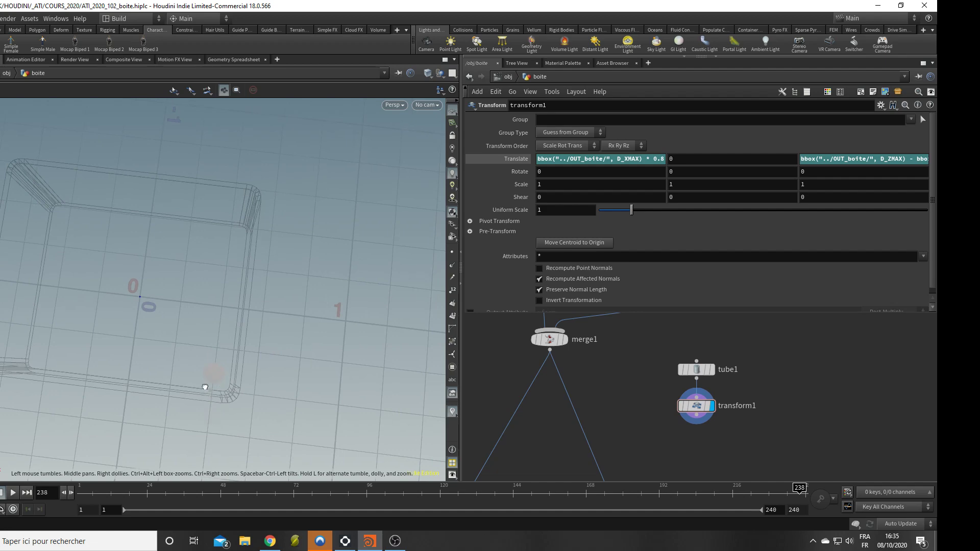
left_click_drag(204, 385, 201, 390)
left_click_drag(154, 410, 188, 265)
left_click_drag(155, 296, 240, 322)
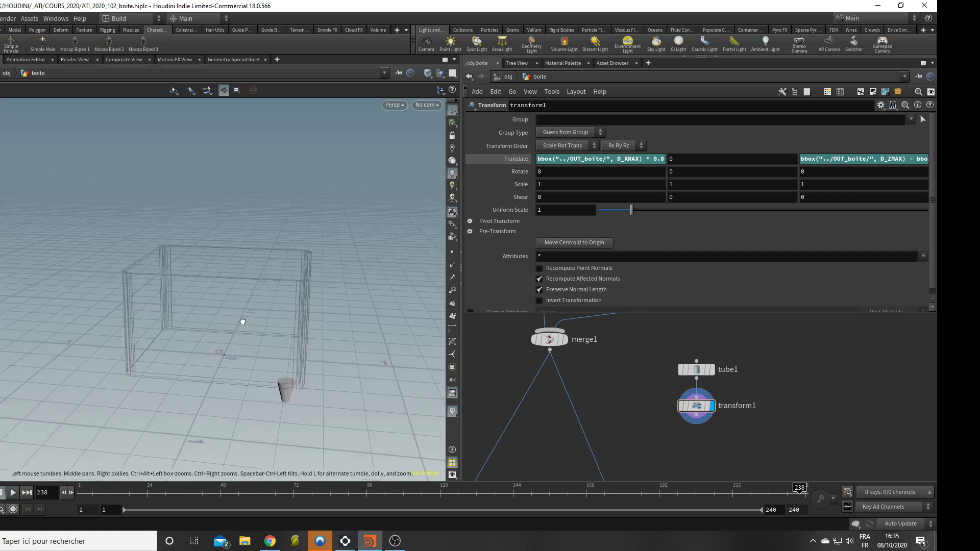
double_click(744, 407)
type("Po")
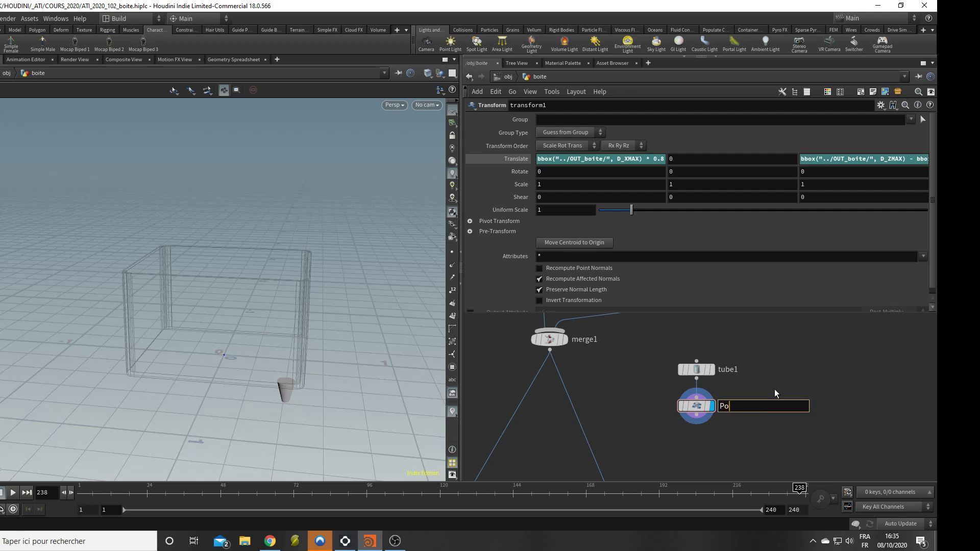
type("sitionne")
key("Return")
double_click(729, 370)
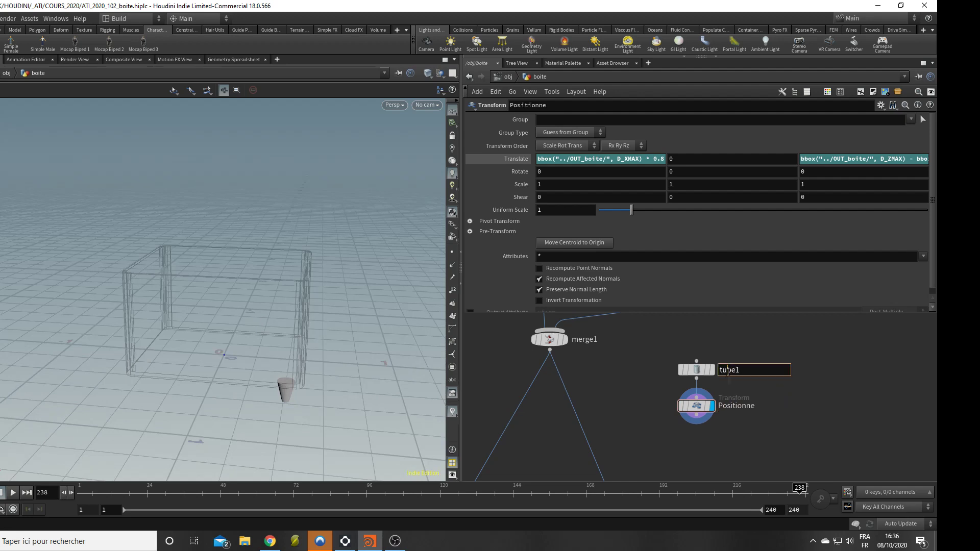
type("Basic_pied")
key("Return")
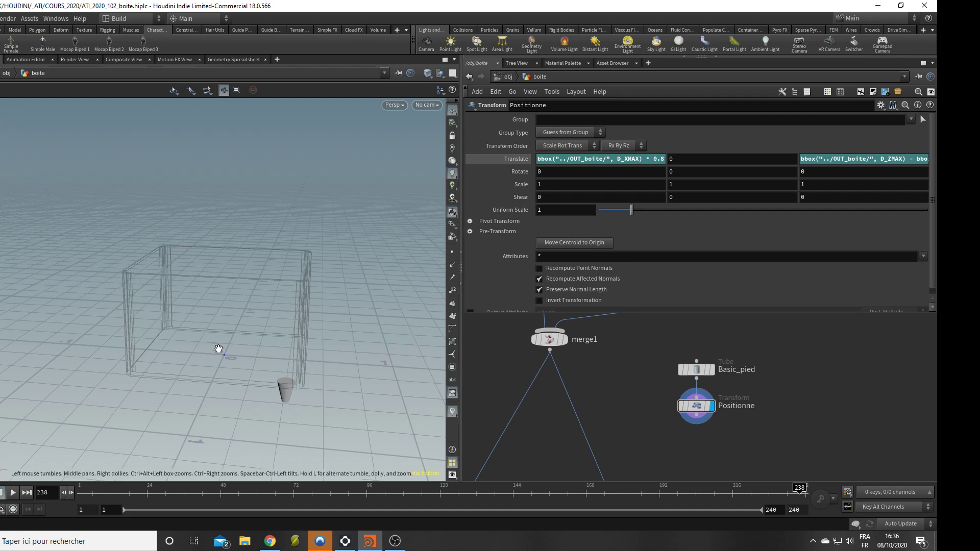
- Add a Mirror node after Positionne to mirror the foot along X, keeping the original
left_click_drag(219, 350, 284, 409)
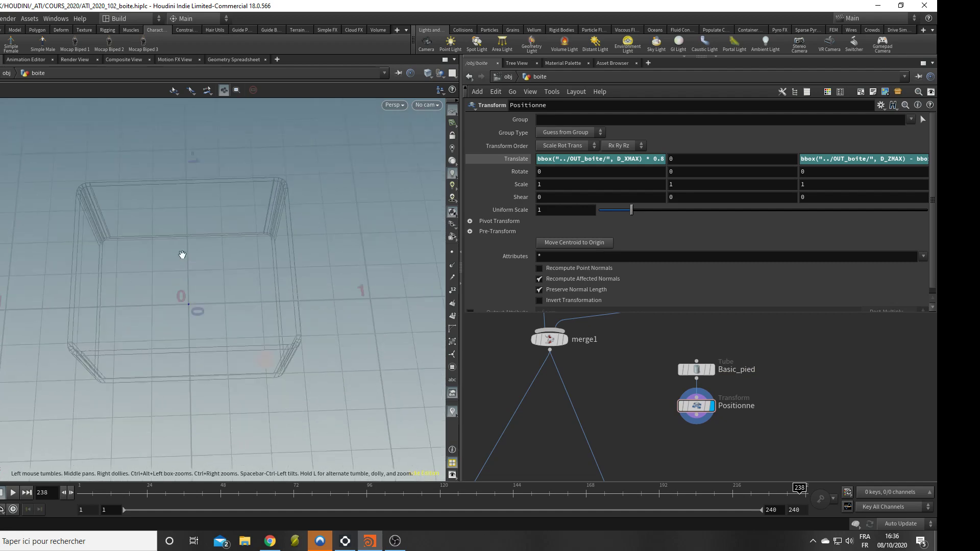
left_click_drag(176, 278, 213, 297)
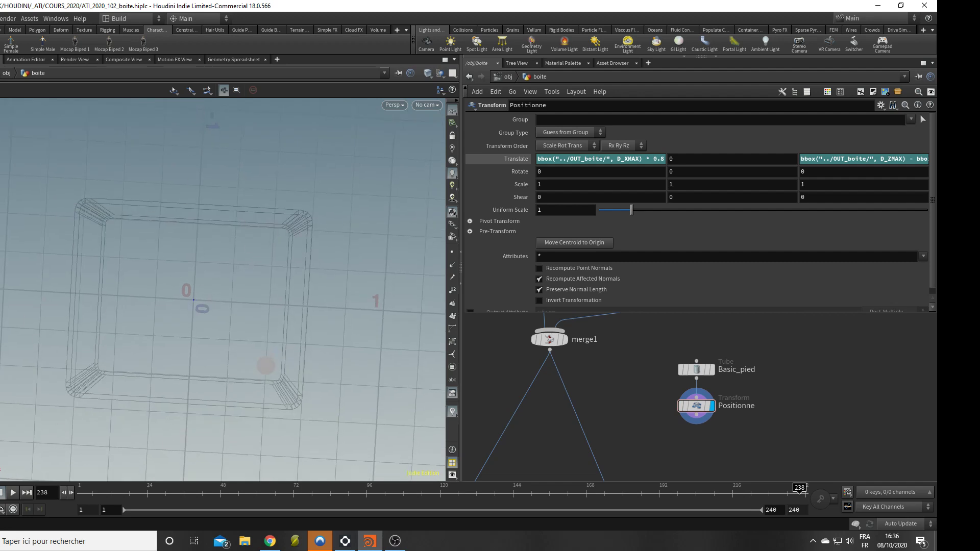
middle_click_drag(719, 468, 728, 417)
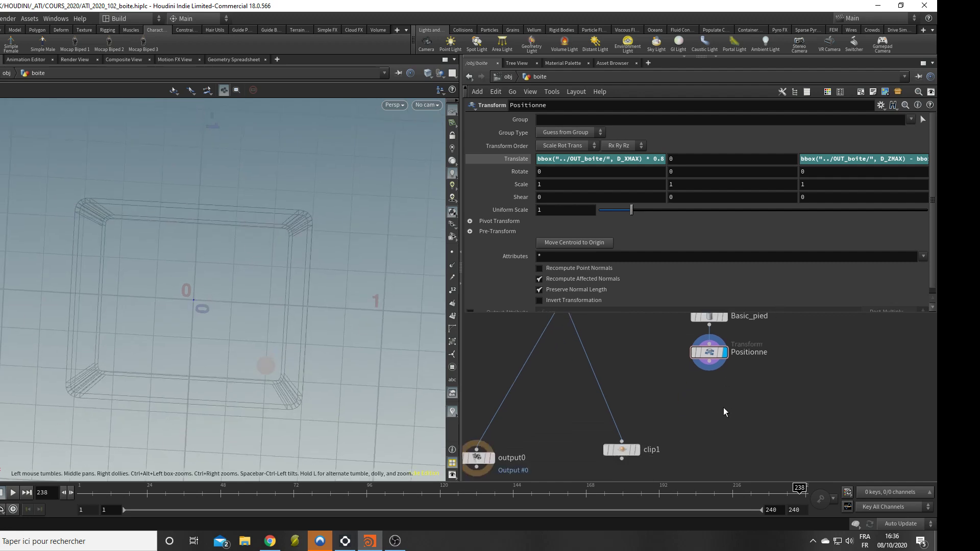
key("Tab")
type("mirr")
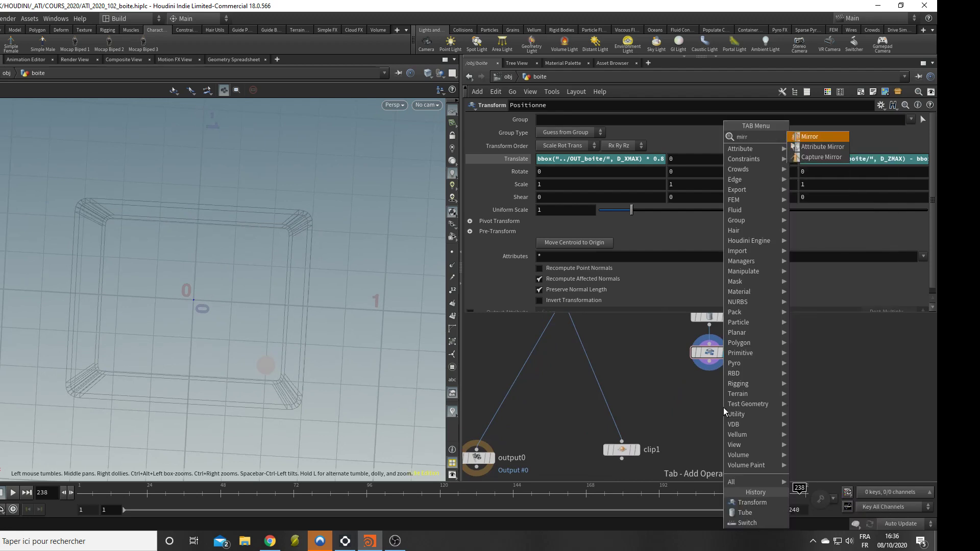
key("Return")
left_click_drag(145, 390, 155, 292)
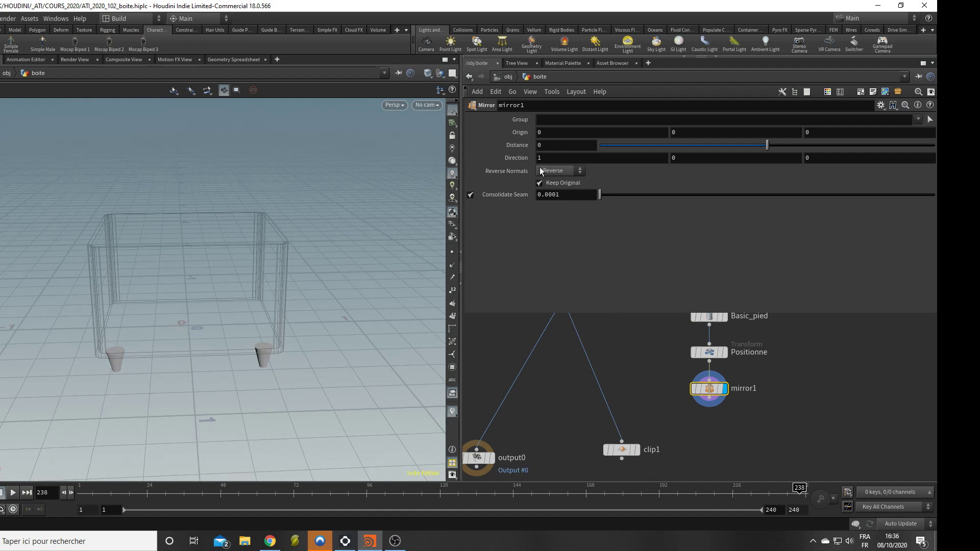
left_click_drag(219, 446, 194, 373)
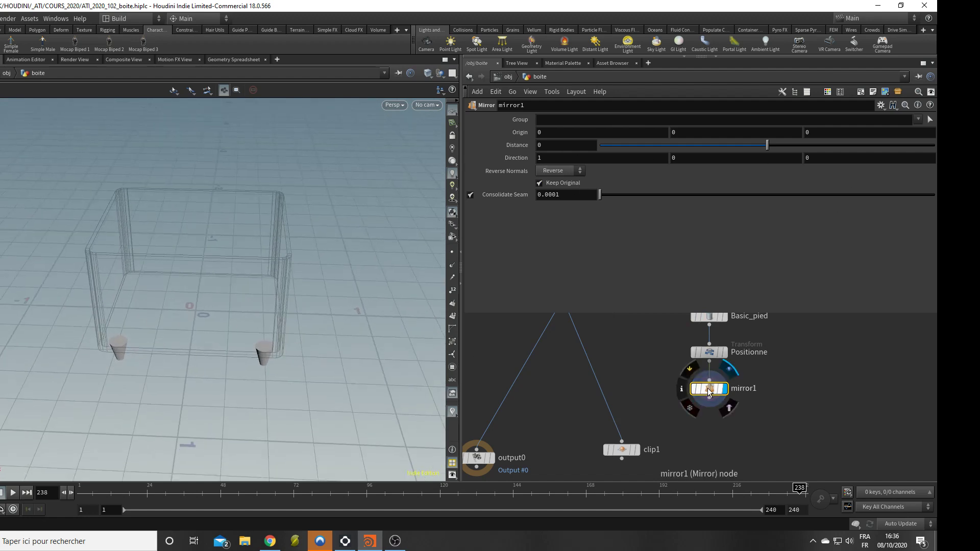
- Duplicate the mirror1 node and connect the copy to mirror1's output
key("ctrl+c")
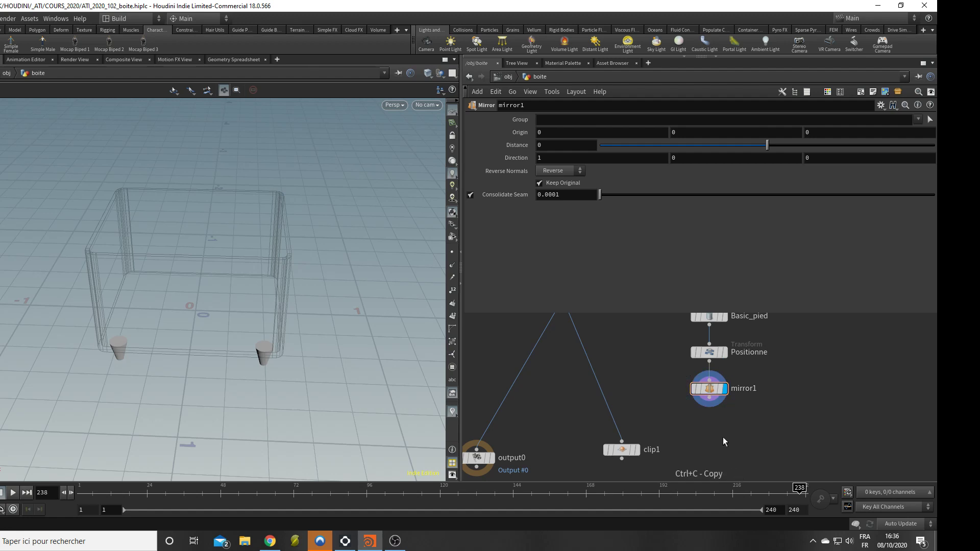
key("ctrl+v")
left_click(709, 397)
key("Escape")
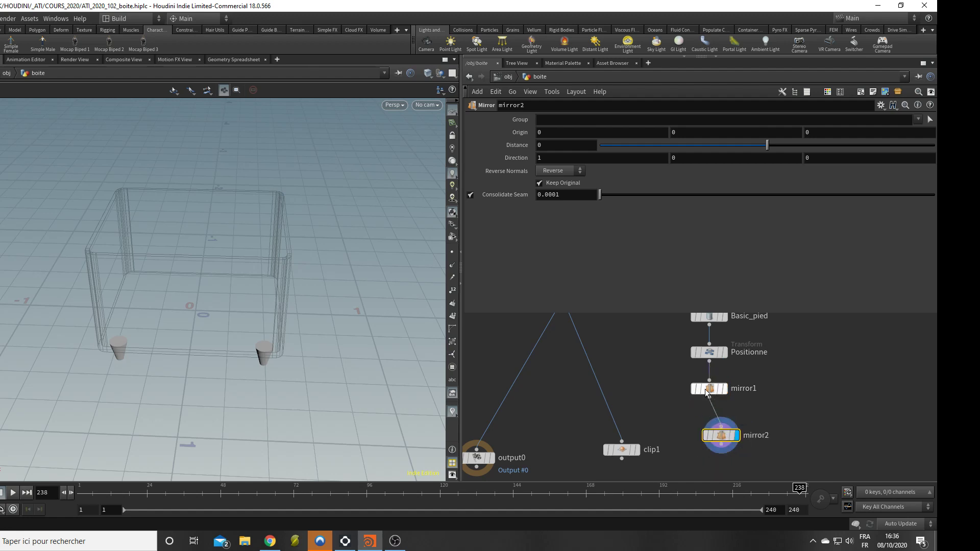
- Rename the first mirror node as mirror_X and its copy as mirror_Z
double_click(744, 389)
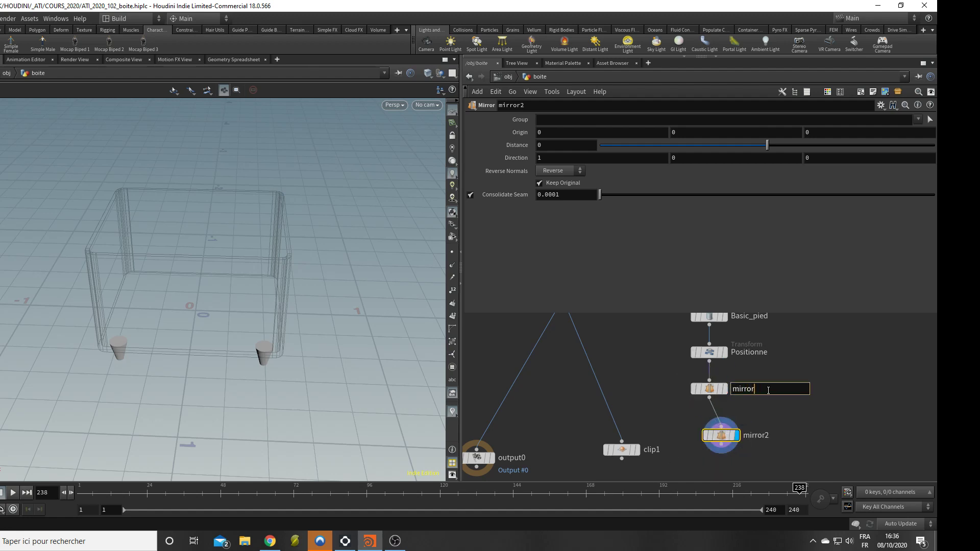
type("_X")
key("Return")
double_click(759, 435)
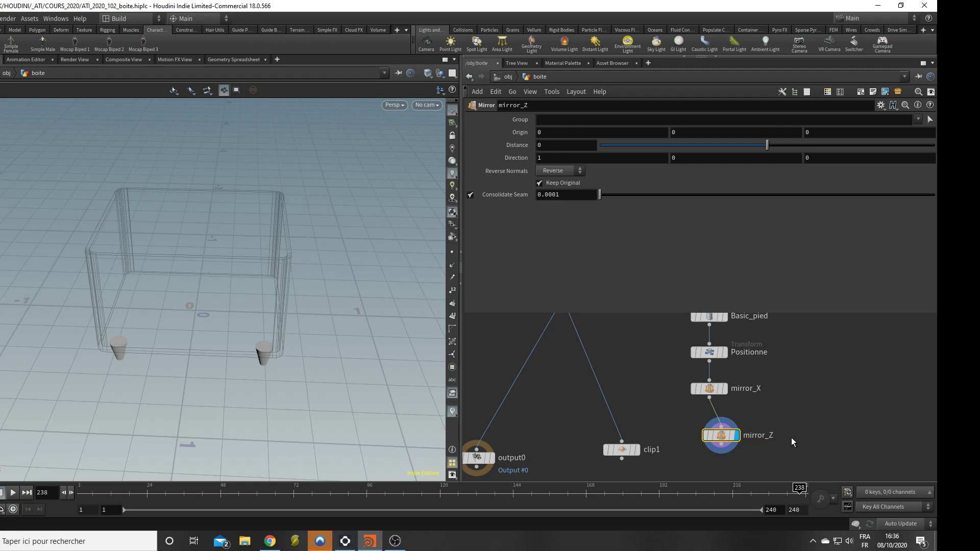
- Set mirror_Z's Direction to 0, 0, 1 so the feet are mirrored along Z
left_click(583, 158)
left_click(820, 158)
type("1")
key("Return")
mouse_move(284, 253)
left_mouse_down()
mouse_move(275, 295)
mouse_move(300, 251)
mouse_move(291, 212)
mouse_move(288, 249)
left_mouse_up()
- Move output0 and clip1 further down the network and insert a Merge node on the wire between merge1 and clip1
scroll(630, 385, "down", 3)
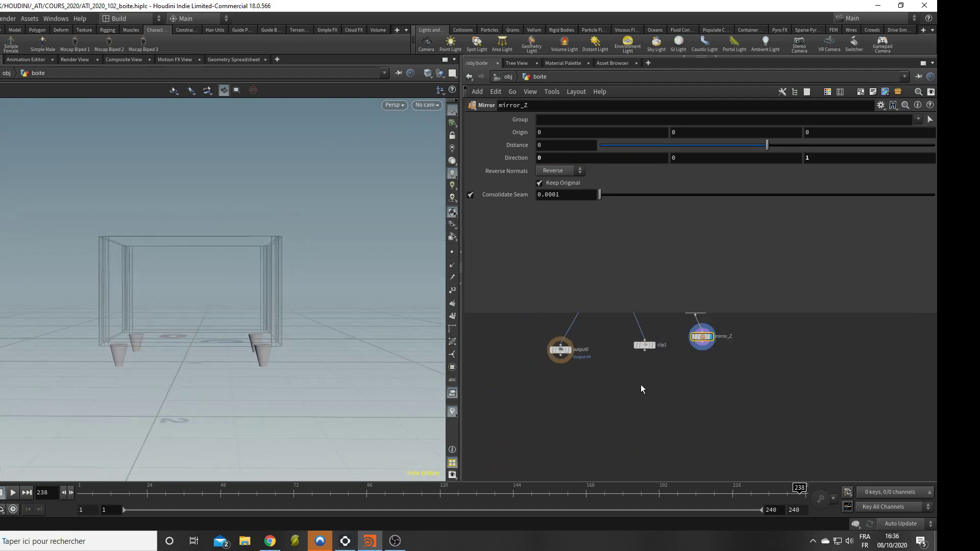
mouse_move(641, 384)
middle_mouse_down()
mouse_move(630, 451)
mouse_move(632, 385)
middle_mouse_up()
scroll(631, 451, "down", 2)
left_click_drag(518, 382, 598, 451)
scroll(624, 400, "up", 3)
left_click(626, 406)
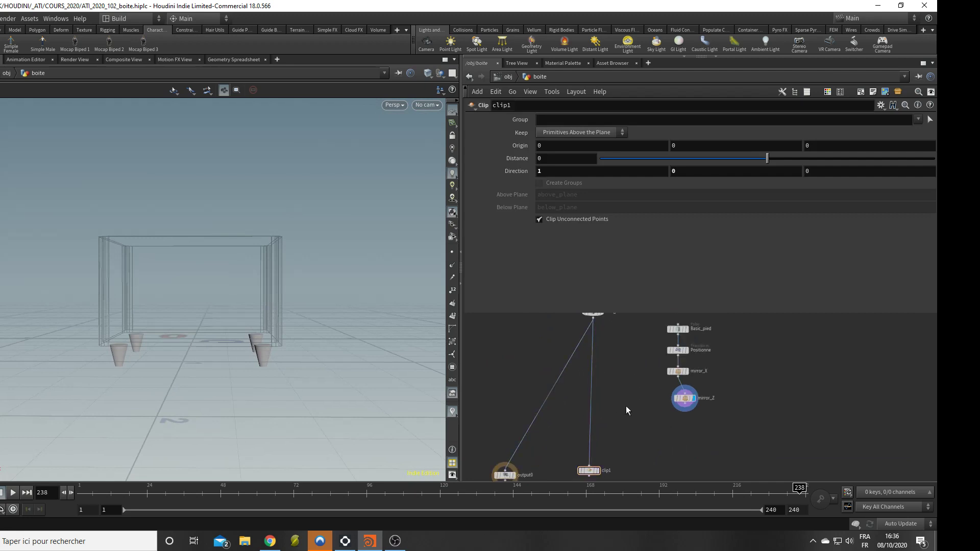
key("Tab")
type("mer")
key("Return")
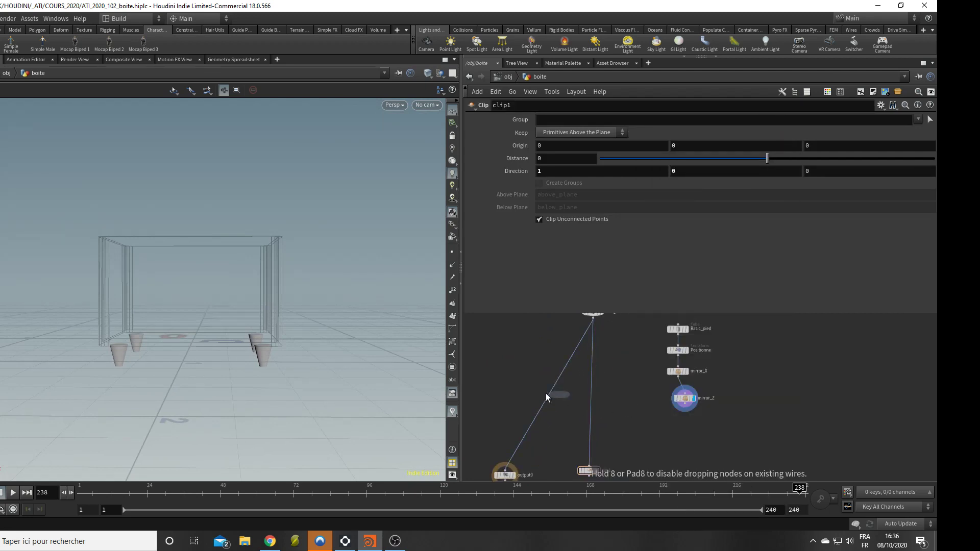
left_click(590, 394)
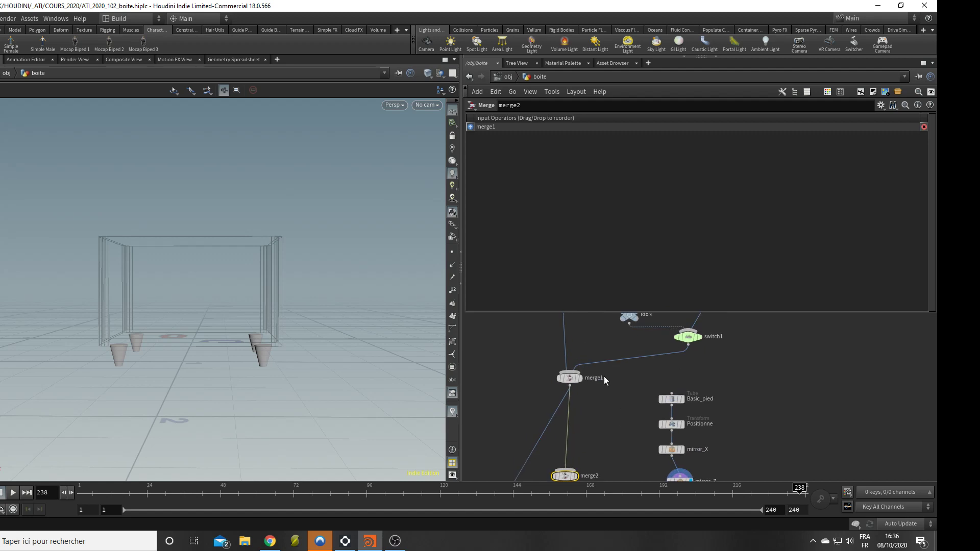
- Rename merge1 as merge_couvercle and the new merge node as merge_Pieds
double_click(605, 378)
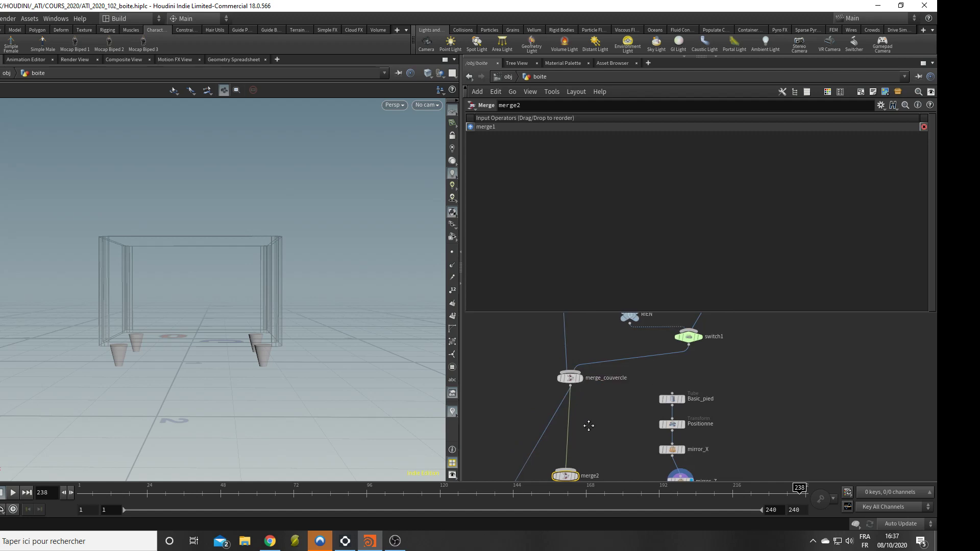
double_click(590, 475)
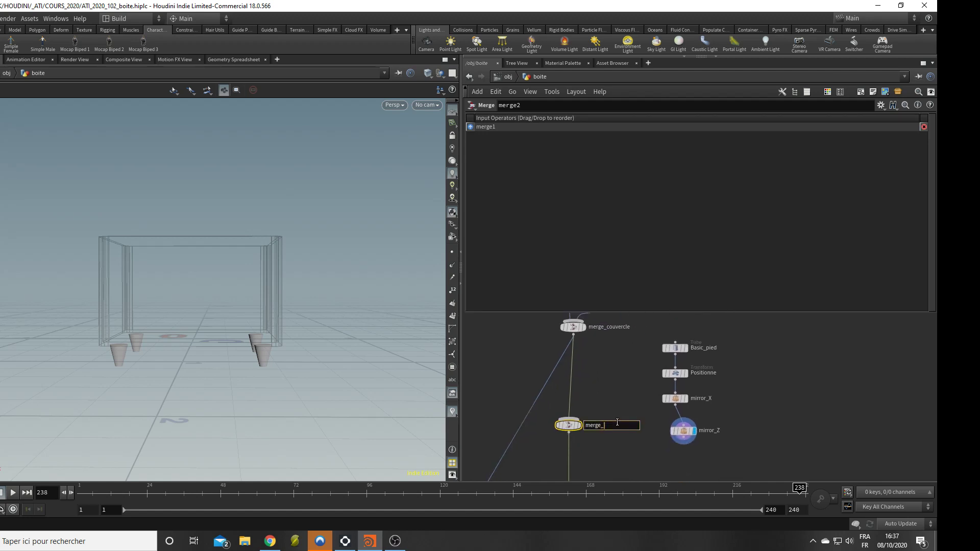
key("Return")
double_click(617, 426)
type("s")
key("Return")
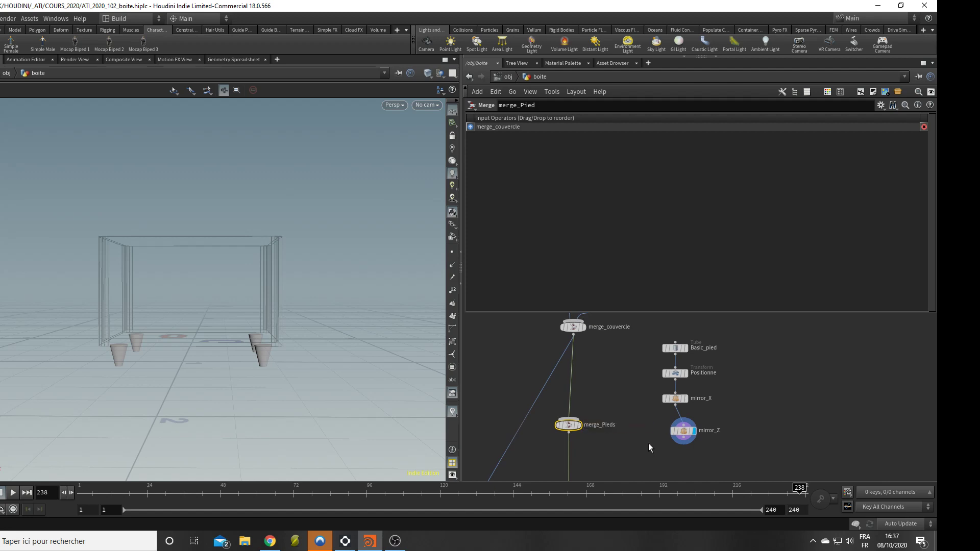
- Add a Null node after mirror_Z and name it OUT_pieds
scroll(647, 442, "down", 2)
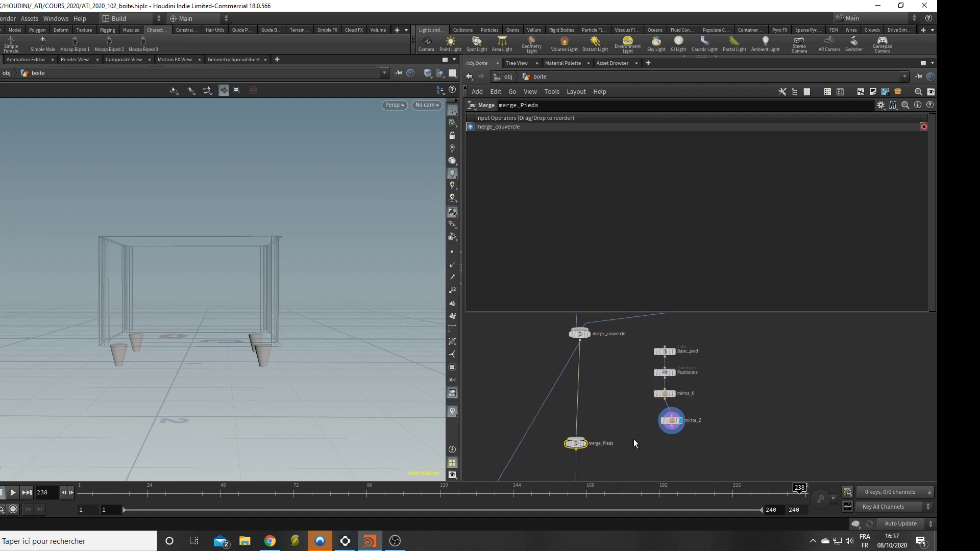
scroll(671, 442, "up", 1)
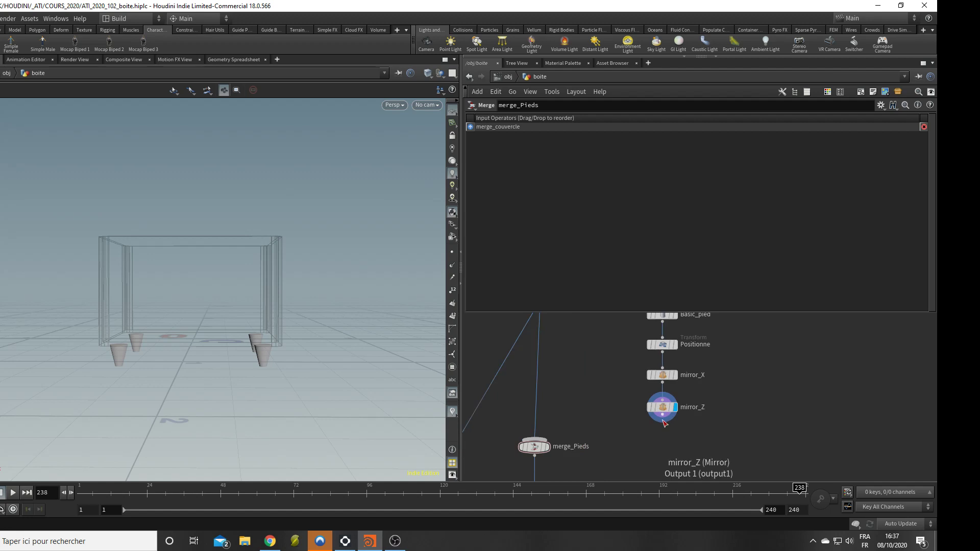
left_click(663, 420)
left_click(660, 430)
type("null")
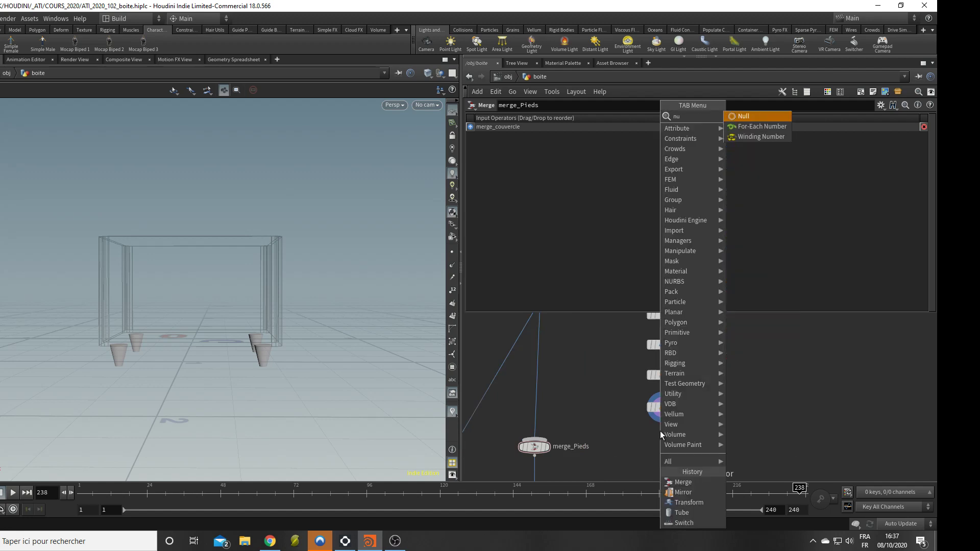
key("Return")
double_click(682, 440)
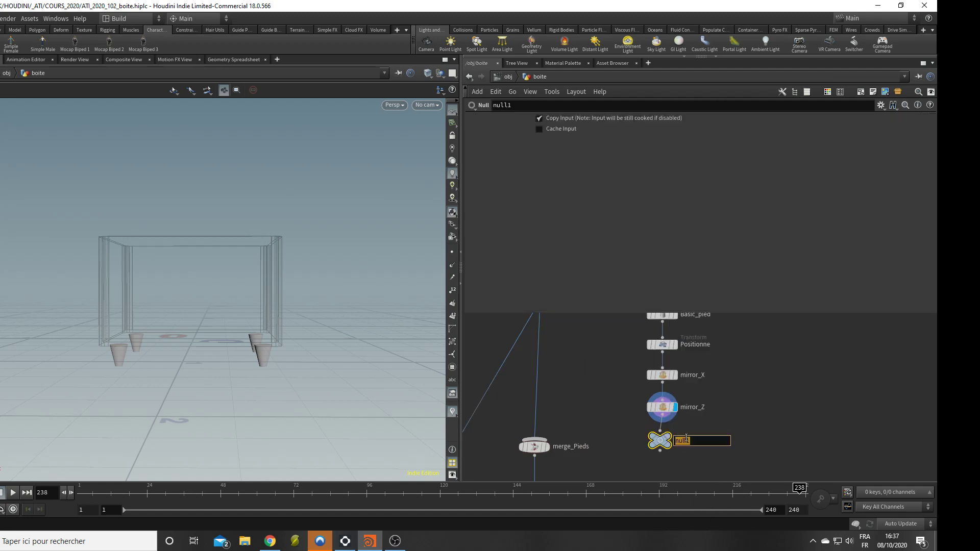
type("OUT_pieds")
key("Return")
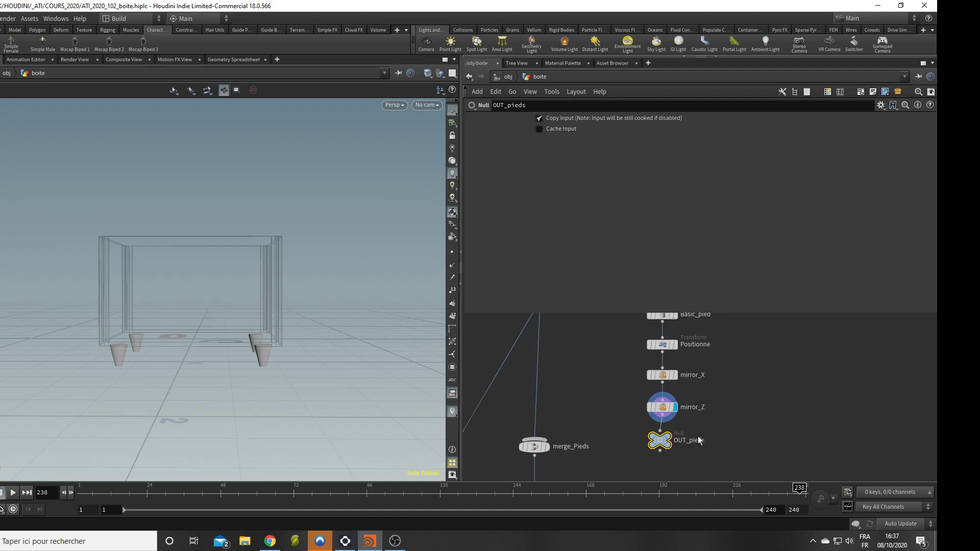
- Connect OUT_pieds into merge_Pieds and display the merge_Pieds node
middle_click_drag(600, 419, 603, 387)
left_click_drag(663, 418, 538, 412)
middle_click_drag(574, 466, 570, 445)
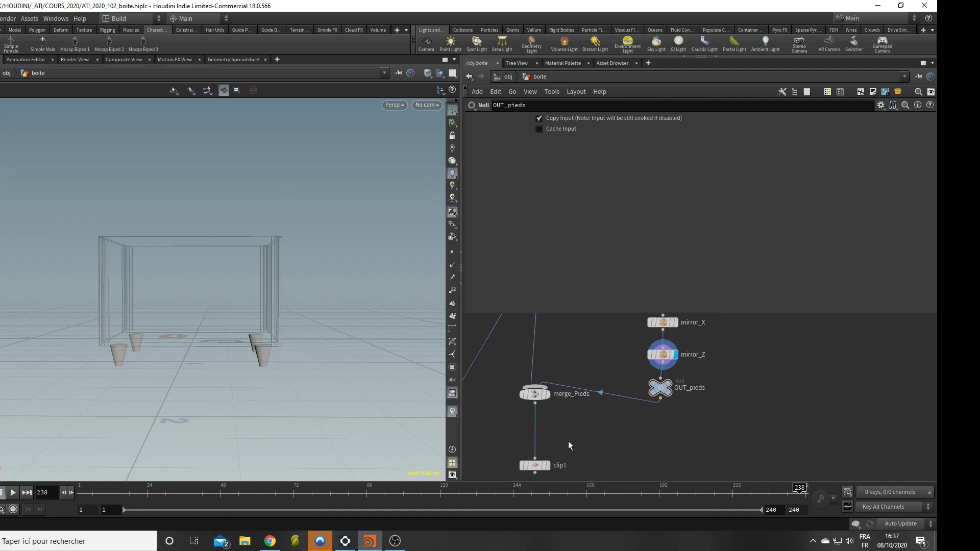
left_click(548, 395)
mouse_move(306, 352)
left_mouse_down()
mouse_move(234, 372)
mouse_move(238, 354)
mouse_move(247, 378)
mouse_move(297, 389)
mouse_move(258, 385)
left_mouse_up()
- Adjust the box dimensions on the CONTROLE node to Longueur 1.24 and Largeur 0.976 to test the feet's placement
scroll(553, 378, "down", 3)
middle_click_drag(553, 377, 568, 447)
left_click(542, 427)
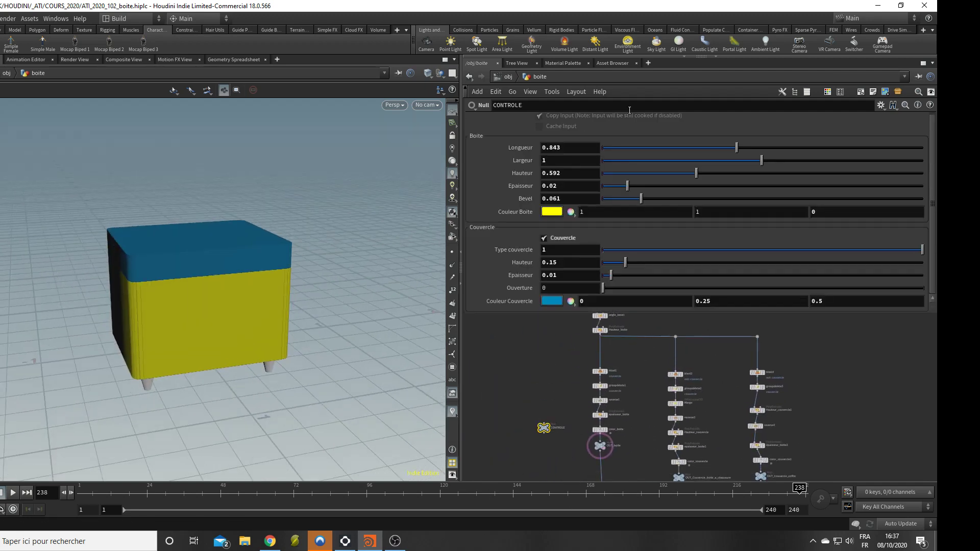
left_click_drag(737, 149, 758, 161)
left_click_drag(391, 264, 337, 245)
- Enlarge the network area and insert a Color node between mirror_Z and OUT_pieds
middle_click_drag(828, 463, 806, 375)
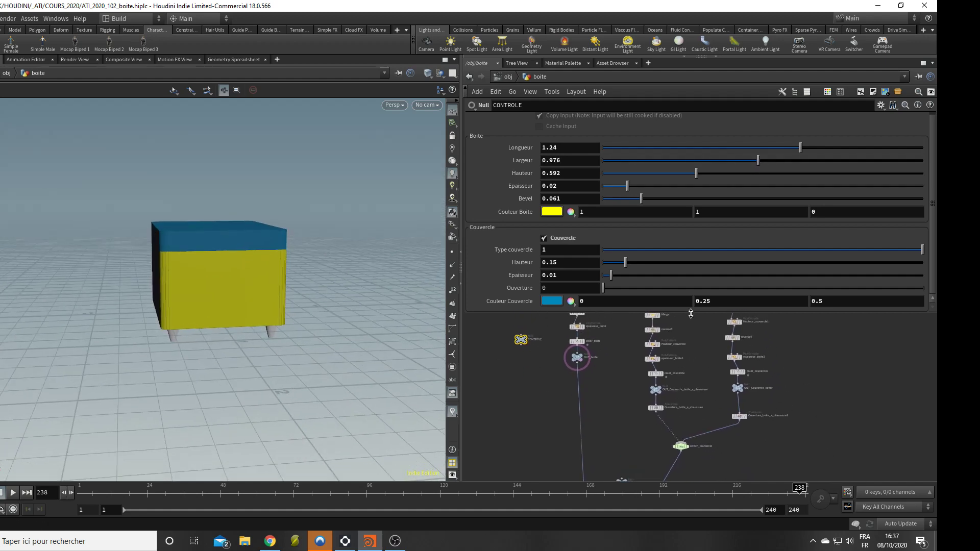
left_click_drag(690, 313, 691, 236)
middle_click_drag(598, 459, 605, 369)
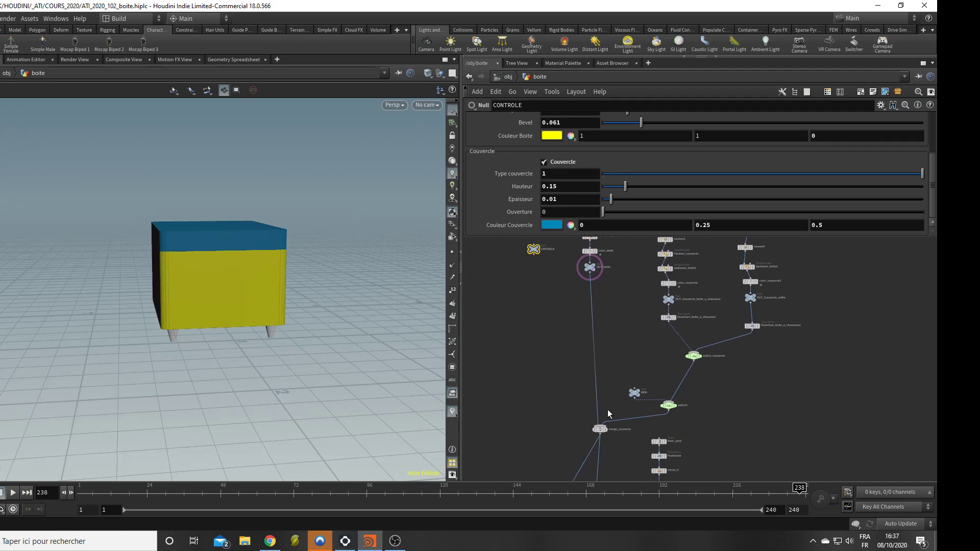
middle_click_drag(608, 413, 704, 296)
scroll(718, 350, "up", 4)
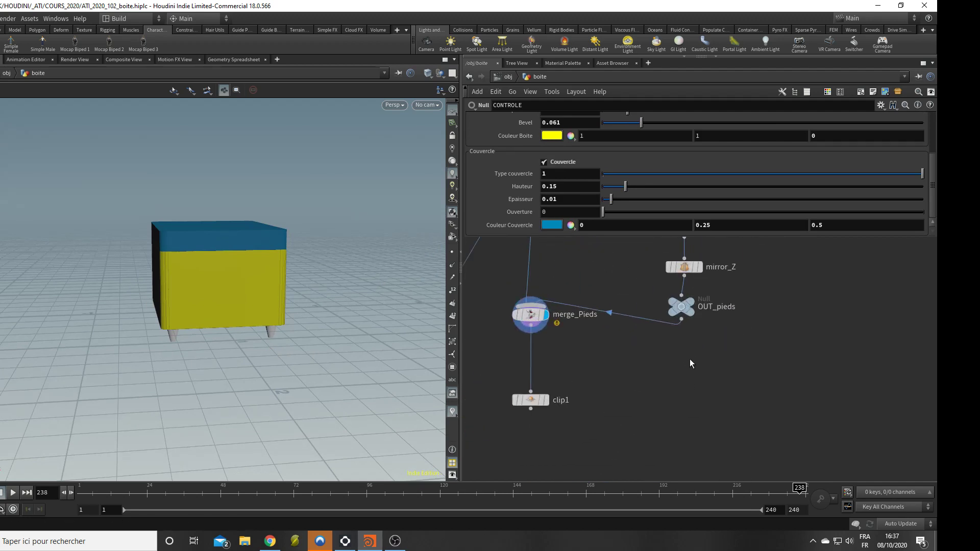
middle_click_drag(708, 356, 702, 433)
middle_click_drag(810, 366, 808, 403)
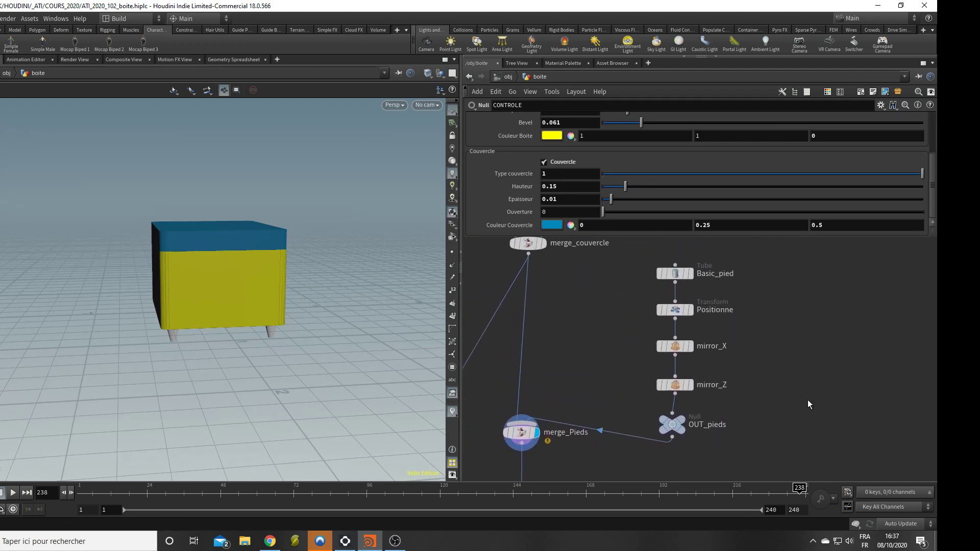
key("Tab")
type("color")
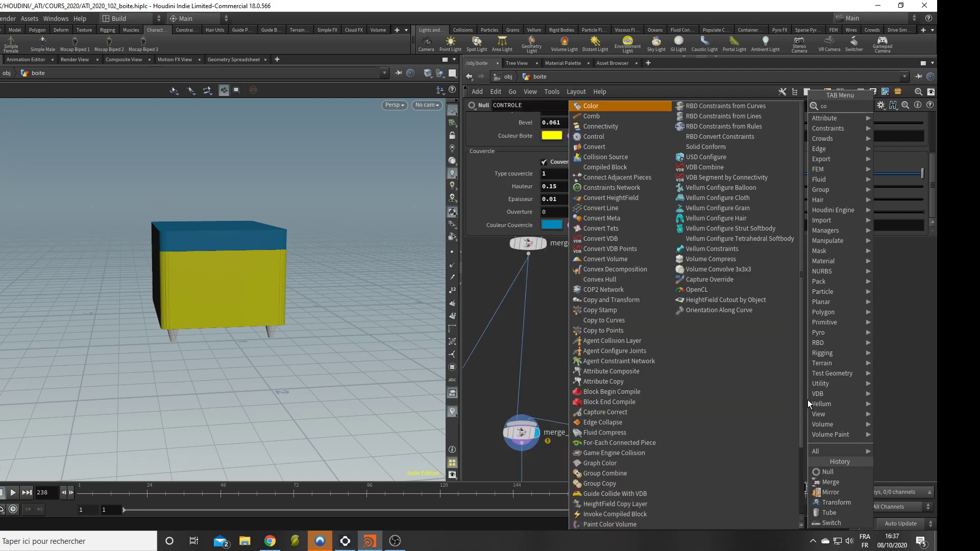
key("Return")
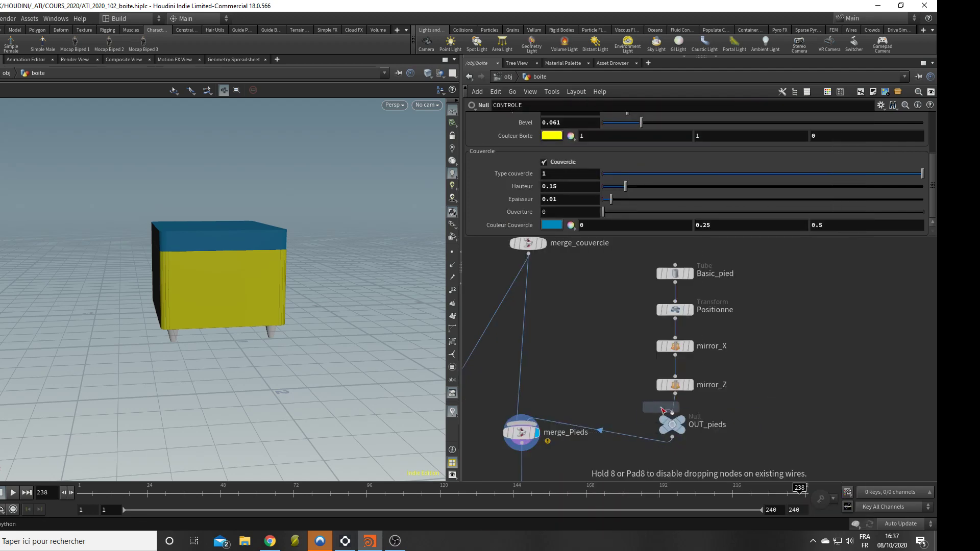
left_click(675, 407)
- Rename the new color node as color_pieds
double_click(724, 420)
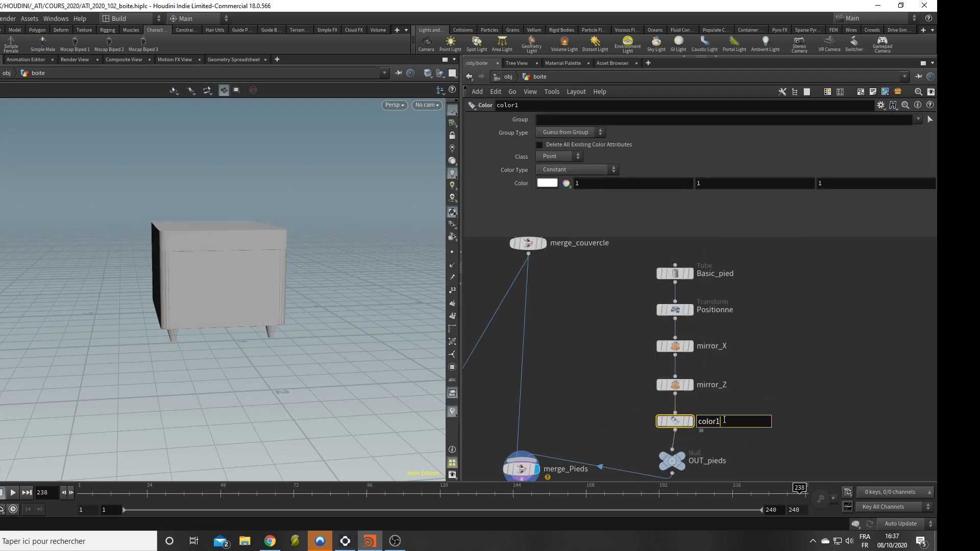
type("color_pieds")
key("Return")
- Set color_pieds to the Primitive class with a dark grey color of 0.1, 0.1, 0.1
left_click(571, 159)
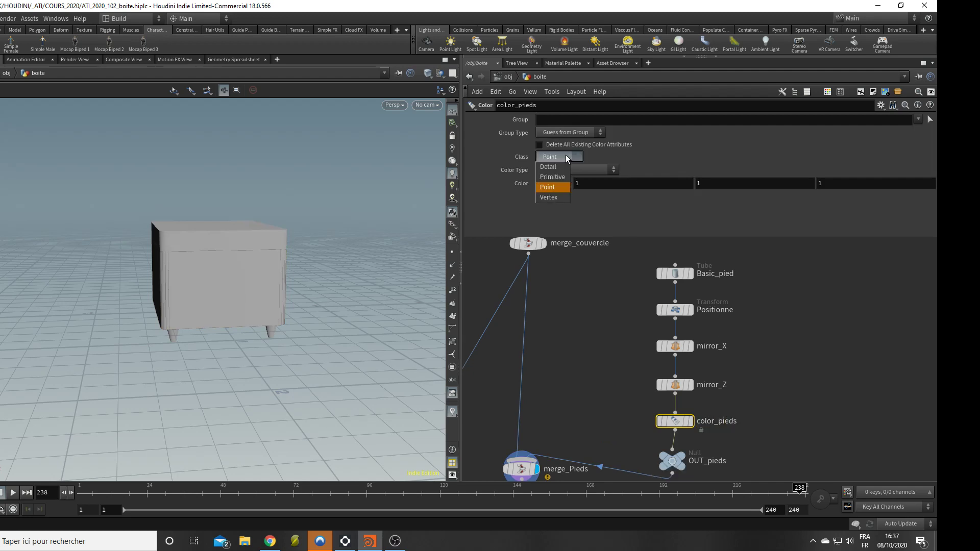
left_click(556, 174)
left_click(546, 183)
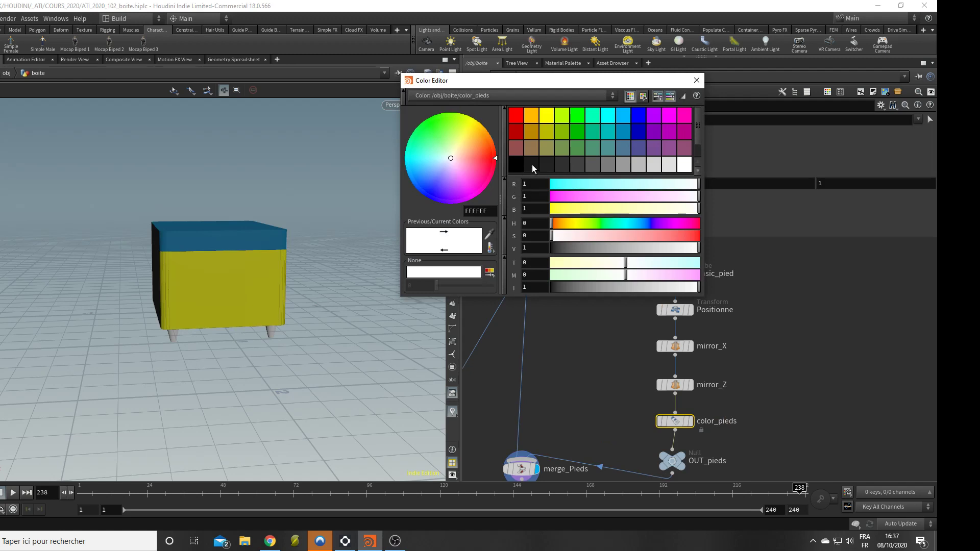
left_click(532, 168)
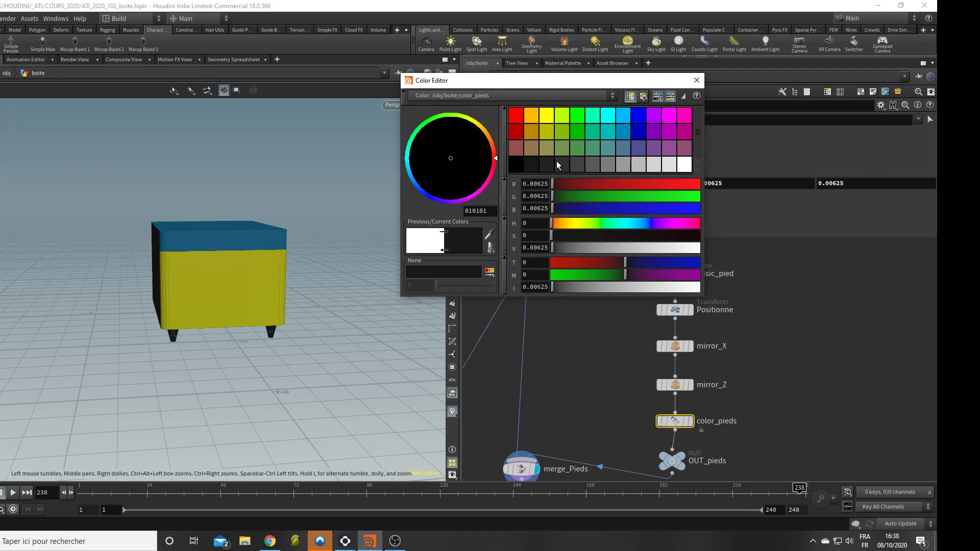
left_click(589, 164)
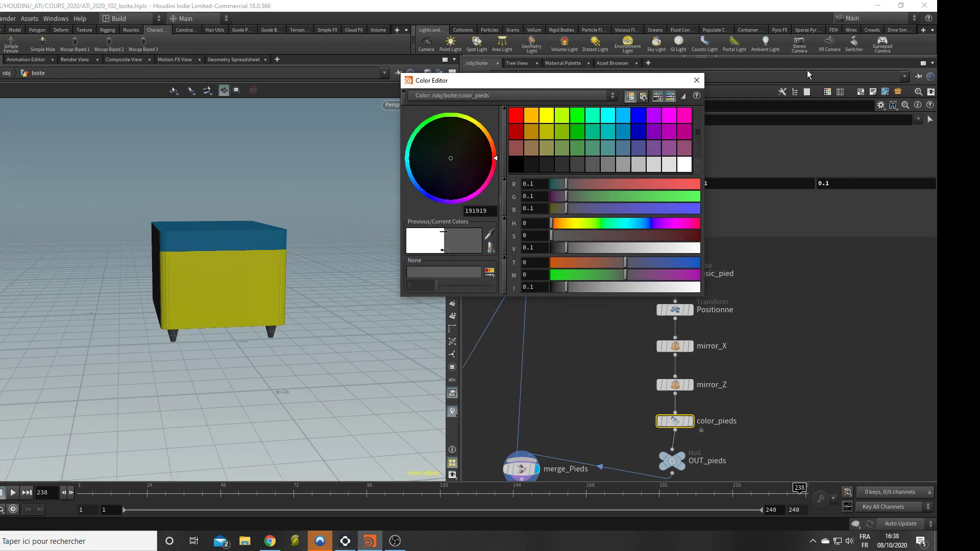
- Close the color editor and examine the dark grey feet around the box
left_click(696, 80)
left_click_drag(216, 320, 299, 322)
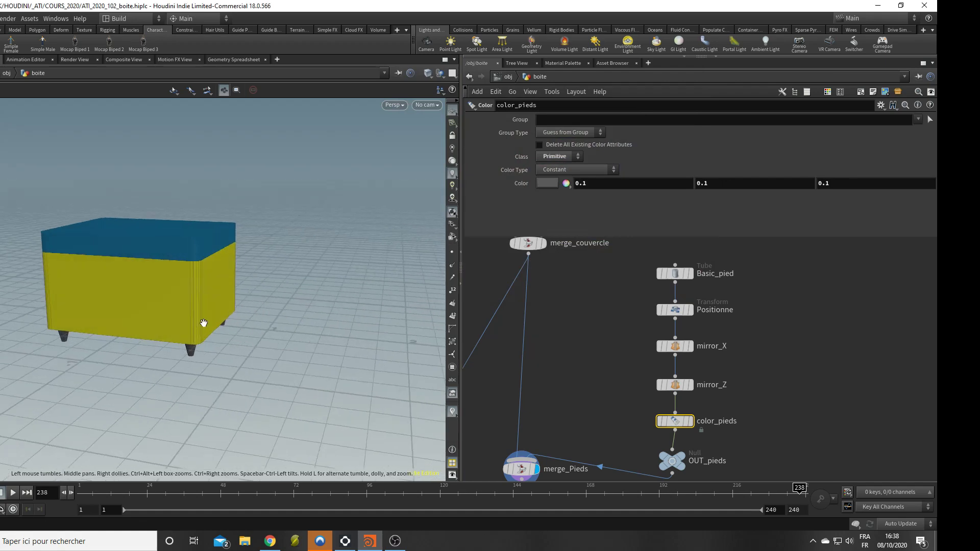
mouse_move(204, 324)
left_mouse_down()
mouse_move(271, 324)
mouse_move(258, 334)
mouse_move(297, 330)
mouse_move(212, 335)
left_mouse_up()
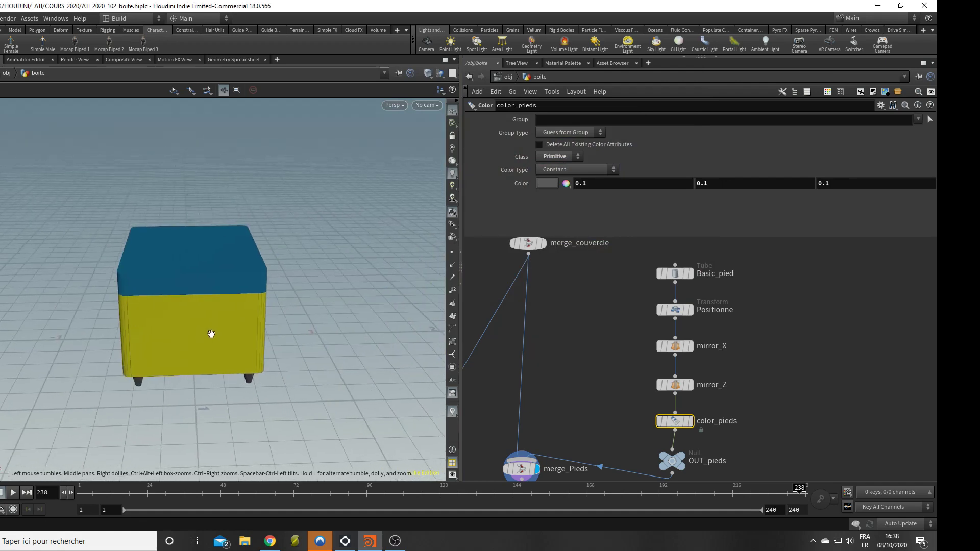
scroll(573, 335, "down", 5)
middle_click_drag(672, 272, 709, 429)
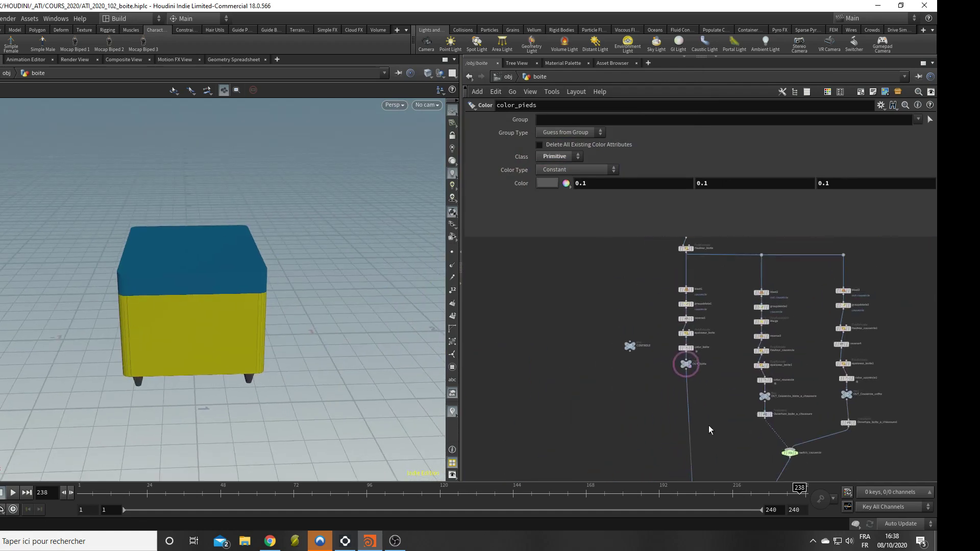
left_click(641, 339)
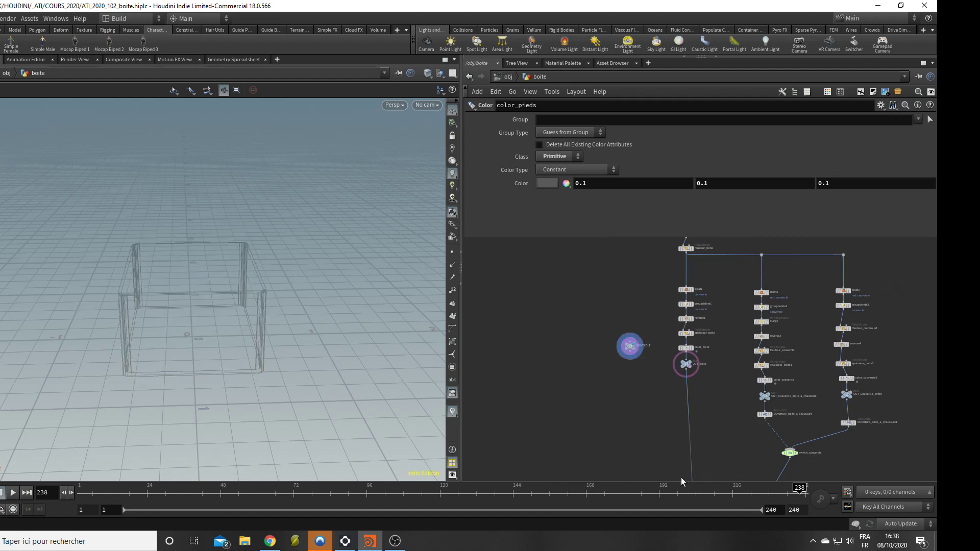
middle_click_drag(681, 478, 635, 176)
middle_click_drag(666, 316, 660, 386)
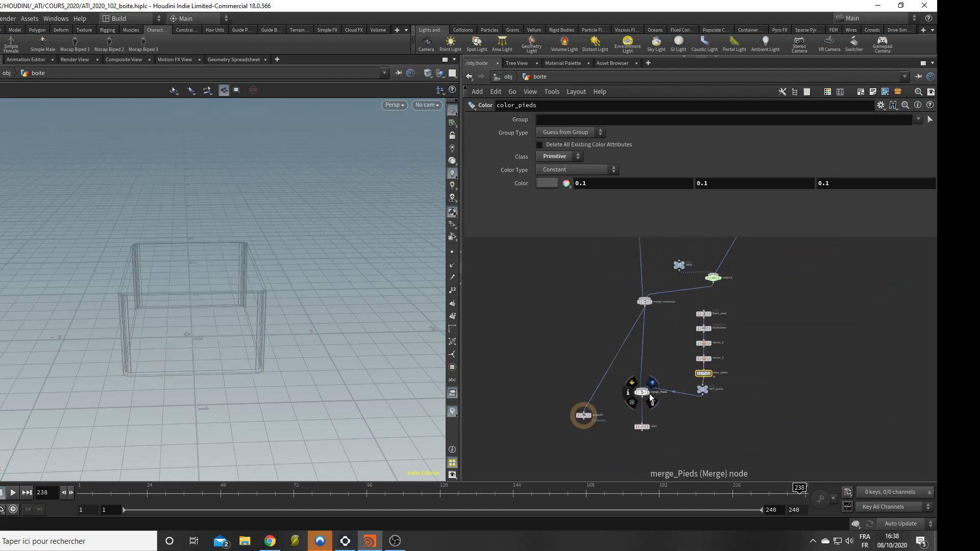
left_click(652, 384)
- Set the box's Longueur to 0.802 and Largeur to 1.193 on the CONTROLE node and check the feet's placement
middle_click_drag(593, 246, 613, 430)
middle_click_drag(591, 333, 582, 392)
scroll(582, 392, "up", 4)
left_click(599, 349)
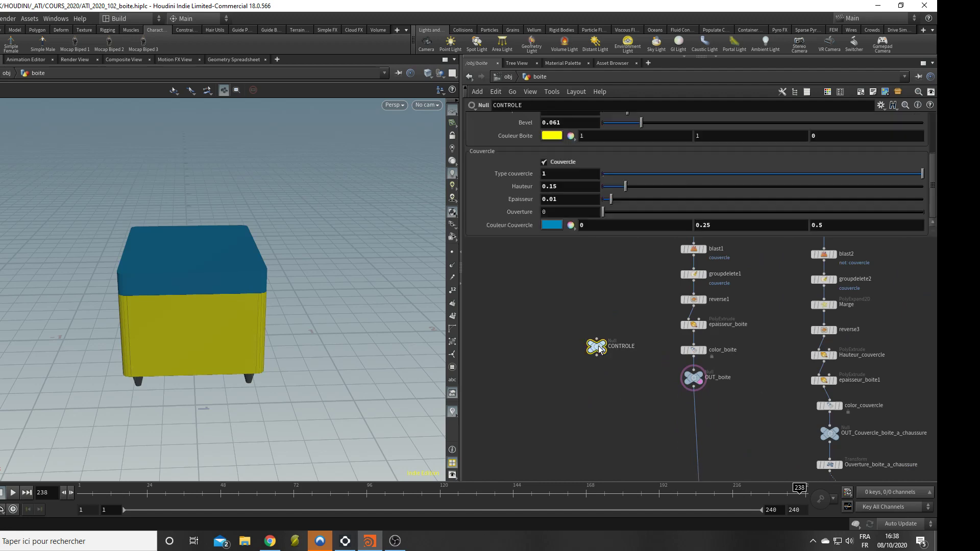
scroll(684, 155, "up", 3)
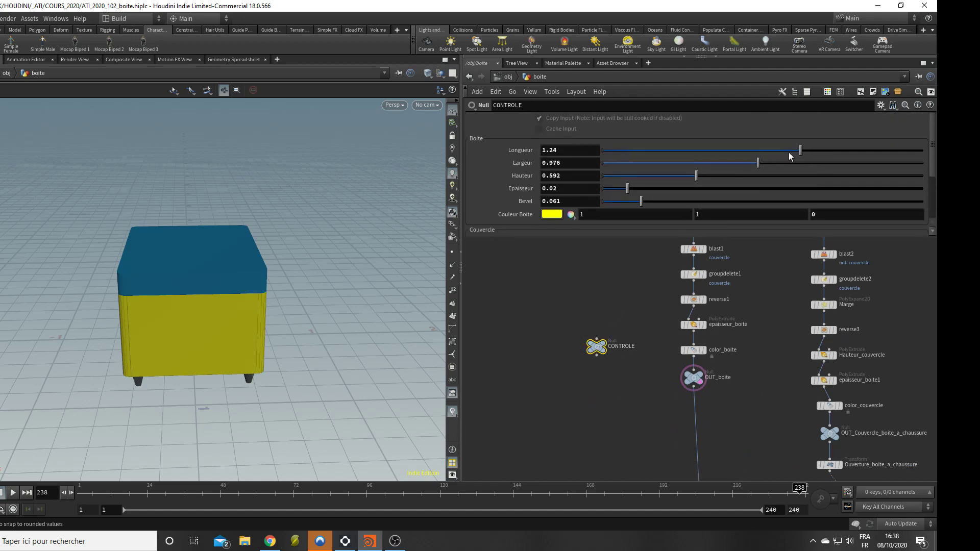
mouse_move(806, 154)
left_mouse_down()
mouse_move(729, 152)
mouse_move(791, 165)
left_mouse_up()
left_click_drag(367, 324, 236, 334)
right_click_drag(236, 335, 175, 361)
left_click_drag(175, 360, 233, 349)
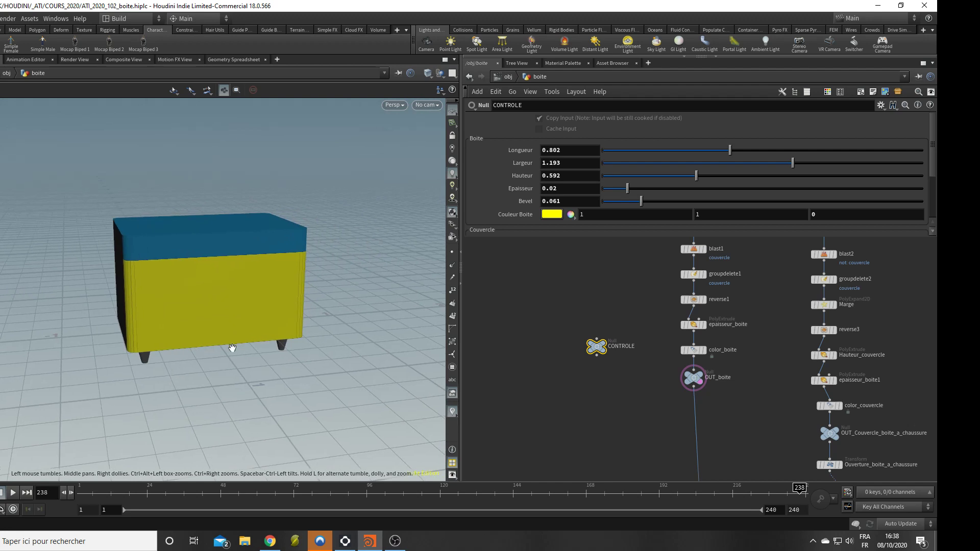
left_click_drag(339, 335, 291, 332)
- Inspect the node information of merge_Pieds and OUT_pieds to review their geometry attributes
middle_click_drag(549, 413, 547, 300)
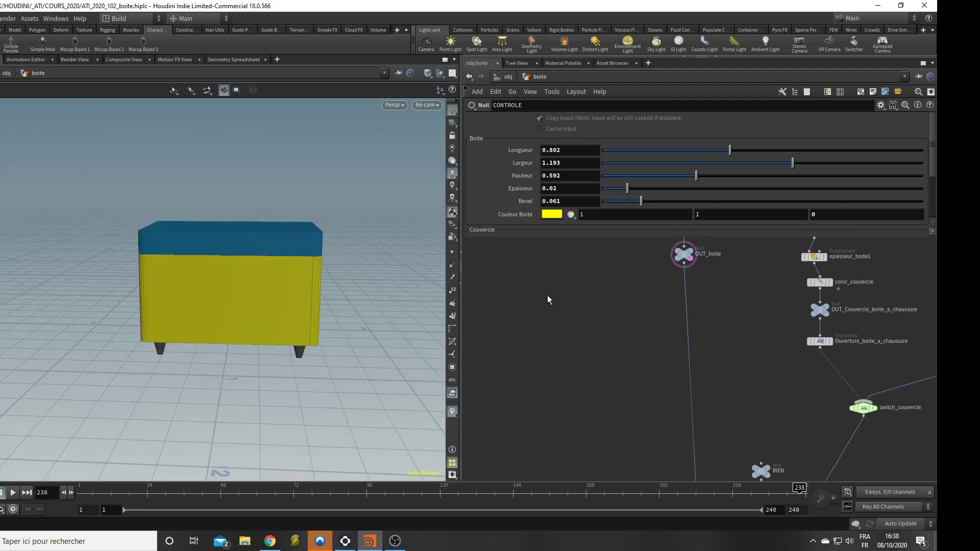
scroll(548, 300, "down", 5)
middle_click_drag(551, 408, 553, 313)
scroll(553, 313, "up", 2)
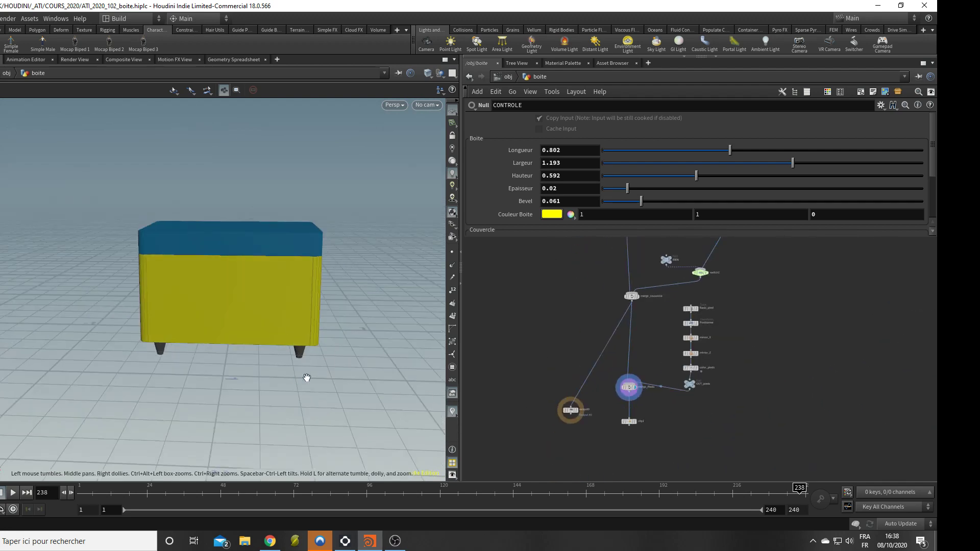
scroll(664, 434, "up", 2)
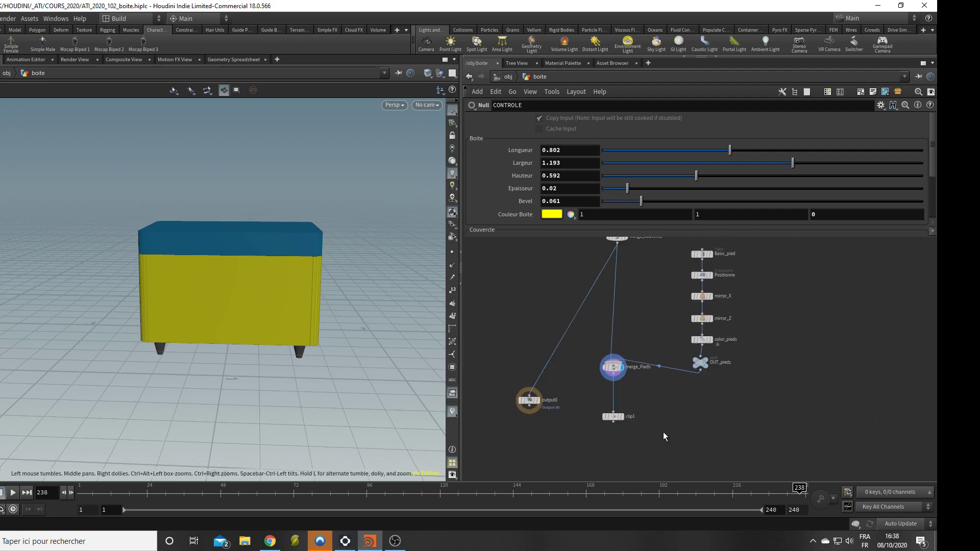
middle_click_drag(593, 337, 581, 392)
scroll(613, 409, "up", 2)
middle_click_drag(647, 445, 650, 384)
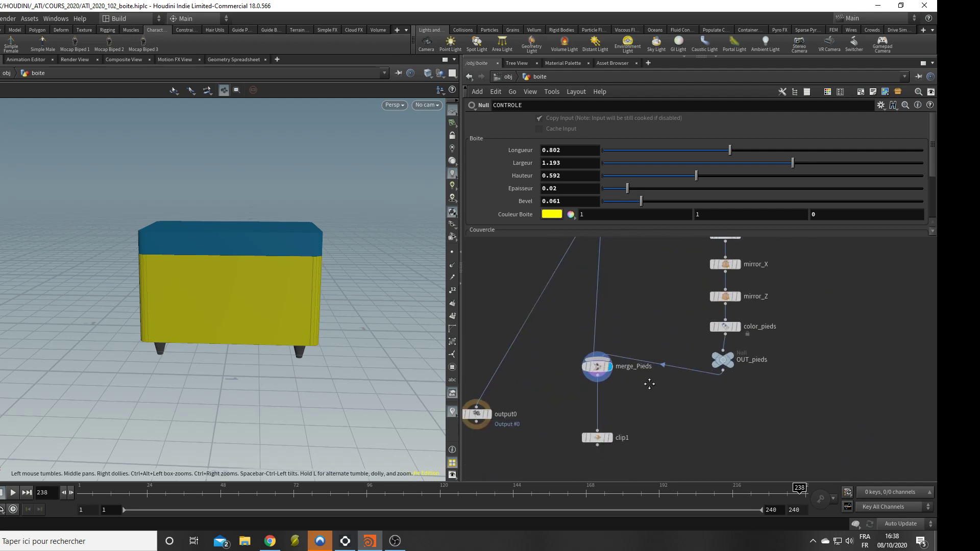
middle_click(596, 365)
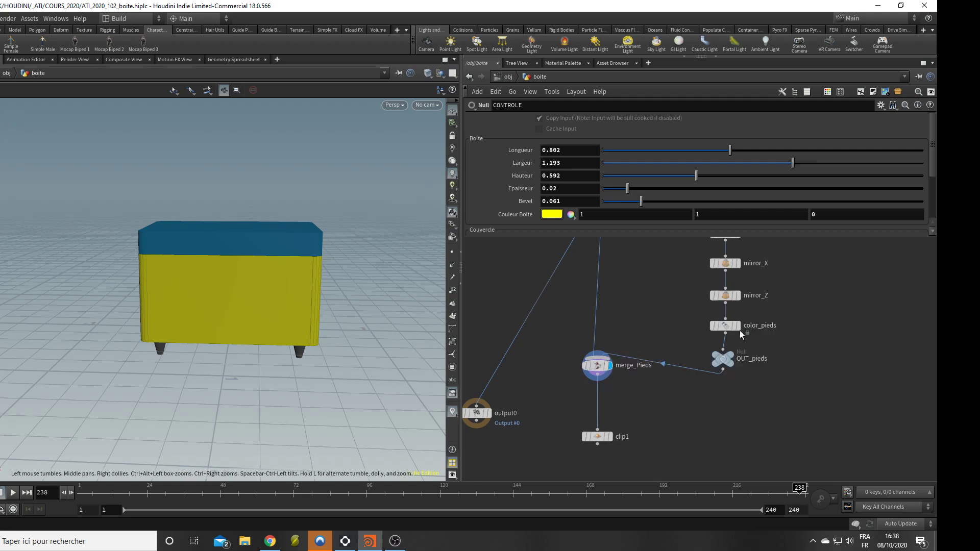
middle_click_drag(799, 333, 758, 361)
middle_click(687, 387)
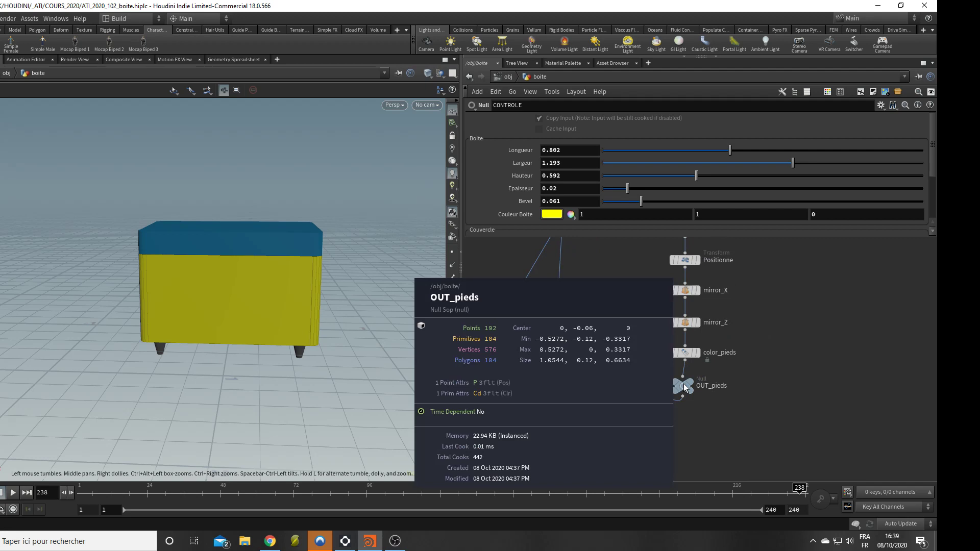
- Insert a Transform node between merge_Pieds and clip1 and name it transform_pieds
middle_click_drag(870, 433, 859, 395)
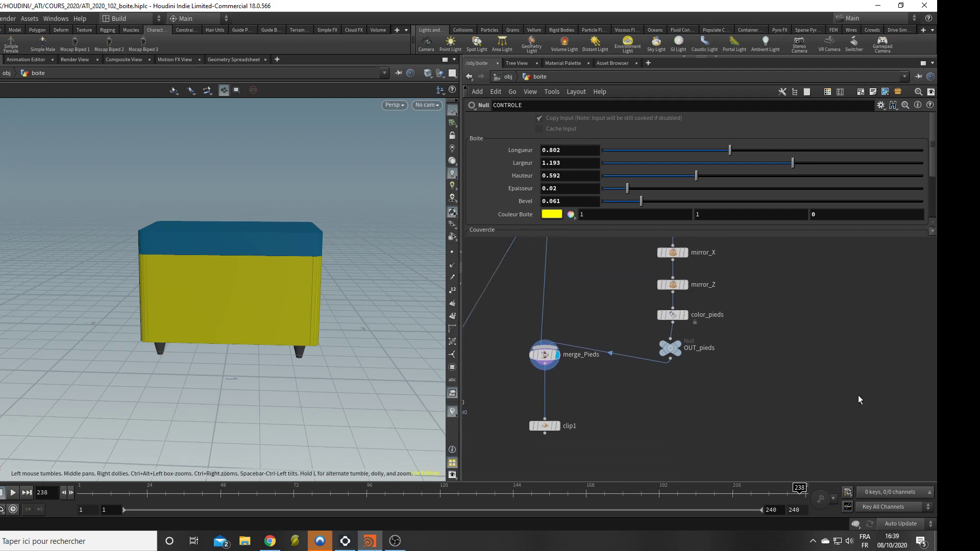
key("Tab")
type("tr")
key("Down")
key("Down")
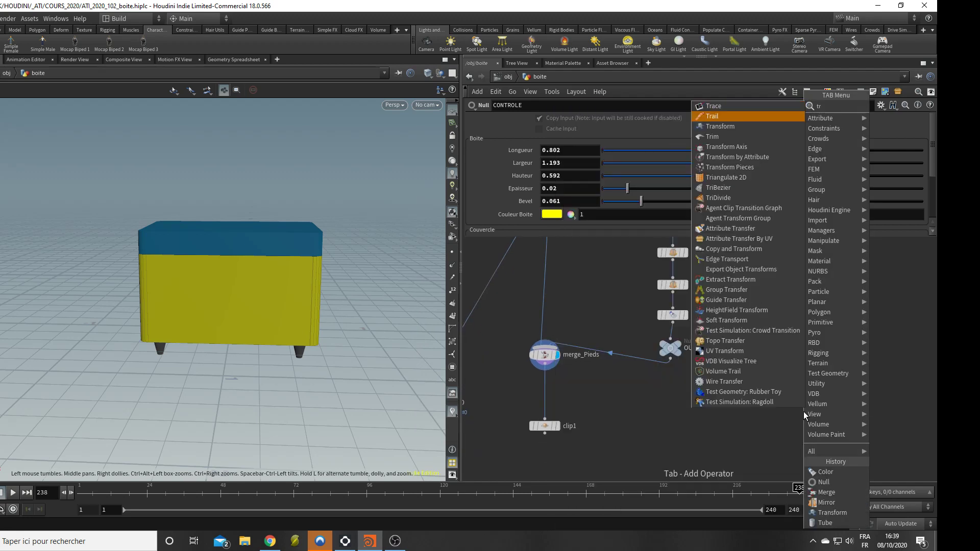
key("Return")
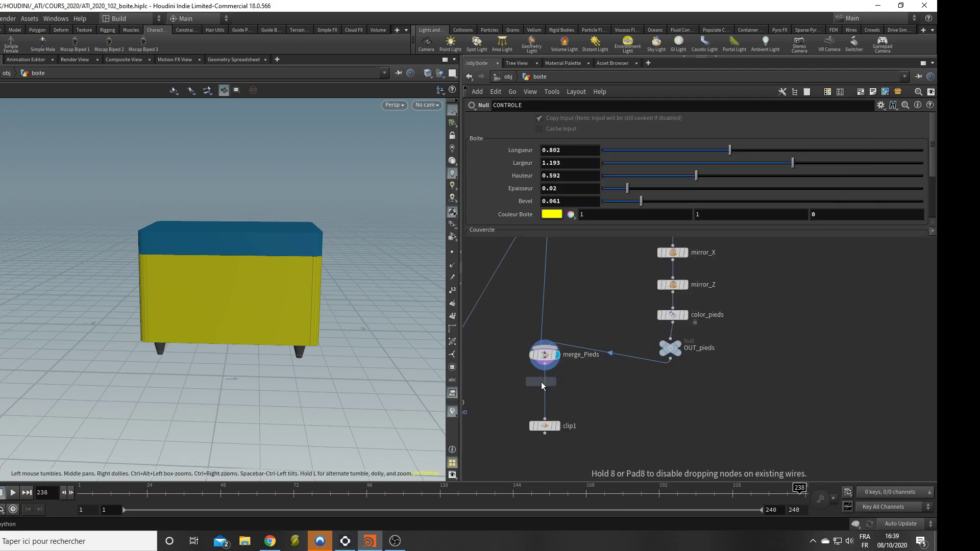
left_click(548, 388)
double_click(591, 388)
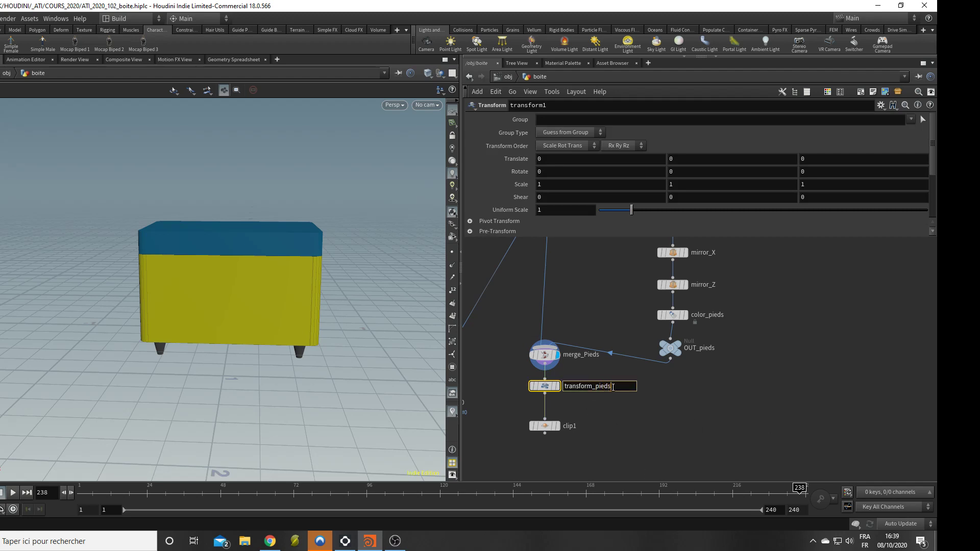
type("transform_pieds")
key("Return")
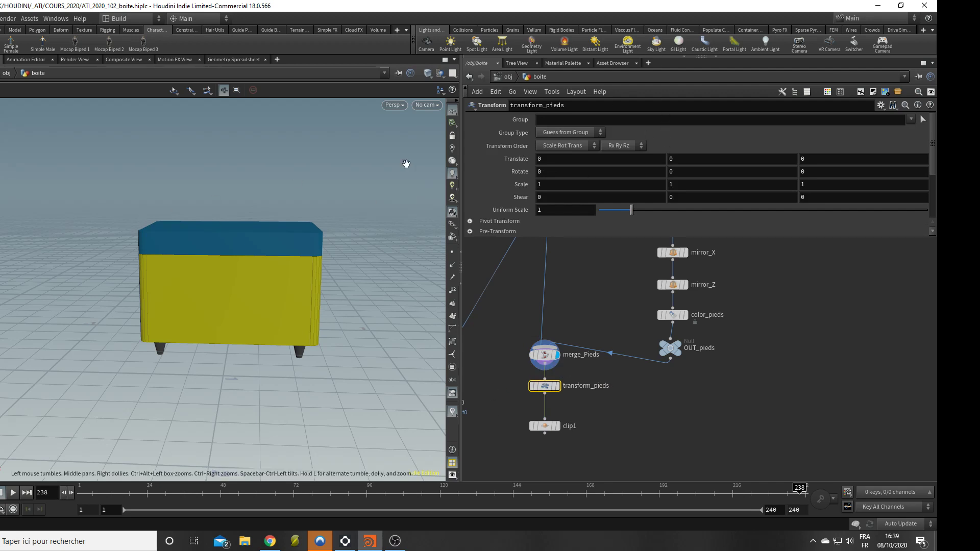
- Set the Y translation of transform_pieds to bbox("../OUT_pieds/", D_YSIZE) and display that node's result
left_click(674, 159)
type("bb")
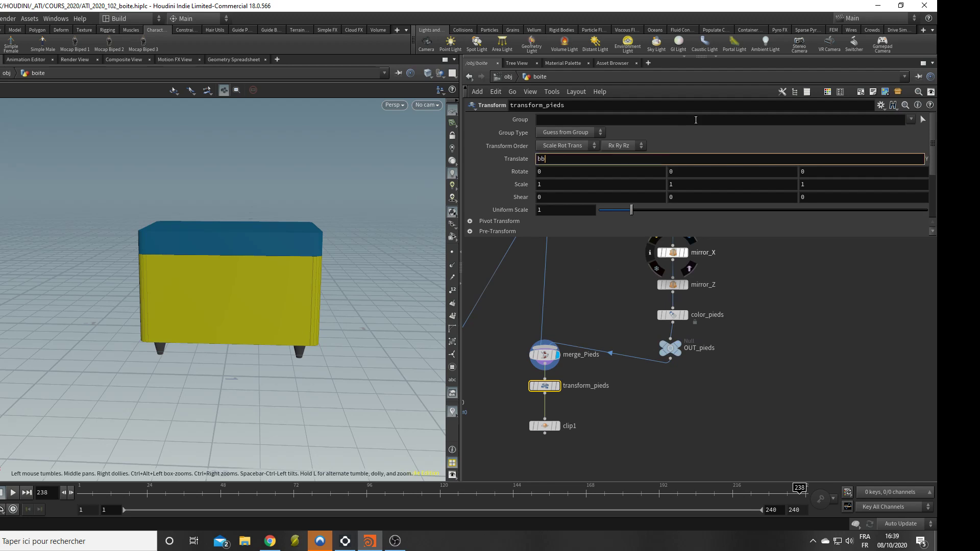
type("ox(\"../")
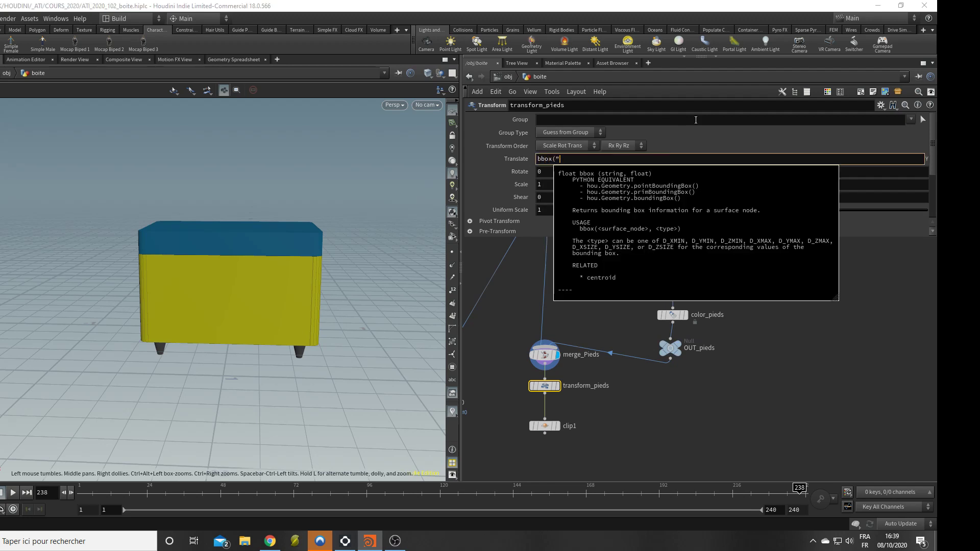
key("Down")
key("Down")
key("Down")
key("Down")
key("Down")
key("Down")
key("Down")
key("Down")
key("Down")
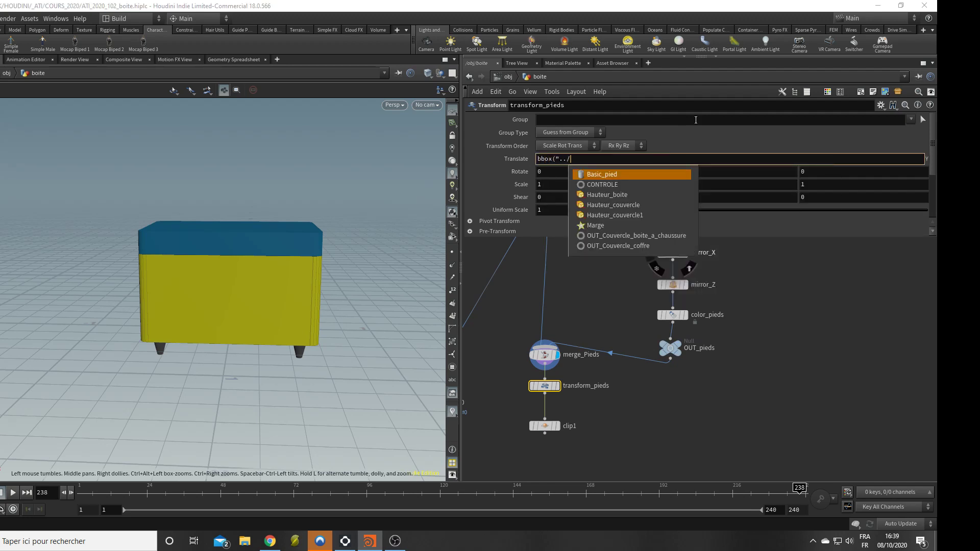
key("Down")
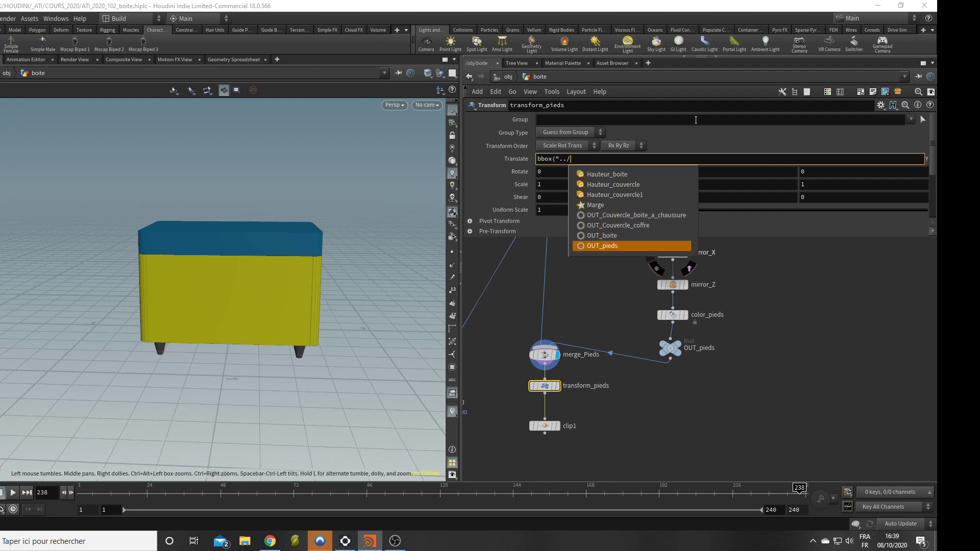
key("Return")
type("/")
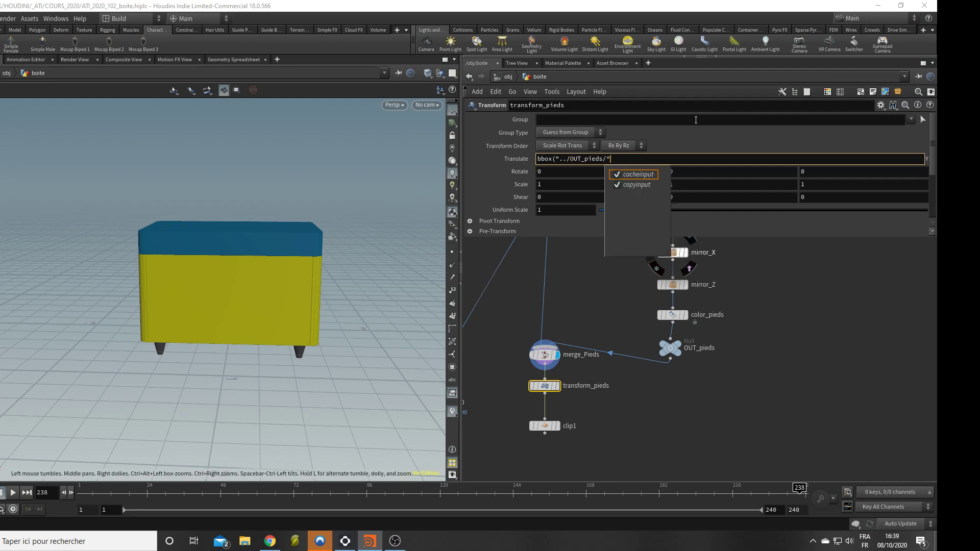
type("\", ")
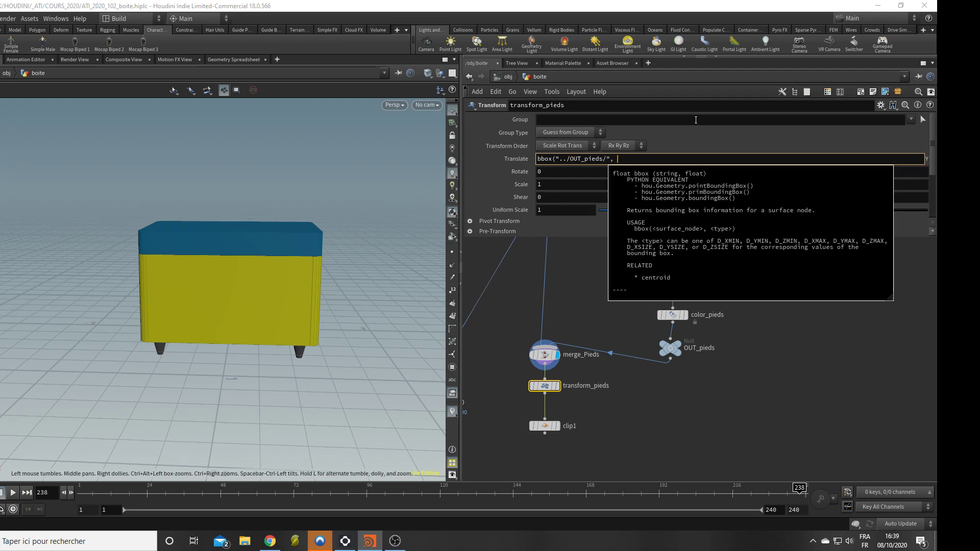
type("D_YSIZE")
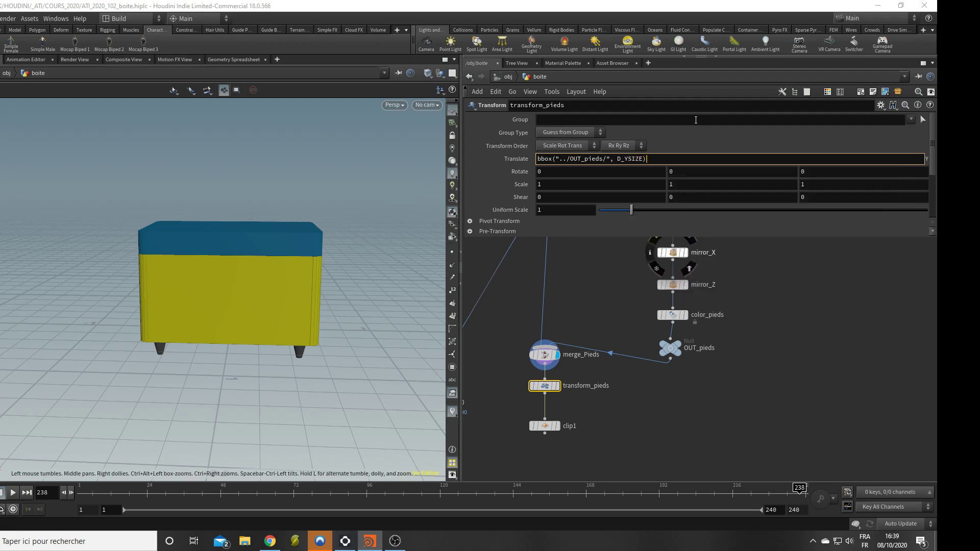
key("Return")
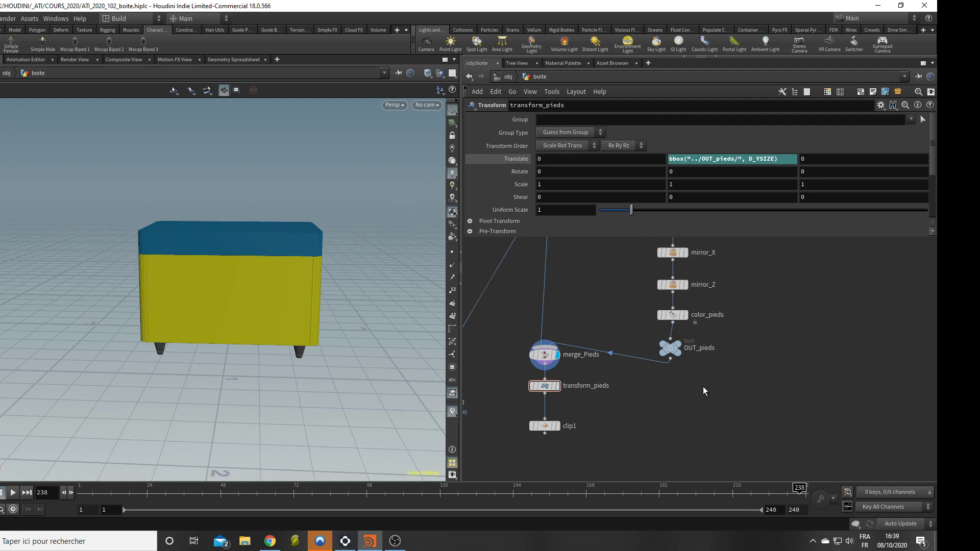
left_click(558, 386)
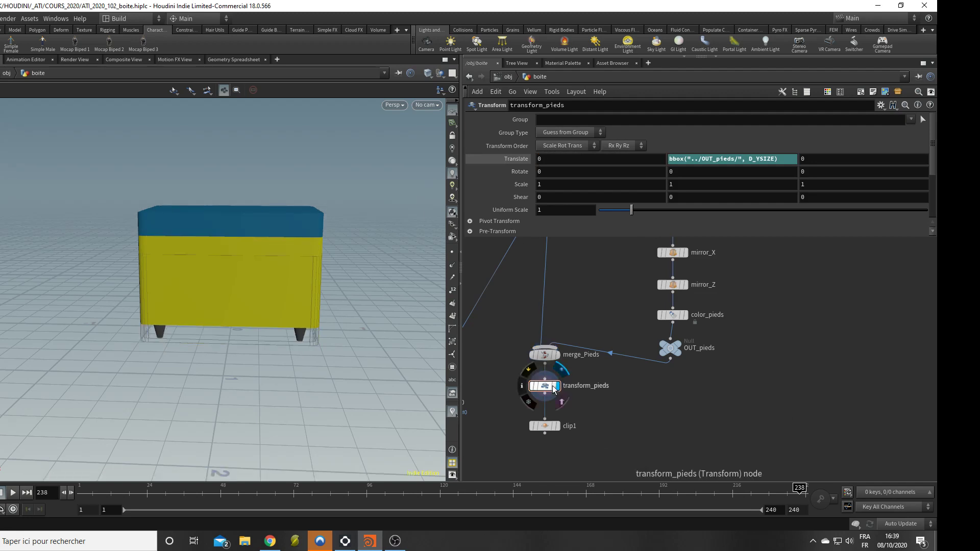
- Examine the box and its feet relative to the ground from several angles, and look over the node network
left_click_drag(291, 340, 300, 324)
middle_click_drag(620, 286, 650, 428)
scroll(647, 427, "down", 6)
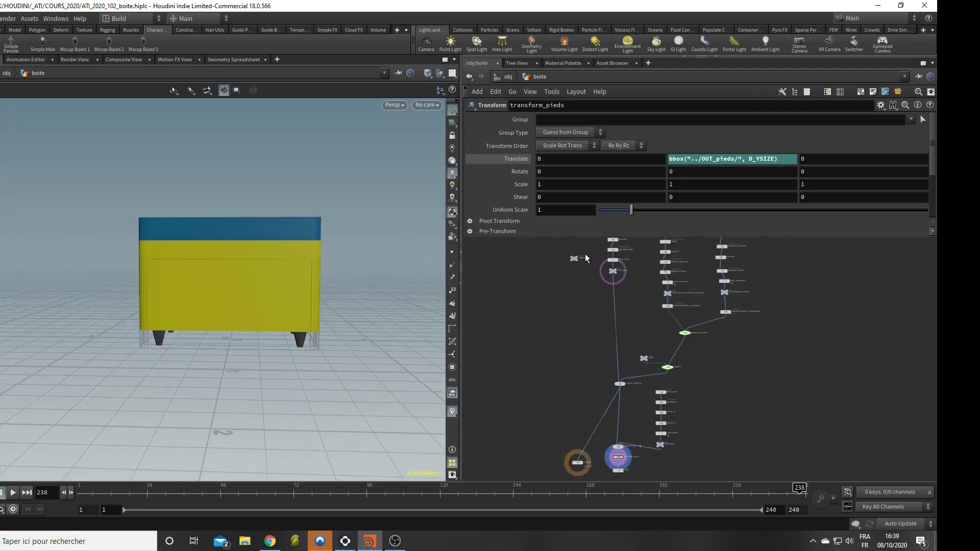
middle_click_drag(651, 276, 660, 305)
scroll(659, 304, "up", 5)
scroll(619, 313, "down", 5)
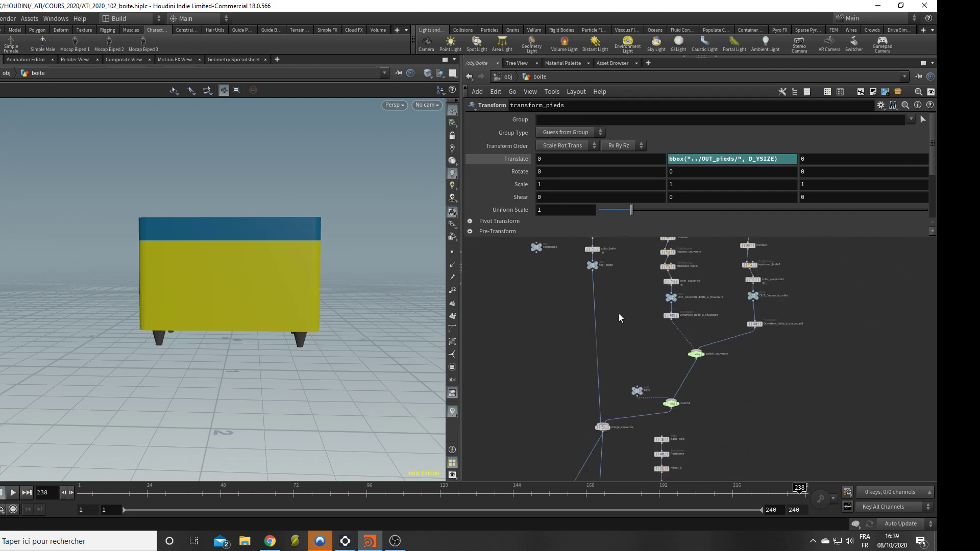
mouse_move(333, 340)
left_mouse_down()
mouse_move(333, 319)
mouse_move(371, 350)
mouse_move(350, 352)
mouse_move(350, 339)
mouse_move(332, 348)
left_mouse_up()
scroll(708, 386, "up", 4)
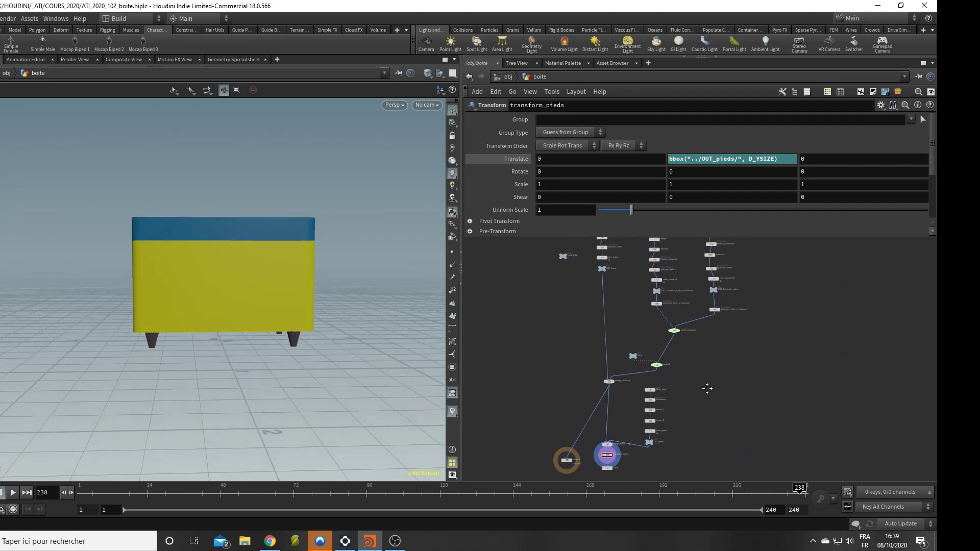
scroll(672, 337, "up", 2)
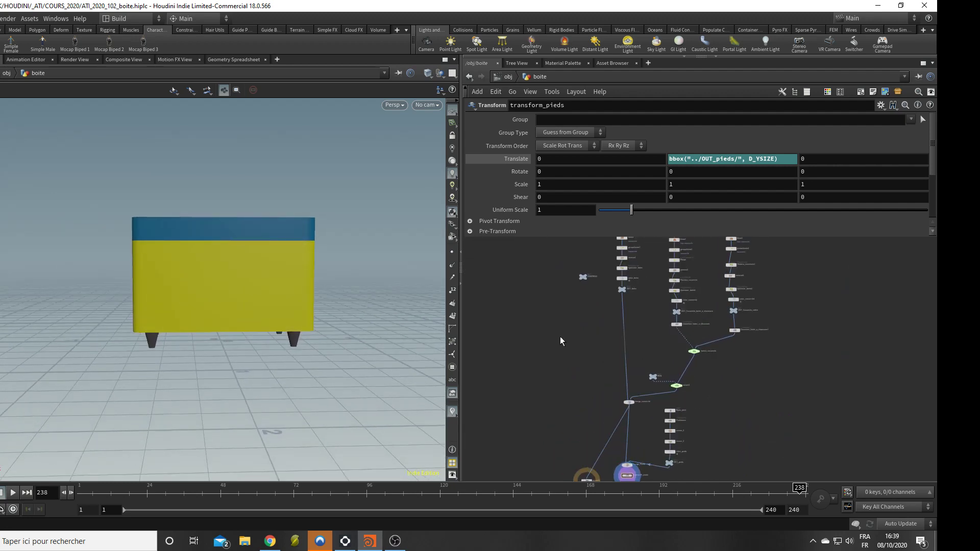
left_click_drag(328, 295, 350, 343)
middle_click_drag(566, 345, 555, 299)
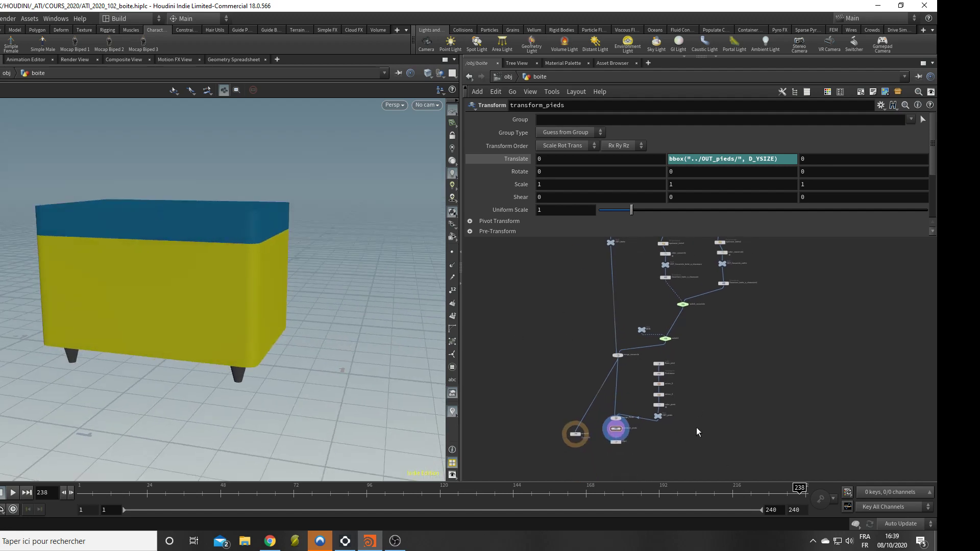
- Select the CONTROLE null, enlarge its parameter area and open its parameter interface for editing
scroll(686, 434, "up", 3)
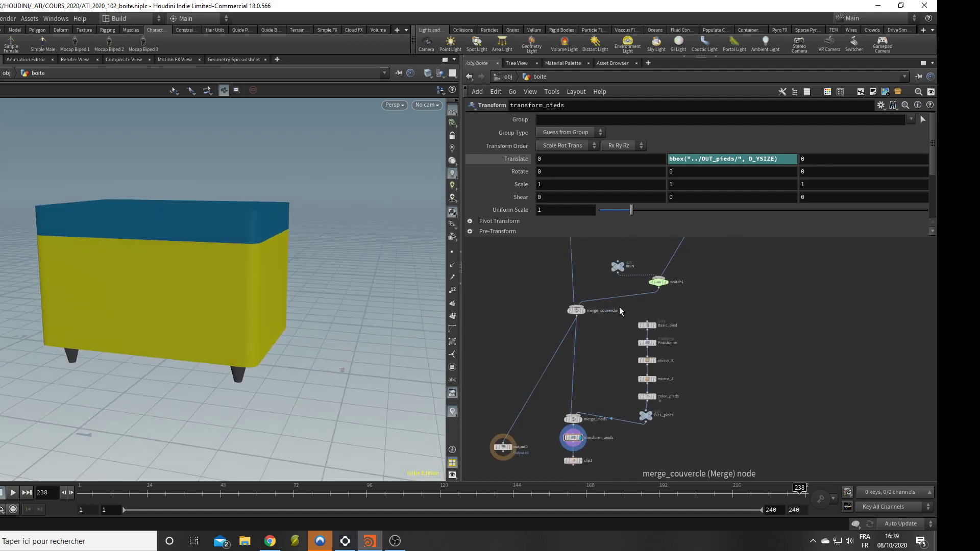
middle_click_drag(585, 274, 632, 400)
middle_click_drag(596, 298, 589, 413)
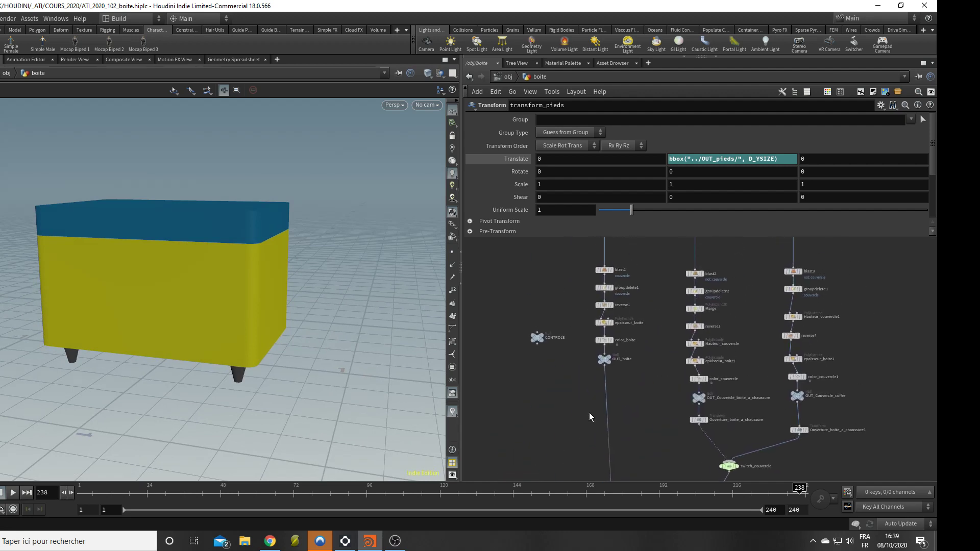
scroll(543, 348, "up", 1)
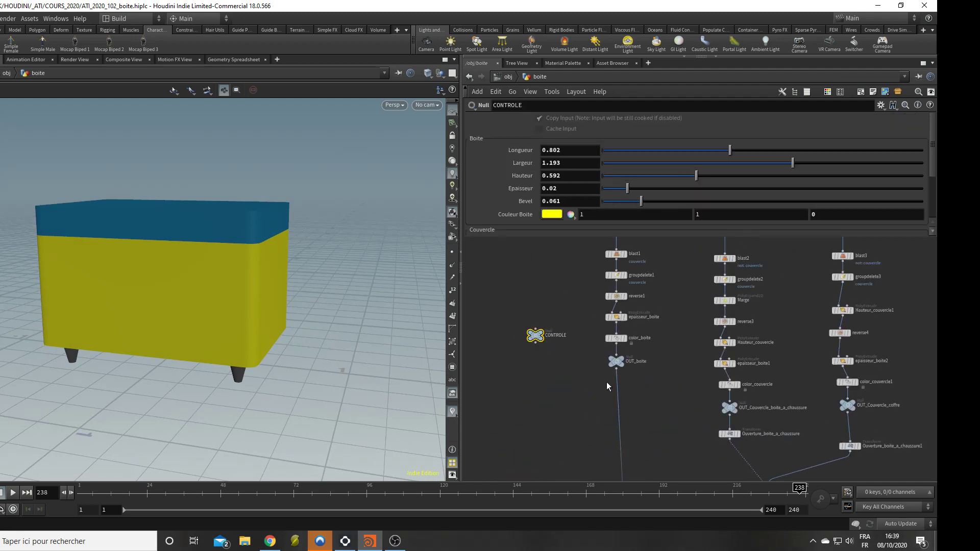
left_click_drag(557, 235, 557, 386)
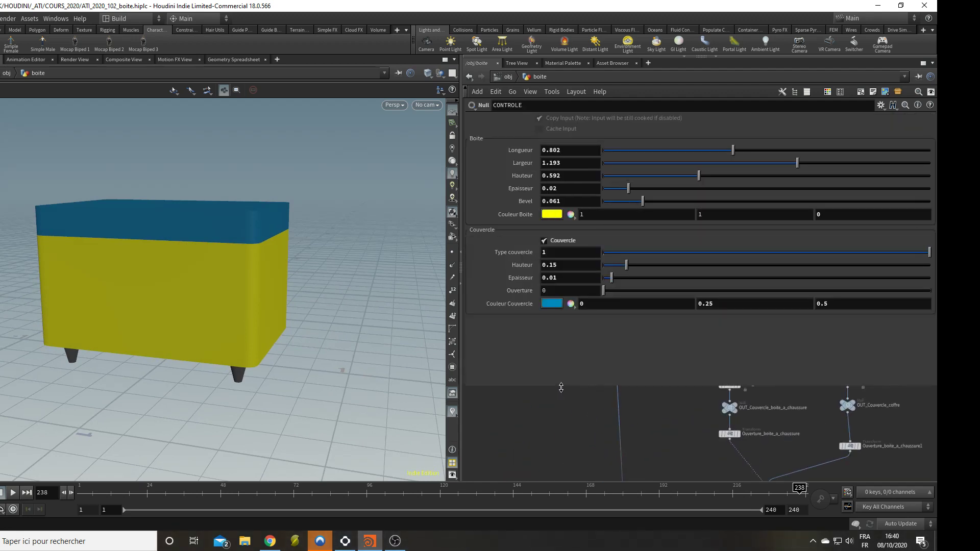
left_click(880, 105)
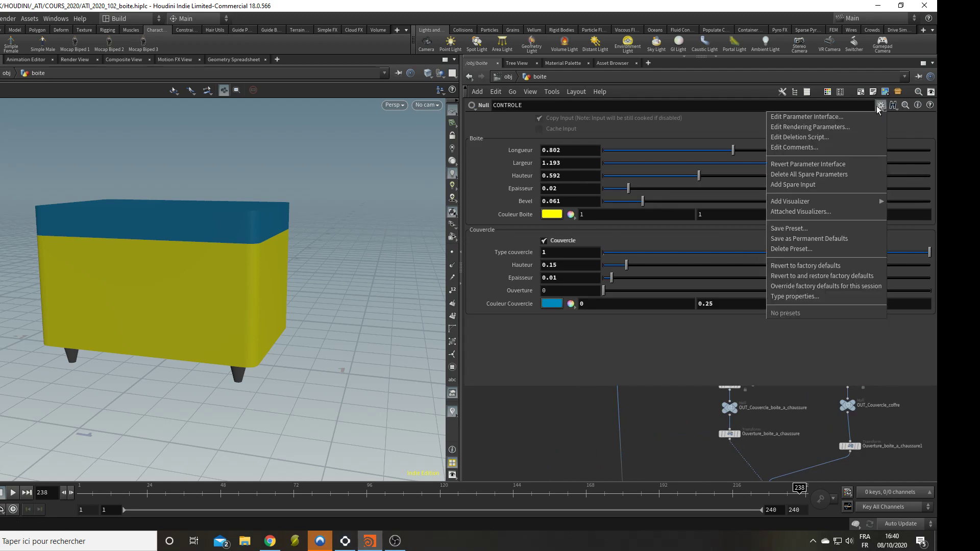
left_click(880, 105)
left_click(880, 106)
left_click(806, 116)
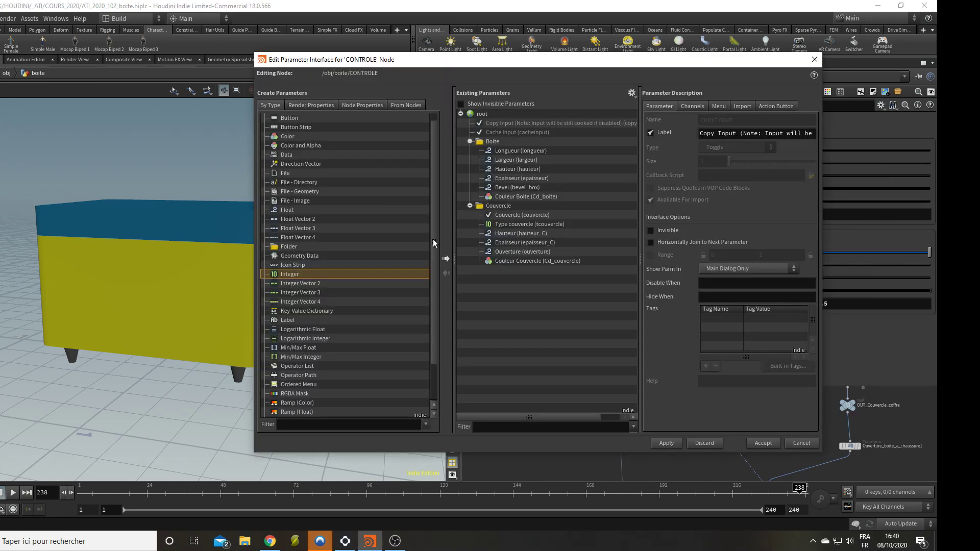
- Add a folder of type Simple labelled Pieds below the Couvercle folder
left_click_drag(289, 247, 558, 327)
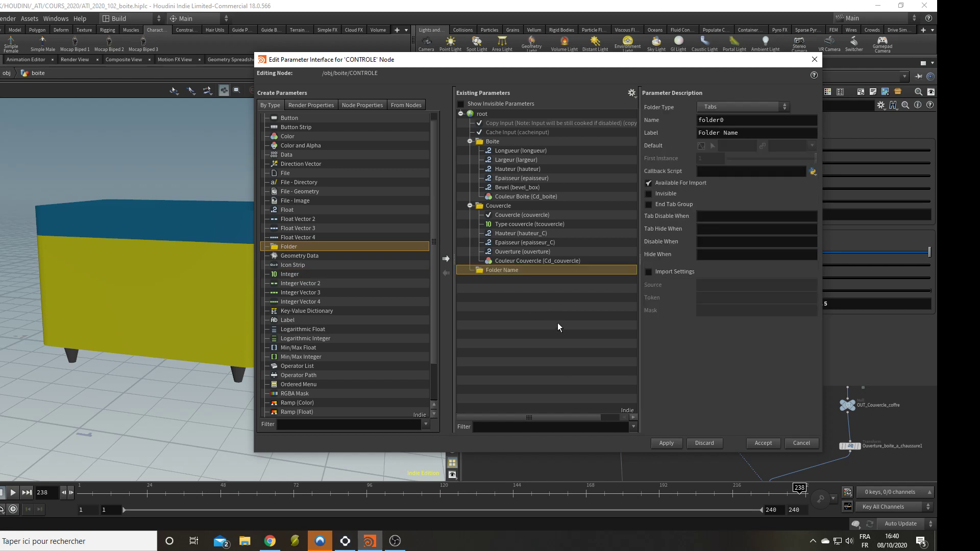
left_click(728, 108)
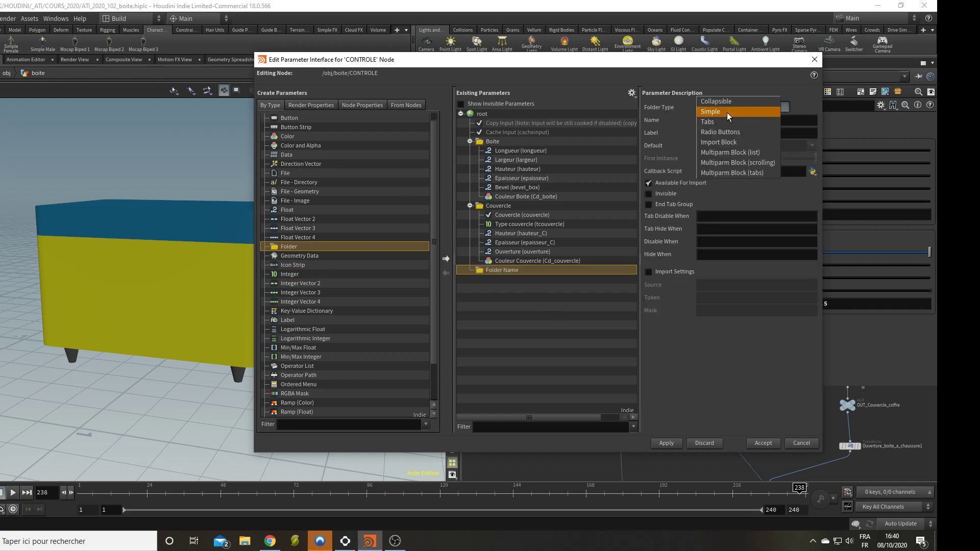
left_click(728, 112)
type("Pieds")
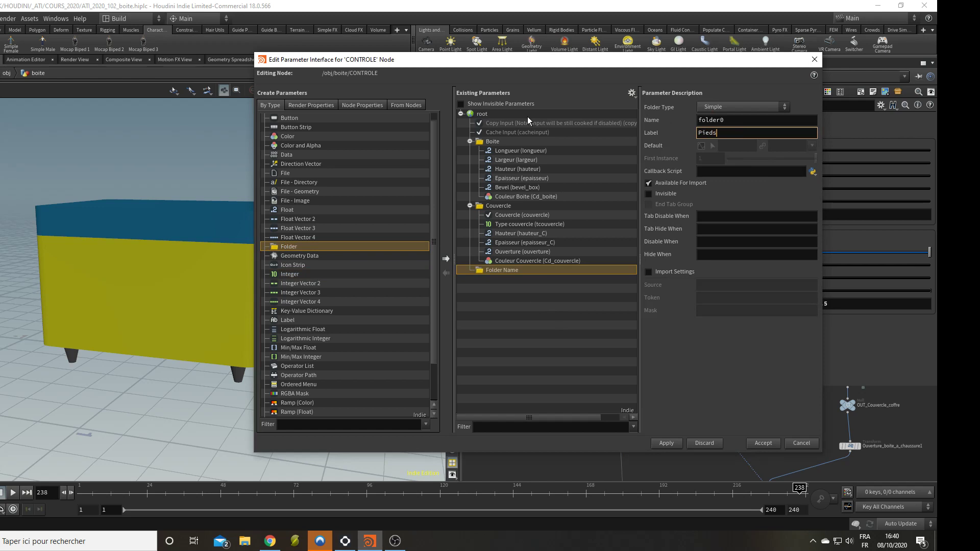
key("Return")
- Add a Float parameter inside the Pieds folder, named hauteurP and labelled Hauteur Pieds
left_click(281, 218)
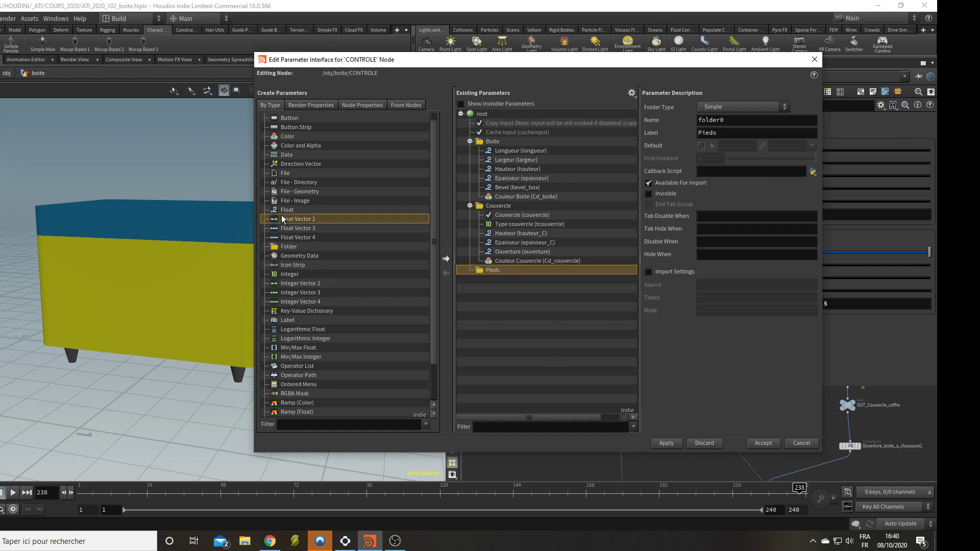
left_click(279, 210)
left_click_drag(281, 210, 487, 275)
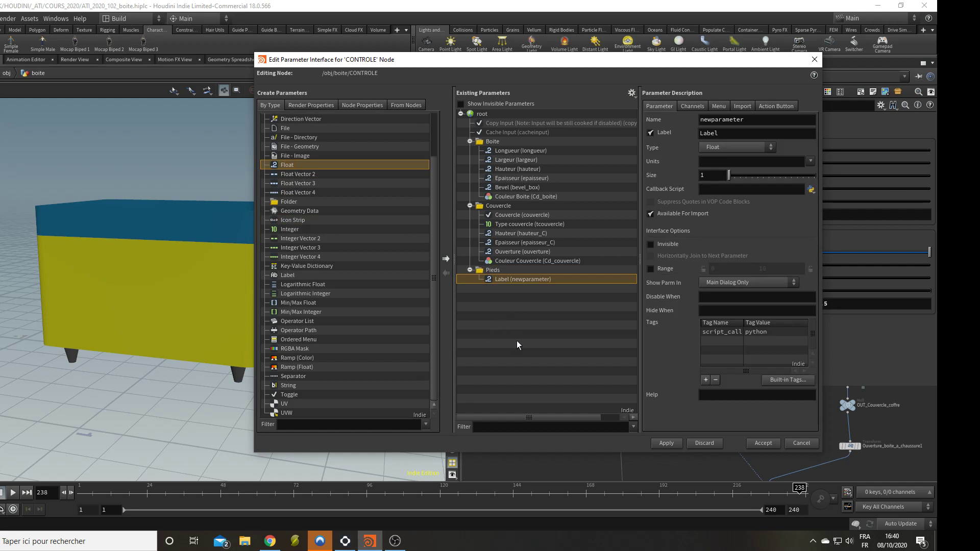
double_click(776, 116)
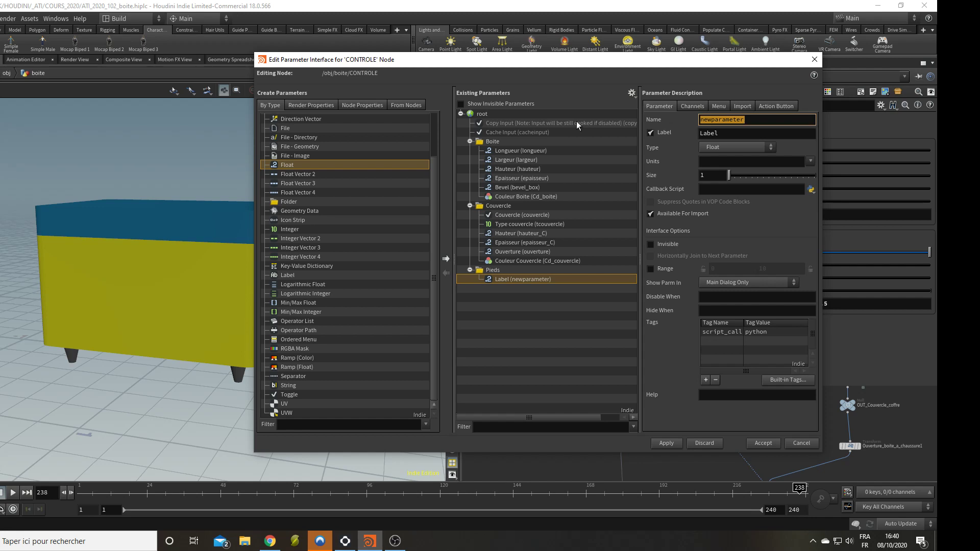
type("h_")
type("auteur")
type("P")
key("Tab")
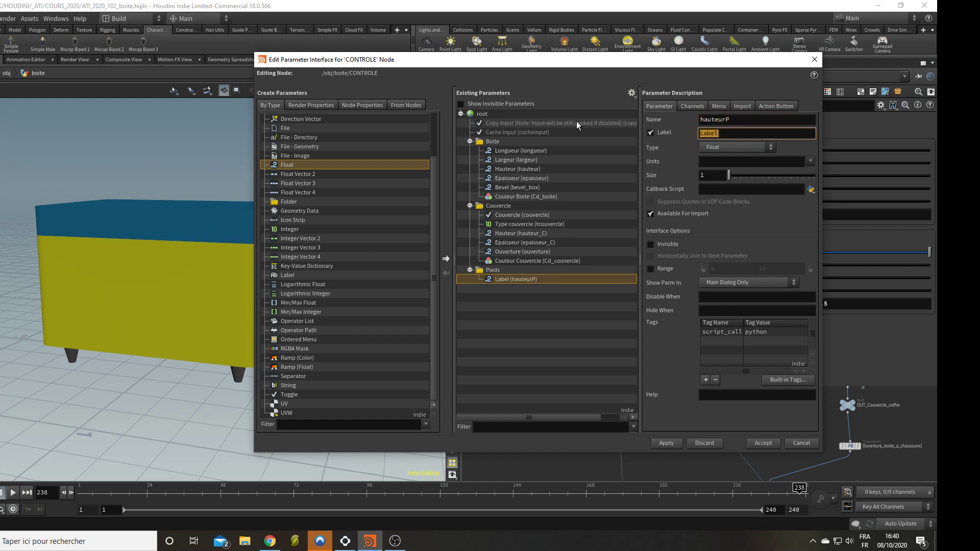
type("Hauteur Pieds")
key("Return")
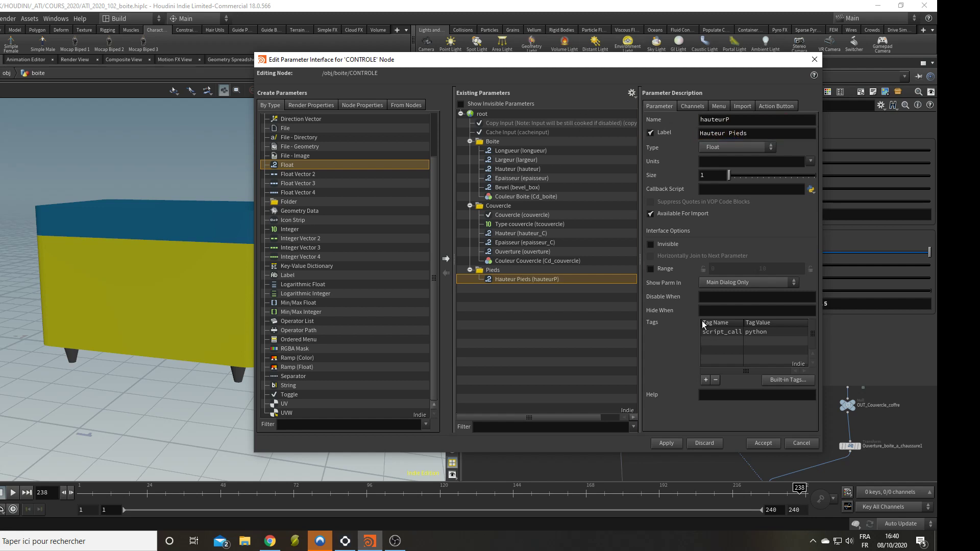
- Enable a range of 0.01 to 1 for the Hauteur Pieds parameter and apply the change
left_click(651, 269)
left_click(725, 269)
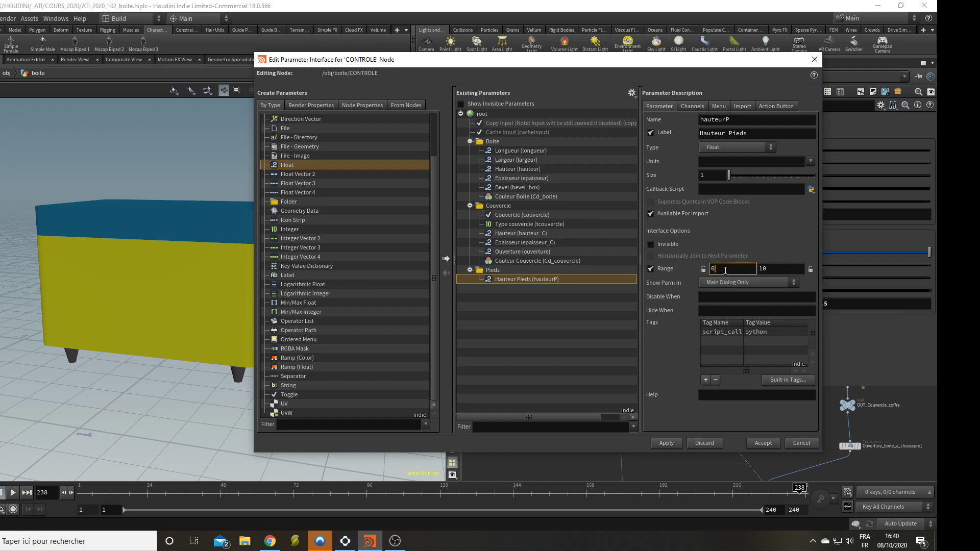
type(".01")
key("Return")
left_click(769, 268)
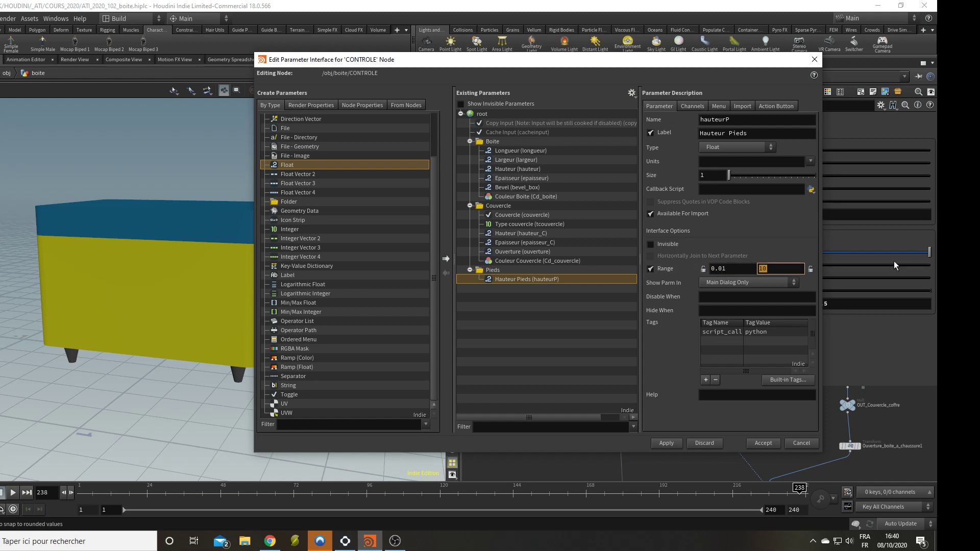
type("1")
key("Return")
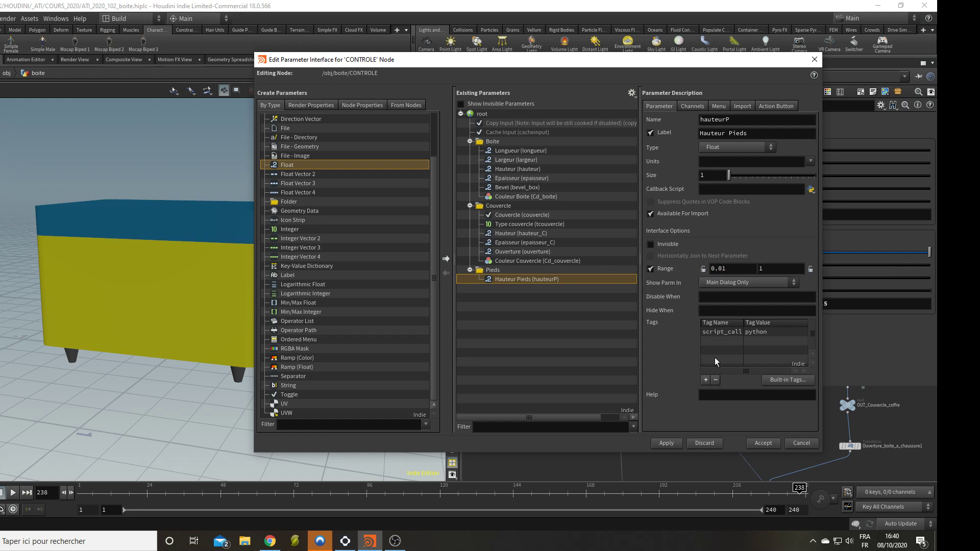
left_click(672, 444)
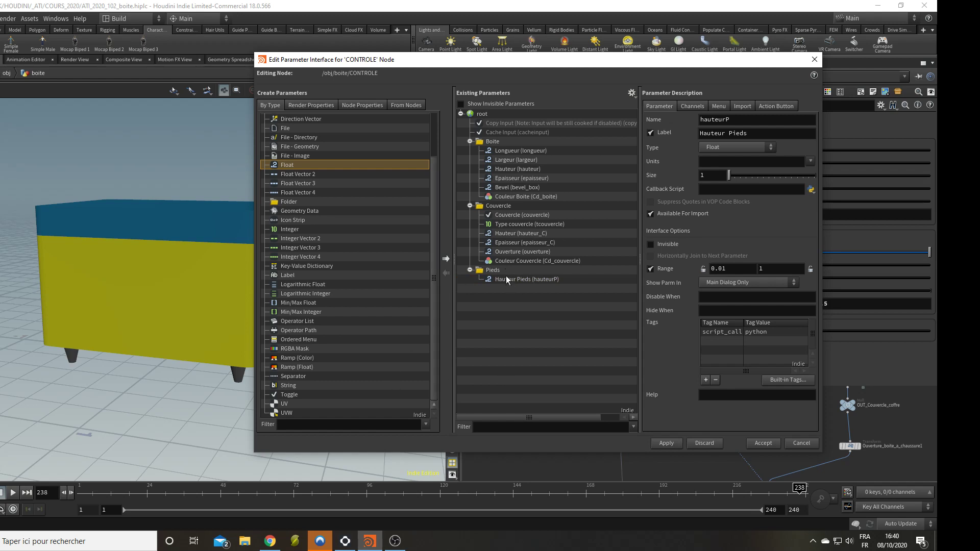
- Duplicate the Couleur Couvercle parameter and move the copy into the Pieds folder below Hauteur Pieds
left_click(515, 261)
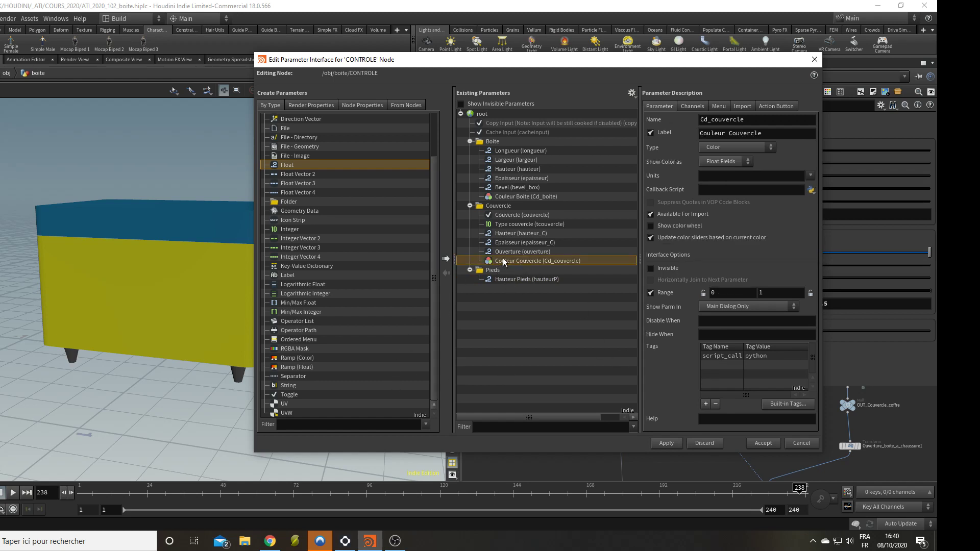
right_click(504, 263)
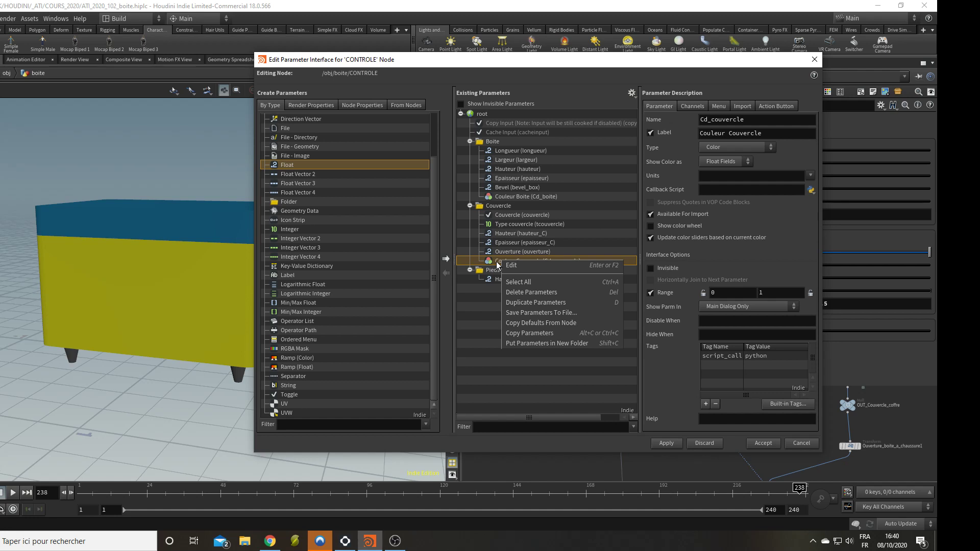
left_click(531, 302)
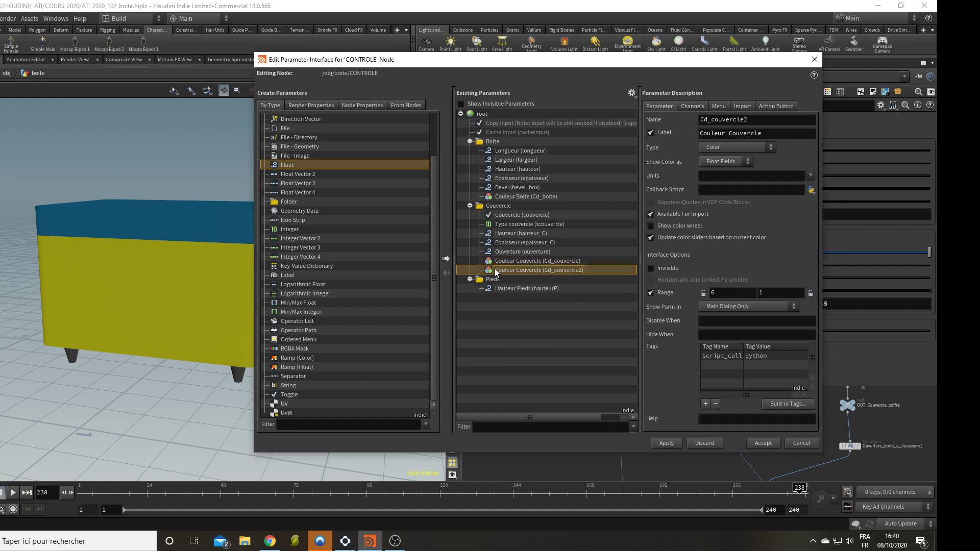
left_click_drag(495, 272, 490, 294)
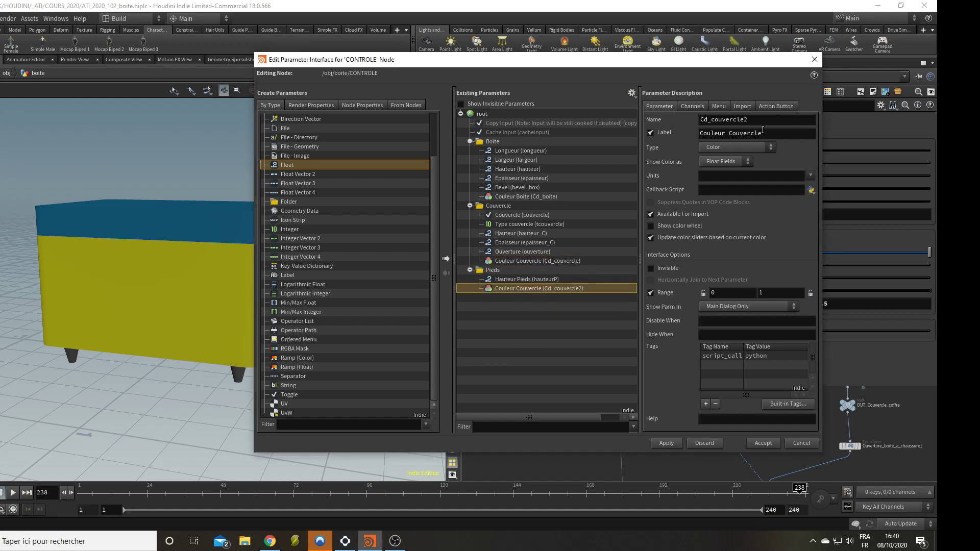
- Name the duplicated colour parameter Cd_pieds, label it Couleur Pieds, and accept the parameter interface changes
left_click_drag(738, 123, 821, 121)
type("pi")
type("Pi")
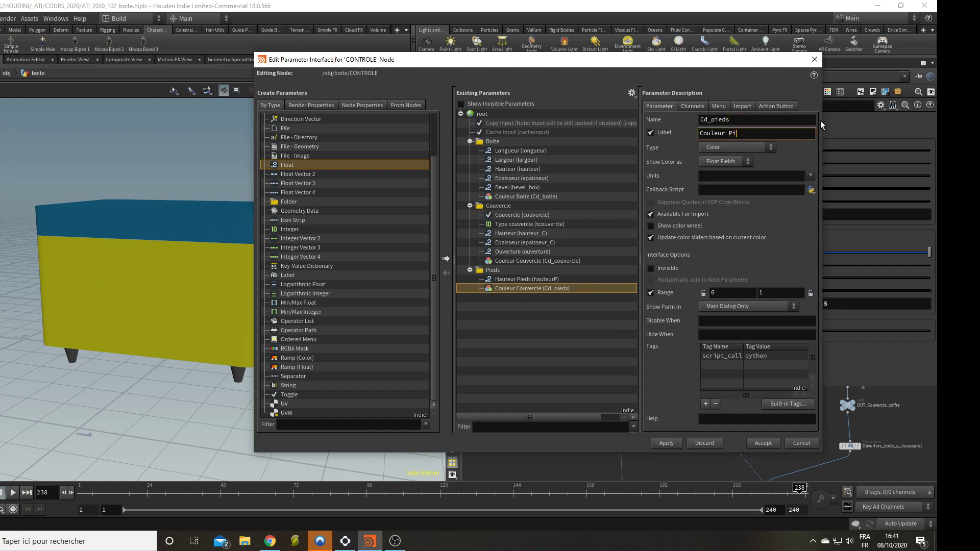
type("eds")
key("Return")
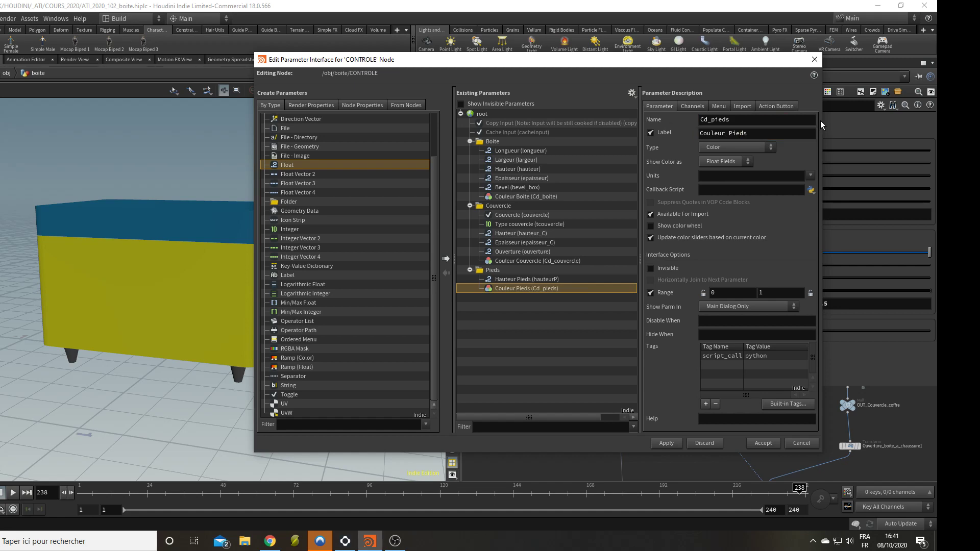
left_click(672, 446)
left_click(761, 445)
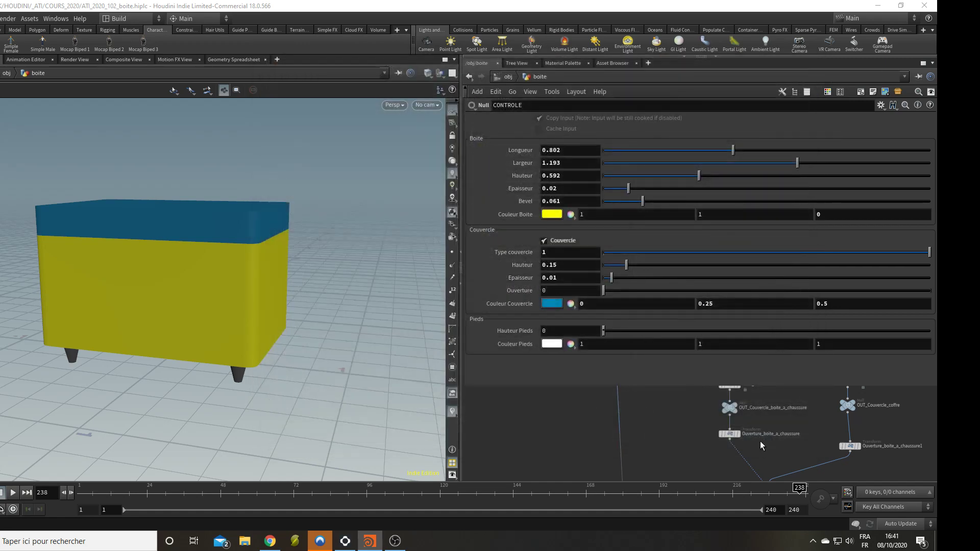
- Move the merge_Pieds, transform_pieds and clip1 nodes together further down the network, below OUT_pieds
middle_click_drag(760, 441, 730, 387)
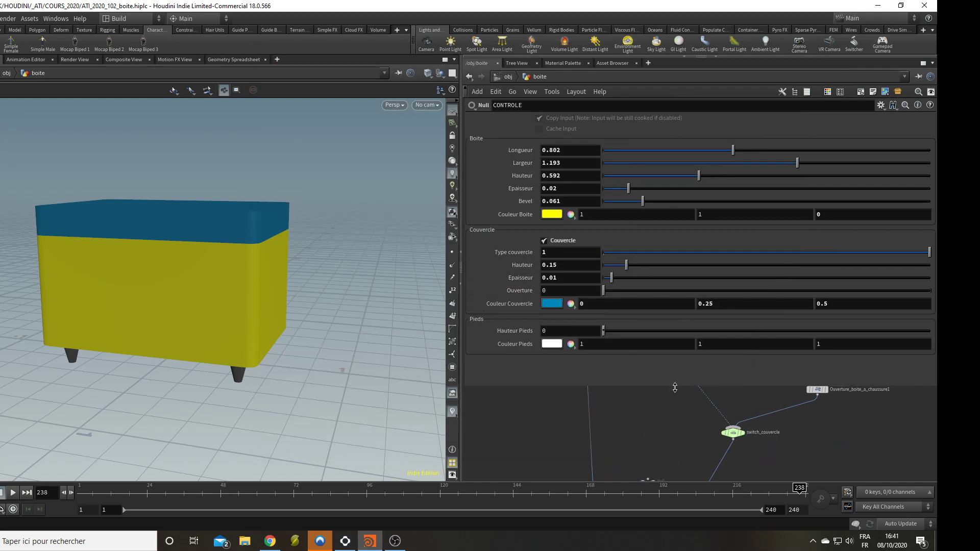
left_click_drag(675, 388, 679, 361)
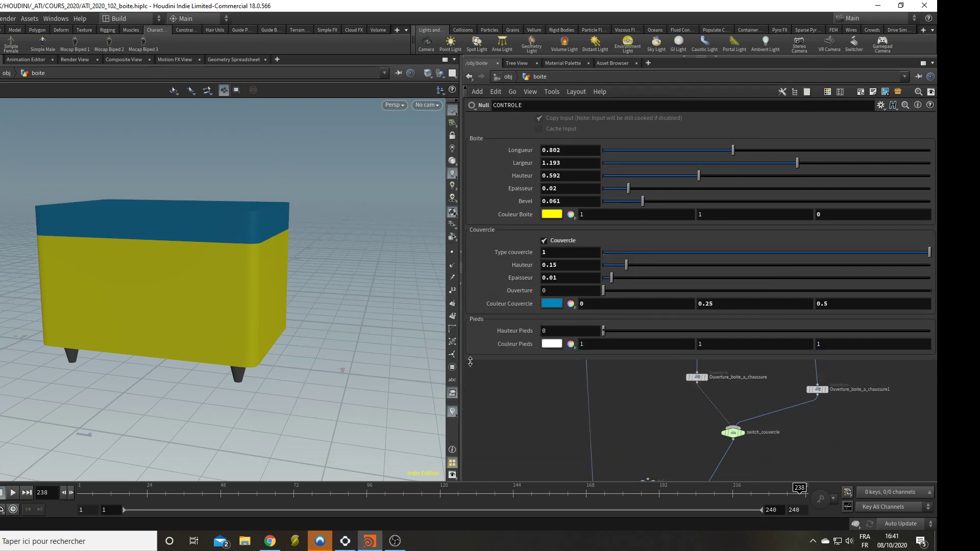
middle_click_drag(566, 415, 695, 331)
scroll(688, 441, "down", 3)
middle_click_drag(706, 408, 719, 377)
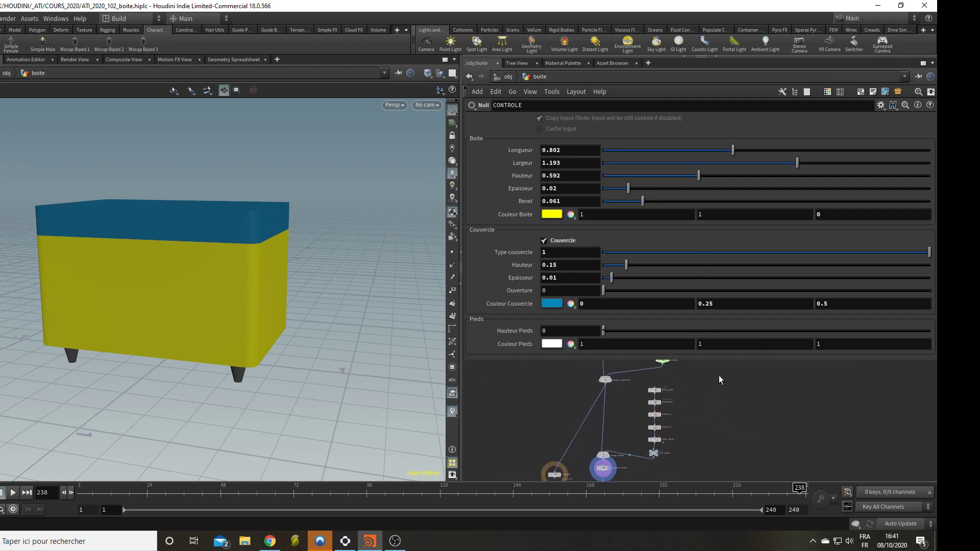
scroll(689, 421, "up", 3)
middle_click_drag(682, 434, 697, 393)
left_click_drag(572, 427, 602, 473)
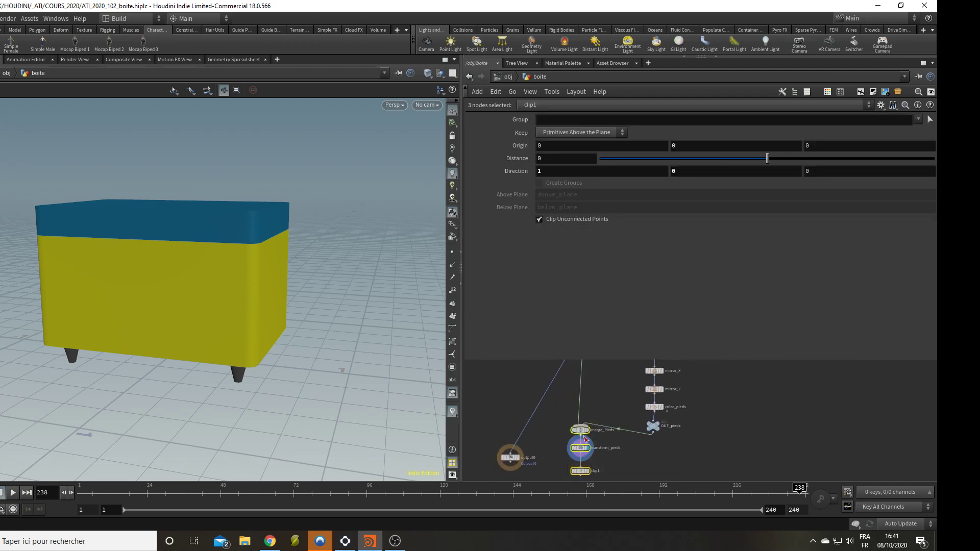
left_click_drag(579, 432, 578, 464)
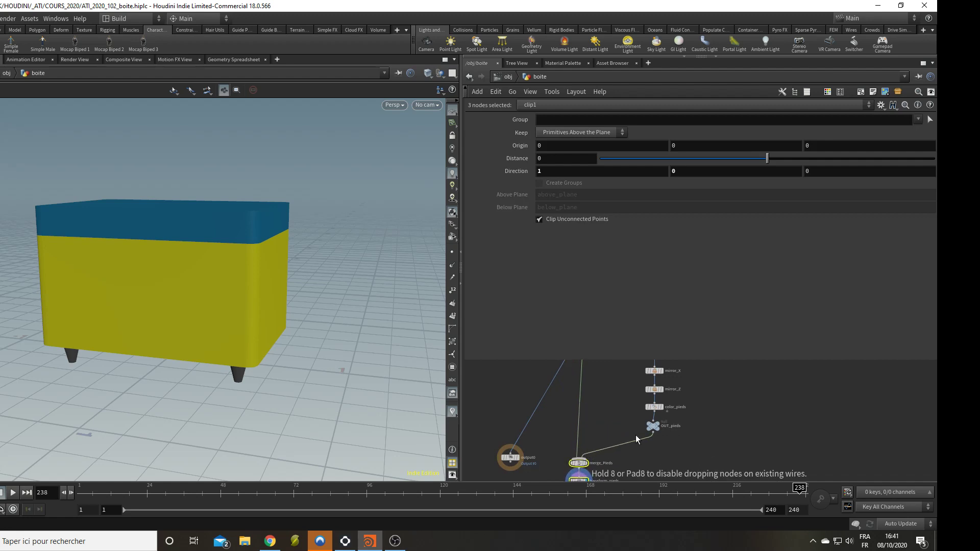
- On the CONTROLE null, set Hauteur Pieds to about 0.081 and copy that parameter
middle_click_drag(690, 398, 702, 471)
left_click(666, 408)
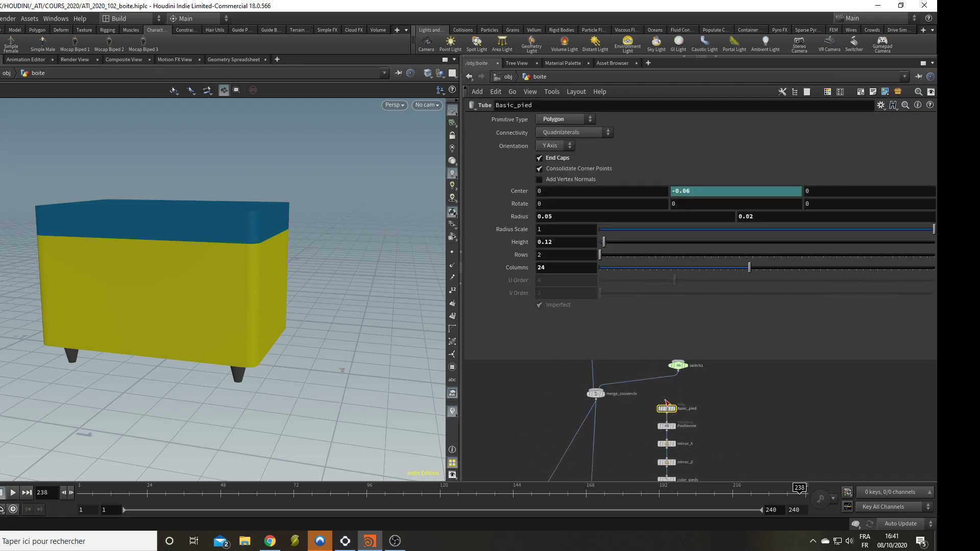
middle_click_drag(752, 391, 771, 422)
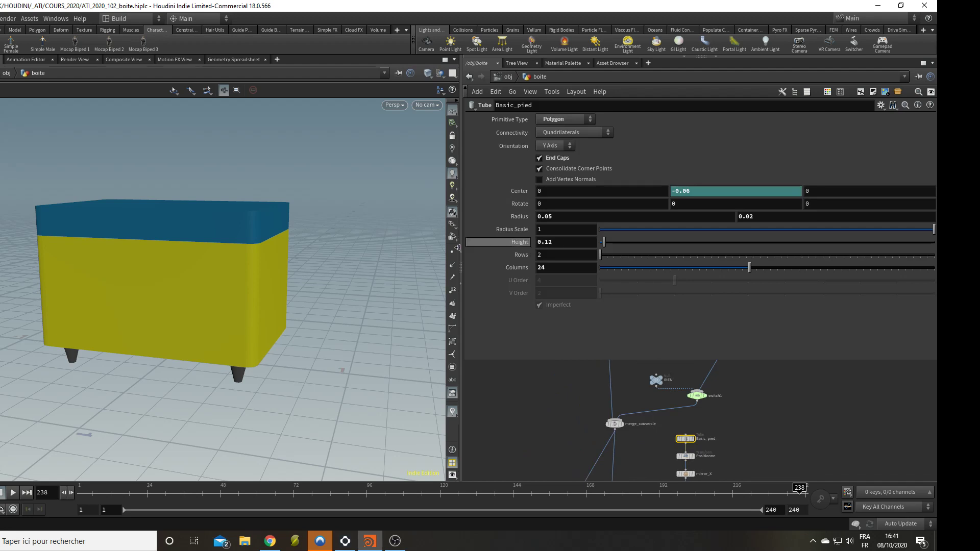
scroll(552, 416, "down", 3)
scroll(557, 391, "up", 2)
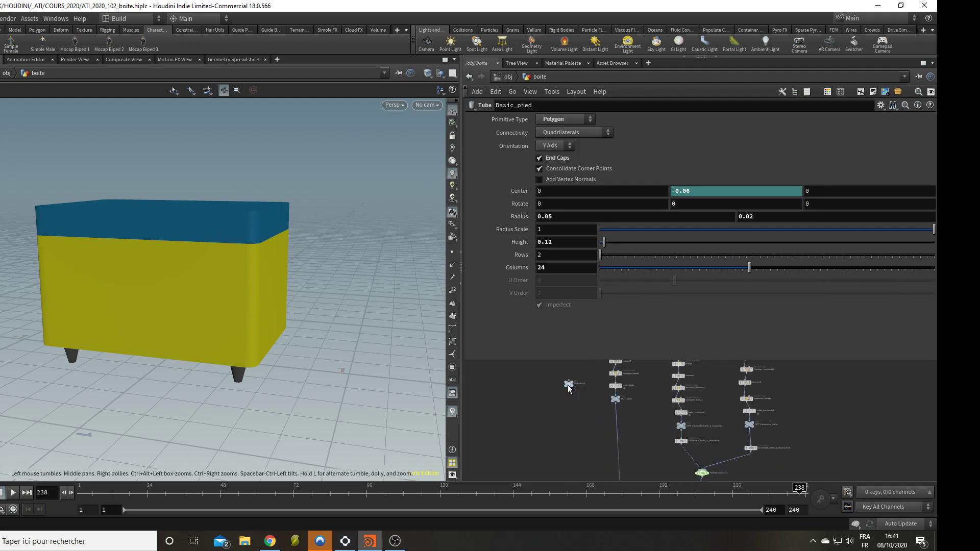
left_click(567, 385)
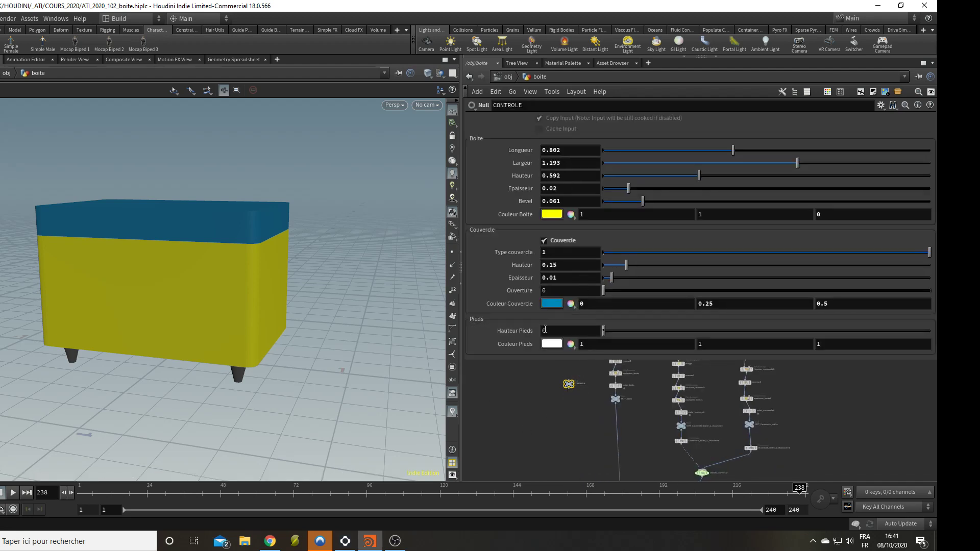
left_click_drag(604, 330, 605, 331)
left_click(628, 331)
right_click(574, 333)
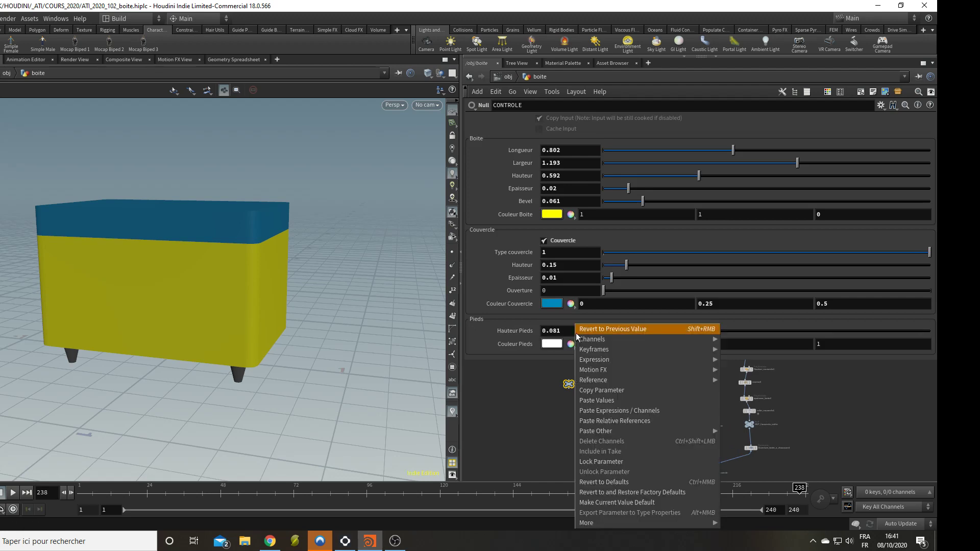
left_click(602, 391)
- Link the Height of the Basic_pied tube to the copied Hauteur Pieds parameter with a relative reference
middle_click_drag(872, 413, 867, 328)
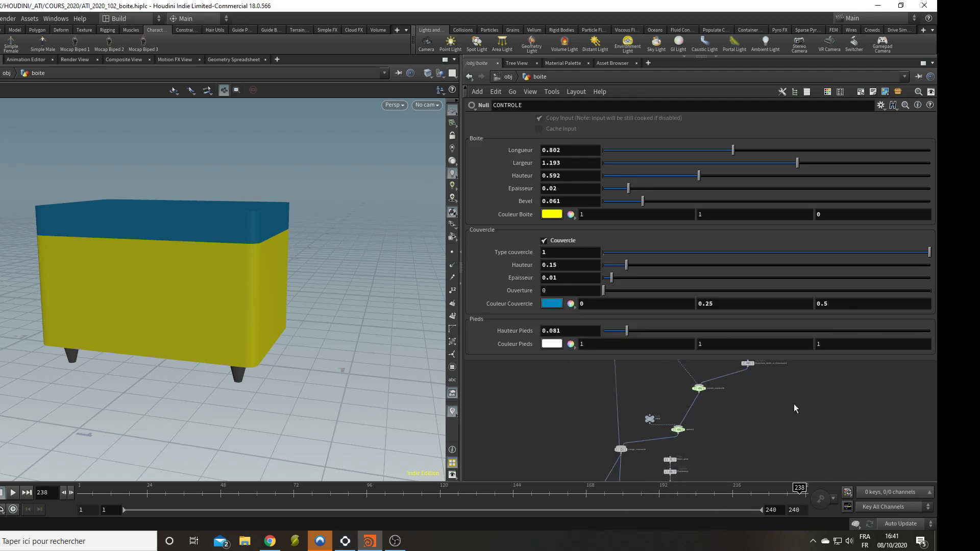
middle_click_drag(750, 421, 749, 372)
scroll(696, 407, "up", 3)
left_click(647, 409)
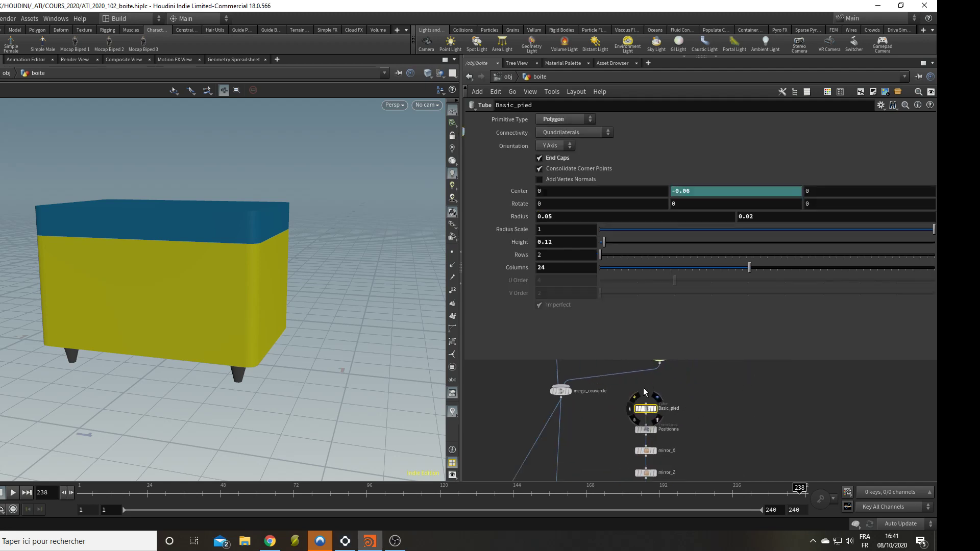
right_click(565, 243)
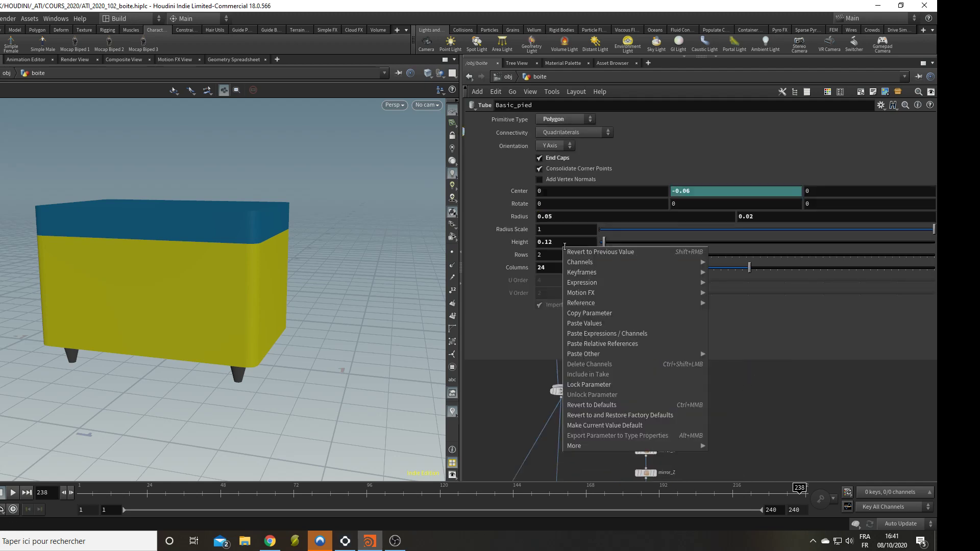
left_click(620, 345)
left_click(520, 243)
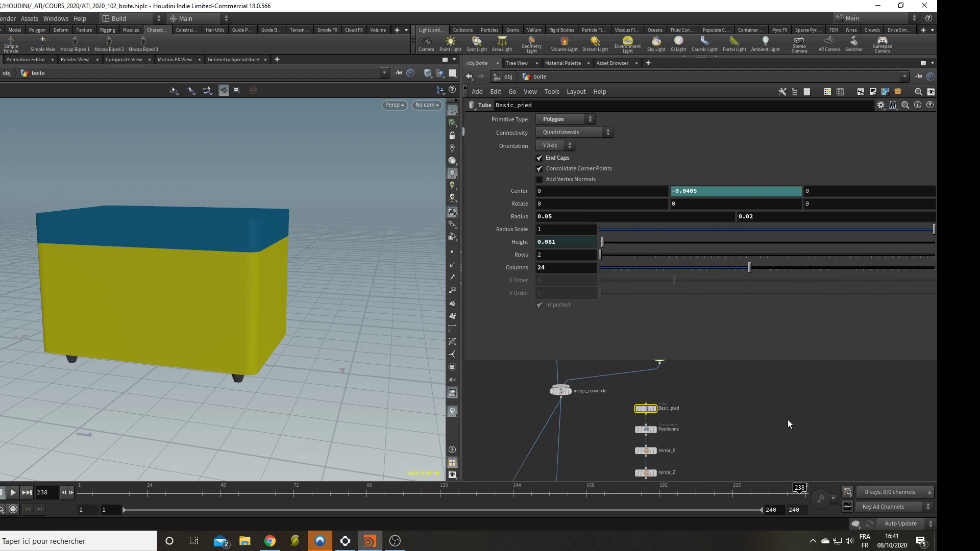
- Select the CONTROLE null again and copy its whole Couleur Pieds parameter
middle_click_drag(762, 376, 748, 461)
scroll(748, 462, "down", 3)
middle_click_drag(651, 416, 633, 473)
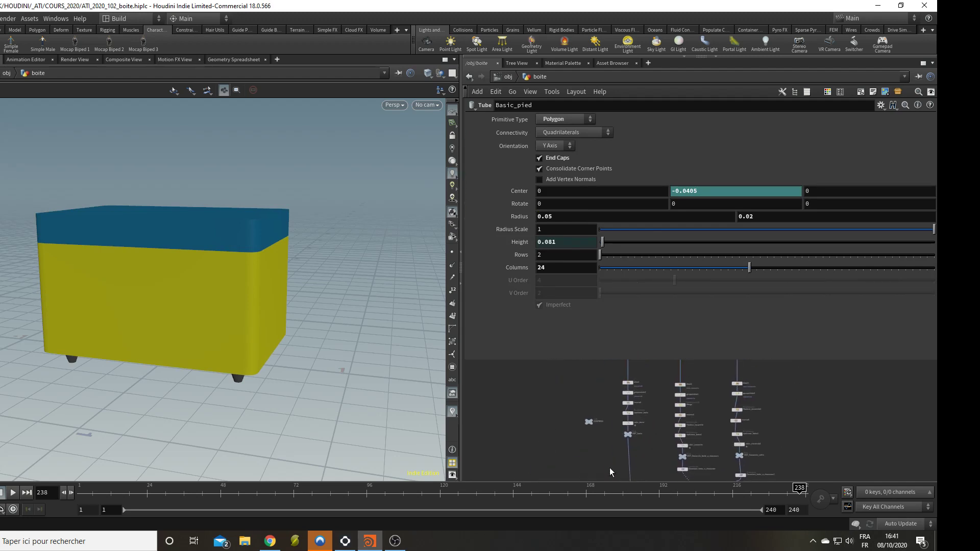
scroll(609, 468, "up", 2)
left_click(582, 405)
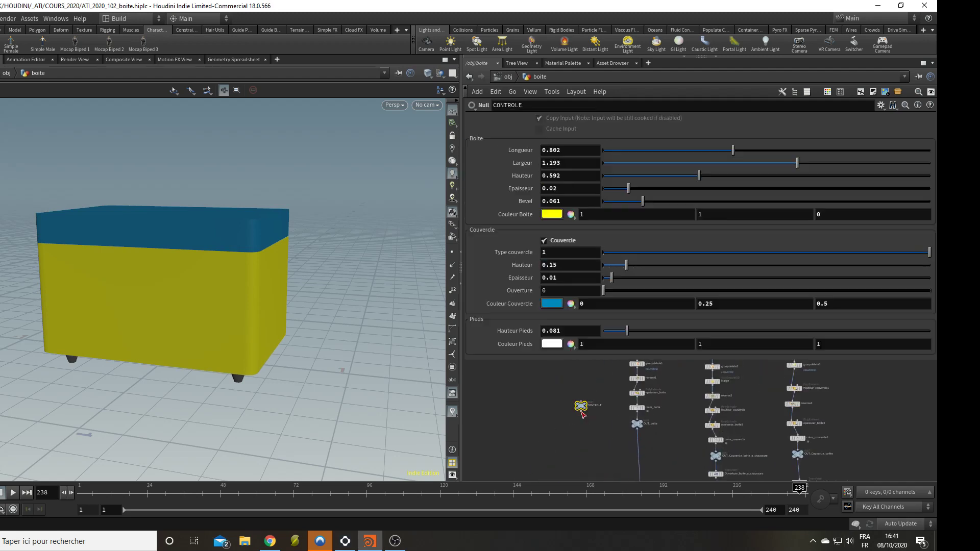
right_click(549, 345)
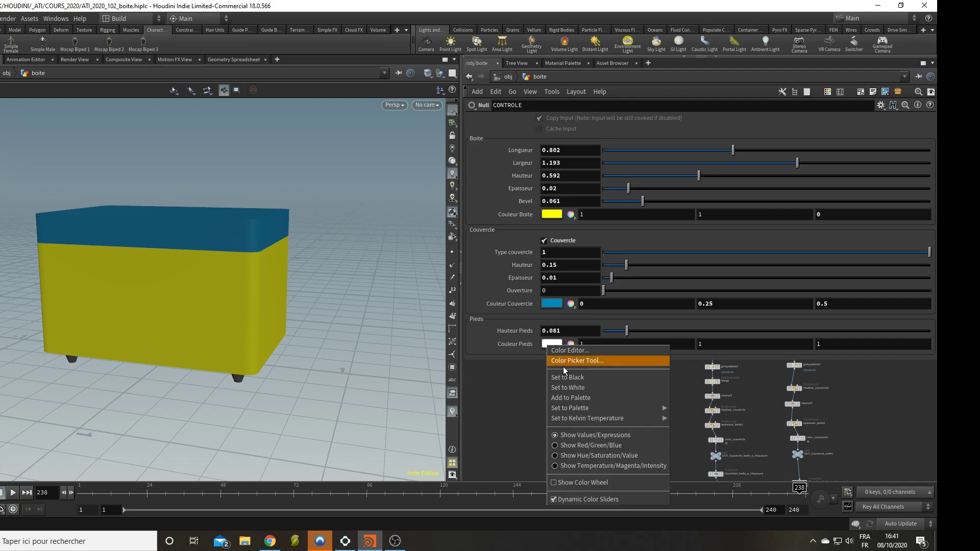
left_click(522, 344)
right_click(522, 344)
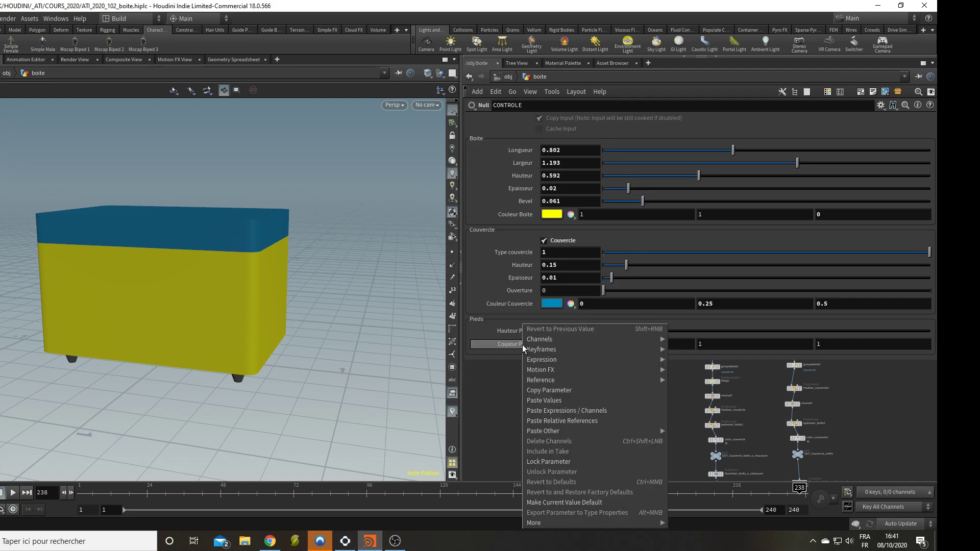
left_click(547, 391)
- Link the Color of the color_pieds node to the copied Couleur Pieds parameter with a relative reference
middle_click_drag(596, 402, 590, 271)
middle_click_drag(831, 452, 811, 340)
scroll(683, 418, "up", 1)
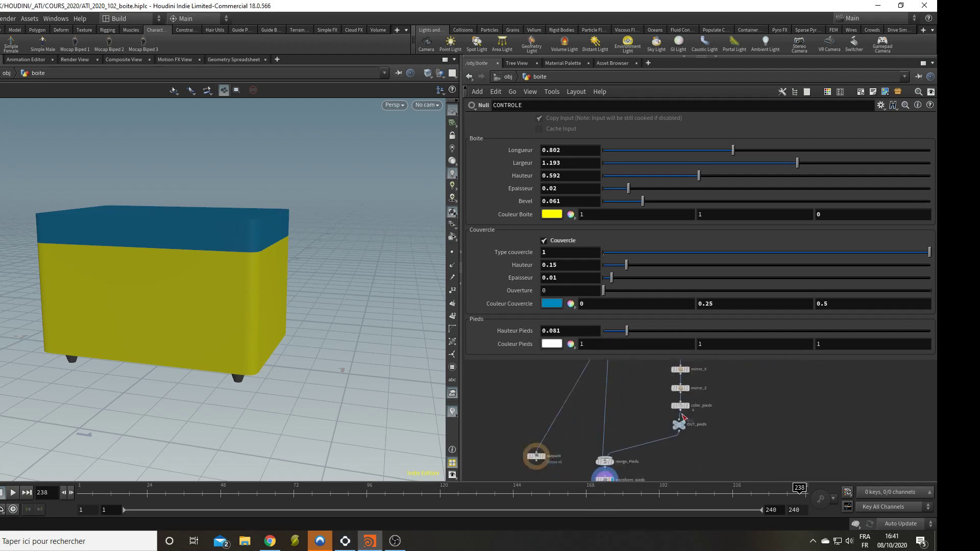
middle_click_drag(683, 418, 648, 387)
left_click(635, 383)
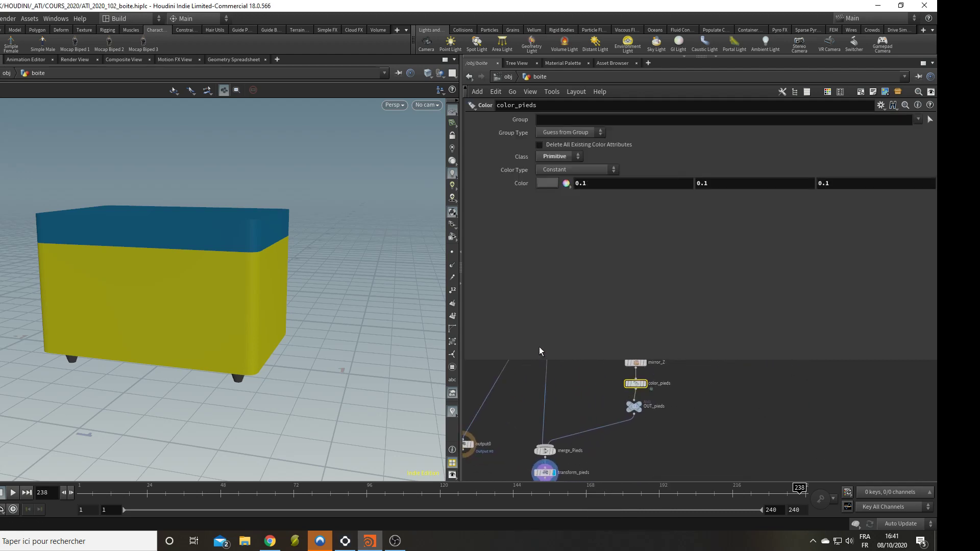
right_click(519, 182)
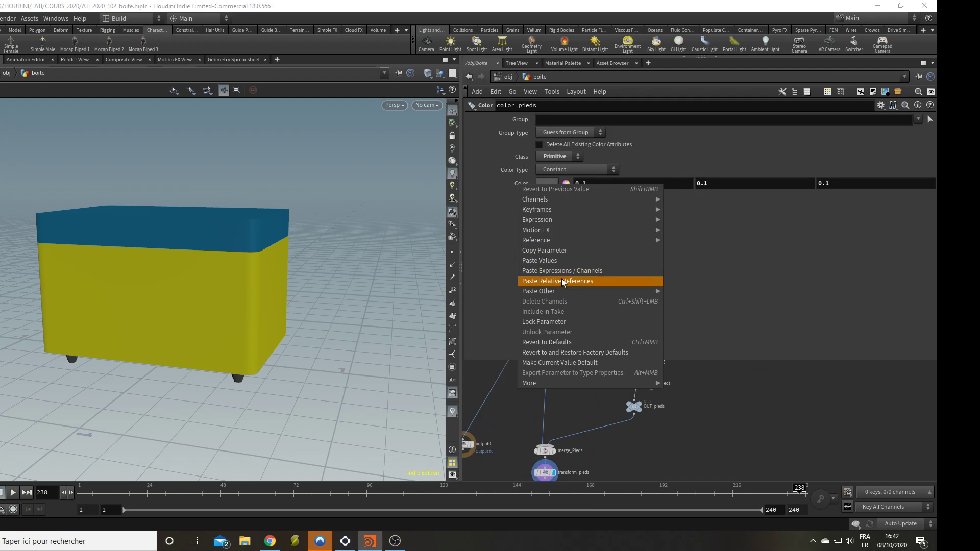
left_click(558, 278)
left_click(522, 186)
- Return to the CONTROLE null, enlarge its parameter area and raise Hauteur Pieds to about 0.094
middle_click_drag(737, 401, 758, 477)
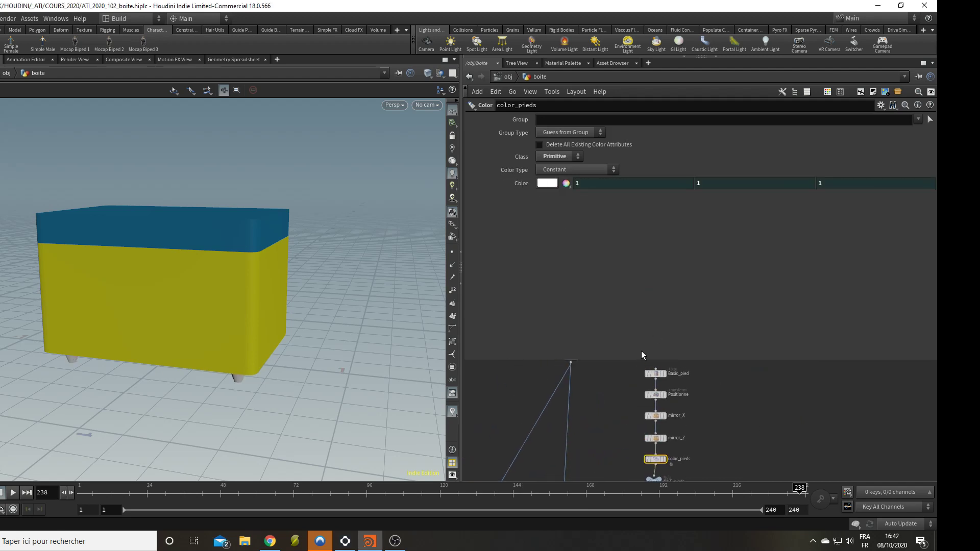
left_click_drag(639, 361, 643, 293)
scroll(715, 348, "down", 3)
middle_click_drag(715, 347, 630, 443)
scroll(630, 446, "up", 3)
left_click(612, 335)
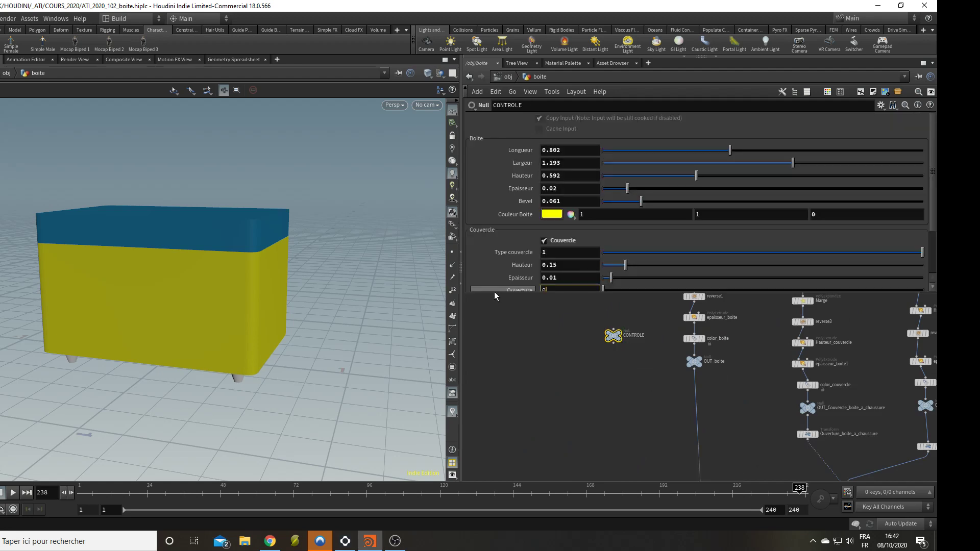
left_click_drag(493, 292, 496, 411)
mouse_move(627, 331)
left_mouse_down()
mouse_move(656, 332)
mouse_move(633, 331)
left_mouse_up()
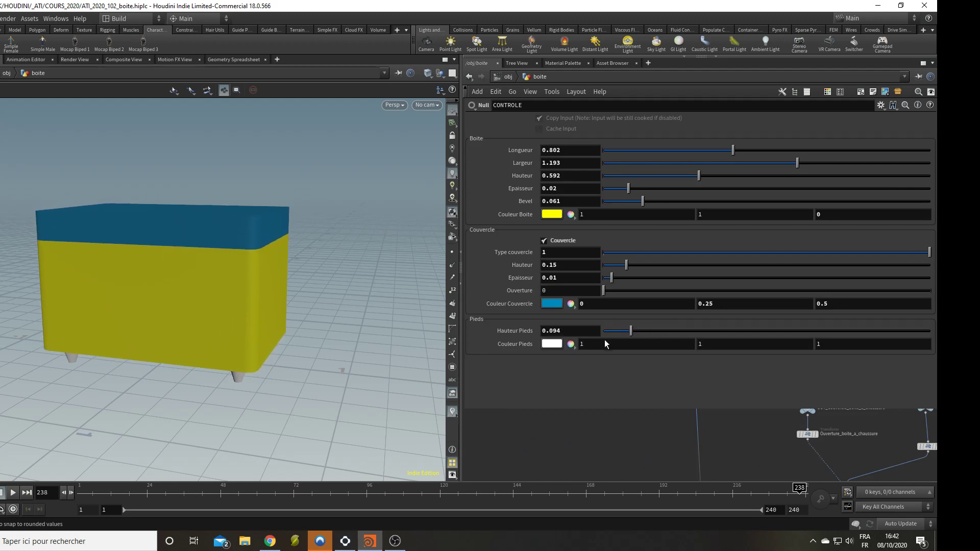
- Set Couleur Pieds to a near-black of 0.025 in all three channels and check the feet from the front
left_click(554, 344)
left_click(565, 164)
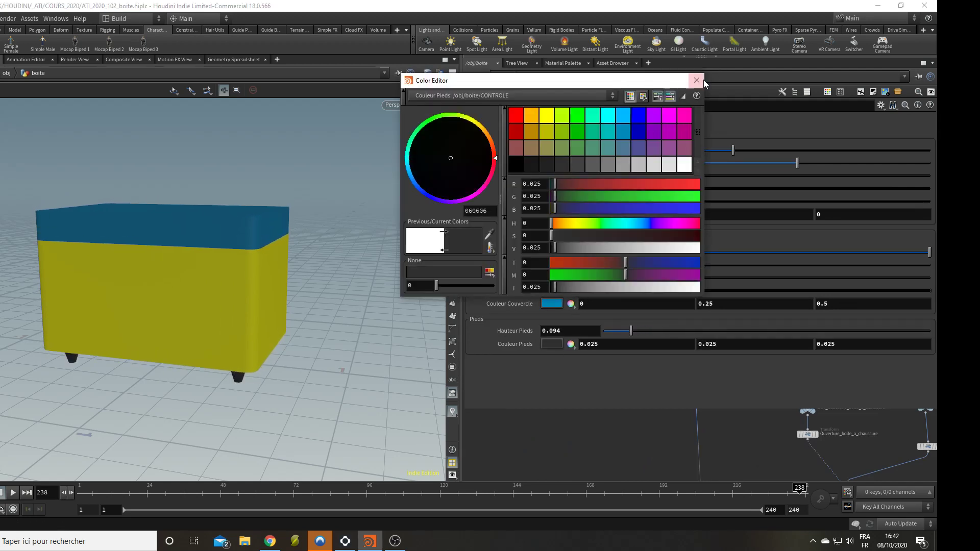
left_click(697, 80)
left_click_drag(106, 395, 274, 347)
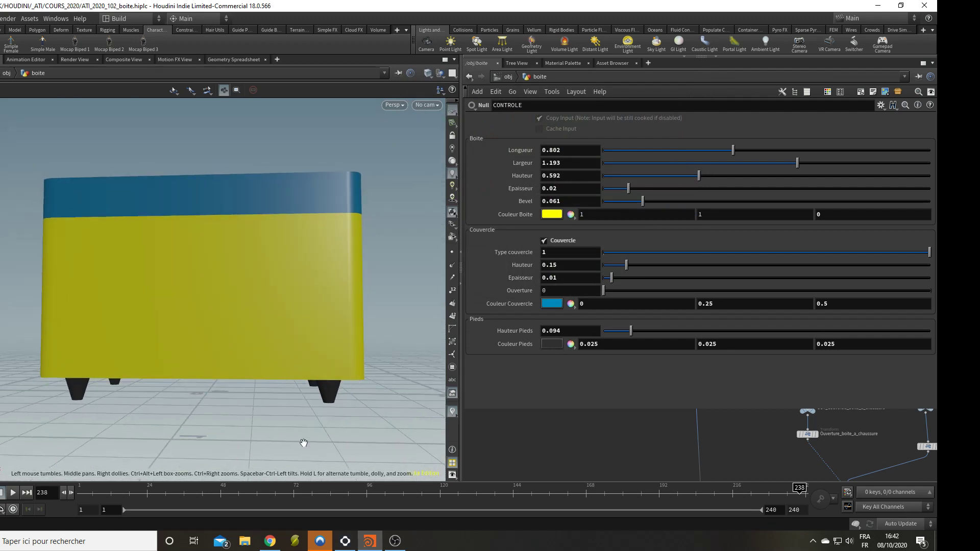
mouse_move(300, 420)
left_mouse_down()
mouse_move(303, 410)
mouse_move(301, 424)
left_mouse_up()
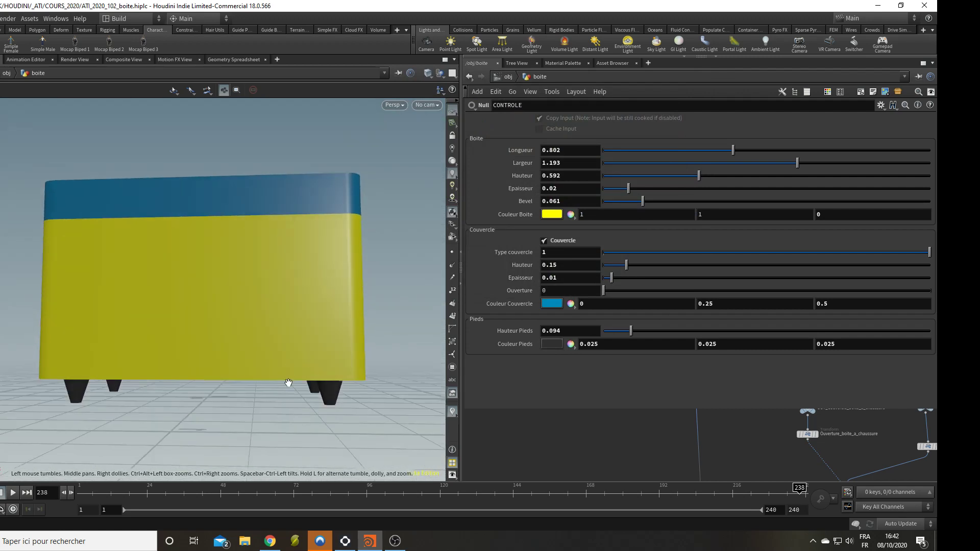
left_click_drag(223, 434, 236, 388)
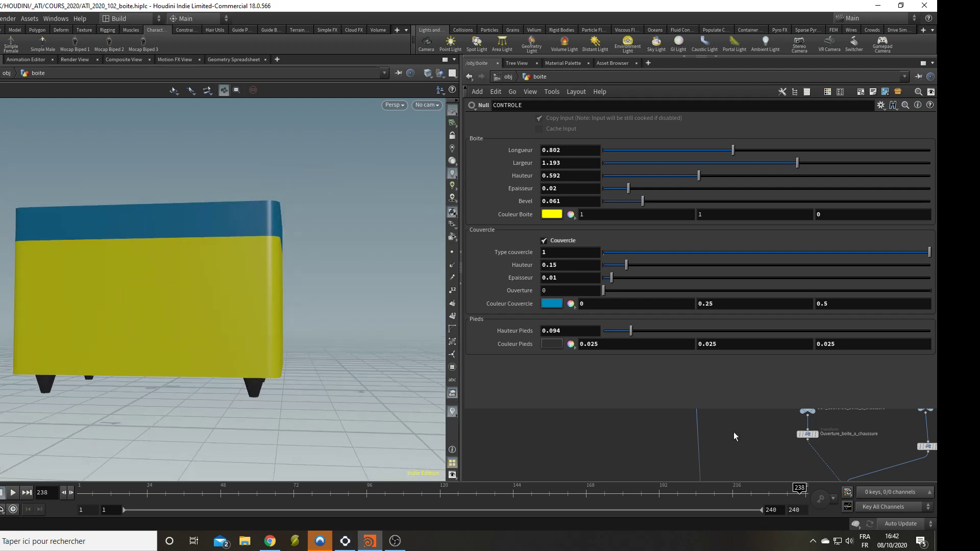
- Add a Float parameter named diameterP, labelled Diameter_Pieds, to the Pieds folder of CONTROLE, between Hauteur Pieds and Couleur Pieds
left_click(881, 105)
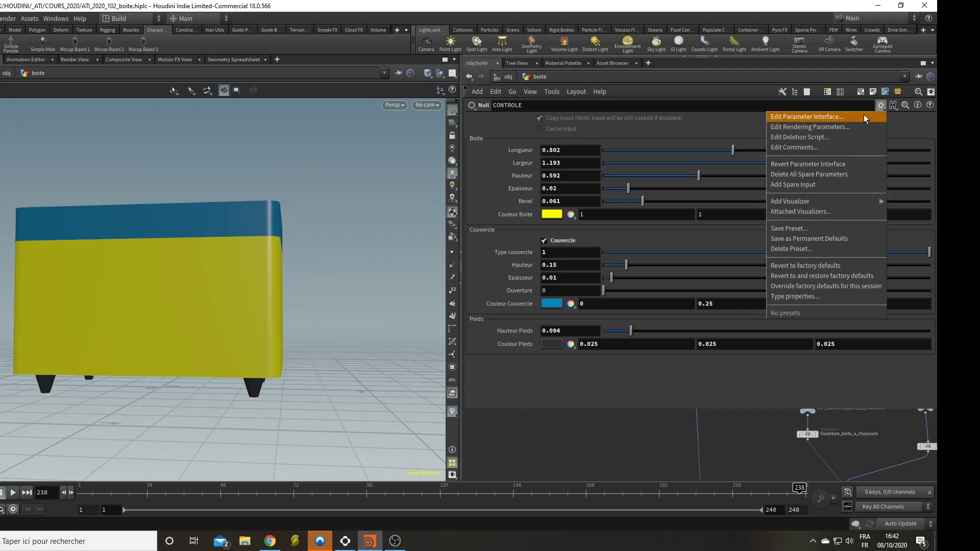
left_click(864, 115)
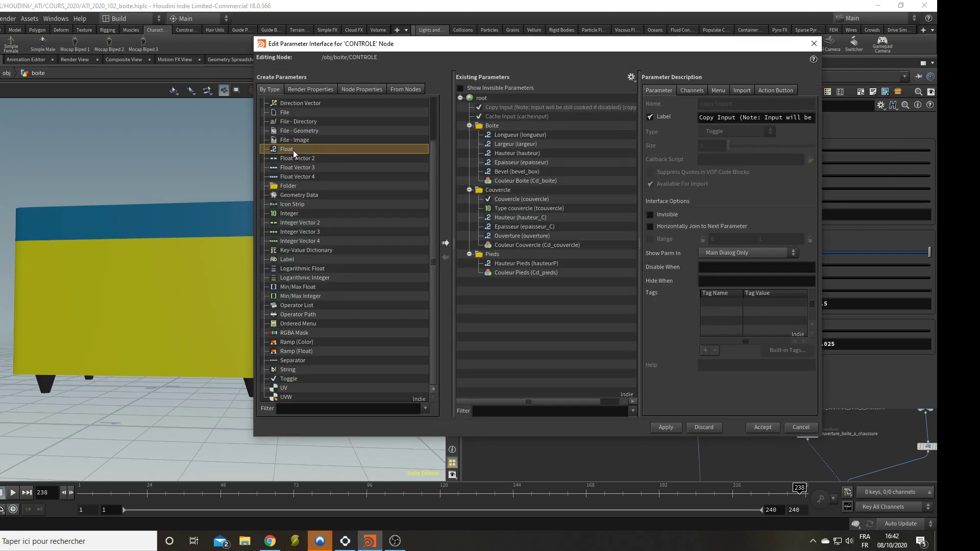
left_click_drag(293, 150, 548, 268)
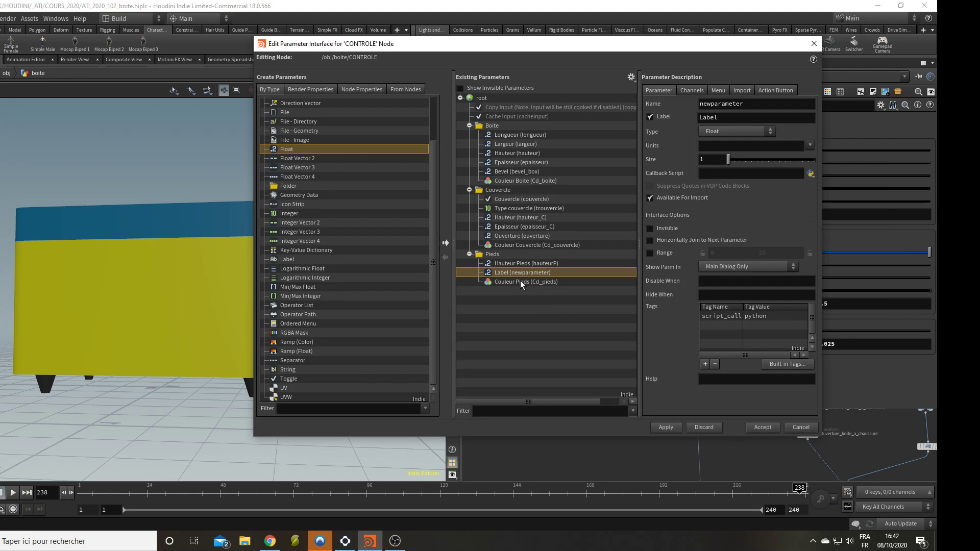
double_click(749, 106)
type("di")
key("Return")
left_click(739, 116)
type("D")
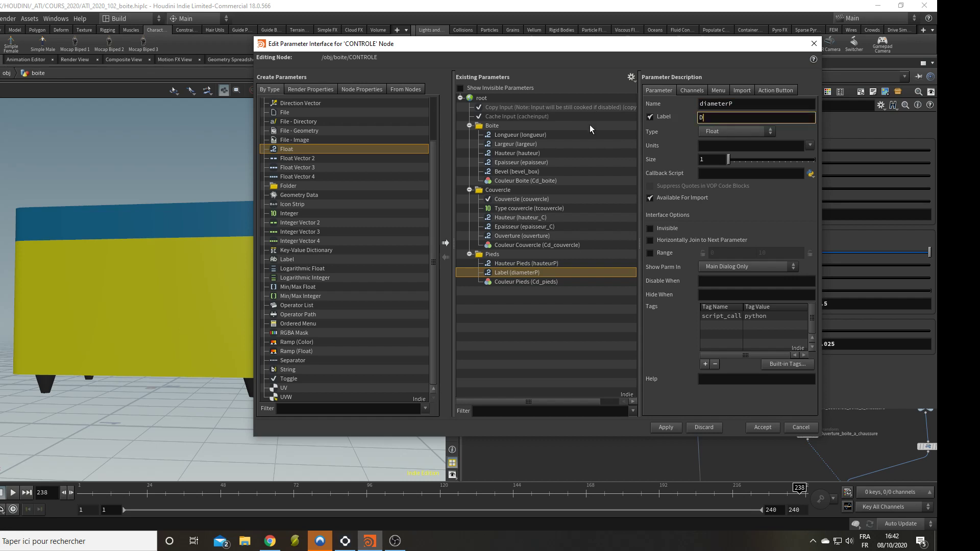
type("iameter_pieds")
key("Return")
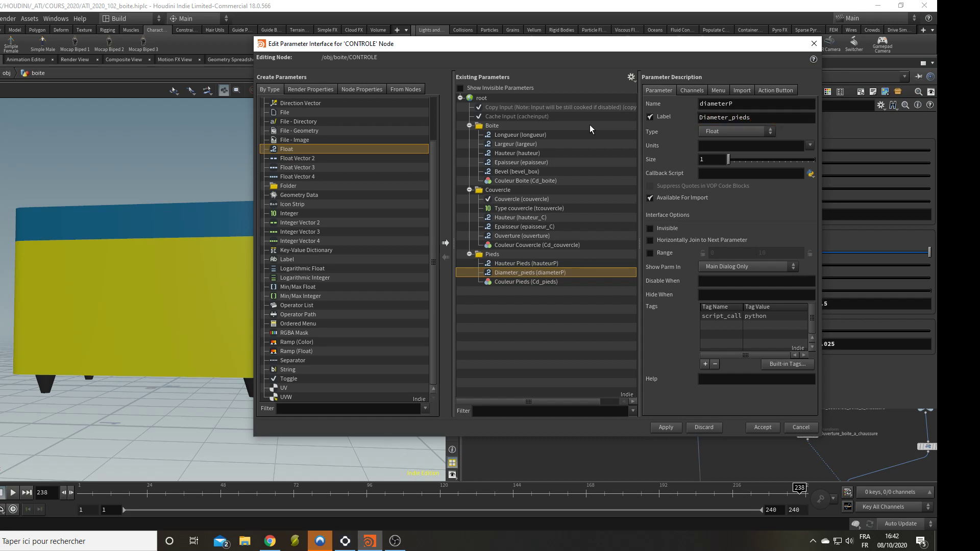
left_click(737, 121)
- Enable the range of Diameter_Pieds with a minimum of 0.02, then apply and accept the parameter interface changes
left_click(650, 252)
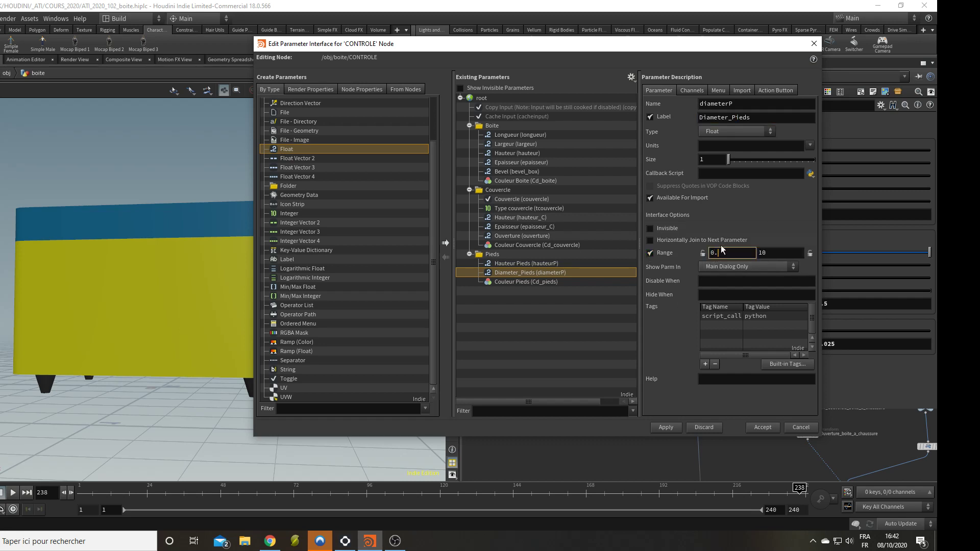
left_click(721, 246)
type(".02")
key("Tab")
type(".2")
key("Return")
left_click(667, 428)
left_click(756, 427)
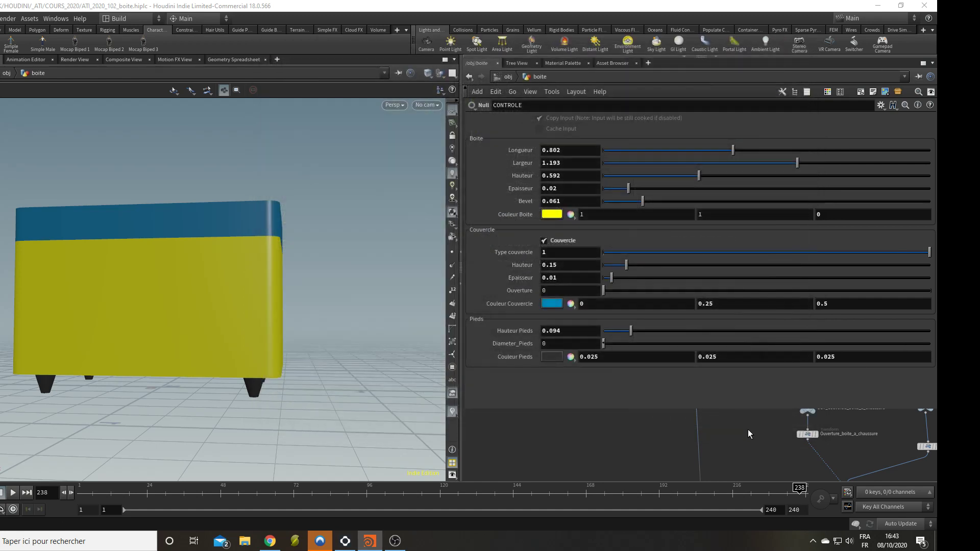
- Set Diameter_Pieds to its 0.02 minimum and copy the parameter
right_click(564, 347)
left_click(604, 345)
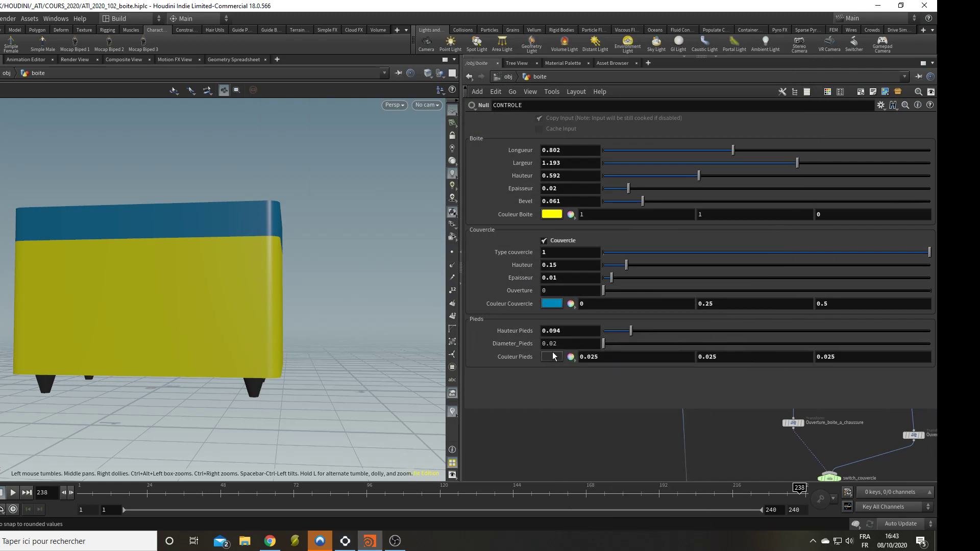
right_click(552, 356)
left_click(584, 393)
- Link the first Radius value of the Basic_pied tube to the copied Diameter_Pieds parameter with a relative reference
left_click_drag(624, 408, 626, 376)
middle_click_drag(816, 449, 742, 306)
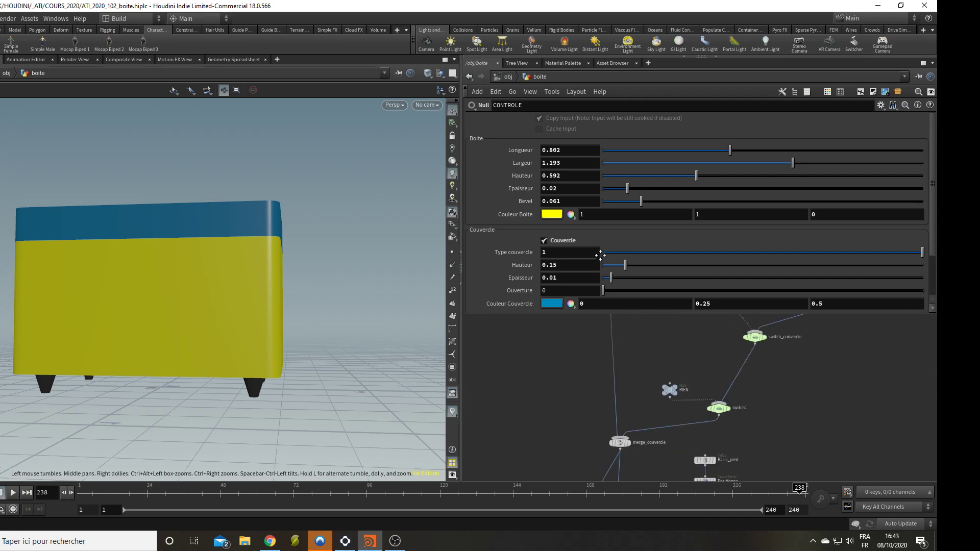
middle_click_drag(804, 396, 781, 278)
left_click(680, 342)
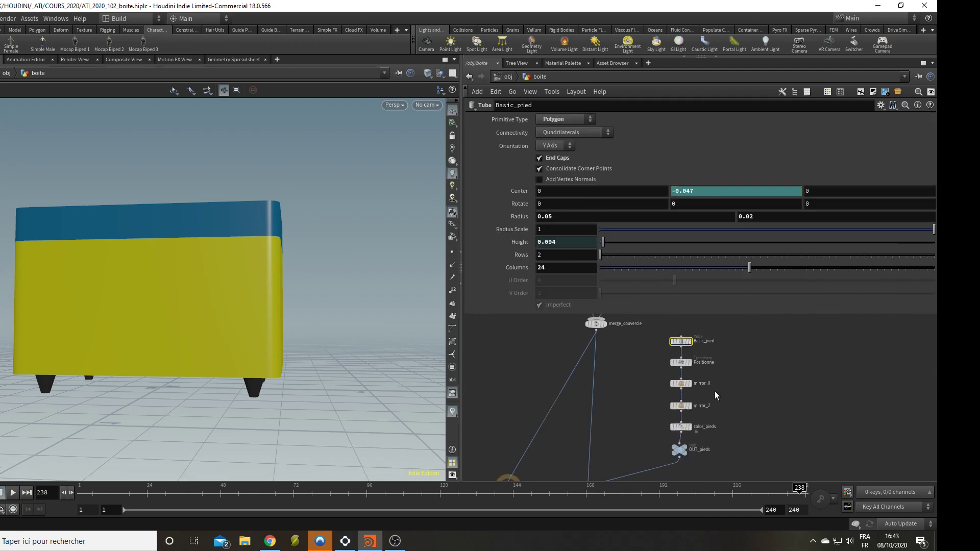
right_click(567, 217)
left_click(599, 313)
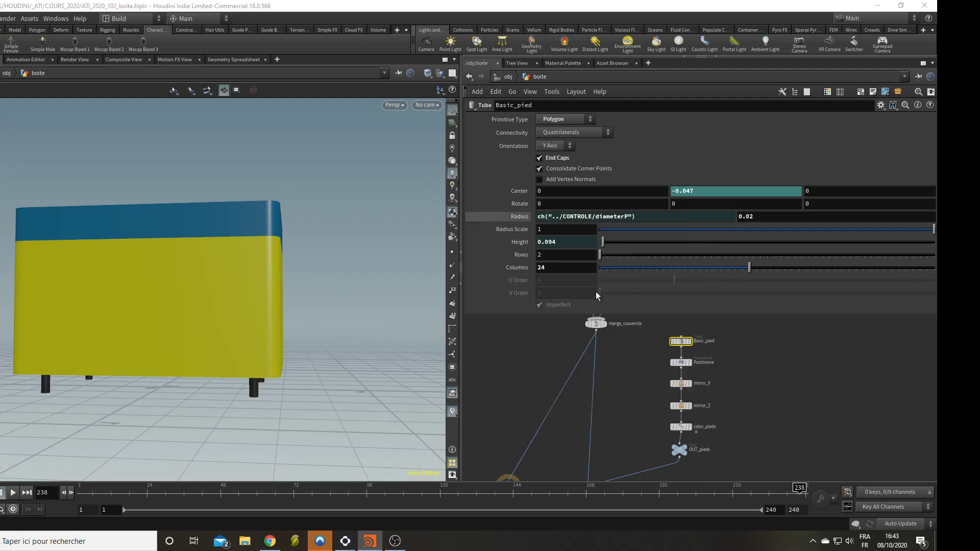
- Multiply the first Radius expression of Basic_pied by 2, giving ch("../CONTROLE/diameterP")*2
left_click(647, 222)
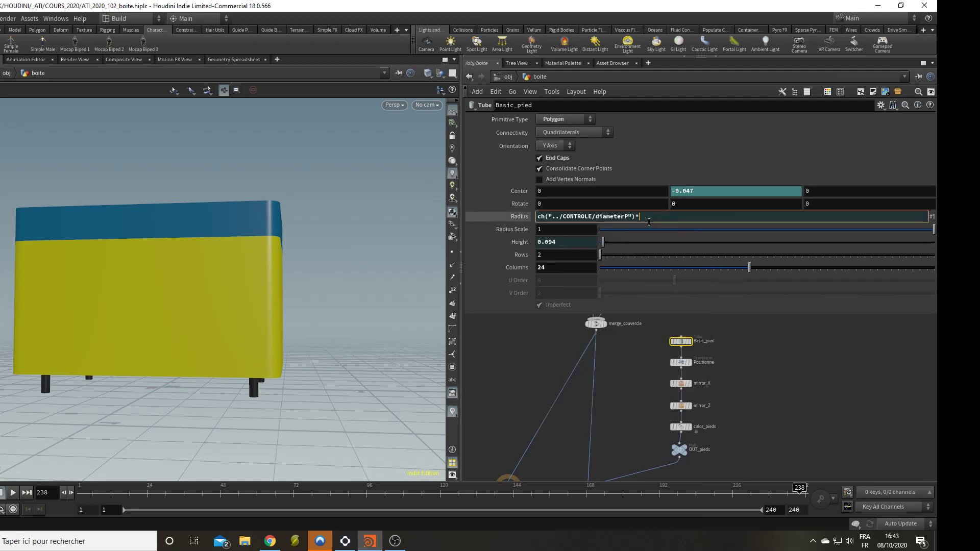
key("Return")
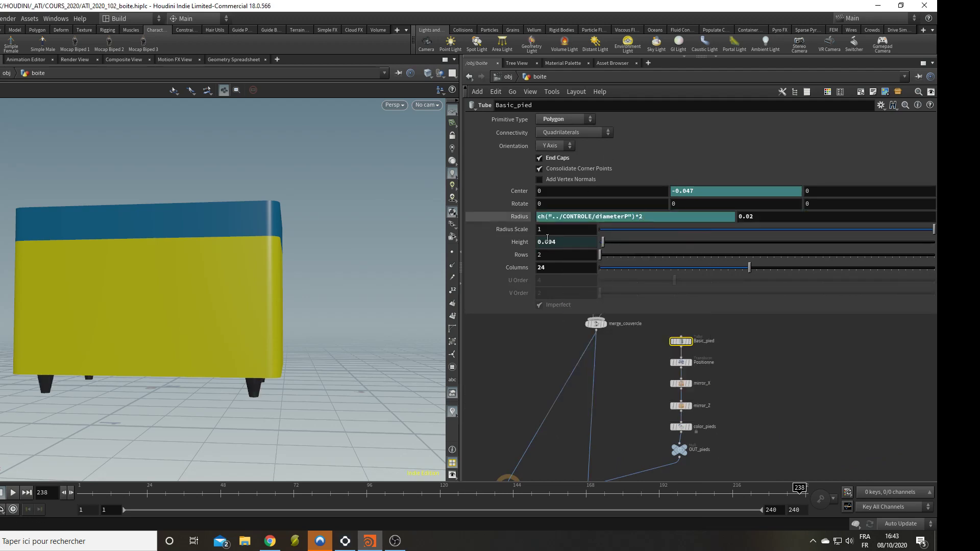
left_click(514, 215)
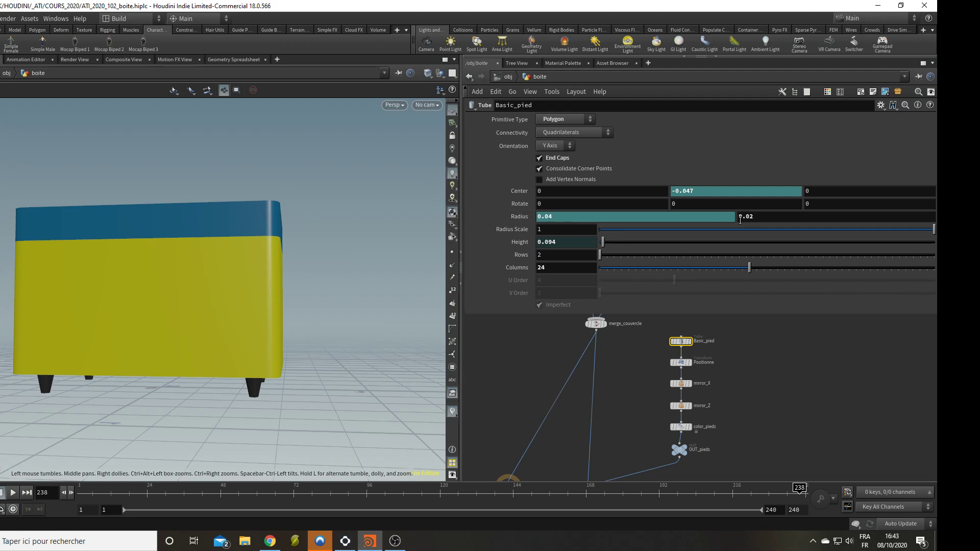
- Reference the first Radius value of Basic_pied in the second one and halve it with ch("rad1")*0.5
right_click(582, 218)
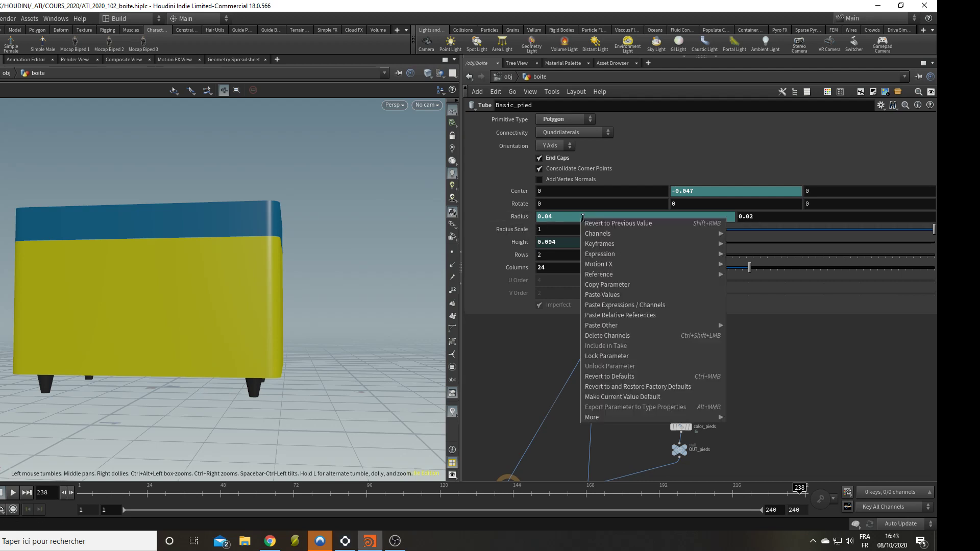
left_click(638, 292)
right_click(766, 220)
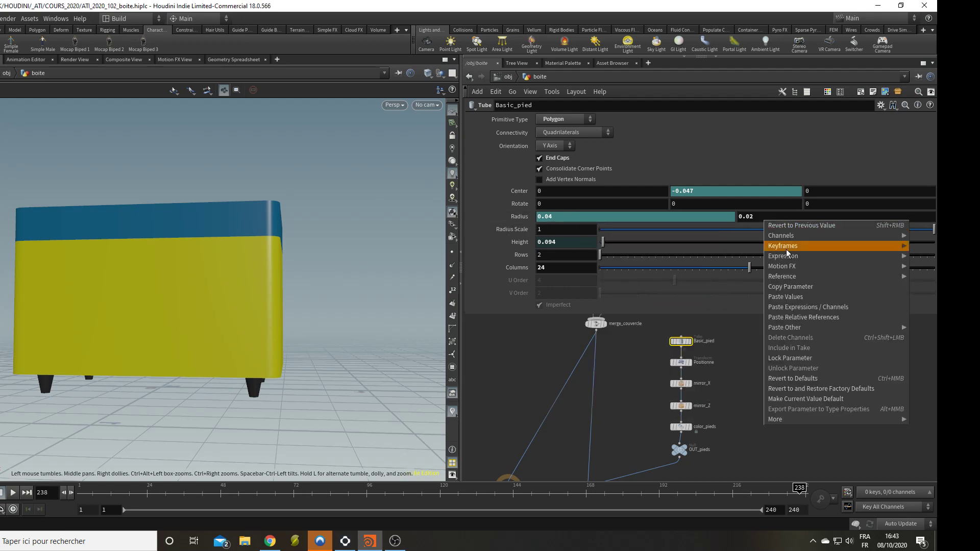
left_click(817, 318)
left_click(814, 214)
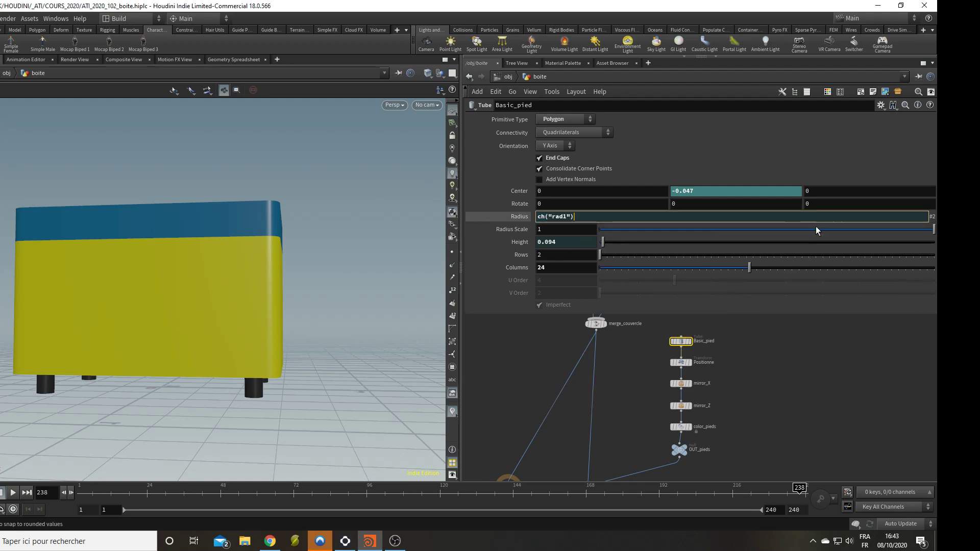
type("*0.5")
key("Return")
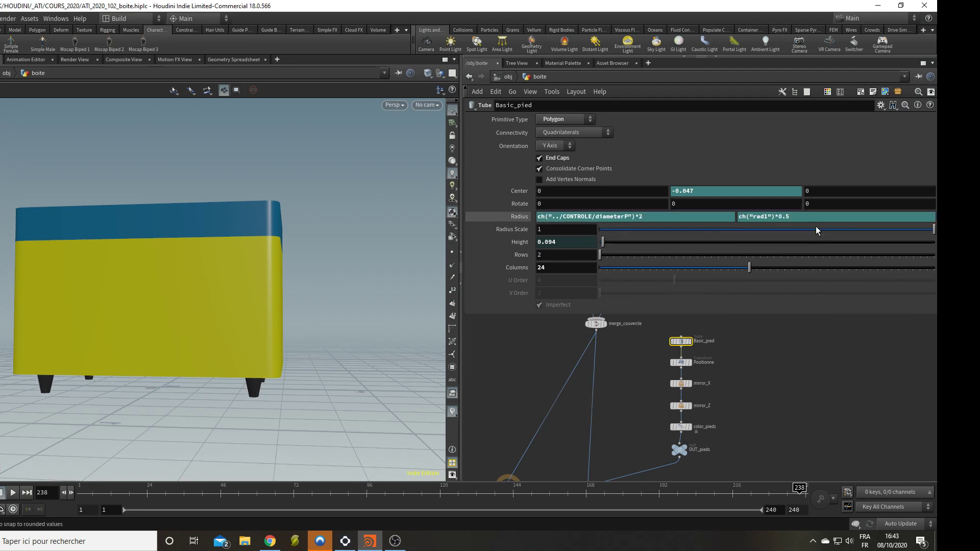
left_click_drag(265, 326, 372, 350)
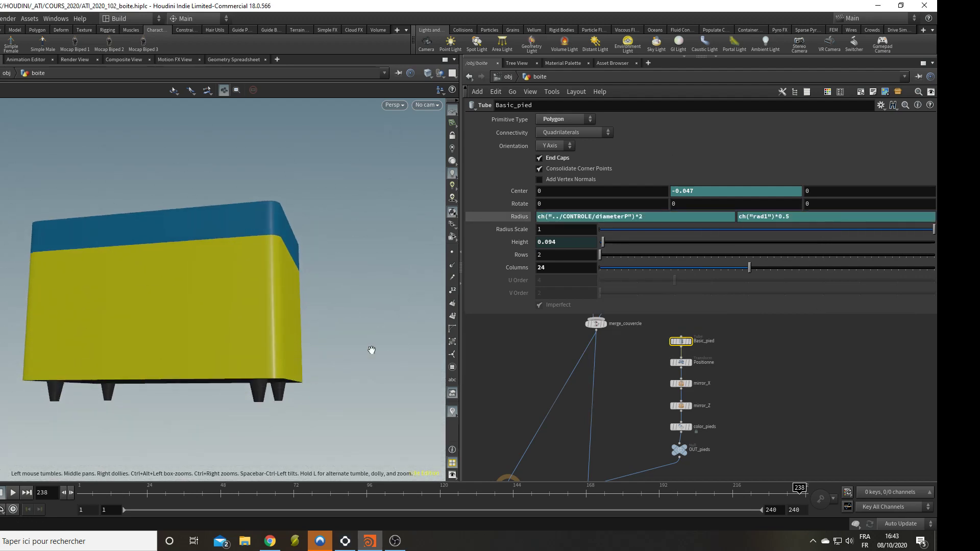
- Return to the CONTROLE null, enlarge its parameter area and set Hauteur Pieds to about 0.14 and Diameter_Pieds to about 0.0269
scroll(574, 398, "down", 4)
middle_click_drag(574, 394, 565, 433)
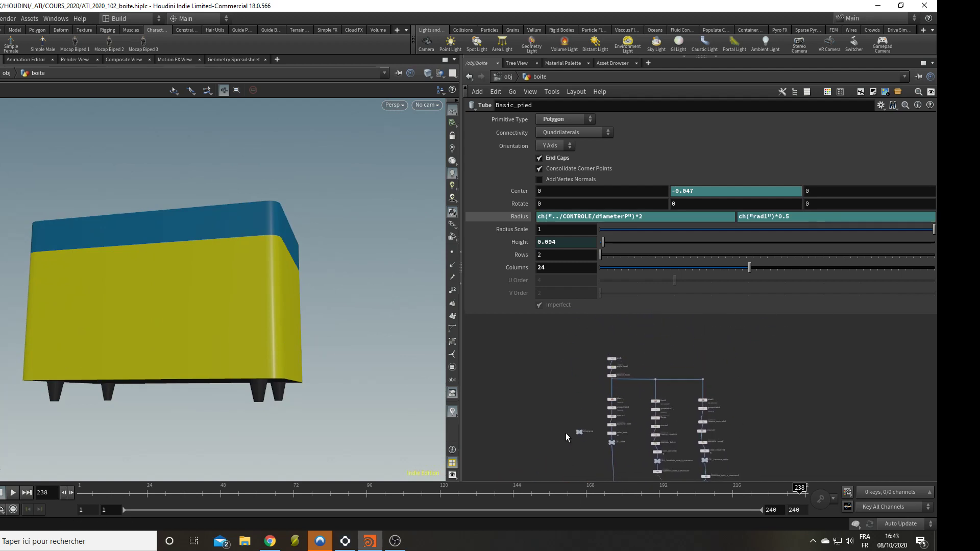
left_click(568, 385)
scroll(565, 383, "up", 2)
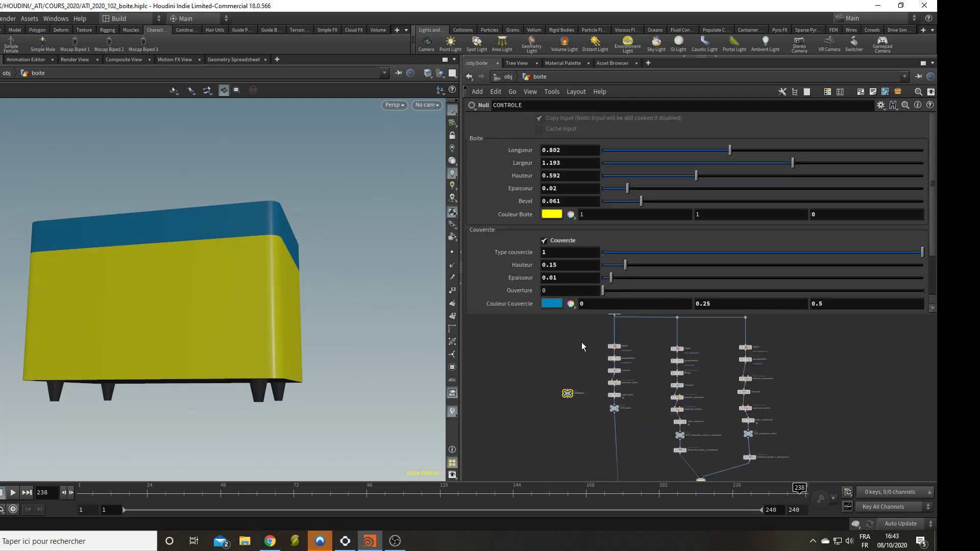
left_click_drag(597, 315, 597, 365)
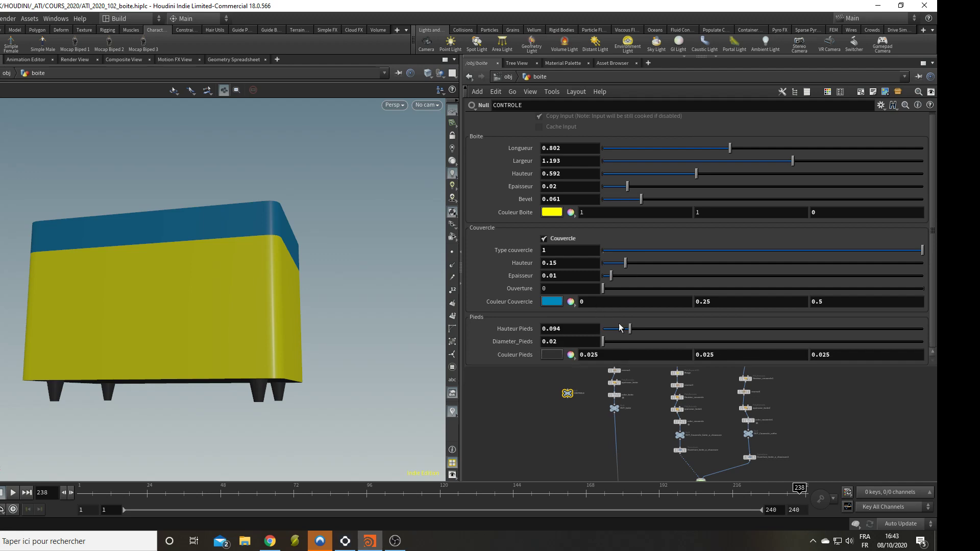
mouse_move(631, 329)
left_mouse_down()
mouse_move(658, 331)
mouse_move(630, 333)
mouse_move(657, 338)
mouse_move(644, 330)
mouse_move(638, 347)
mouse_move(616, 346)
mouse_move(645, 346)
mouse_move(604, 343)
mouse_move(648, 348)
mouse_move(630, 345)
left_mouse_up()
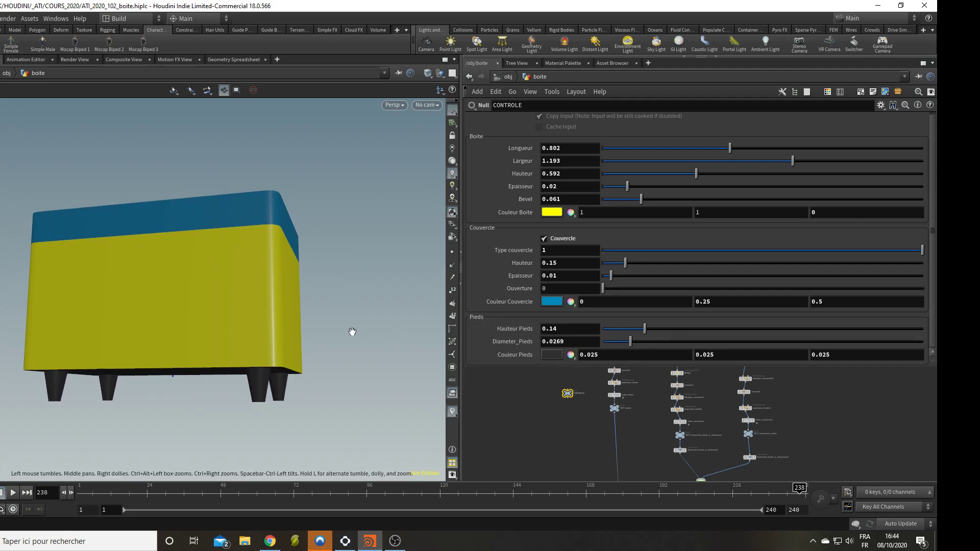
- View the box from above and try the lid's Ouverture control, returning it to 0
left_click_drag(352, 331, 240, 388)
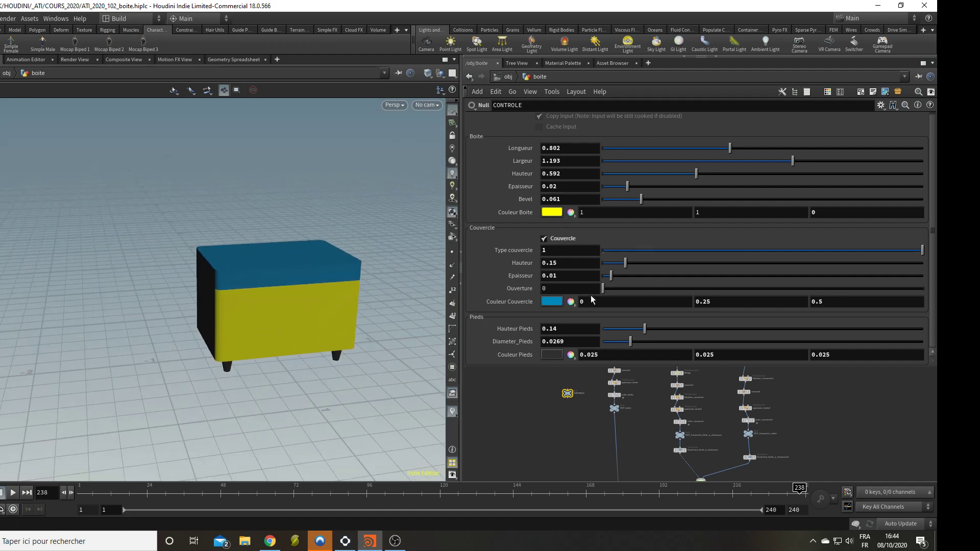
mouse_move(604, 289)
left_mouse_down()
mouse_move(759, 292)
mouse_move(603, 291)
left_mouse_up()
left_click_drag(307, 285, 291, 372)
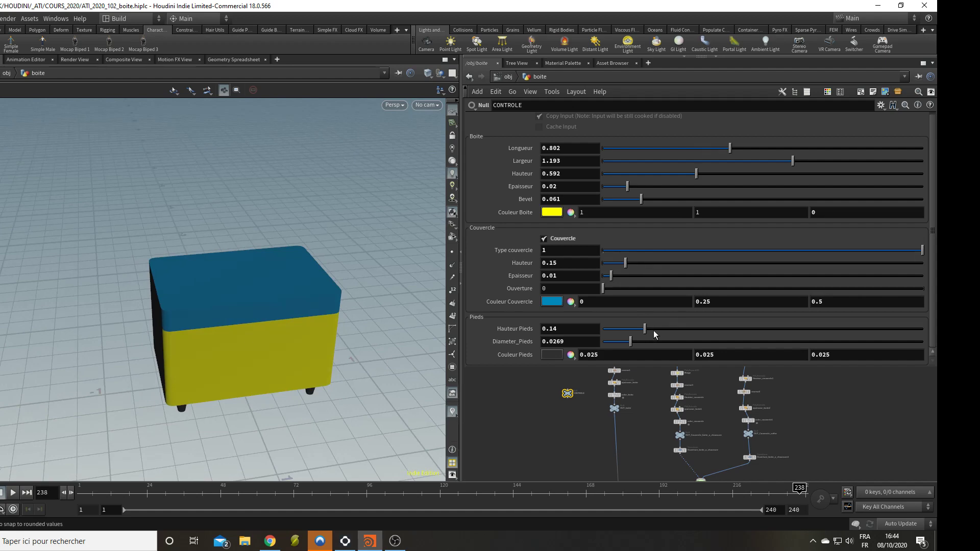
- Reshape the box into a table with Hauteur Pieds about 0.805, box Hauteur about 0.102 and lid Hauteur about 0.045
left_click_drag(645, 329, 859, 319)
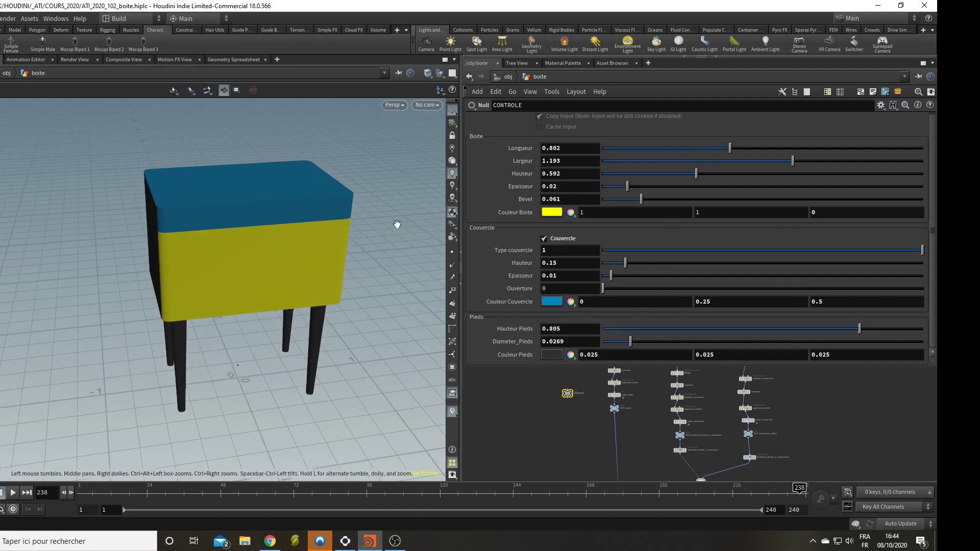
left_click_drag(398, 223, 243, 201)
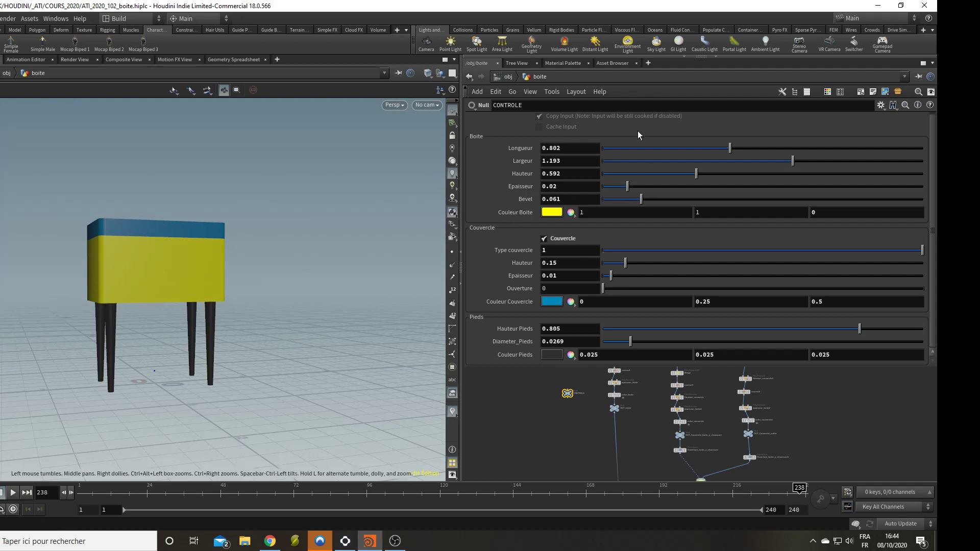
left_click_drag(694, 175, 618, 174)
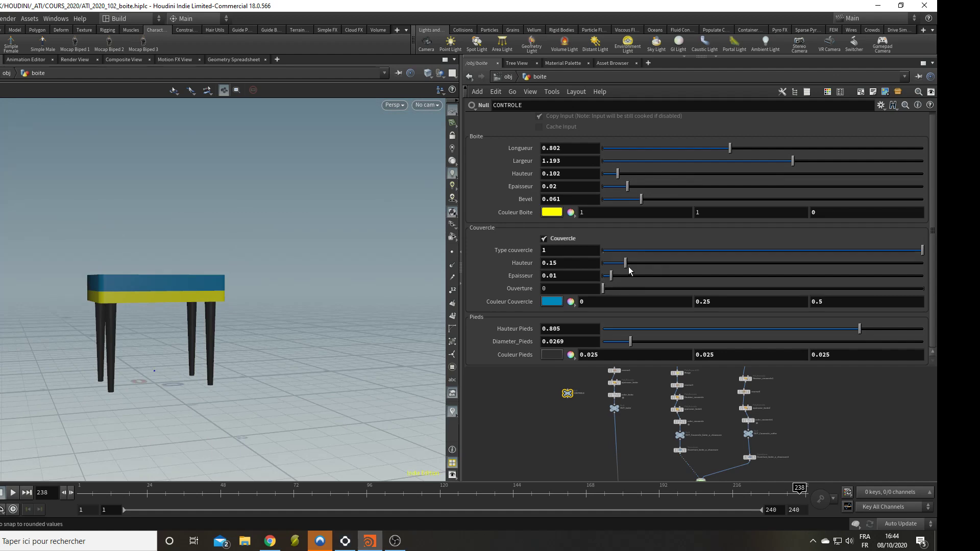
left_click_drag(625, 264, 609, 262)
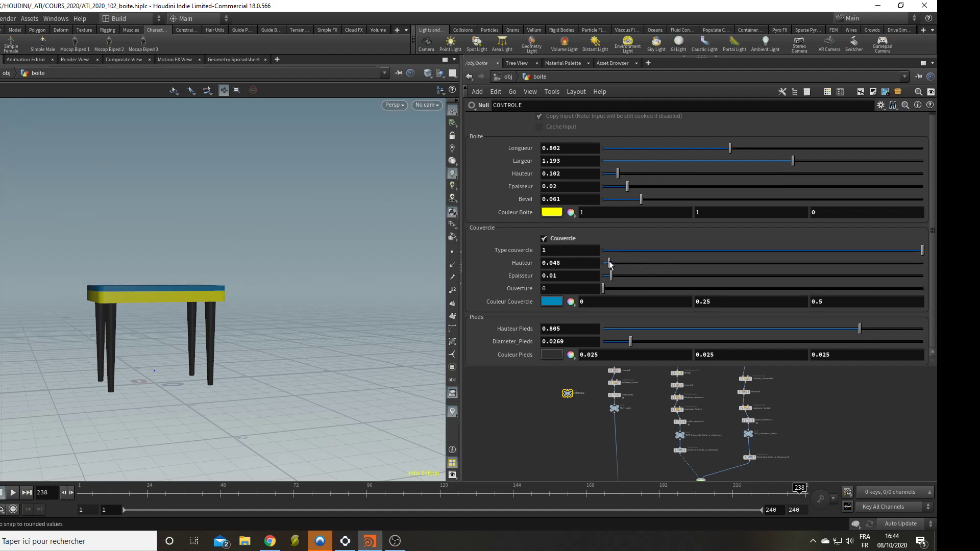
- View the table from above and test its lid with the Ouverture control, returning it to 0
left_click_drag(162, 225, 162, 325)
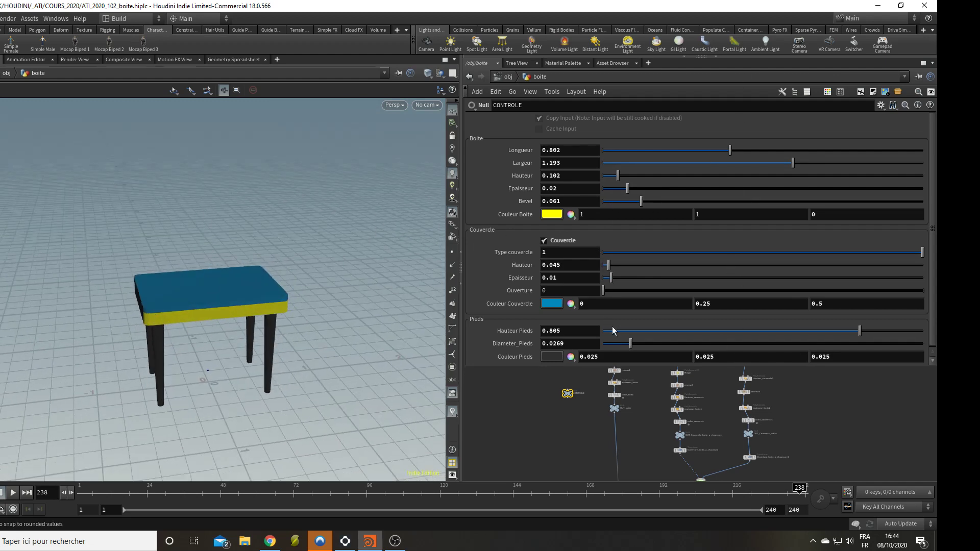
mouse_move(603, 291)
left_mouse_down()
mouse_move(901, 304)
mouse_move(672, 298)
mouse_move(918, 296)
mouse_move(602, 291)
left_mouse_up()
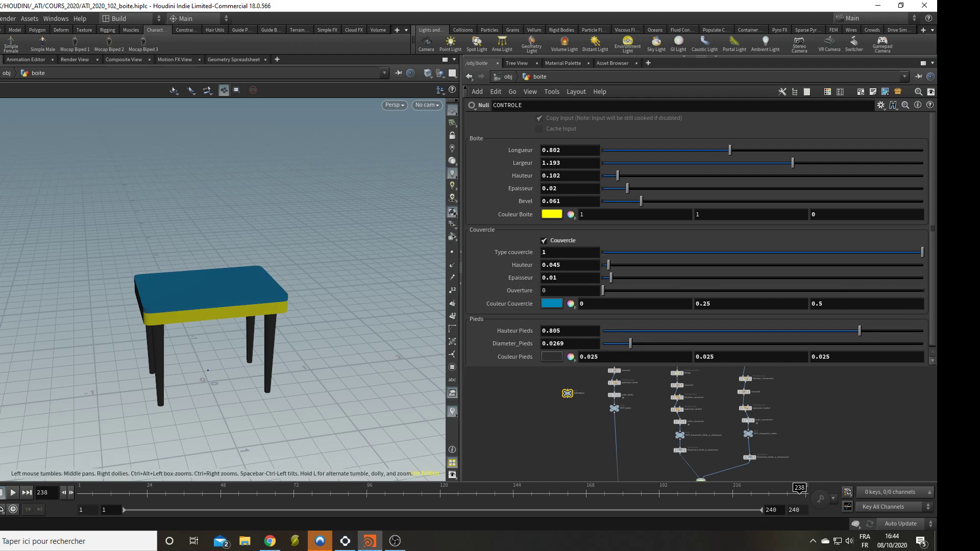
- Drive the lid's Ouverture parameter with the expression sin($F)
left_click(571, 294)
type("sin")
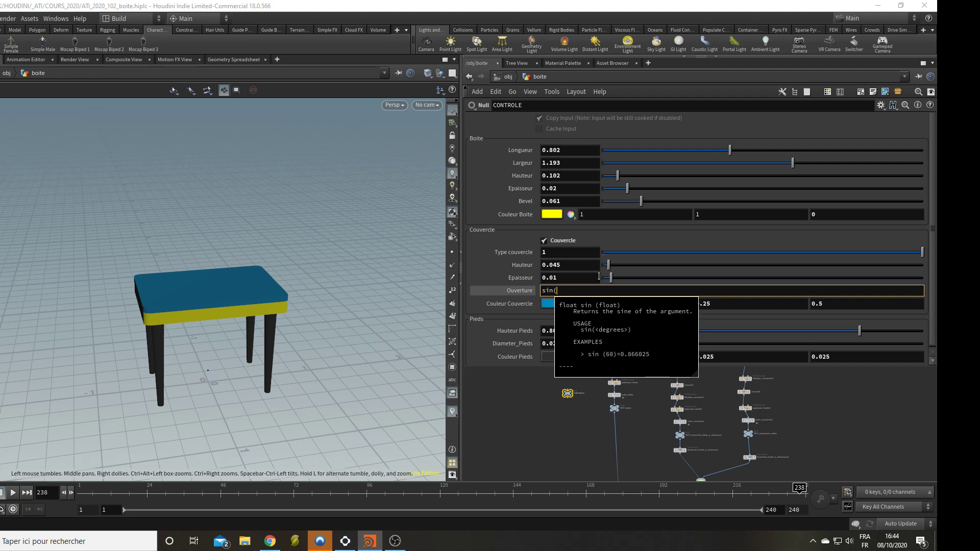
type("(@time")
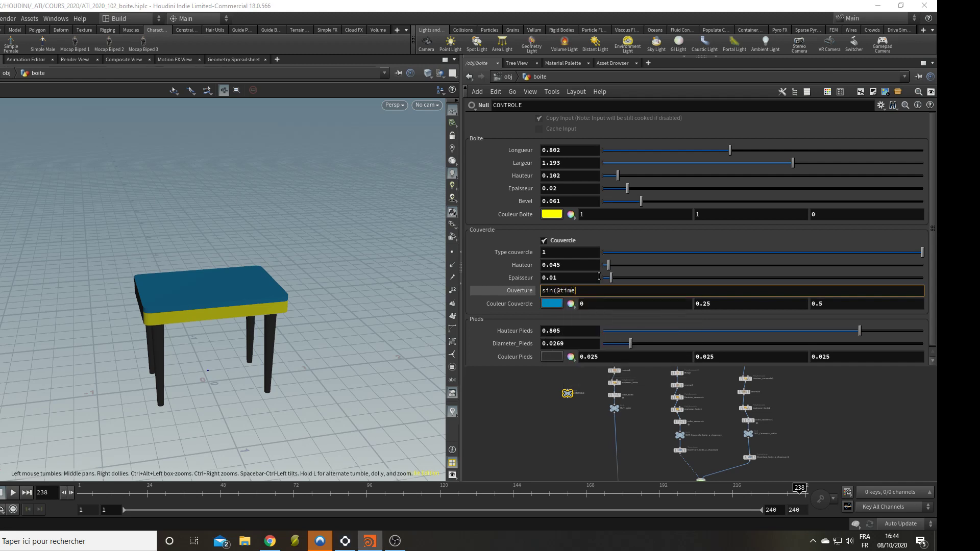
key("BackSpace")
key("BackSpace")
key("BackSpace")
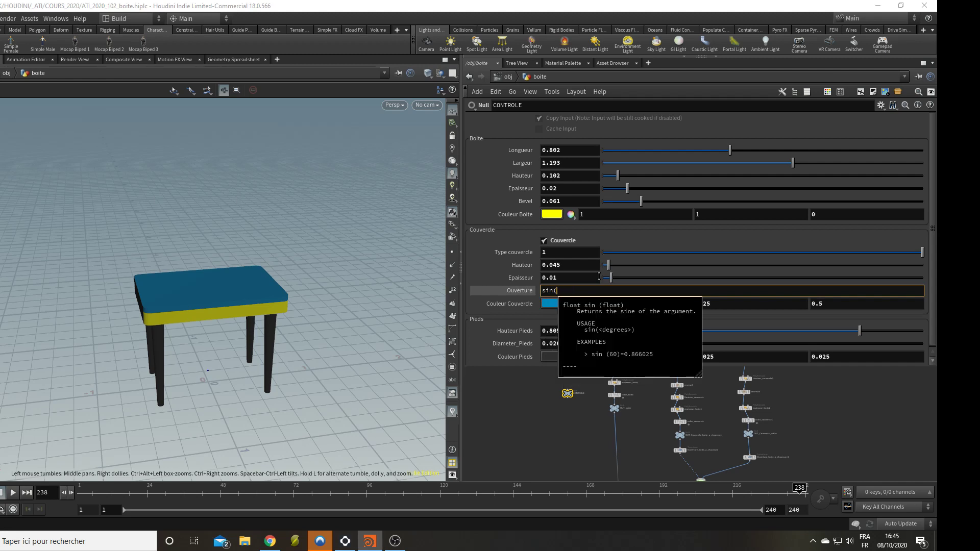
type("$F)")
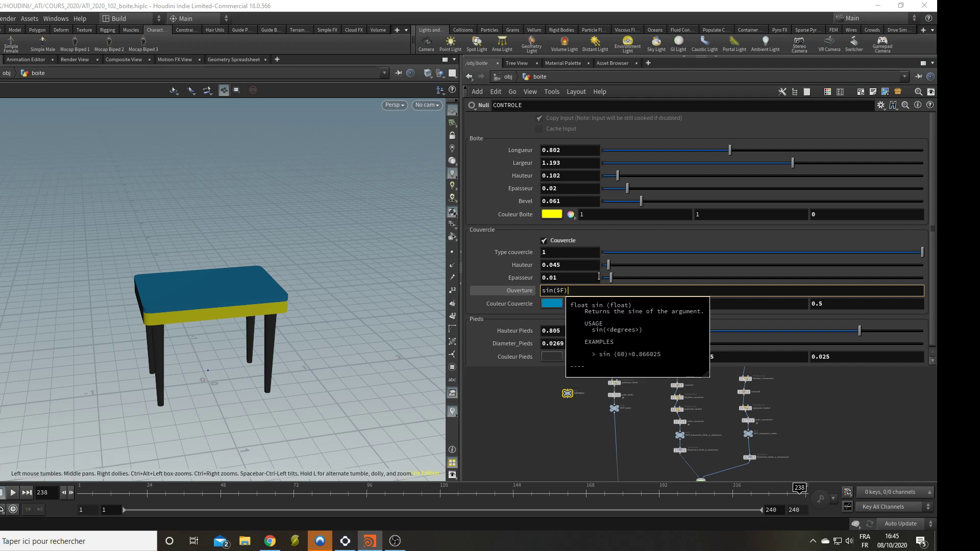
key("Return")
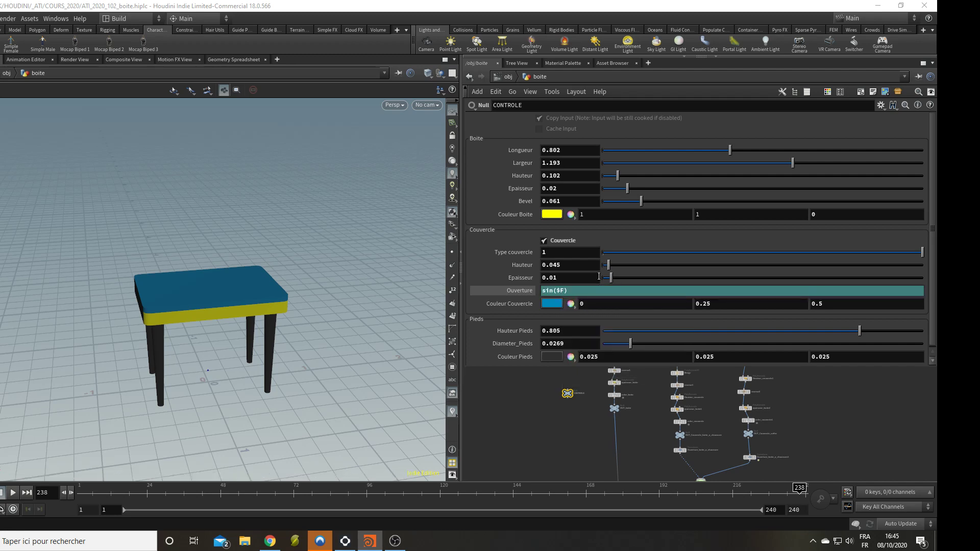
- Remap the lid's Ouverture expression to a 0–1 range as fit(sin($F), -1, 1, 0, 1)
left_click(541, 293)
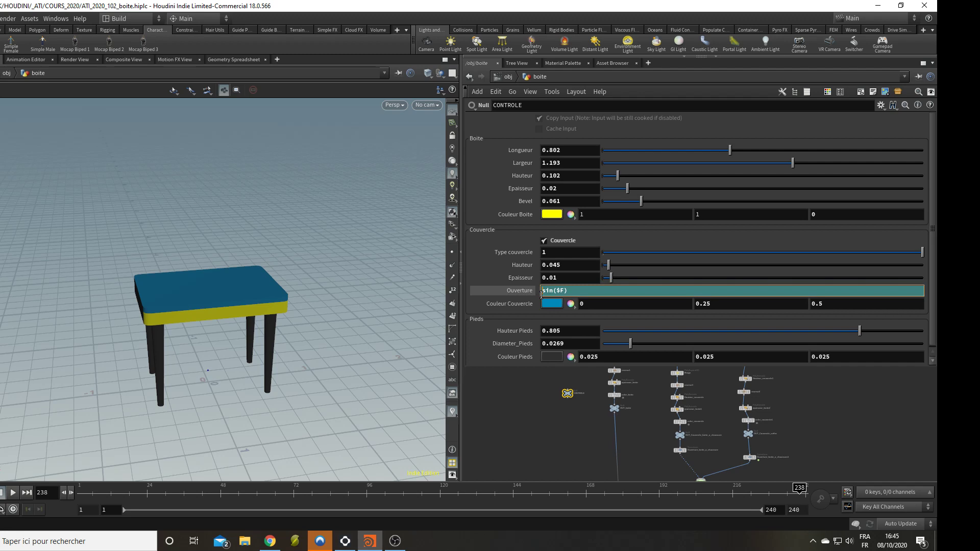
type("fit(")
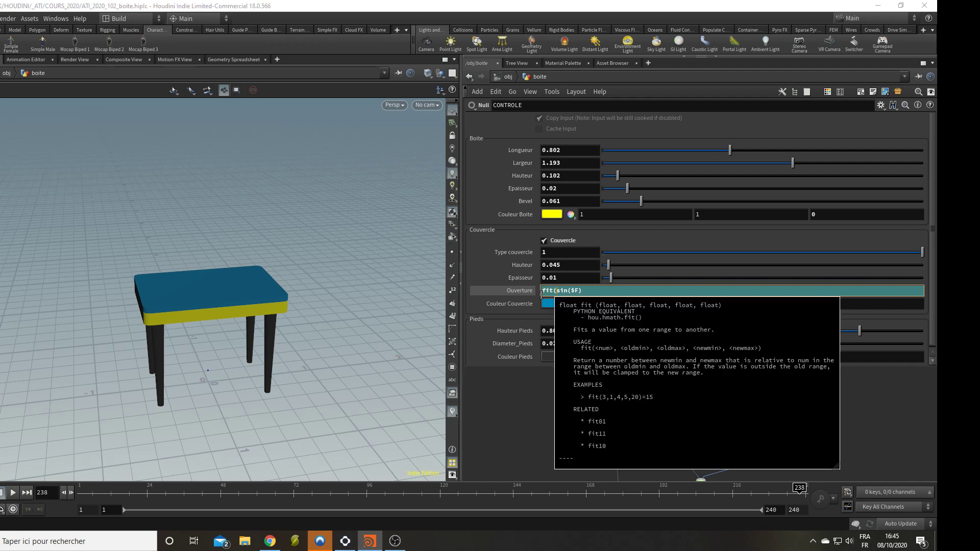
left_click(616, 291)
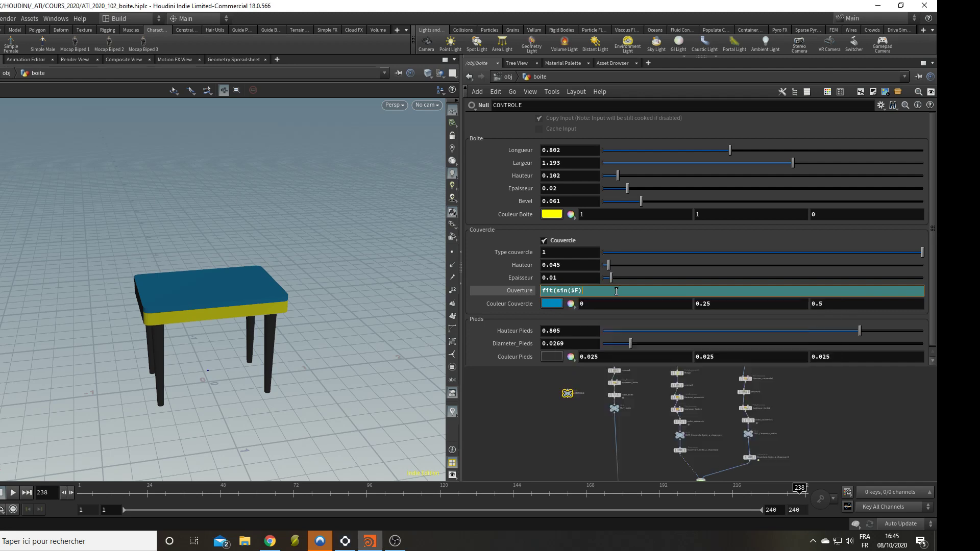
type(", -1, 1,")
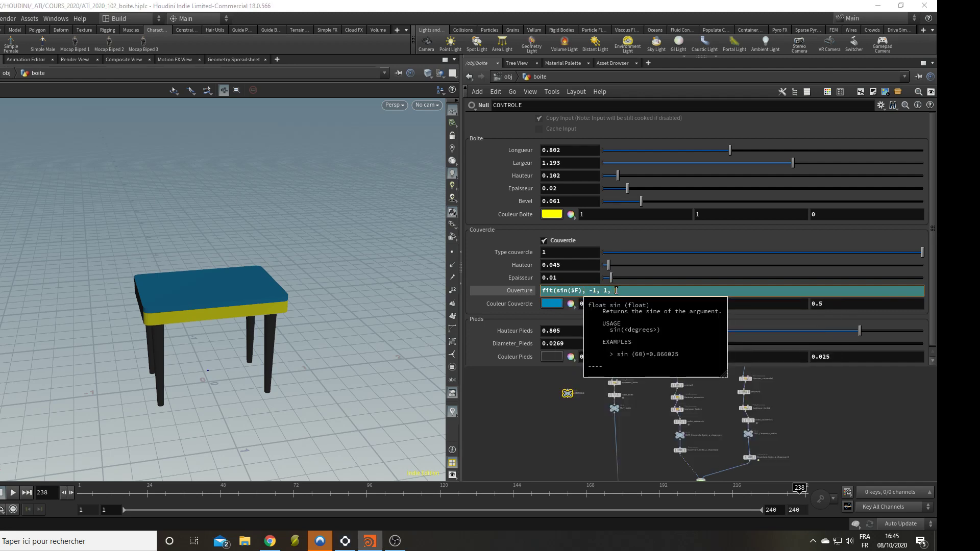
type(" 0, 1)")
key("Return")
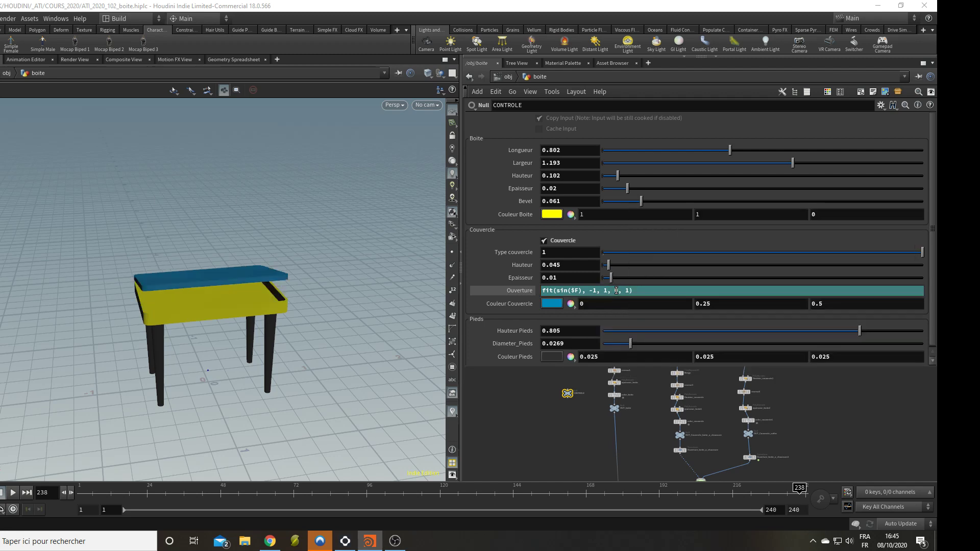
- Show the evaluated Ouverture value, return to frame 1 and play the lid animation for a while
left_click(516, 289)
key("ctrl+Up")
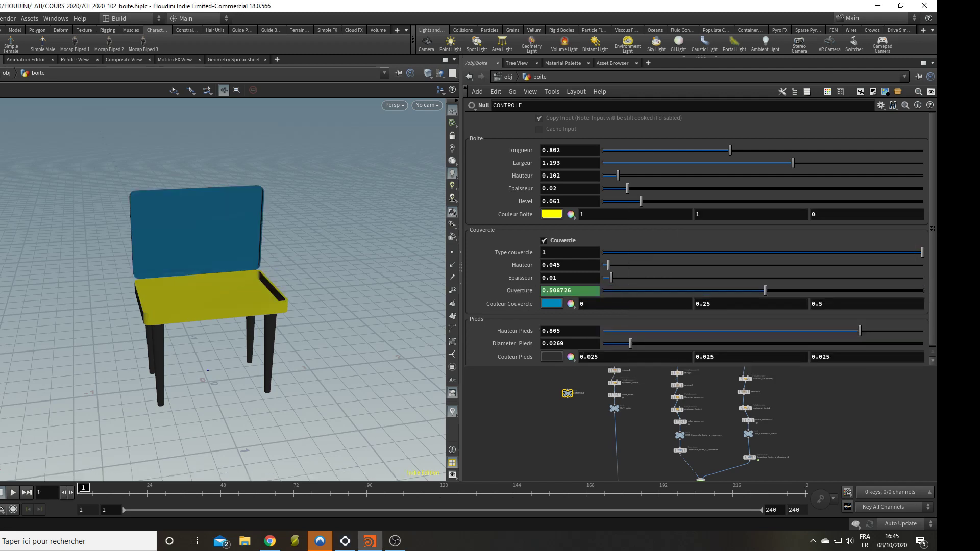
left_click(12, 493)
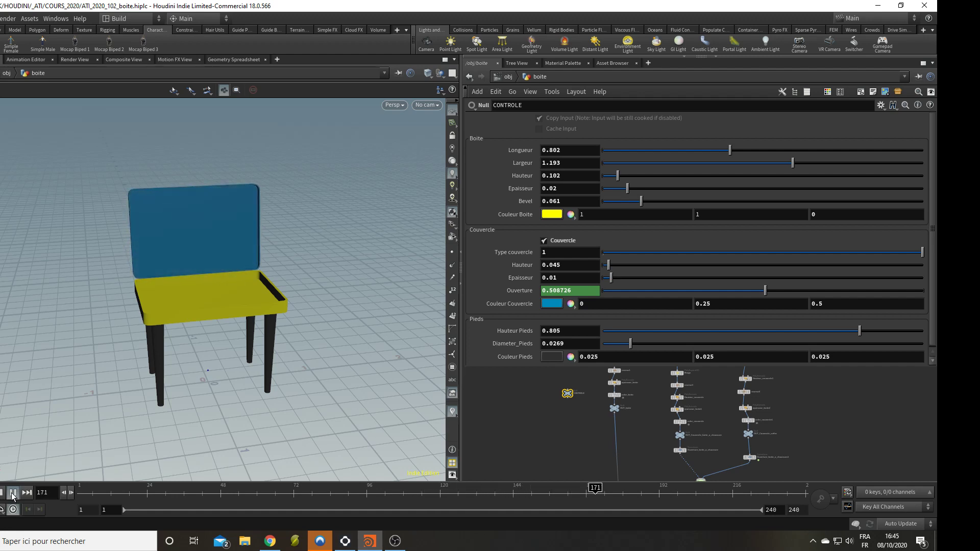
left_click(13, 493)
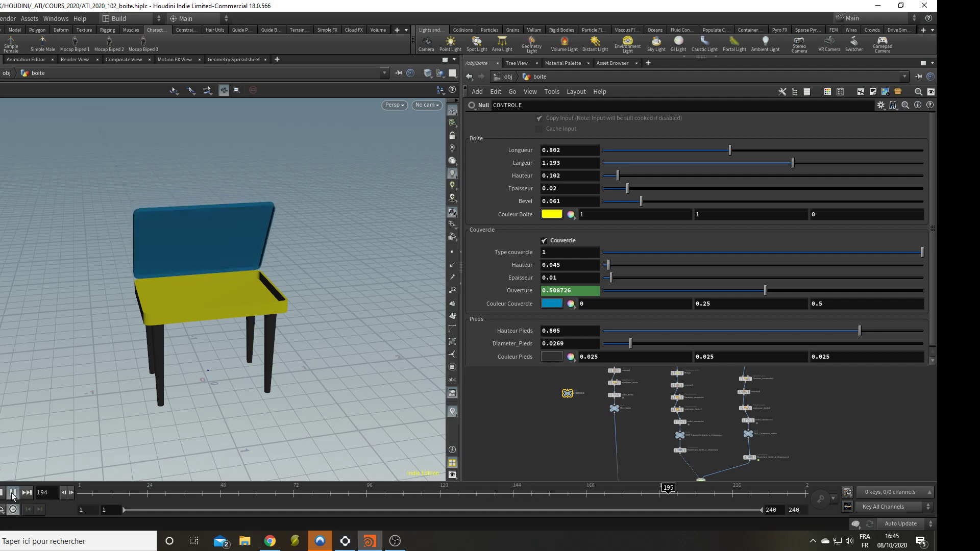
- Speed up the lid animation by changing Ouverture to fit(sin($F*5), -1, 1, 0, 1), and play it back
left_click(519, 290)
left_click(578, 290)
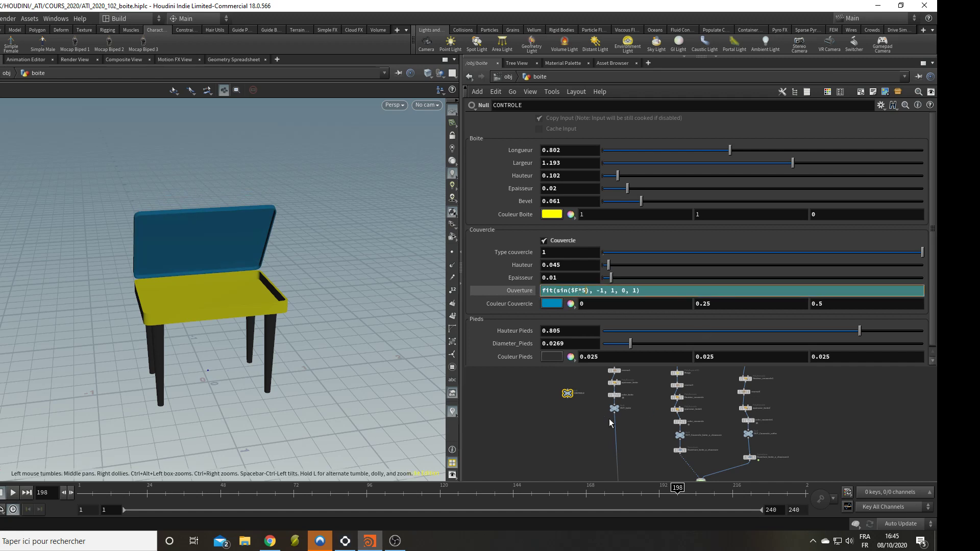
type("*5")
key("Return")
left_click(13, 493)
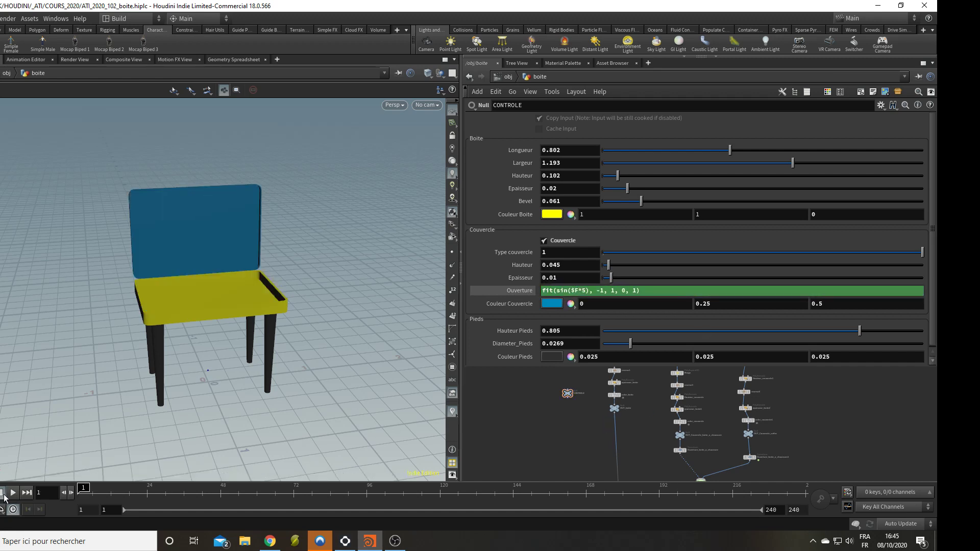
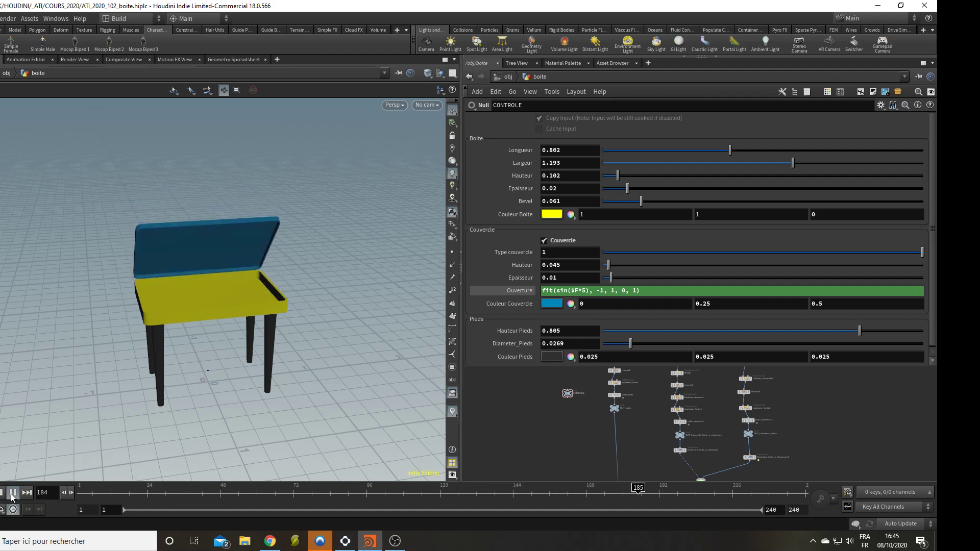
left_click(13, 495)
- Try the animation with Type couvercle at 0, viewing the table from the side, and return the lid type to 1
left_click_drag(212, 285, 270, 248)
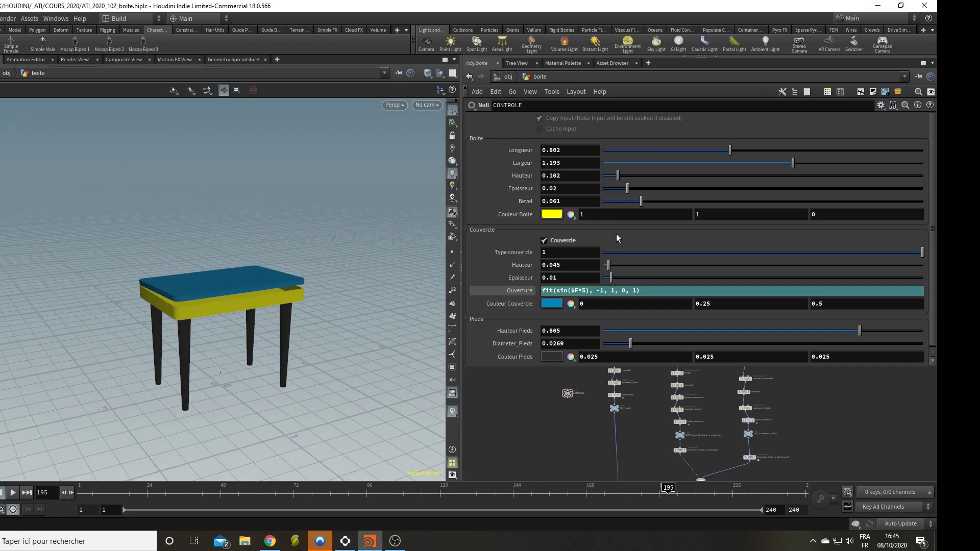
left_click_drag(724, 252, 510, 252)
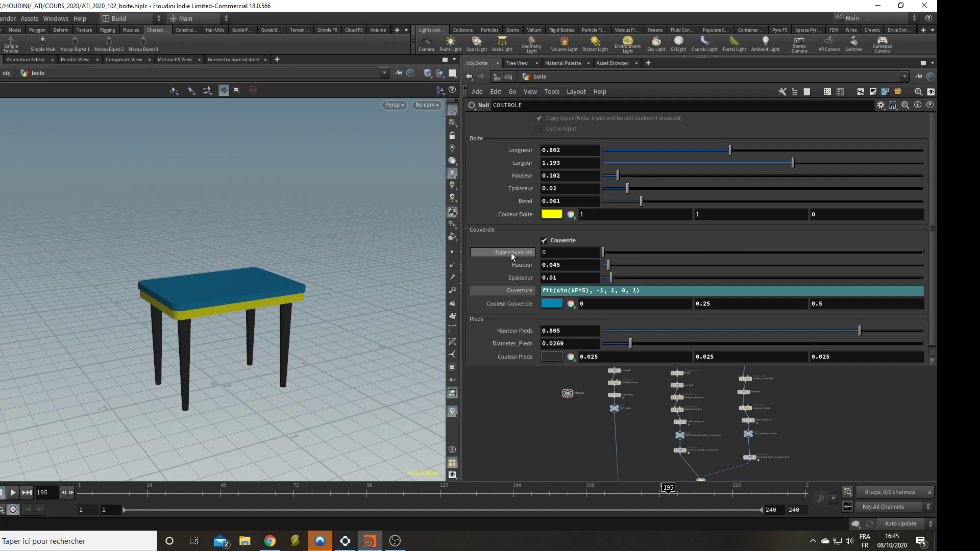
left_click(10, 495)
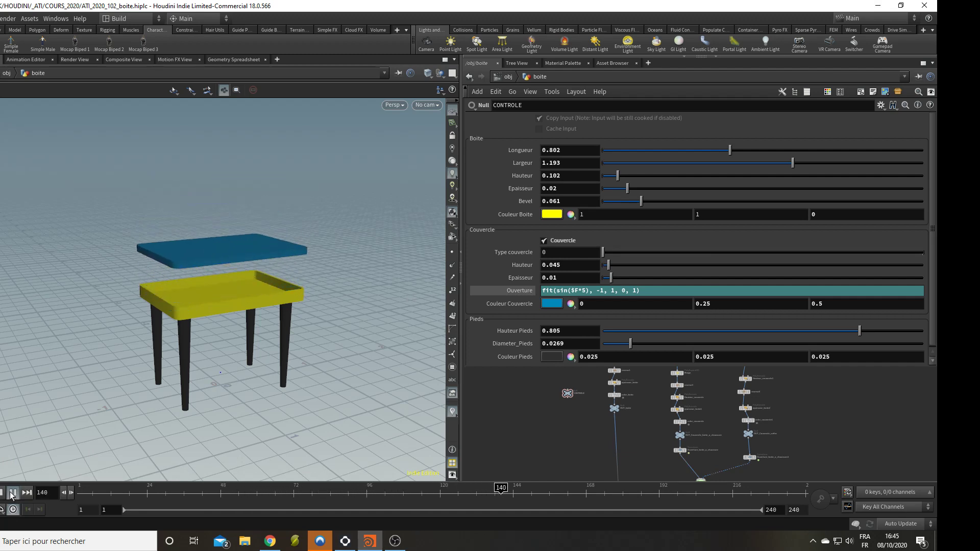
left_click(11, 493)
left_click_drag(602, 252, 816, 258)
- Reshape the table into a chest with Hauteur Pieds about 0.132, box Hauteur about 0.576 and lid Hauteur about 0.115
left_click_drag(184, 265, 230, 240)
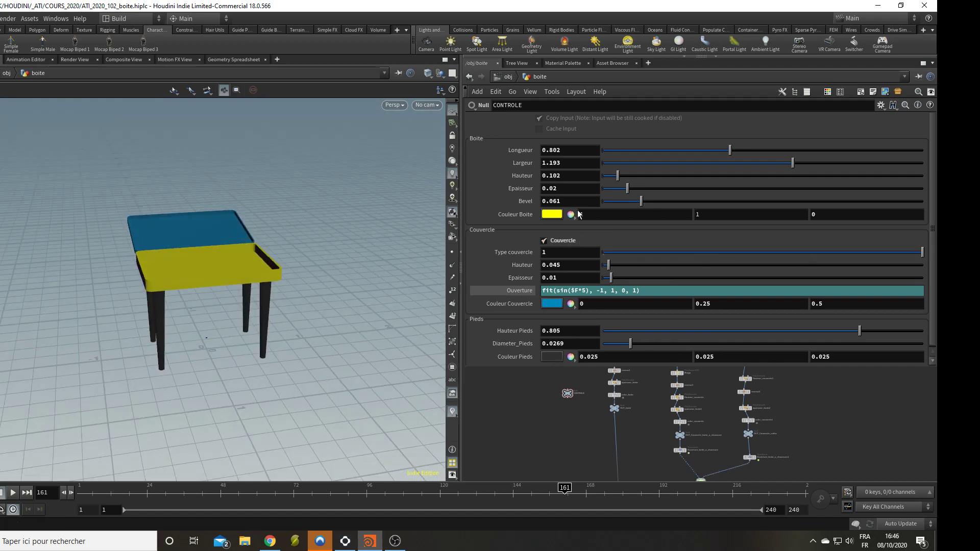
left_click_drag(169, 357, 172, 326)
scroll(622, 213, "down", 1)
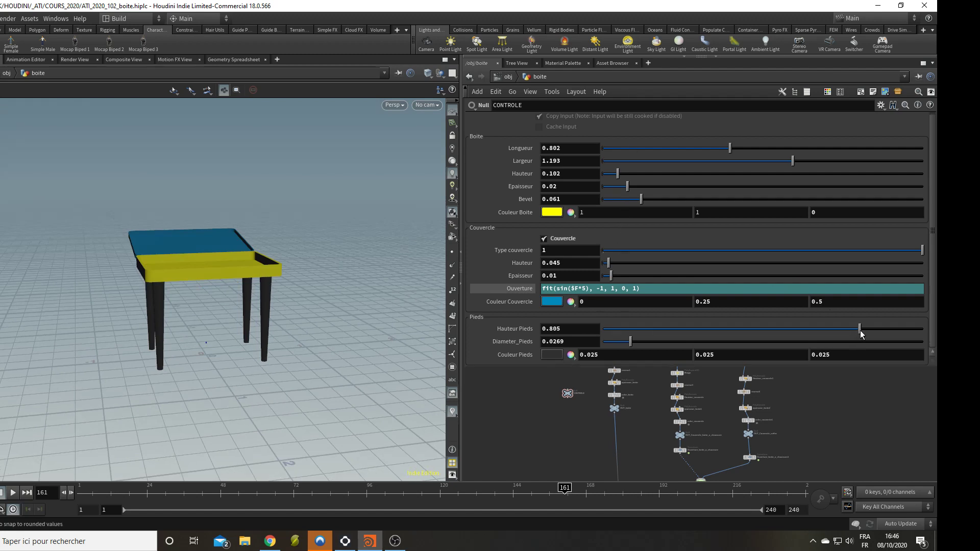
left_click_drag(859, 329, 644, 329)
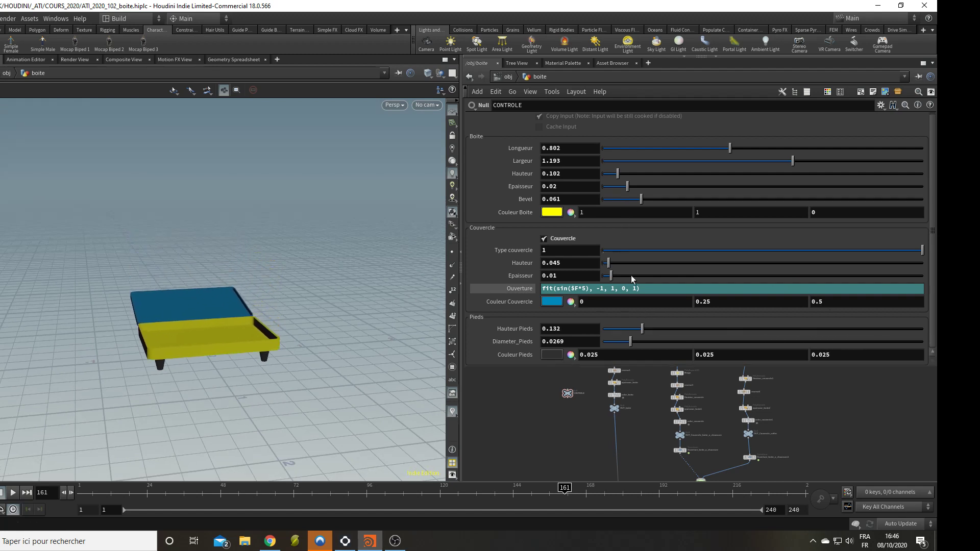
left_click_drag(619, 173, 693, 187)
left_click_drag(250, 251, 438, 216)
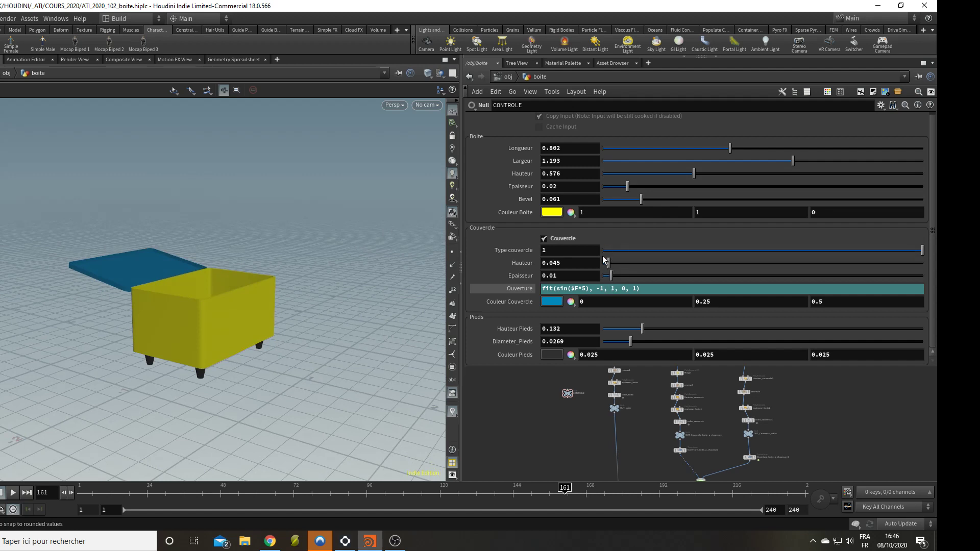
left_click_drag(607, 263, 621, 263)
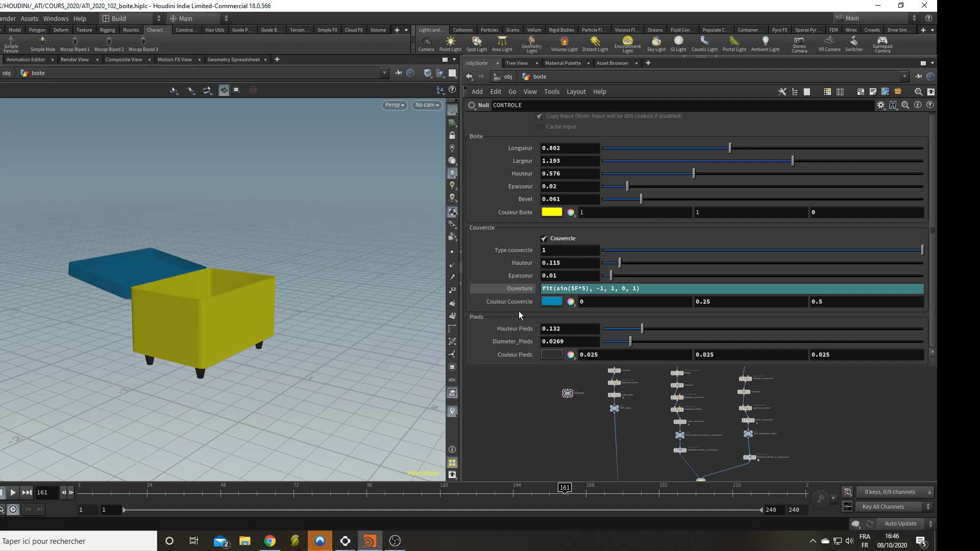
- Play the chest's lid animation, go to the last frame and inspect the open chest from several angles
left_click(14, 493)
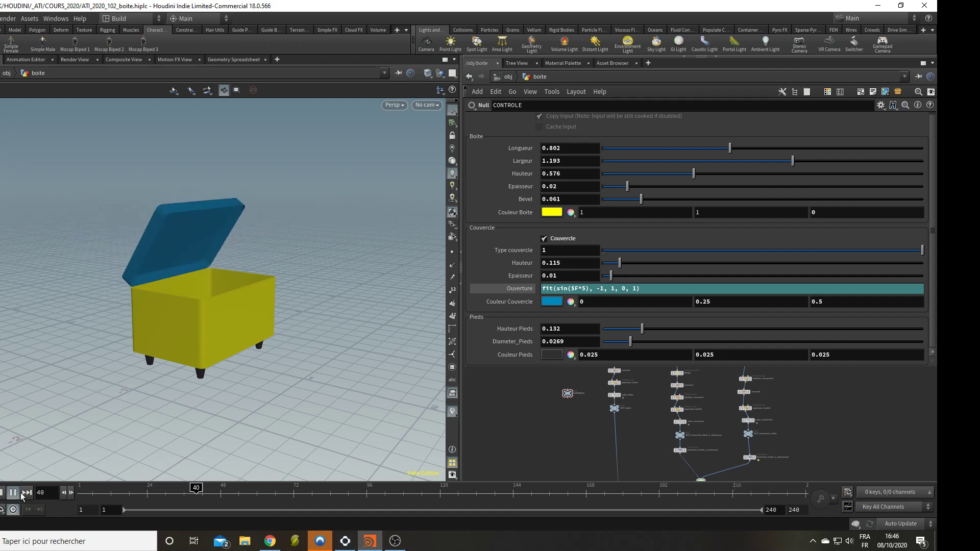
left_click(25, 495)
left_click_drag(305, 217, 231, 250)
right_click_drag(231, 250, 212, 267)
left_click_drag(213, 267, 222, 101)
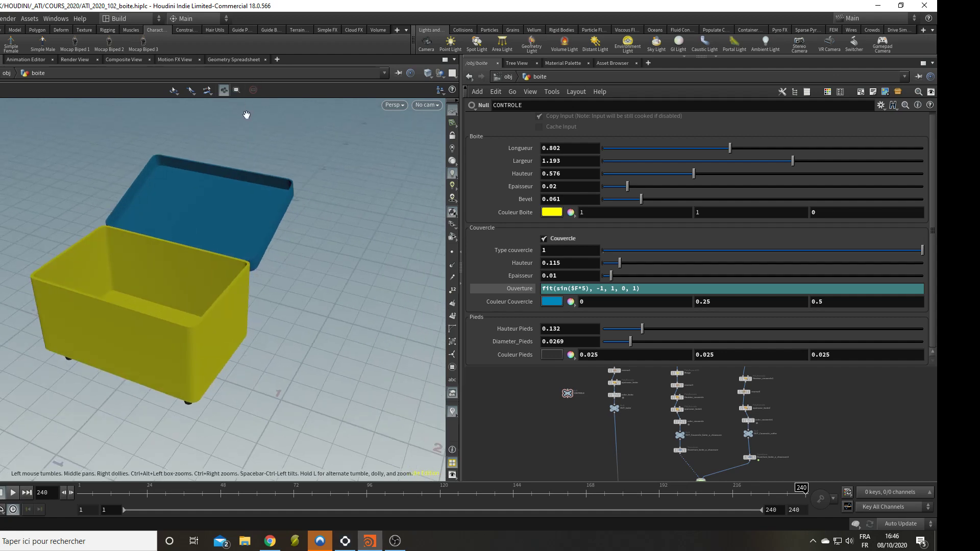
left_click_drag(132, 279, 177, 273)
left_click_drag(251, 293, 118, 284)
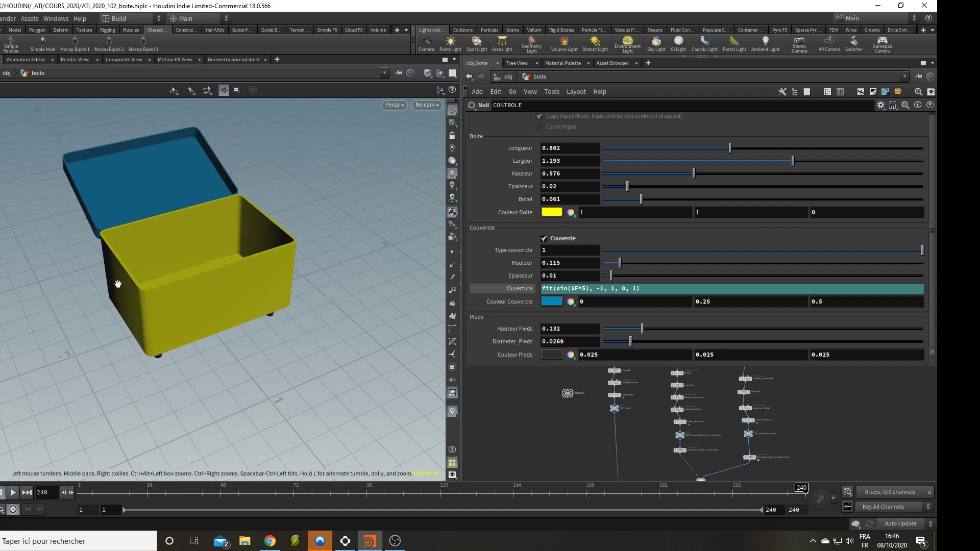
left_click_drag(191, 286, 217, 332)
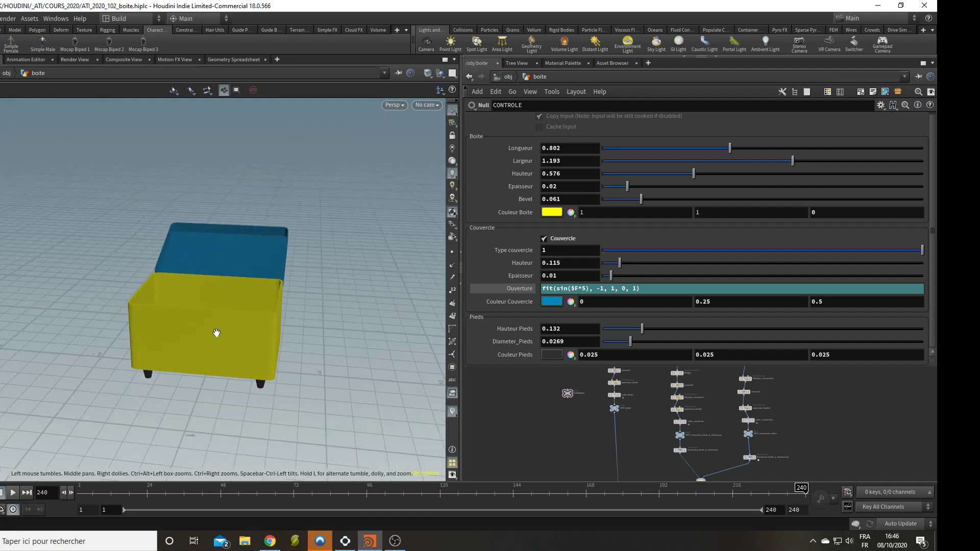
- Shrink the CONTROLE parameter area and examine the node network branches along with the chest and its feet from below
left_click_drag(642, 369, 642, 274)
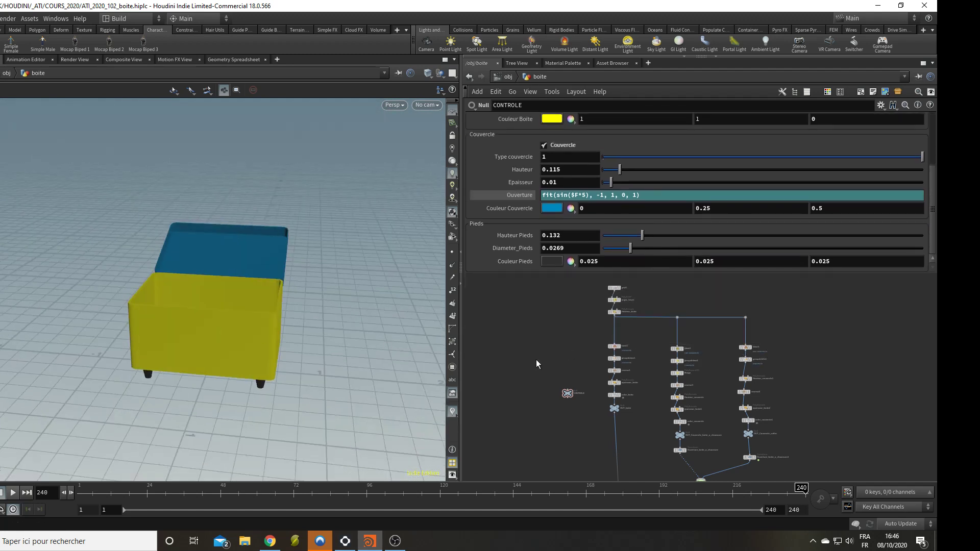
middle_click_drag(536, 359, 523, 321)
left_click_drag(163, 310, 255, 326)
scroll(504, 364, "up", 2)
scroll(631, 392, "down", 5)
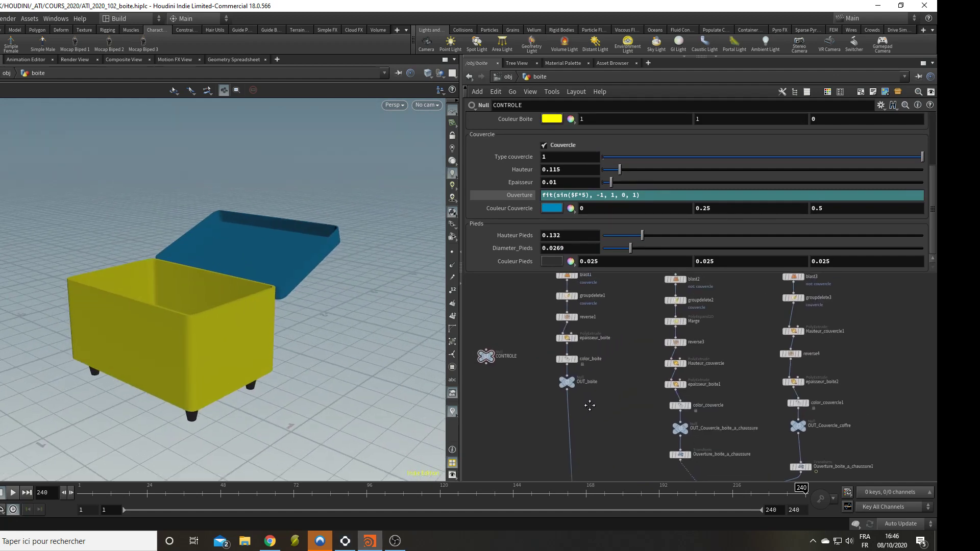
scroll(587, 383, "up", 4)
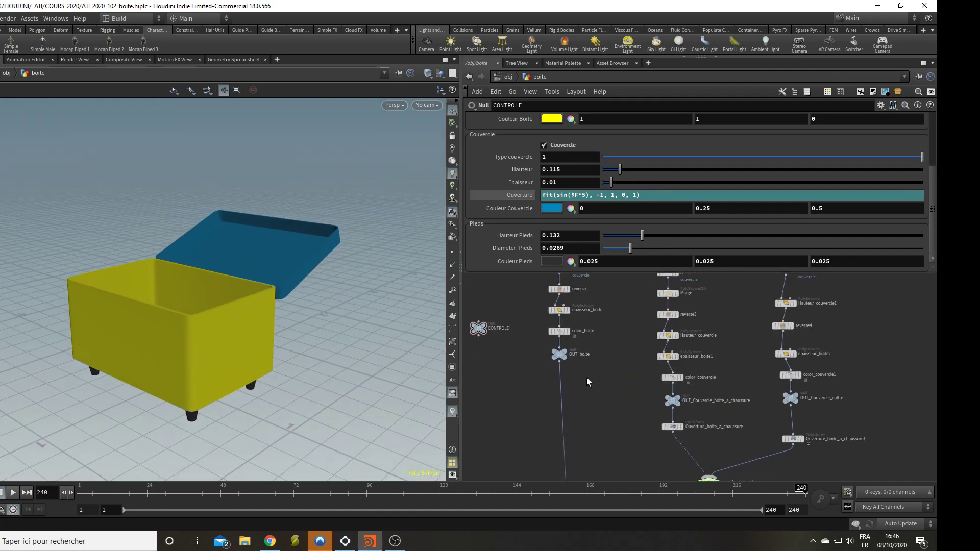
mouse_move(251, 339)
left_mouse_down()
mouse_move(218, 343)
mouse_move(170, 328)
mouse_move(146, 357)
mouse_move(273, 356)
mouse_move(254, 342)
left_mouse_up()
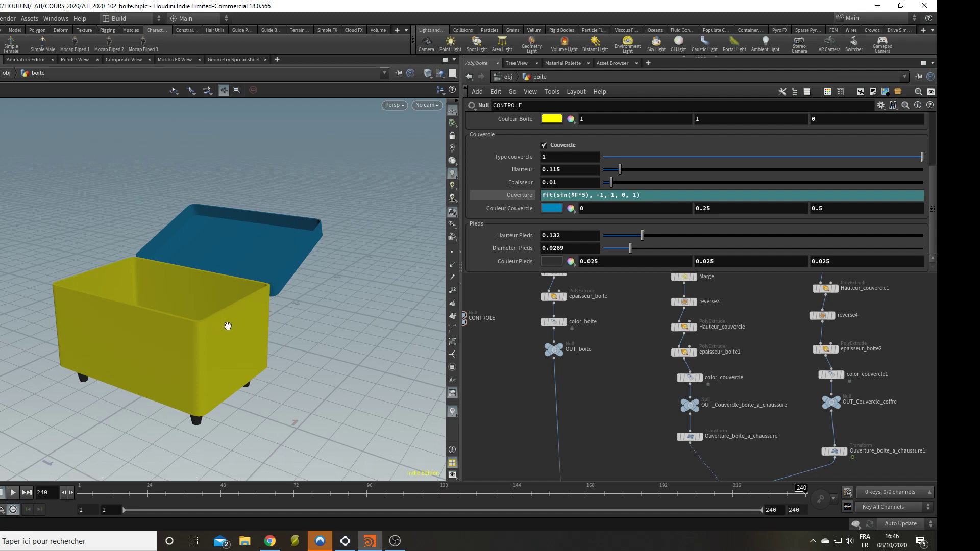
left_click_drag(327, 364, 233, 310)
scroll(670, 375, "down", 3)
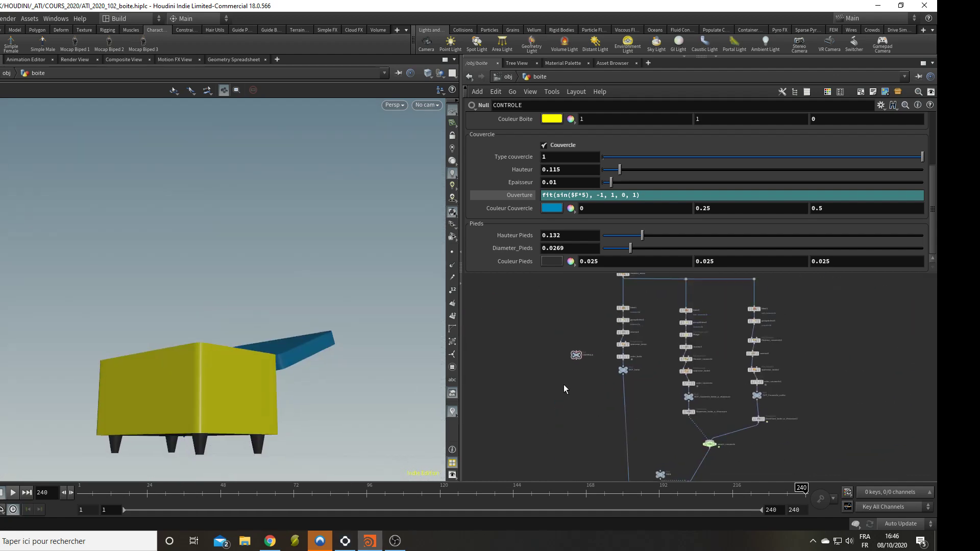
scroll(607, 394, "up", 4)
scroll(586, 403, "down", 6)
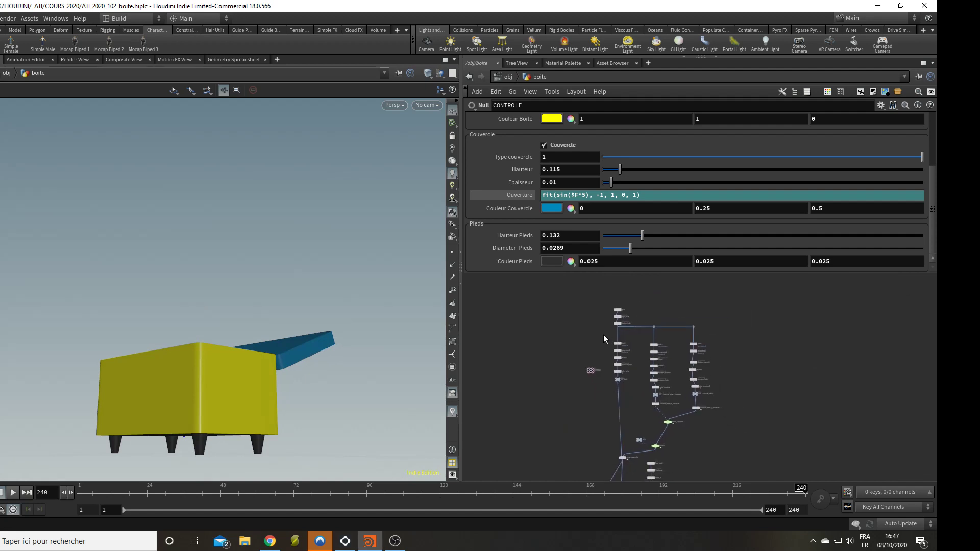
- Move the CONTROLE node and the box branch (blast1 to OUT_boite) away from the lid branches to free space between them
left_click_drag(603, 334, 529, 365)
left_click_drag(614, 384, 614, 385)
scroll(607, 387, "up", 5)
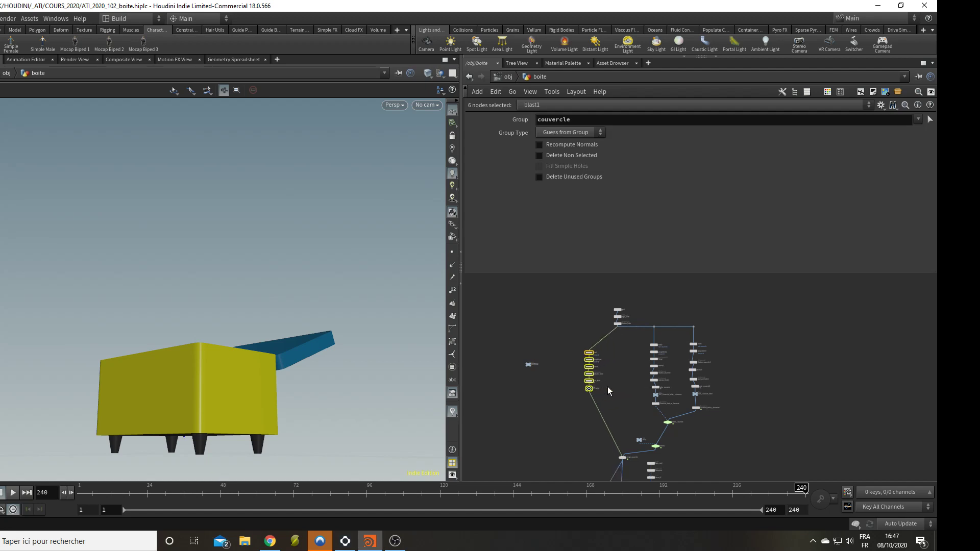
key("Tab")
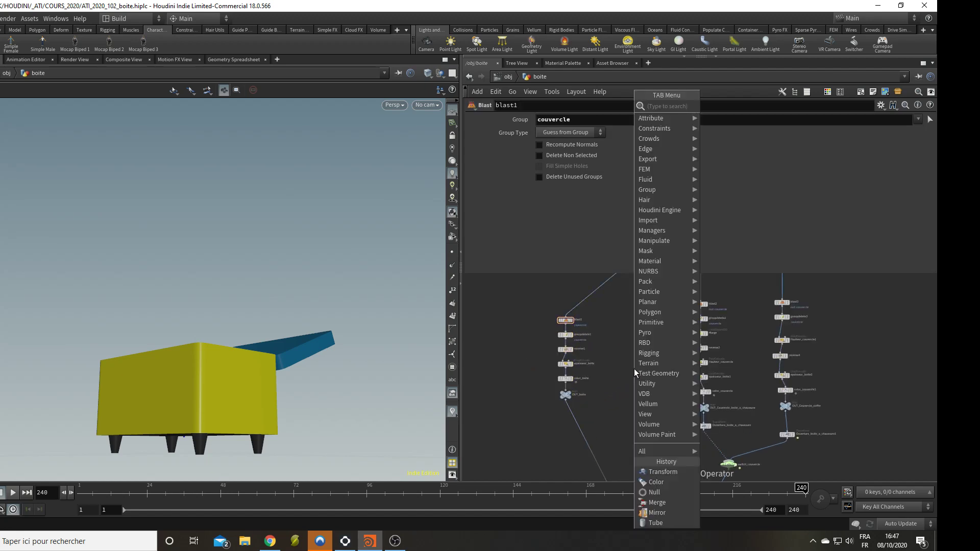
type("cir")
key("Return")
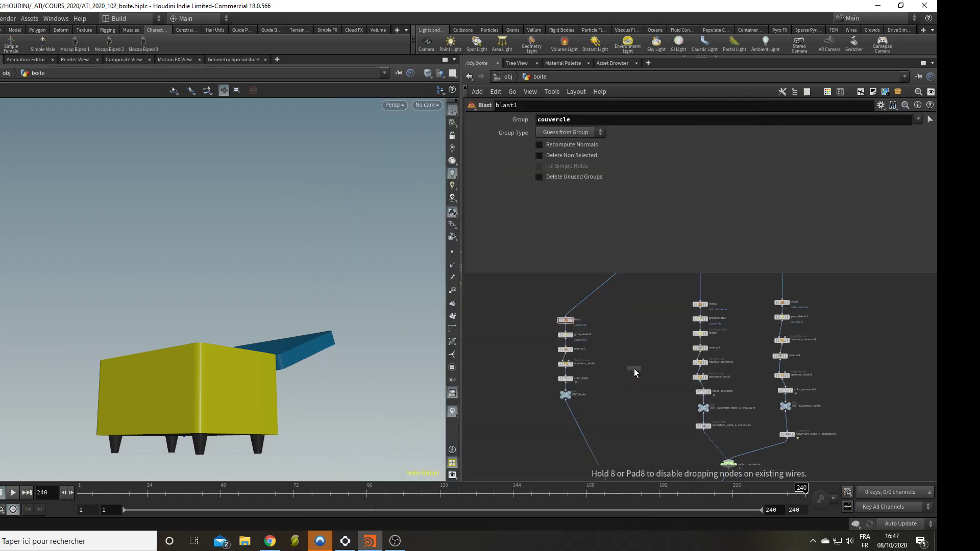
- Add and display a Tube node between the box and lid branches, with OUT_boite shown as a template wireframe
key("Tab")
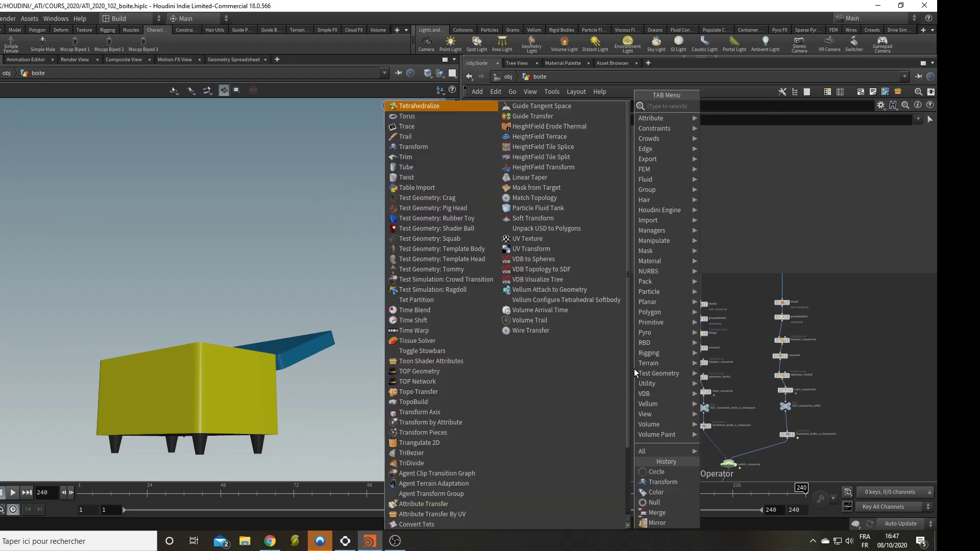
type("tu")
key("Return")
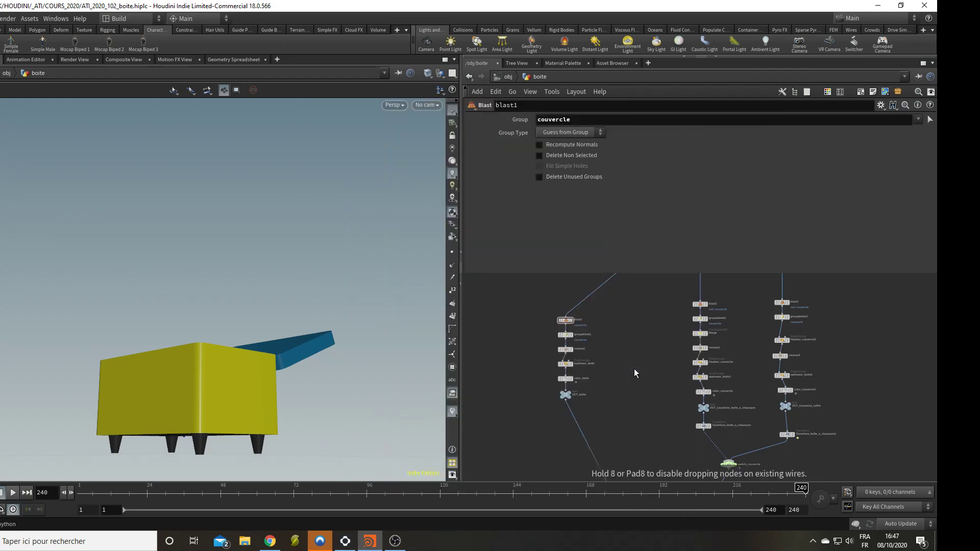
left_click(634, 369)
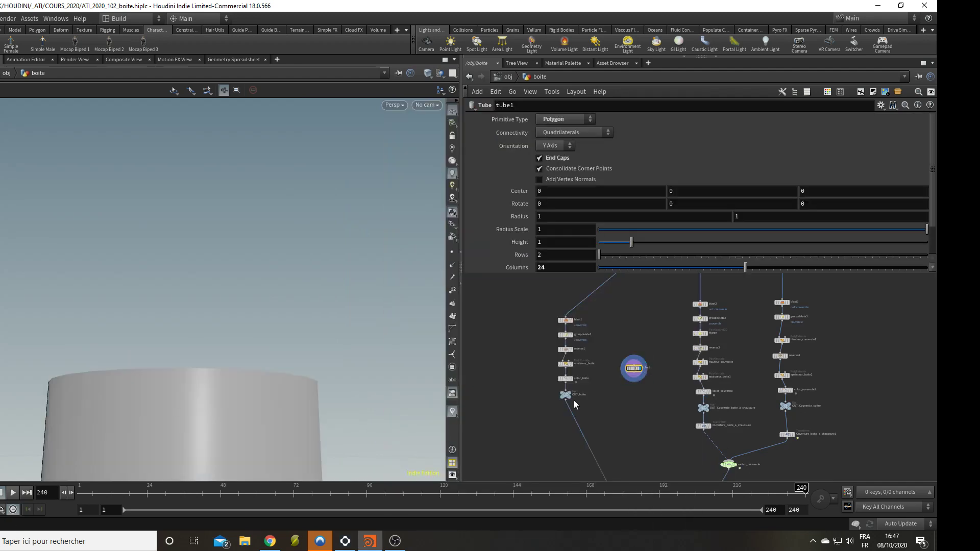
scroll(573, 401, "up", 3)
left_click_drag(335, 390, 174, 434)
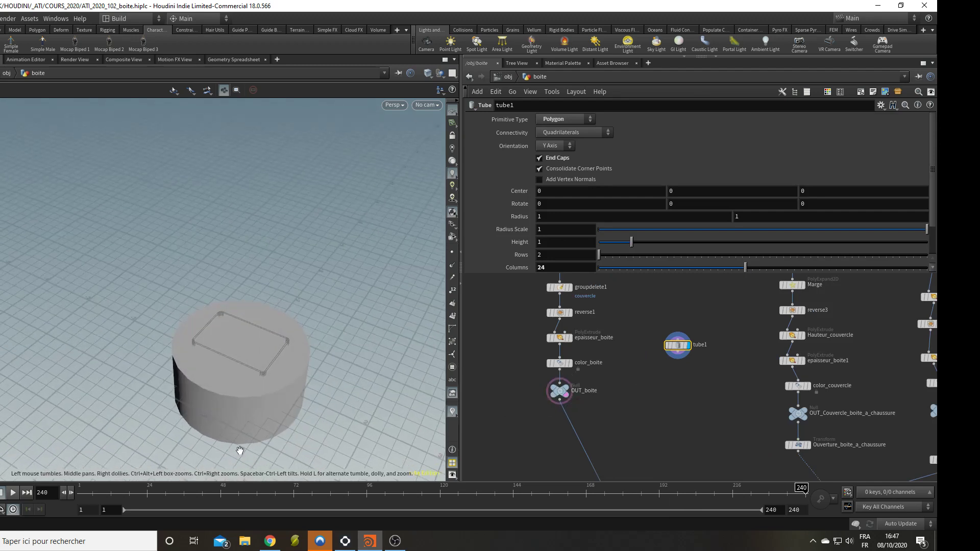
- Orient the tube along the X Axis with Radius Scale 0.095 and Height 0.33
left_click(550, 147)
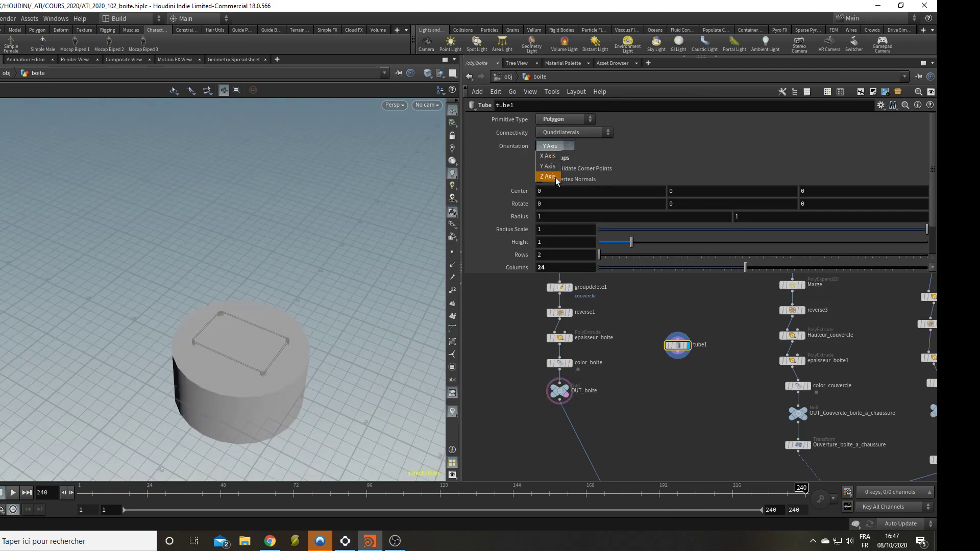
left_click(549, 156)
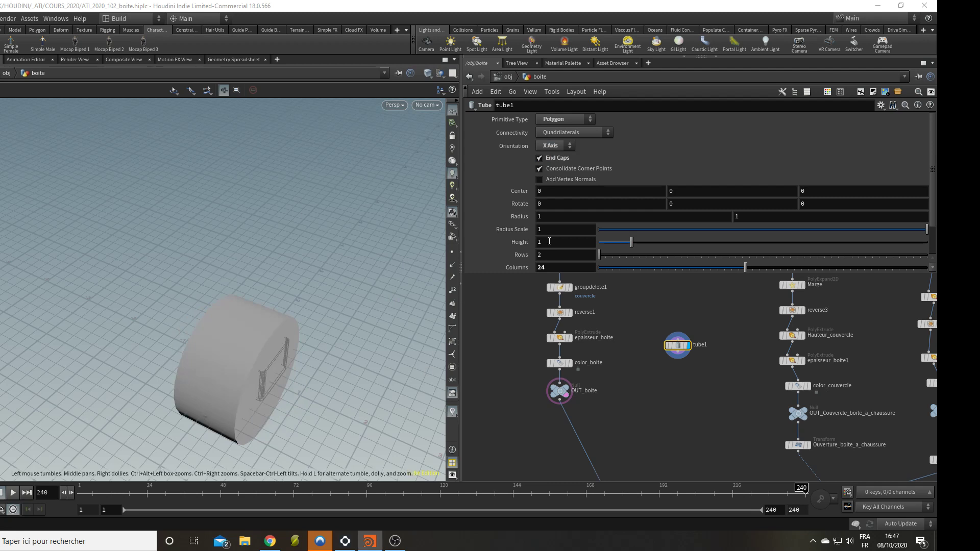
left_click_drag(922, 232, 630, 252)
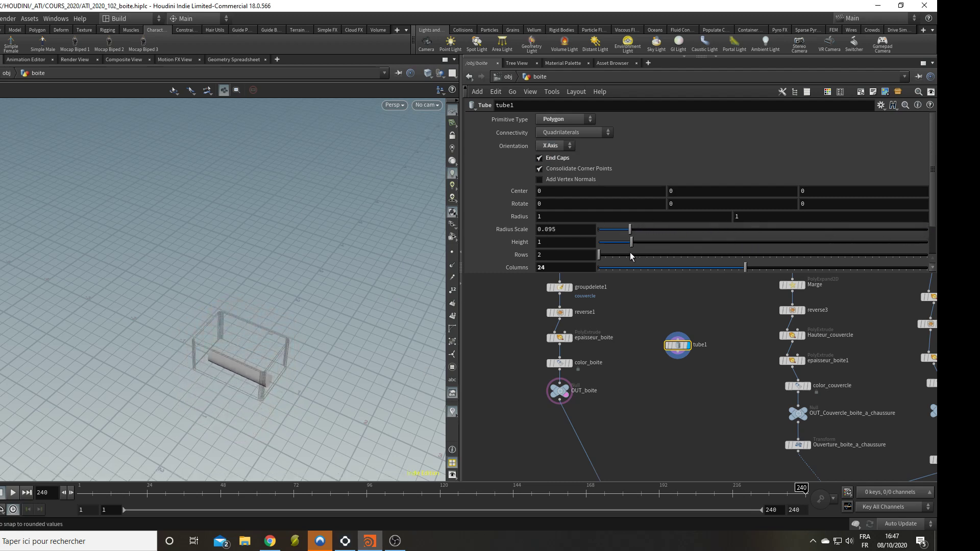
left_click_drag(208, 392, 311, 309)
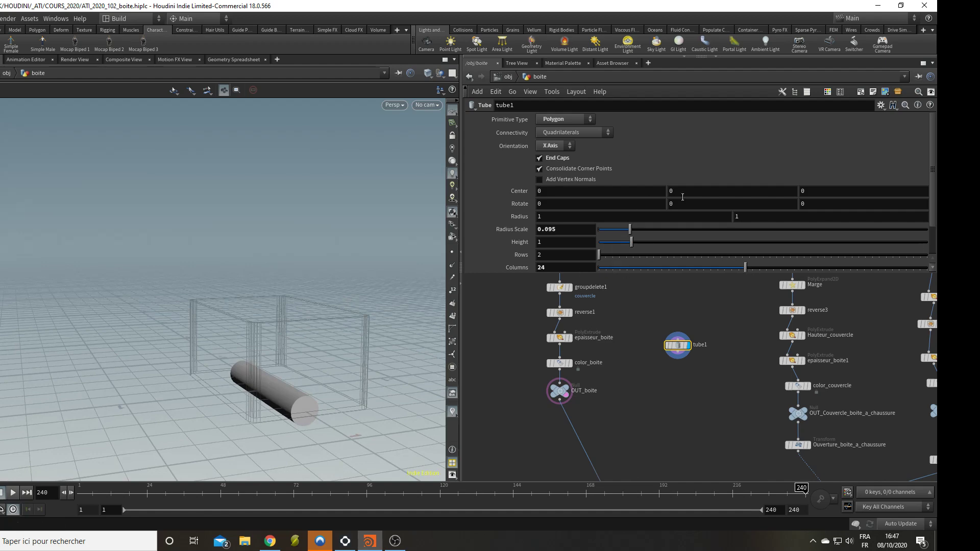
left_click_drag(632, 243, 610, 242)
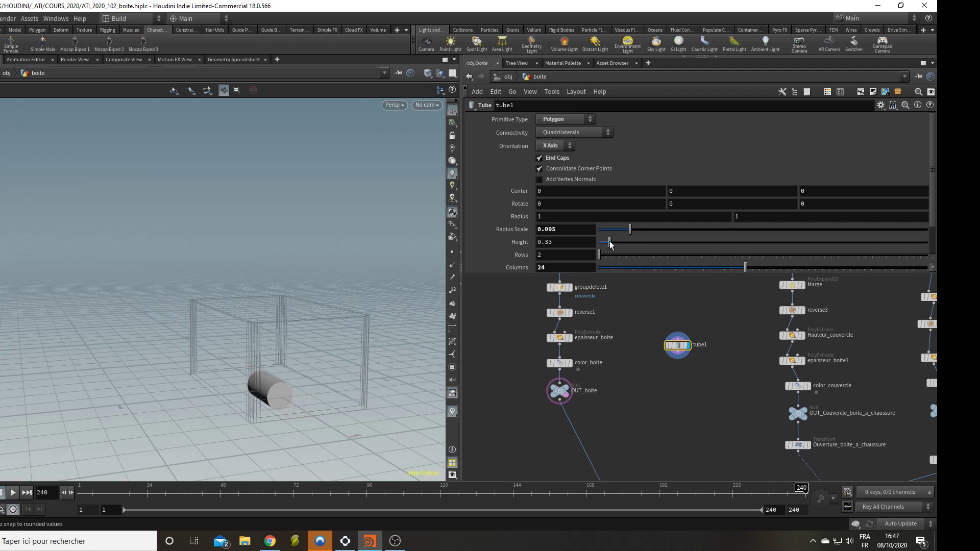
left_click_drag(215, 259, 25, 338)
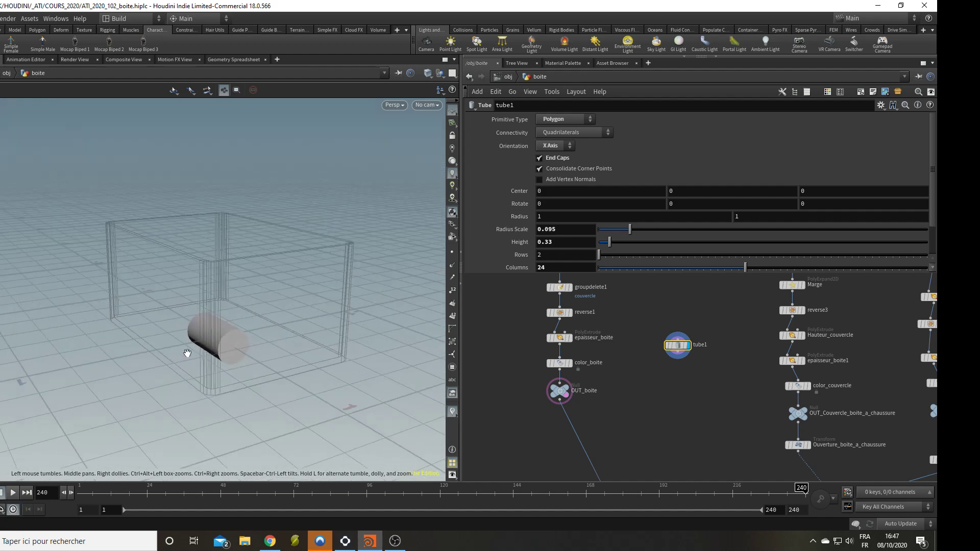
- Add a Clip node after the tube to cut it in half horizontally
scroll(653, 368, "up", 4)
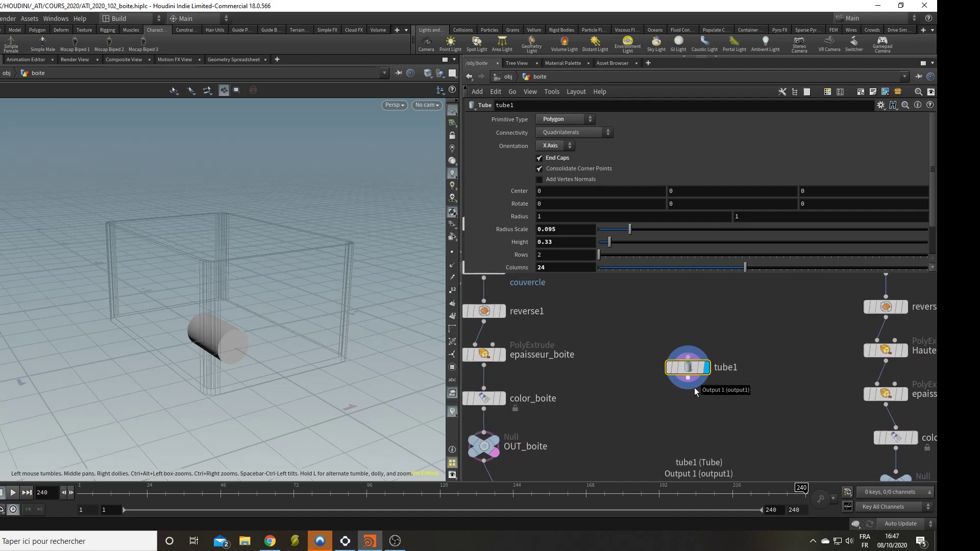
left_click_drag(694, 387, 690, 407)
type("clip")
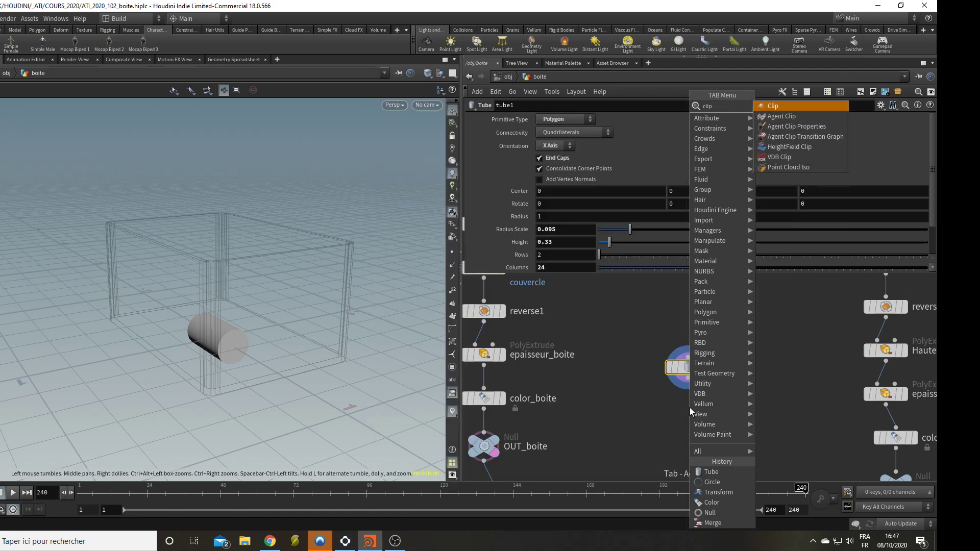
key("Return")
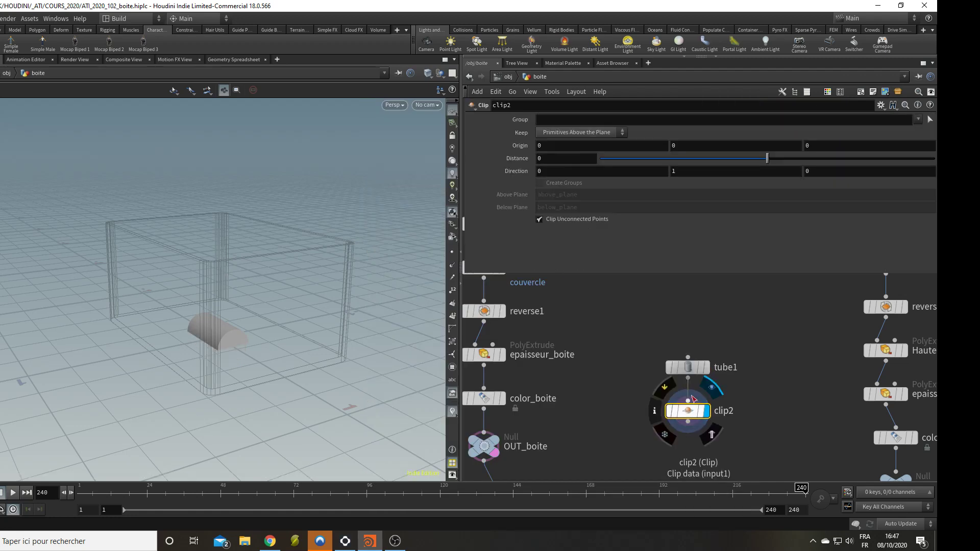
left_click_drag(278, 378, 285, 342)
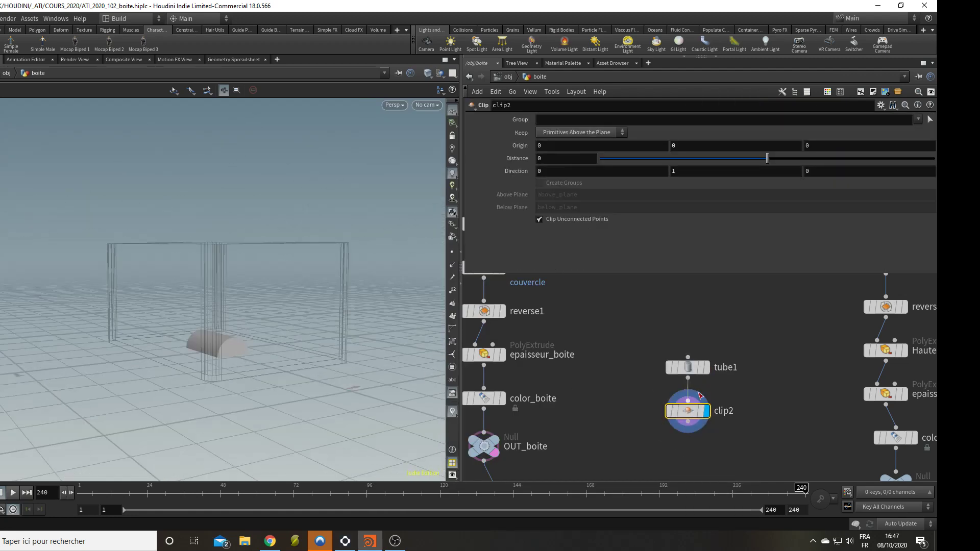
- Set the Clip node to keep Primitives Below the Plane and shift the tube and clip nodes slightly up in the network
left_click(692, 367)
left_click(701, 417)
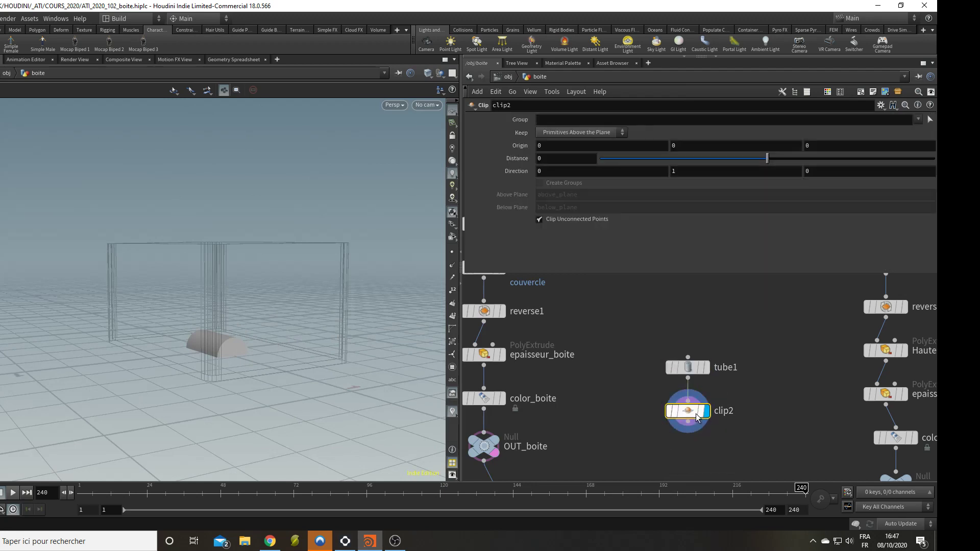
left_click(607, 132)
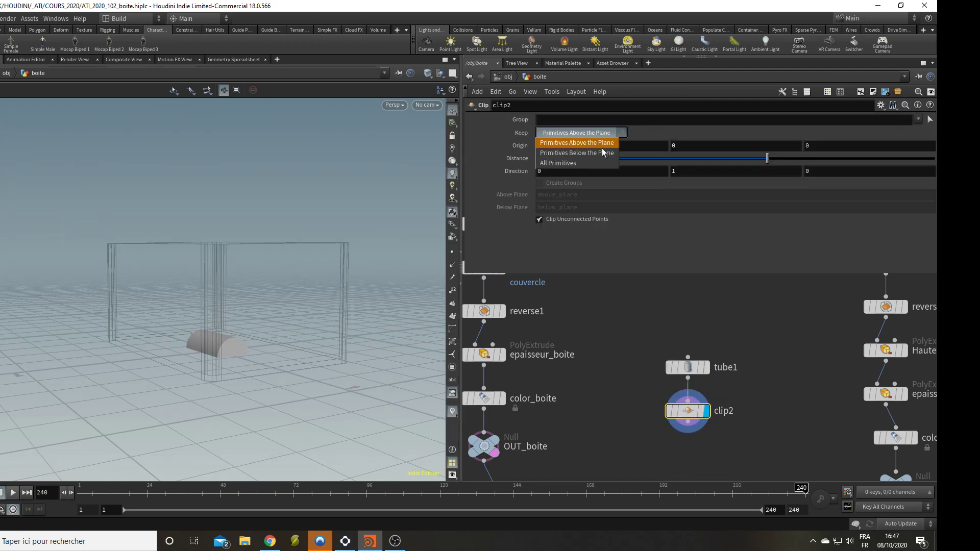
left_click(601, 151)
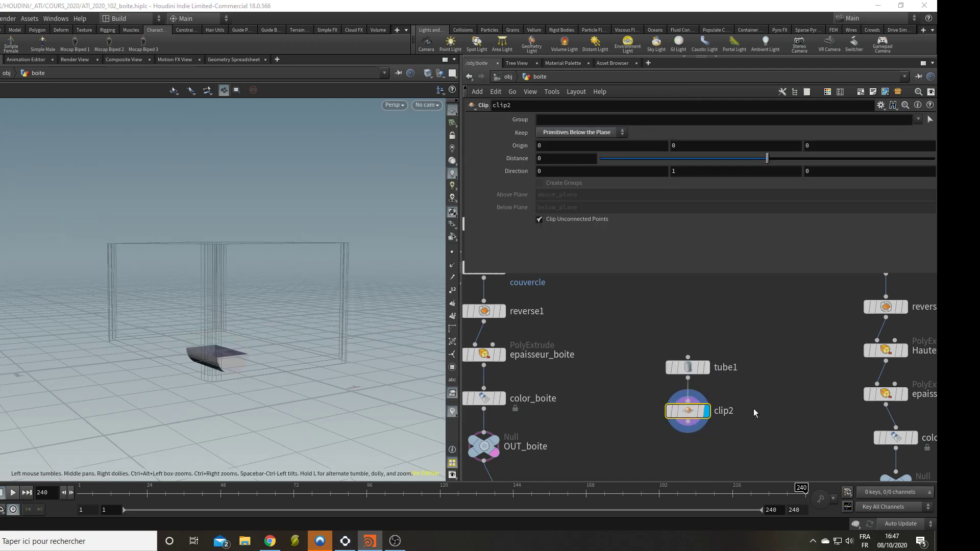
left_click_drag(234, 366, 207, 369)
mouse_move(685, 400)
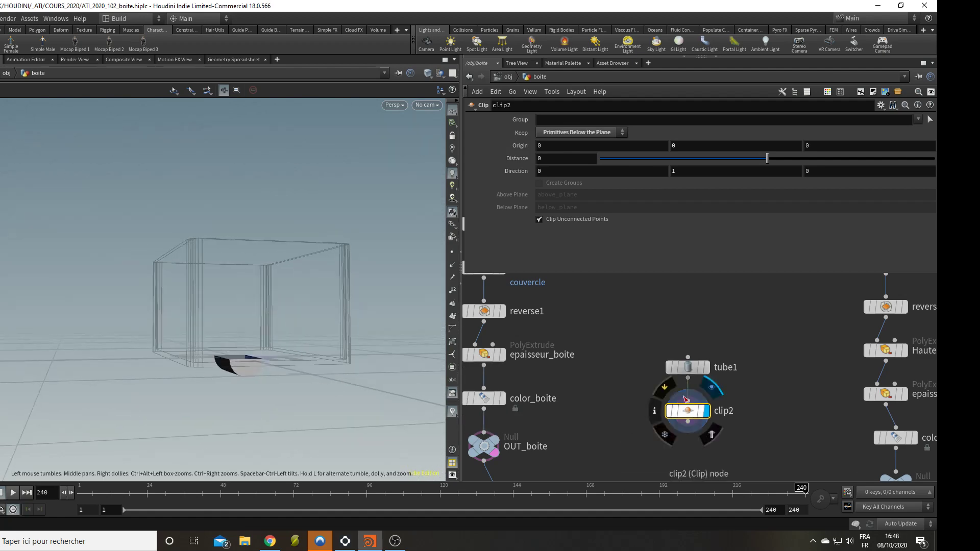
left_click_drag(685, 399, 685, 374)
key("Tab")
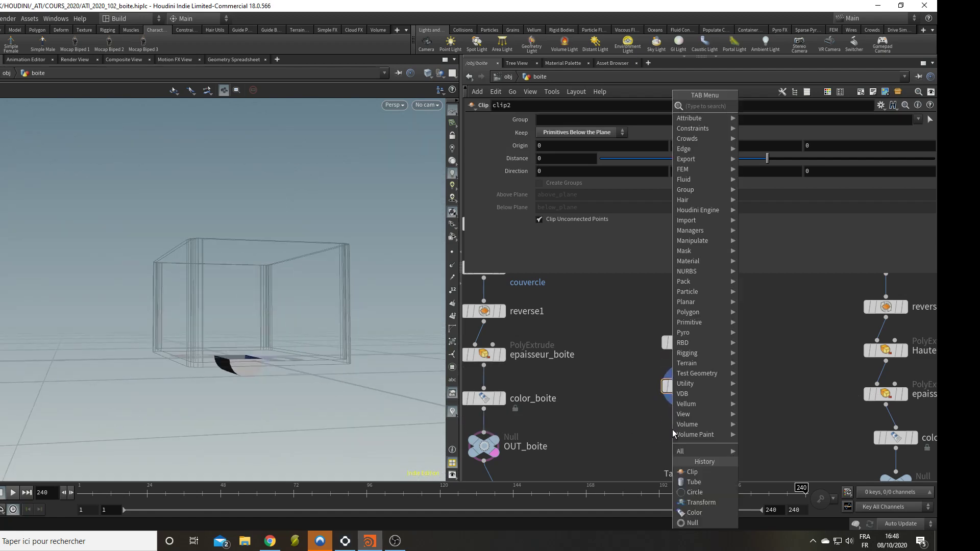
type("transform")
key("Return")
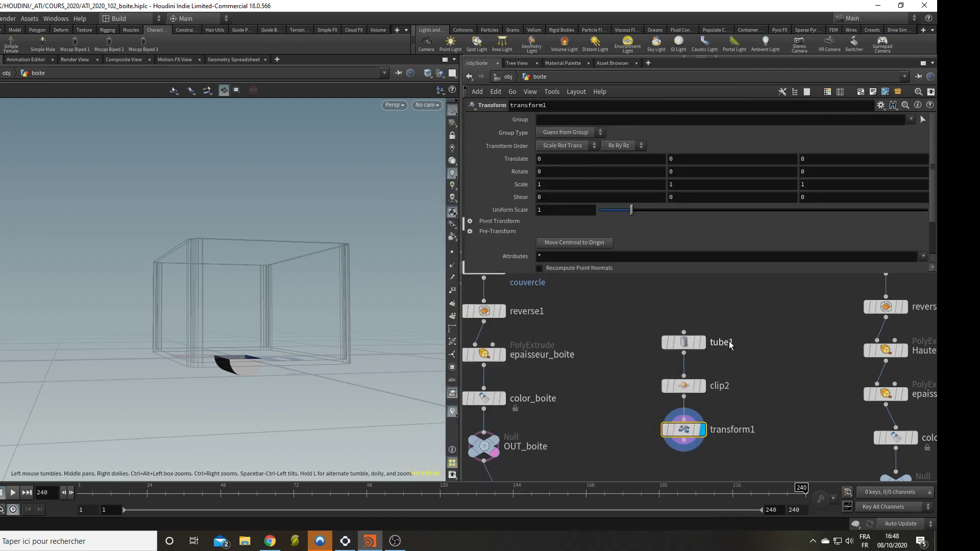
mouse_move(684, 442)
key("Delete")
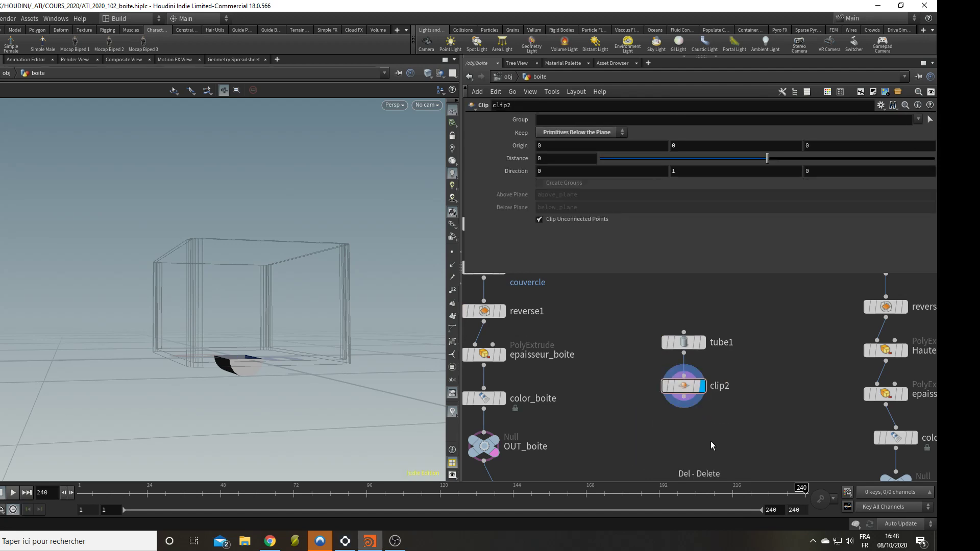
- Add a PolyFill node after the clip to close the half tube's open top, and check it from several angles
key("Tab")
type("polyf")
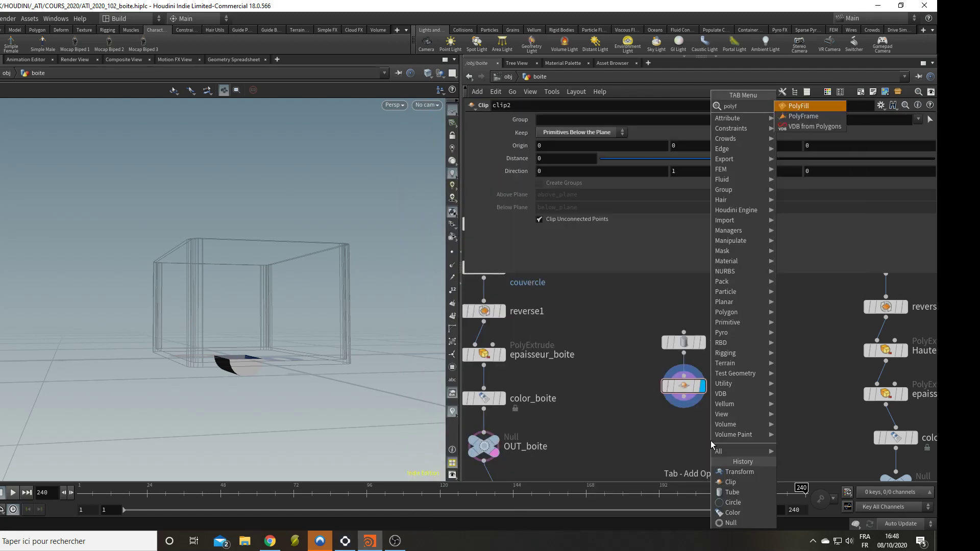
key("Return")
left_click_drag(275, 190, 243, 332)
middle_click_drag(243, 331, 170, 290)
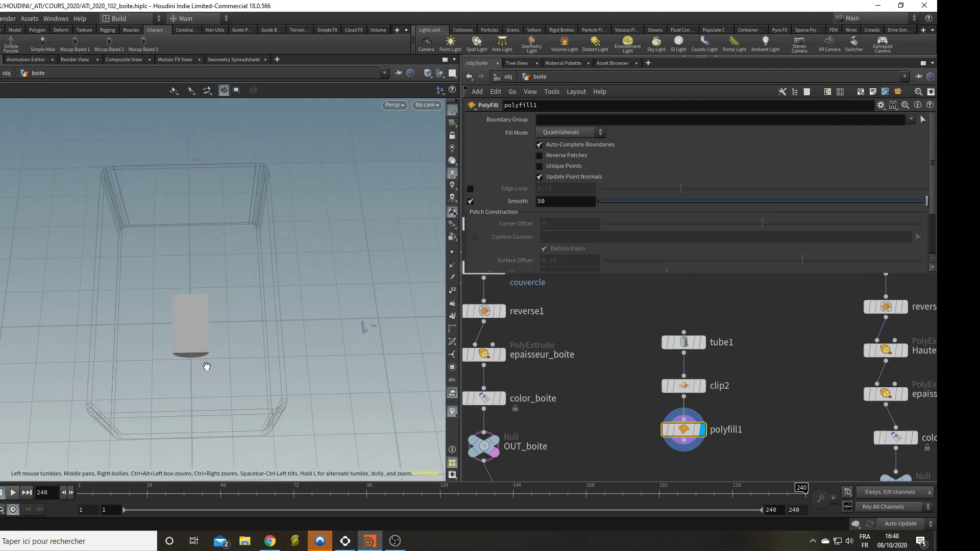
left_click_drag(143, 282, 124, 249)
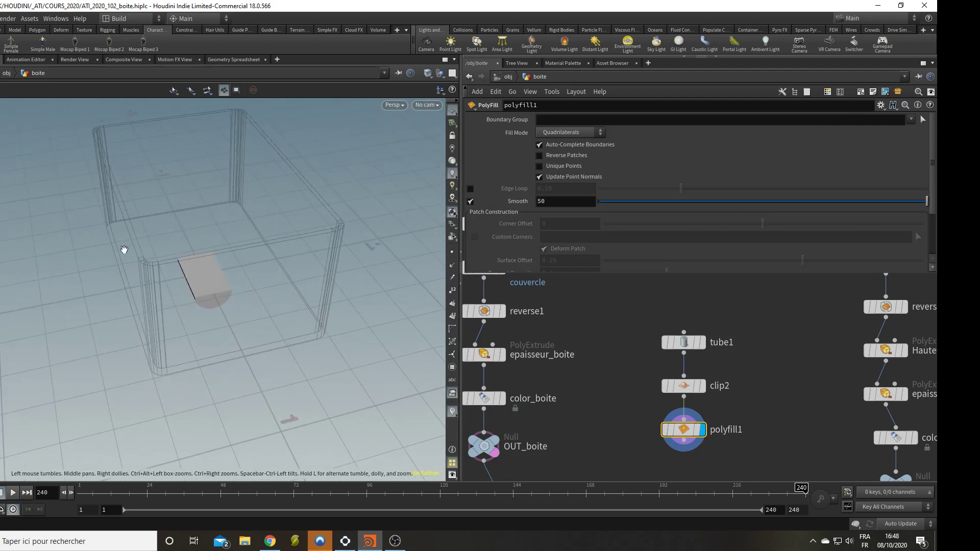
left_click_drag(261, 354, 186, 357)
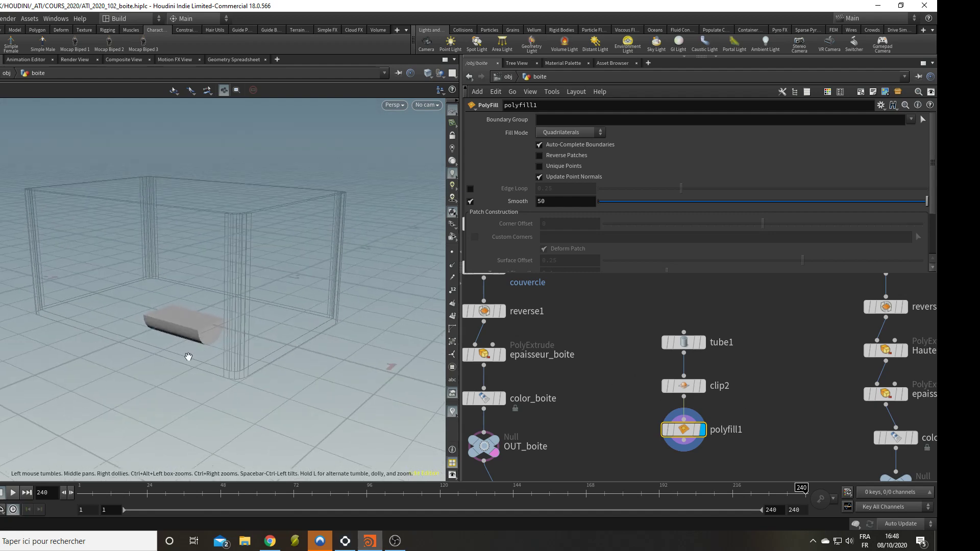
- Add a Transform node after the PolyFill of the half tube
middle_click_drag(609, 416, 590, 328)
key("Tab")
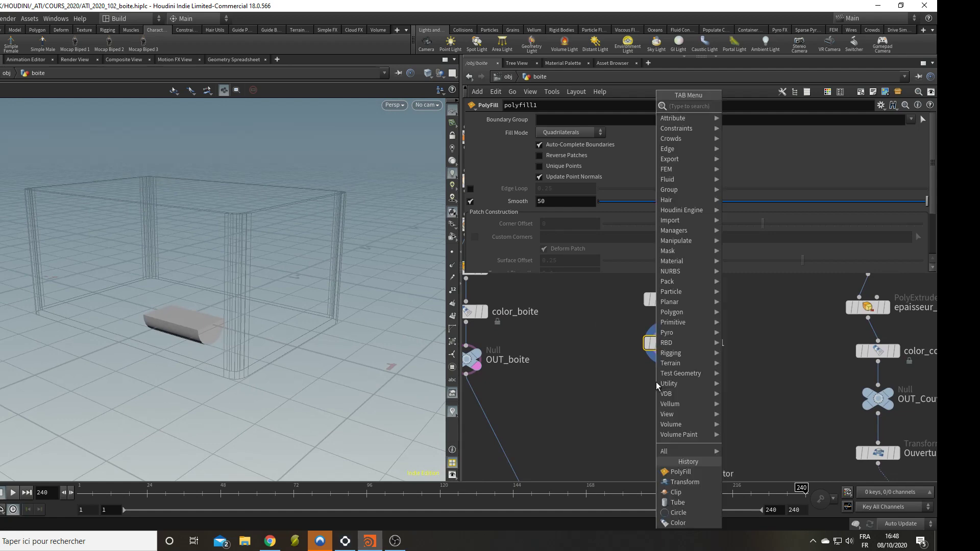
type("tr")
key("Down")
key("Down")
key("shift+Return")
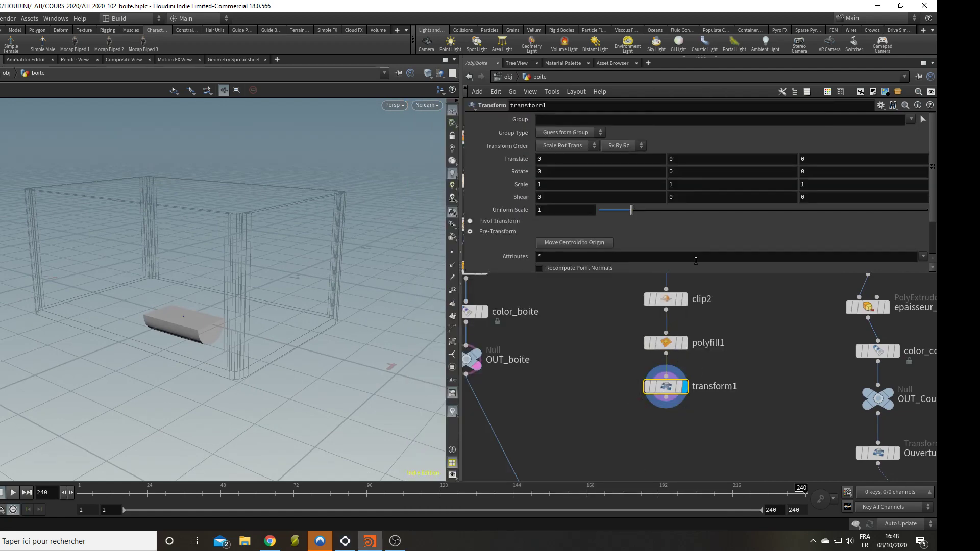
- Rename the Transform node adjust_shape and set its Y scale to 0.6 to flatten the half tube
double_click(720, 386)
type("adj")
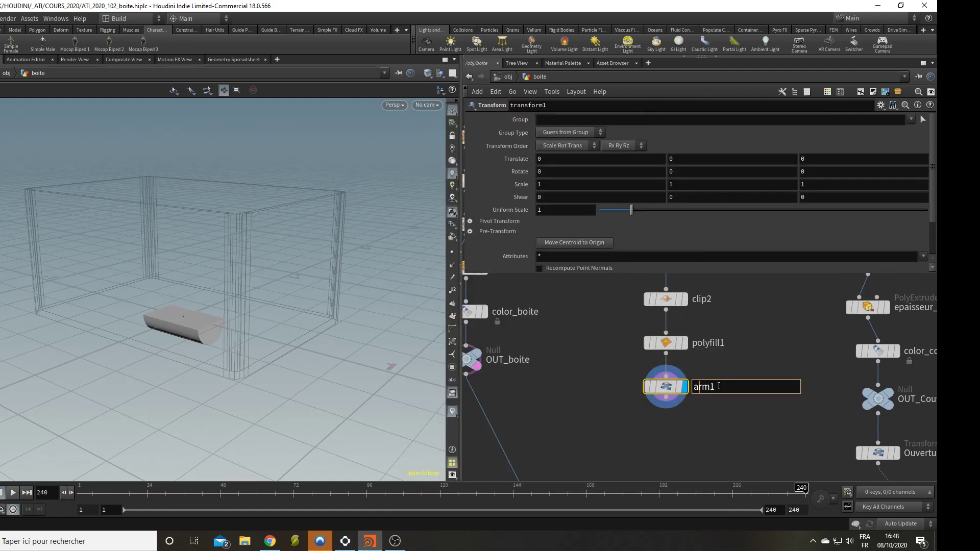
type("ust_shape")
key("Return")
double_click(748, 387)
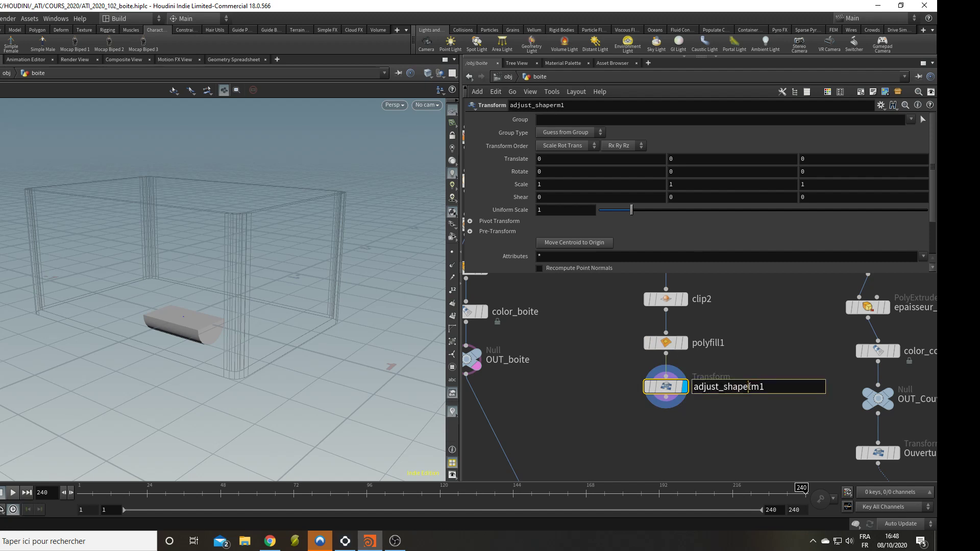
left_click_drag(749, 387, 768, 387)
key("BackSpace")
key("Return")
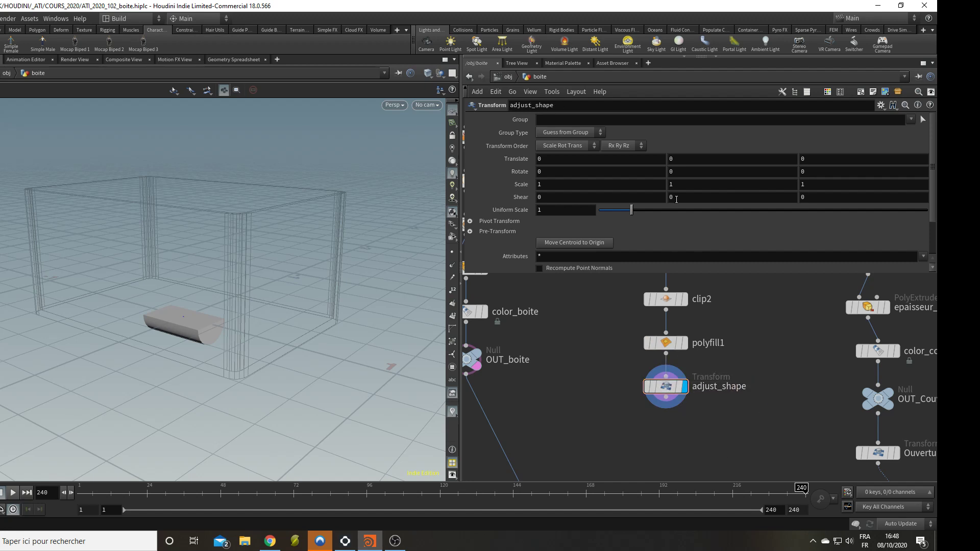
middle_click_drag(692, 184, 669, 186)
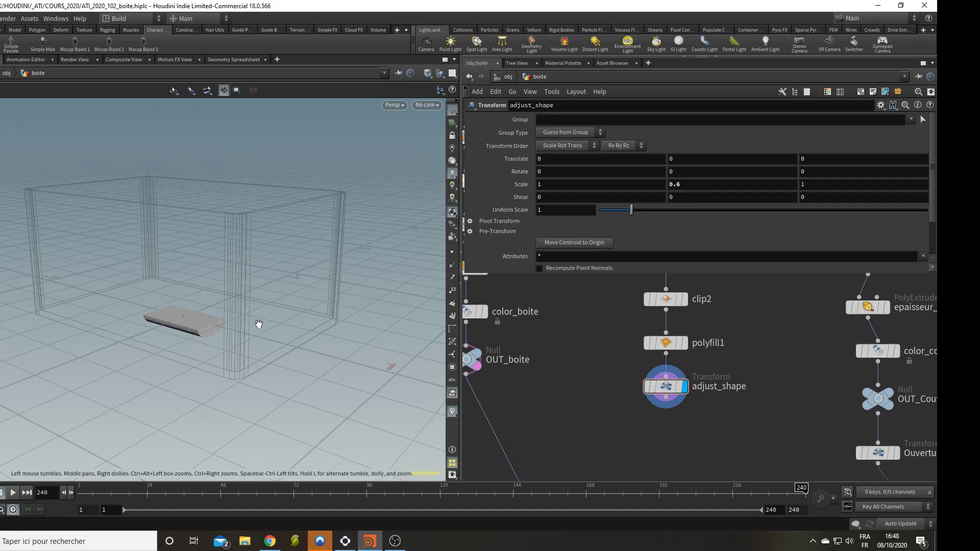
left_click_drag(258, 323, 228, 306)
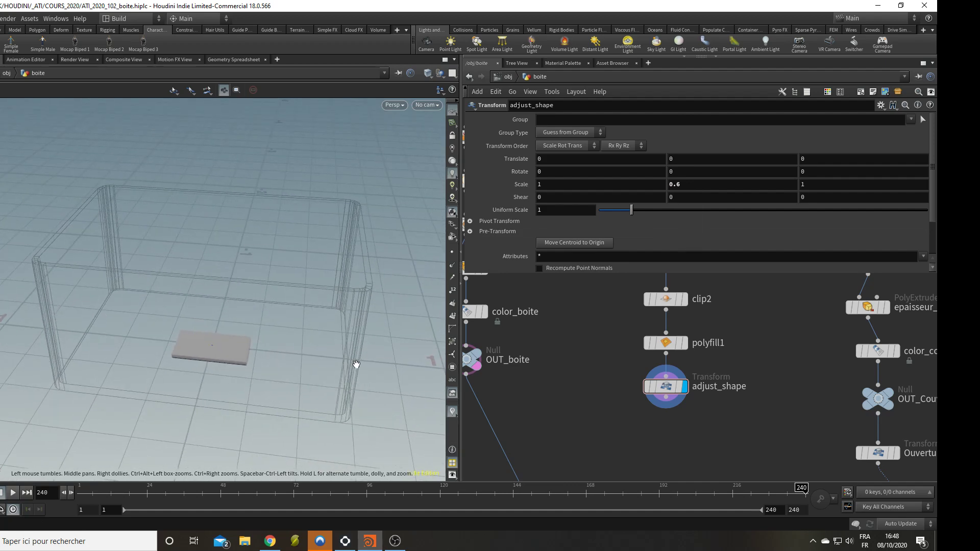
left_click_drag(392, 305, 357, 326)
scroll(538, 374, "down", 2)
scroll(538, 373, "down", 2)
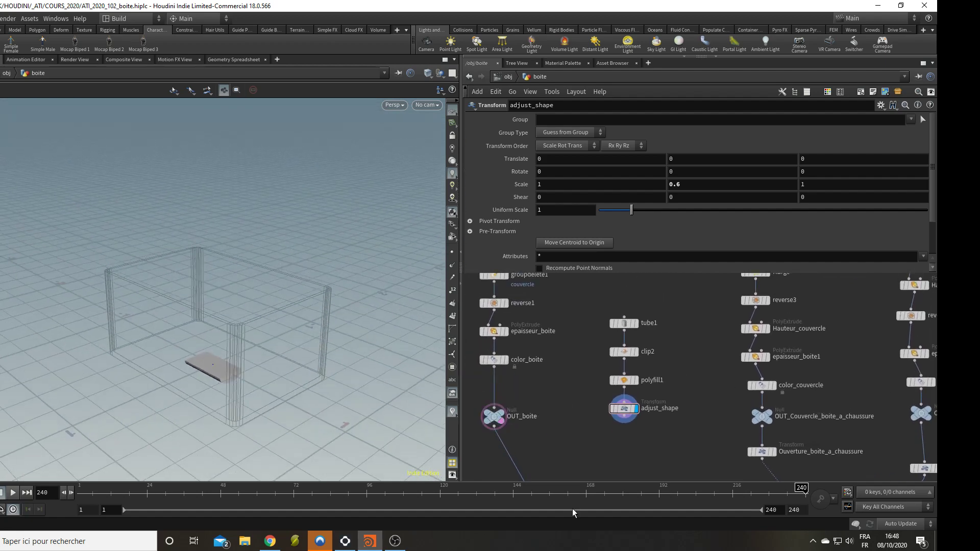
scroll(517, 406, "up", 3)
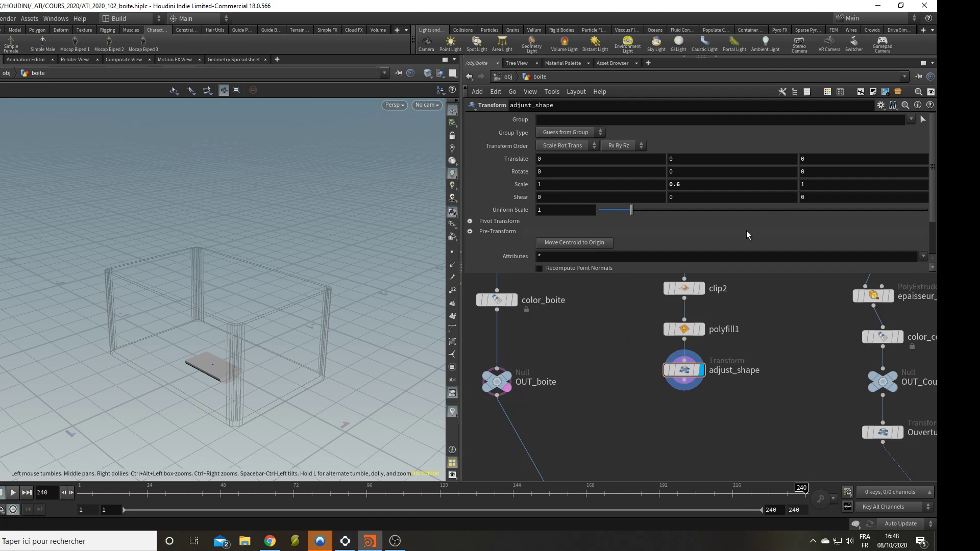
left_click(470, 222)
left_click(470, 222)
left_click_drag(262, 398, 269, 393)
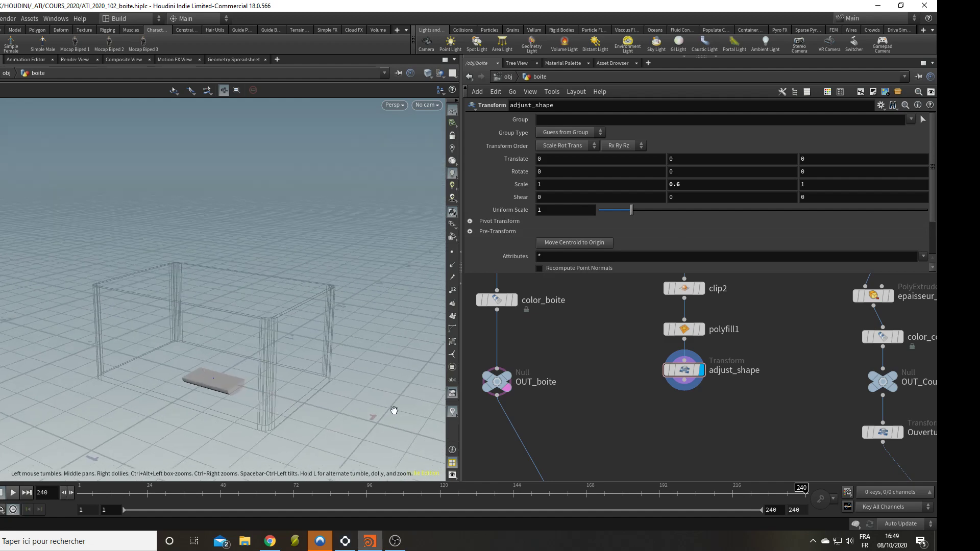
- Set the X translate of adjust_shape to the expression bbox("../OUT_boite/", D_YMAX)
left_click(570, 160)
type("bbox(\"")
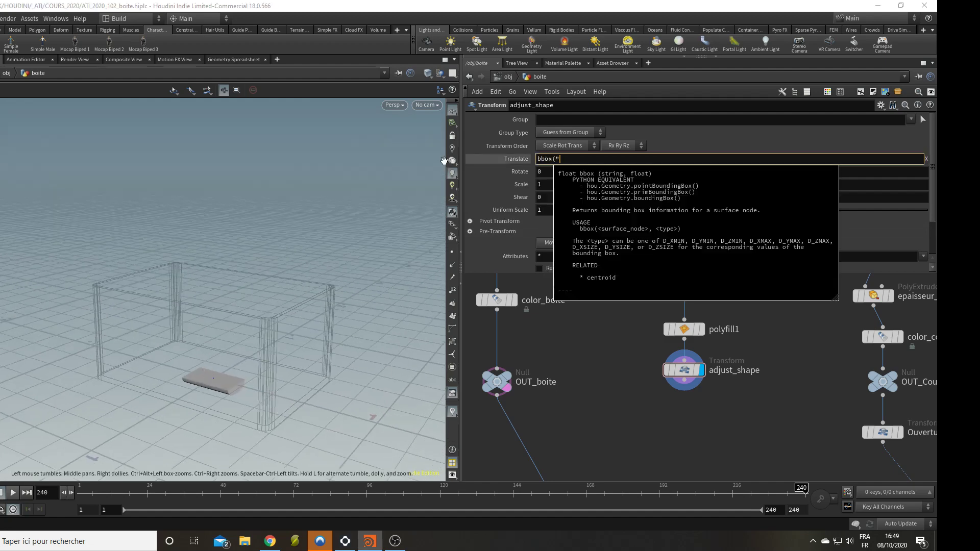
type("../OU")
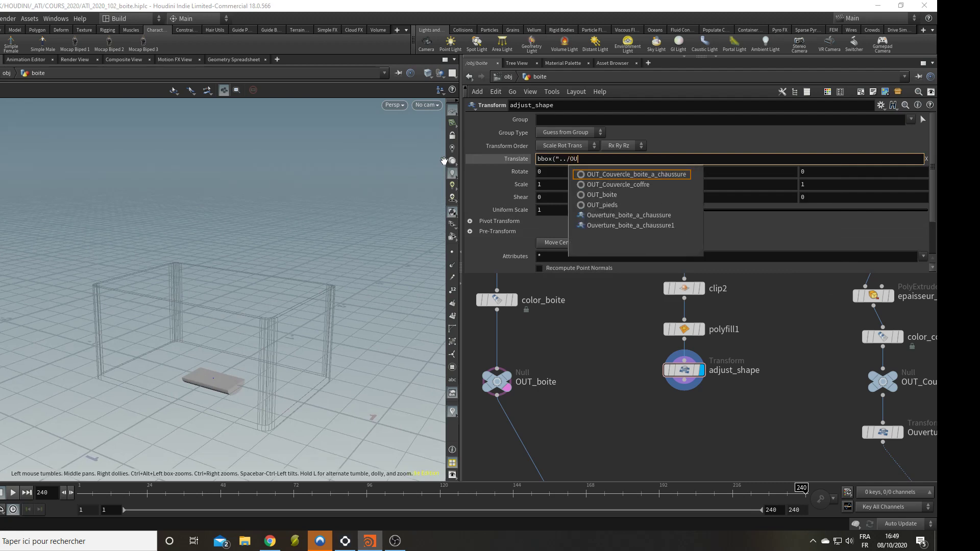
type("T_boite/")
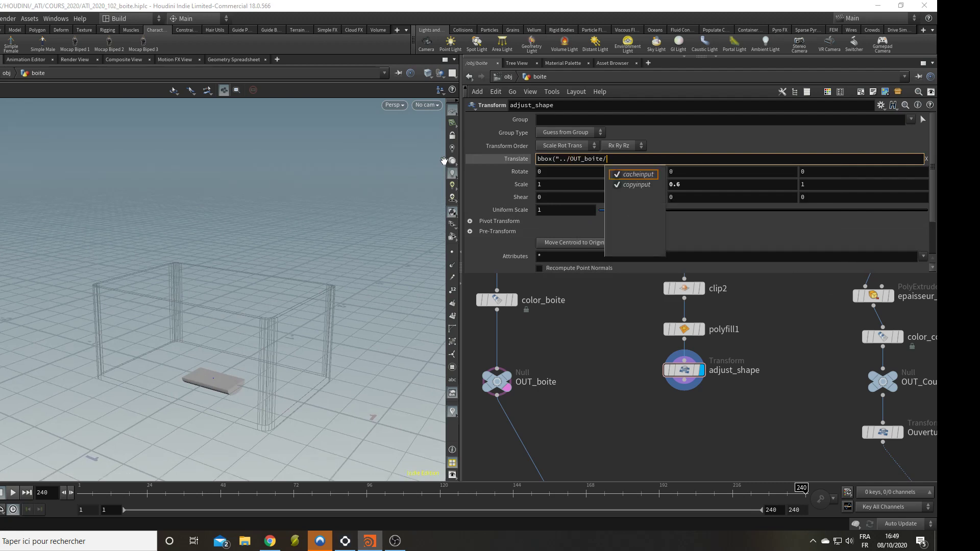
type("\", D_YMAX")
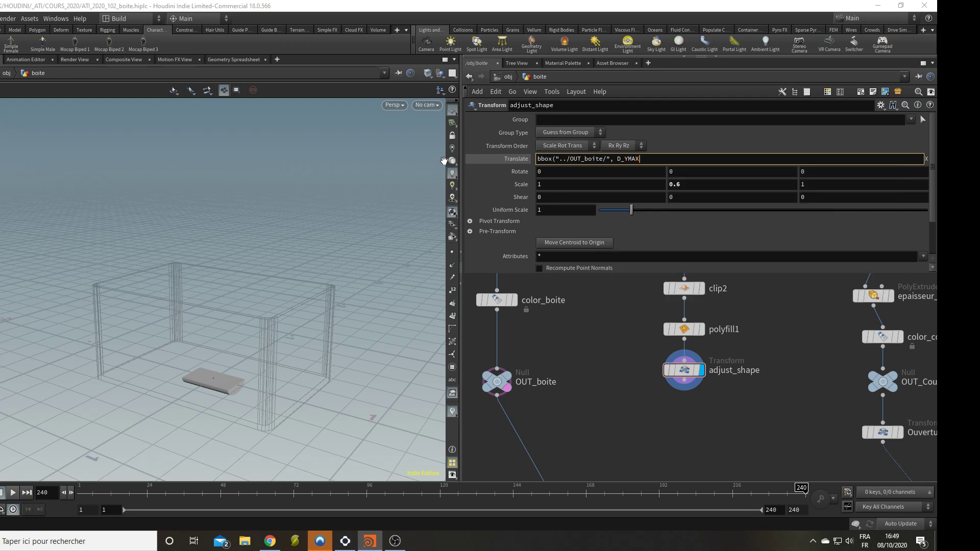
type(")")
key("Return")
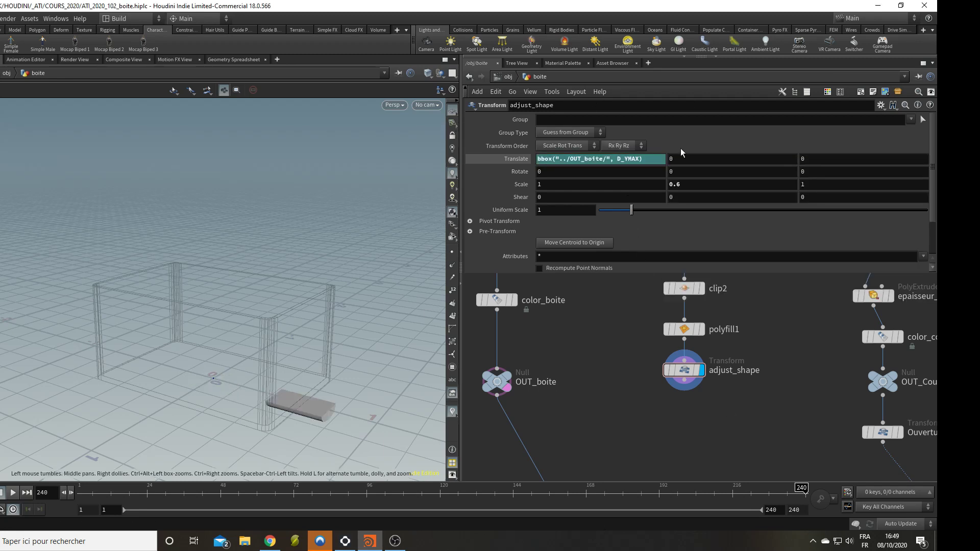
- Copy the bounding-box expression into adjust_shape's Y translate and change the X expression to use D_XMAX
left_click(638, 159)
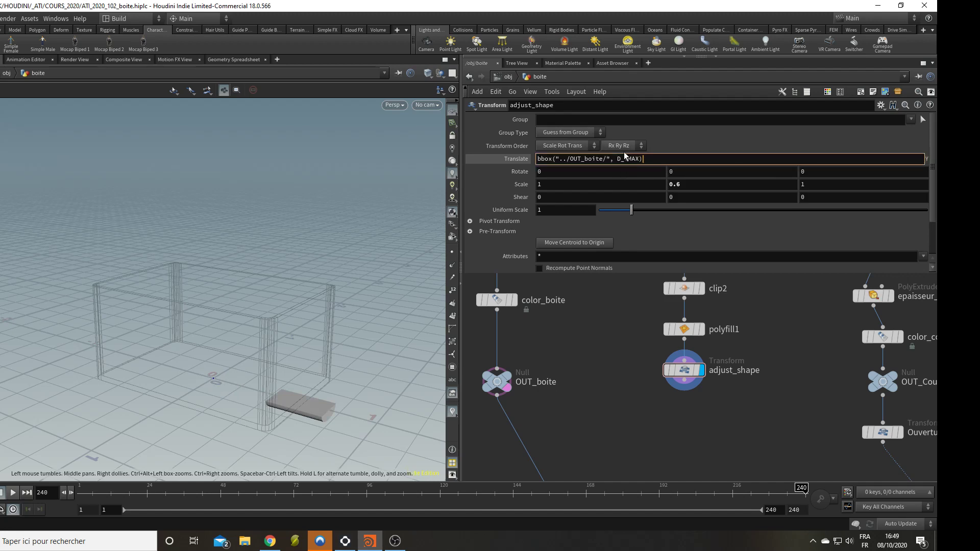
key("Return")
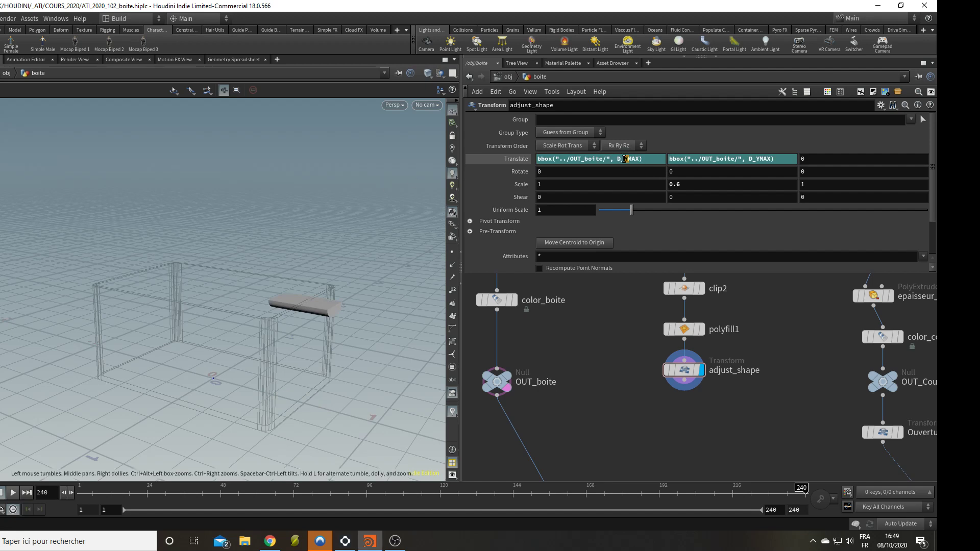
left_click(623, 158)
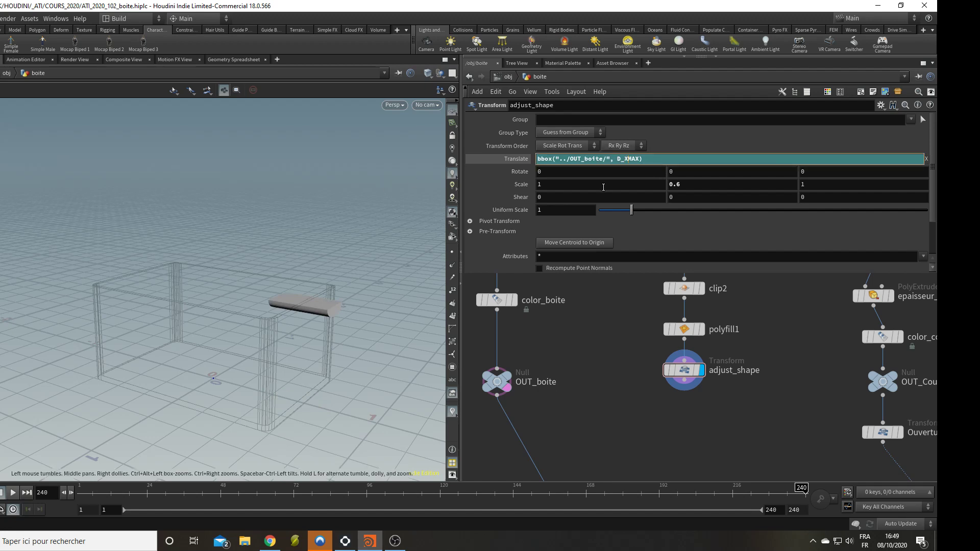
key("Return")
- Multiply the Y translate expression of adjust_shape by 0.9 to lower the half tube below the box rim
left_click_drag(410, 247, 261, 256, "alt")
right_click_drag(261, 255, 288, 299, "alt")
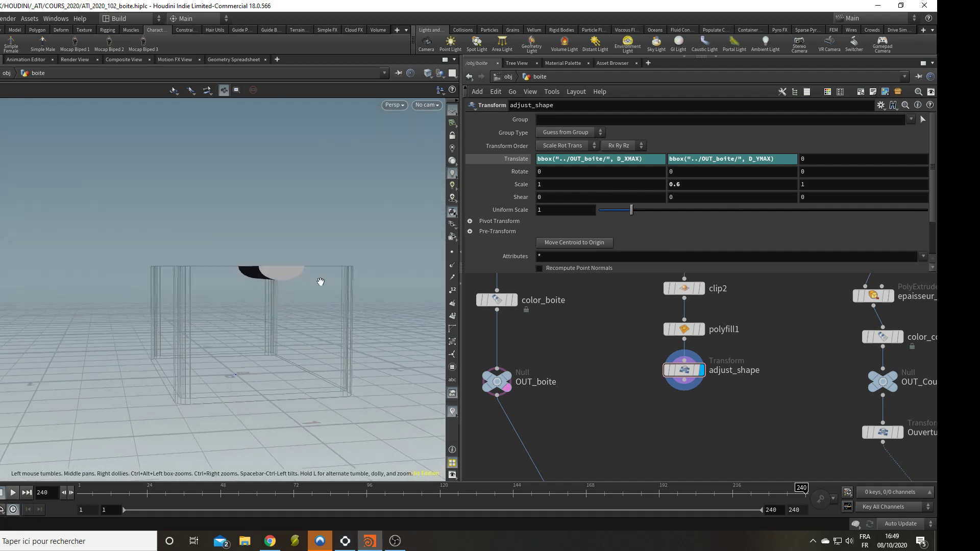
left_click_drag(321, 282, 208, 265, "alt")
left_click(779, 160)
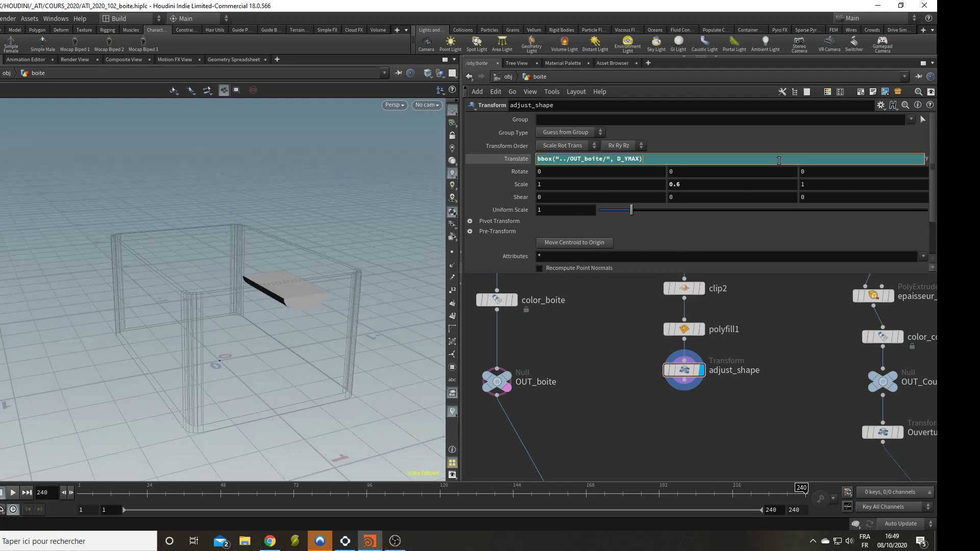
type("*")
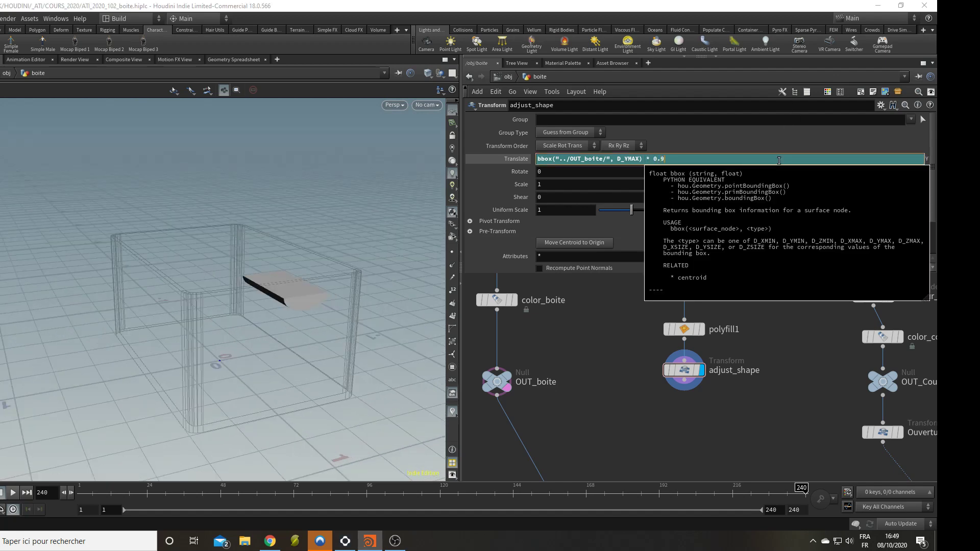
key("Return")
left_click_drag(321, 326, 304, 309, "alt")
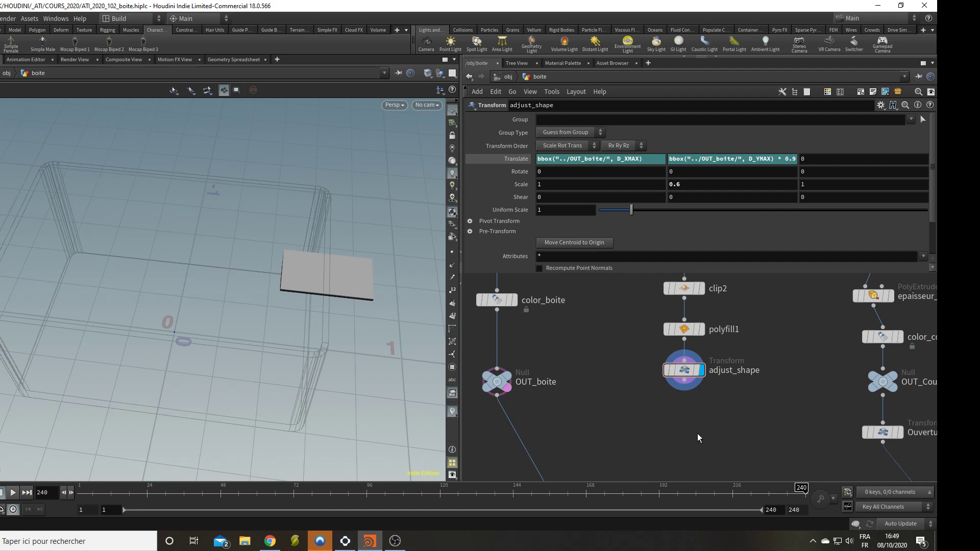
- Add a Mirror node after adjust_shape to duplicate the half tube on the opposite side of the box
key("Tab")
type("mir")
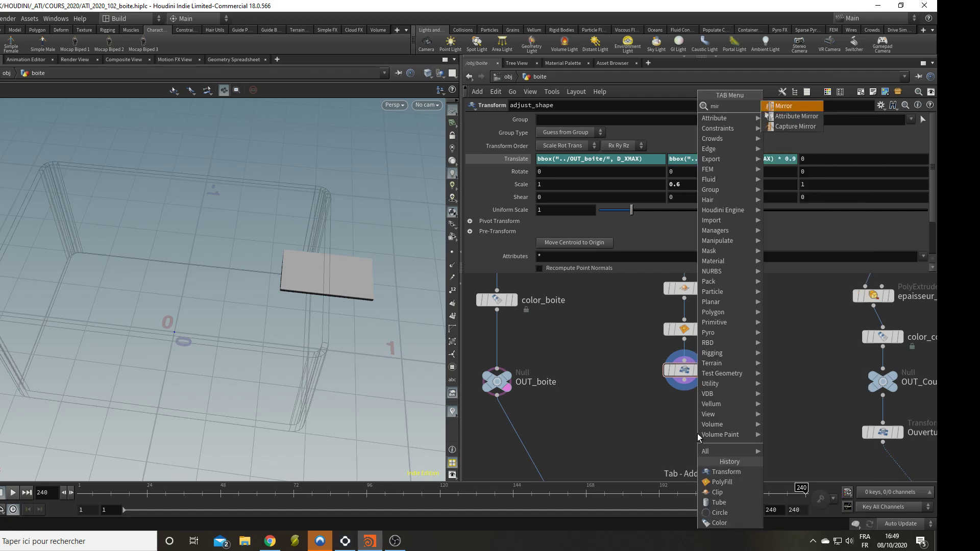
key("Return")
scroll(556, 378, "down", 5)
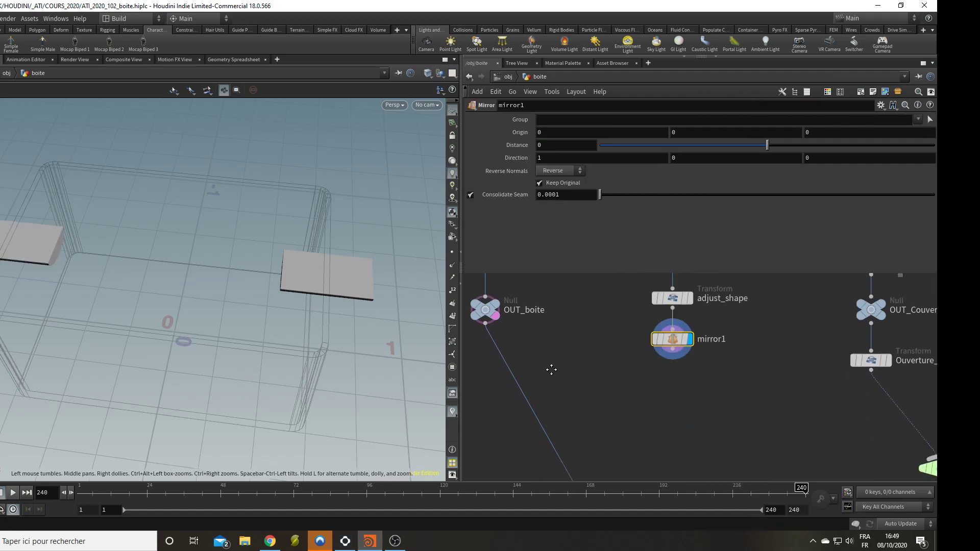
middle_click_drag(583, 443, 607, 410)
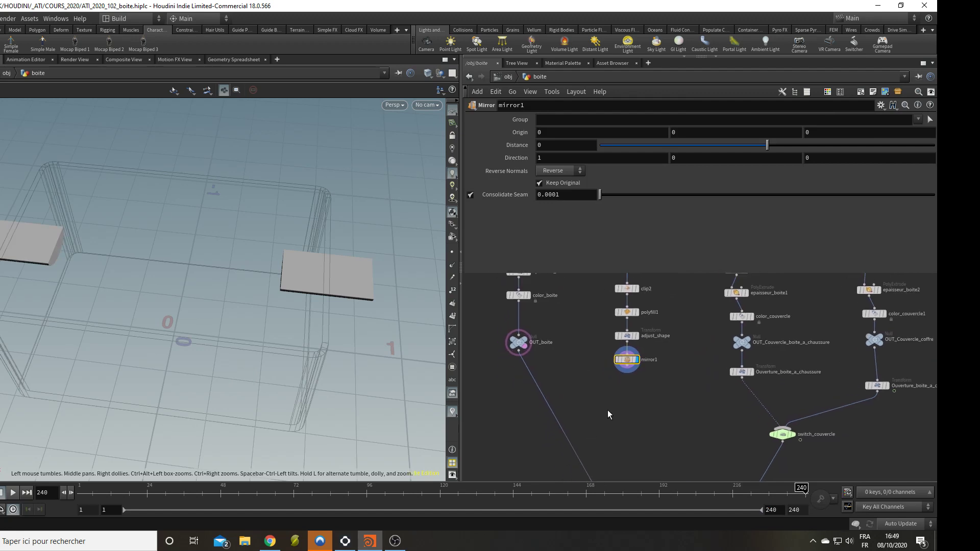
key("Tab")
type("bo")
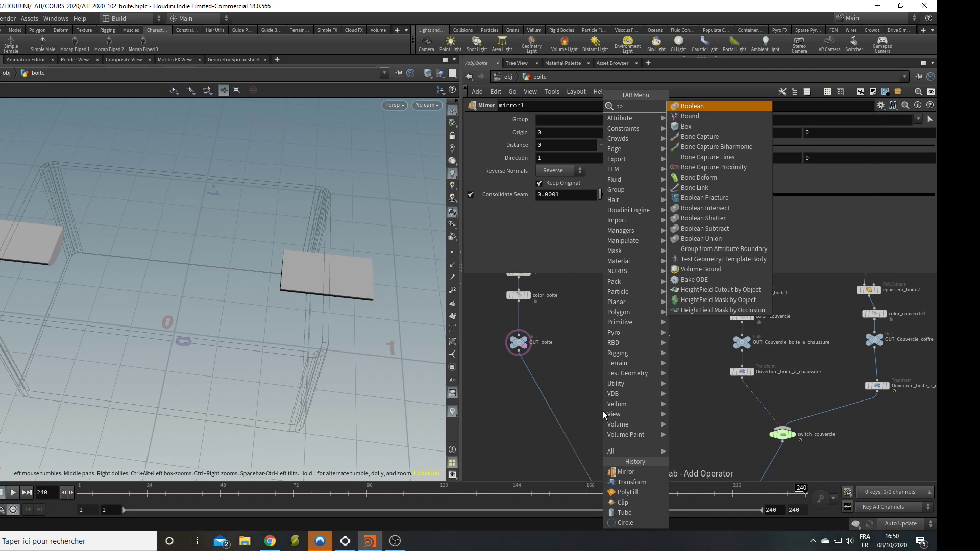
key("Up")
key("Up")
key("Up")
key("Up")
key("Up")
key("Up")
key("Up")
key("Up")
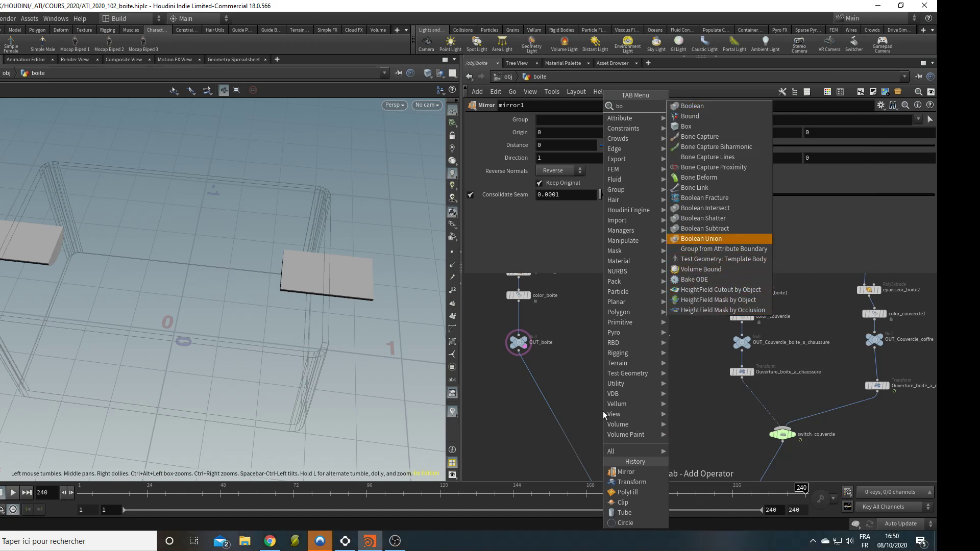
key("Return")
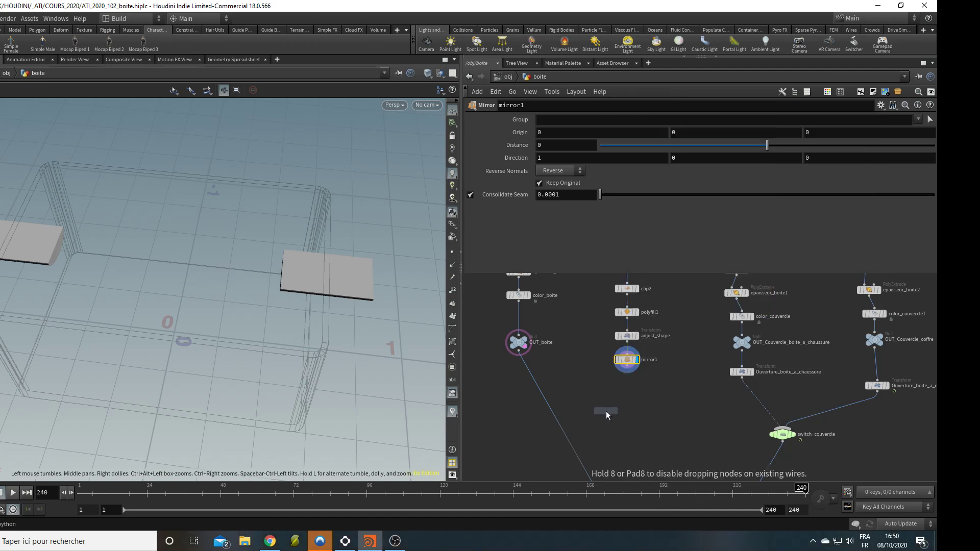
- Add a Boolean Subtract node with OUT_boite as geometry A and mirror1 as geometry B, and display the cut box
key("Tab")
type("boo")
type(" u")
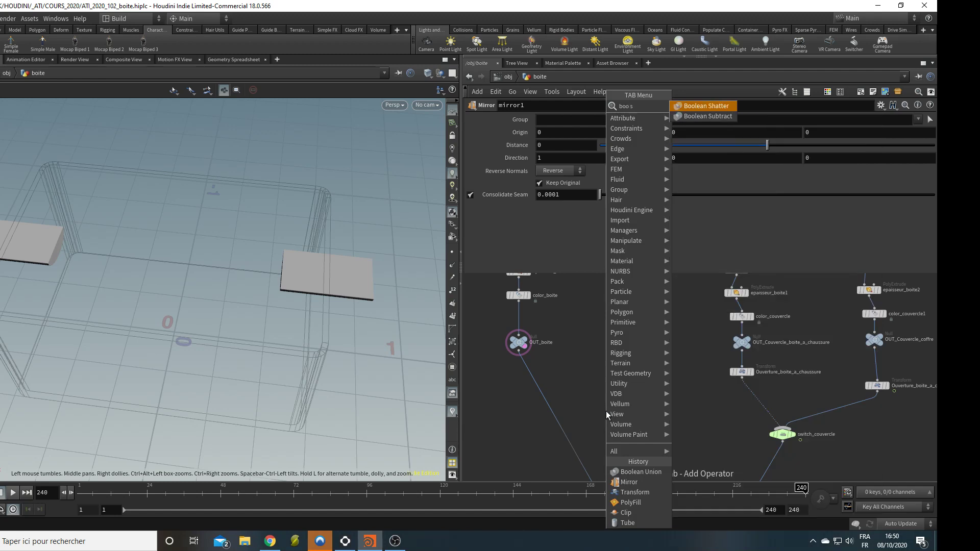
key("Return")
left_click(605, 411)
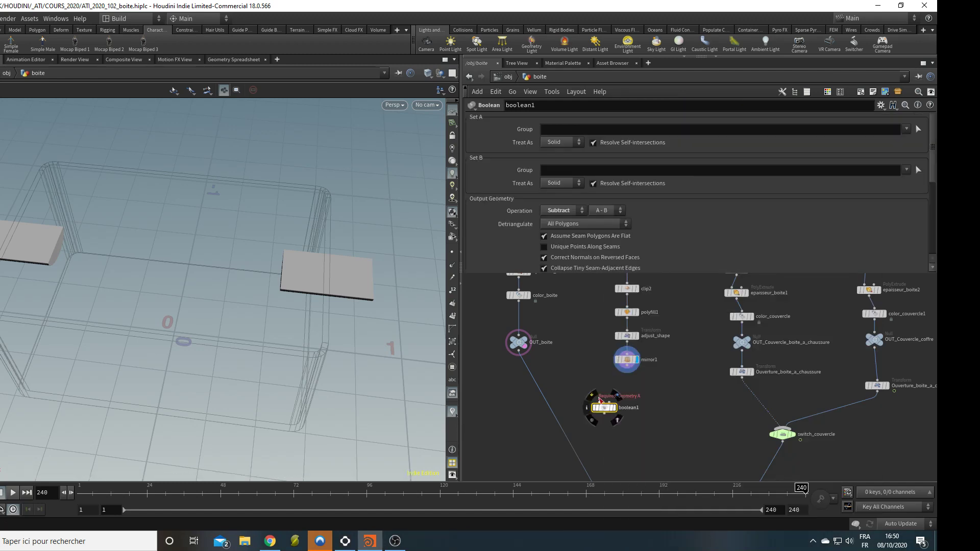
left_click_drag(518, 352, 610, 403)
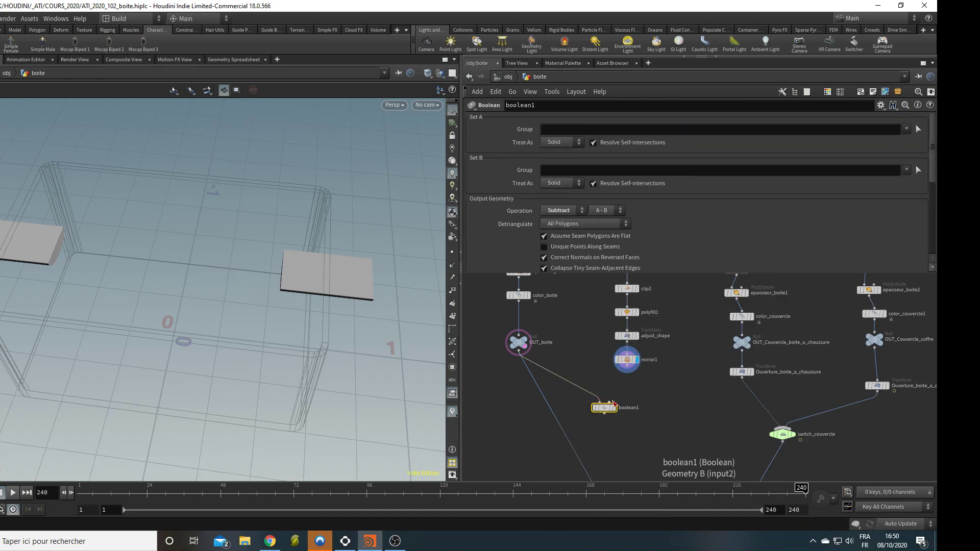
left_click(616, 396)
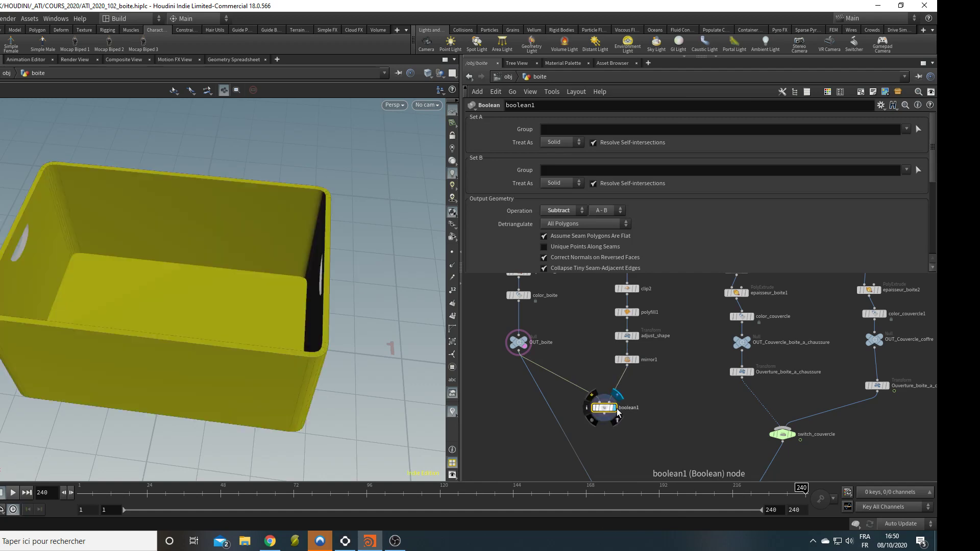
left_click_drag(259, 328, 354, 296)
scroll(271, 291, "up", 5)
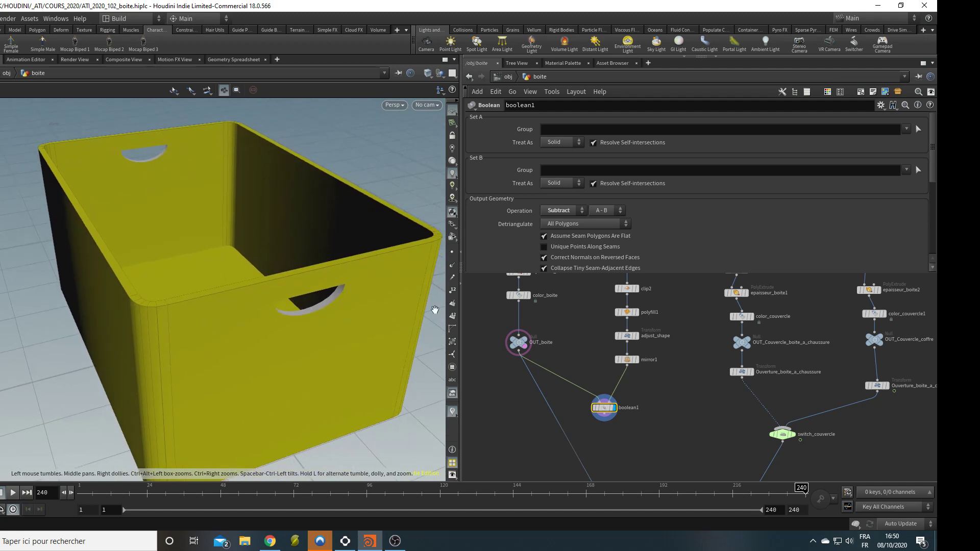
- Duplicate the color_boite node and insert the copy between mirror1 and boolean1 to colour the handle cuts yellow
middle_click(639, 318)
middle_click(623, 312)
middle_click_drag(523, 289, 530, 298)
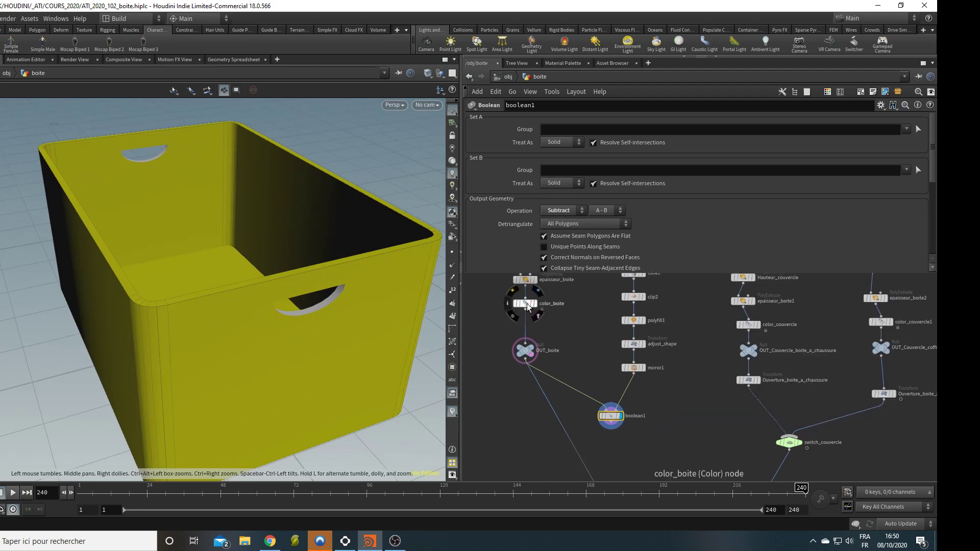
left_click_drag(526, 303, 624, 396, "alt")
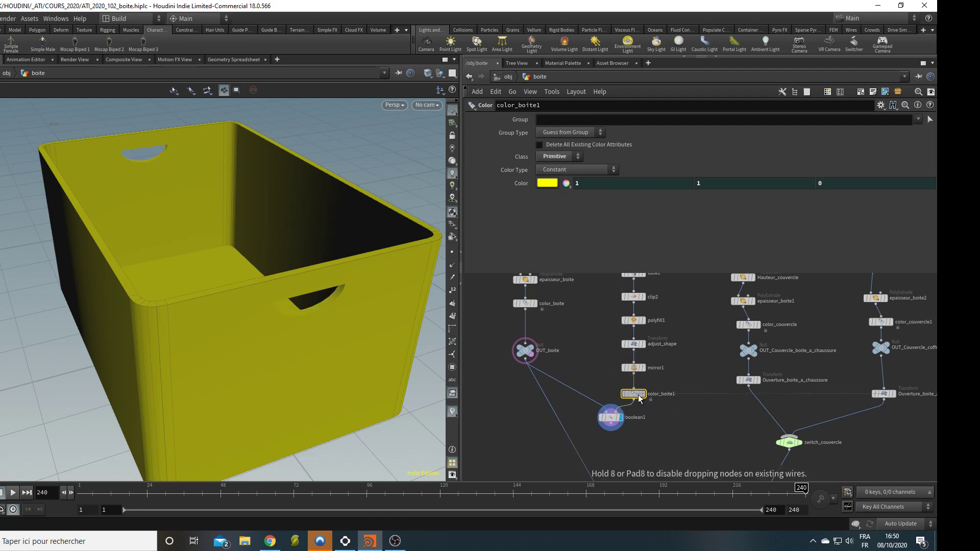
left_click_drag(376, 326, 434, 322)
- Duplicate the OUT_boite null below boolean1, connected to it, and rename the copy OUT_boite_poignee
middle_click_drag(572, 379, 568, 359)
left_click_drag(521, 330, 620, 434, "alt")
double_click(644, 437)
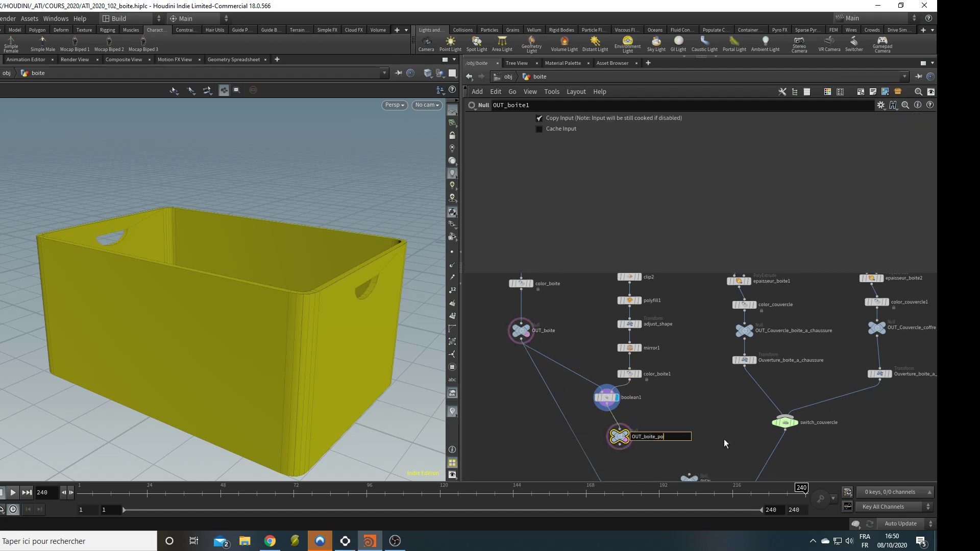
key("Return")
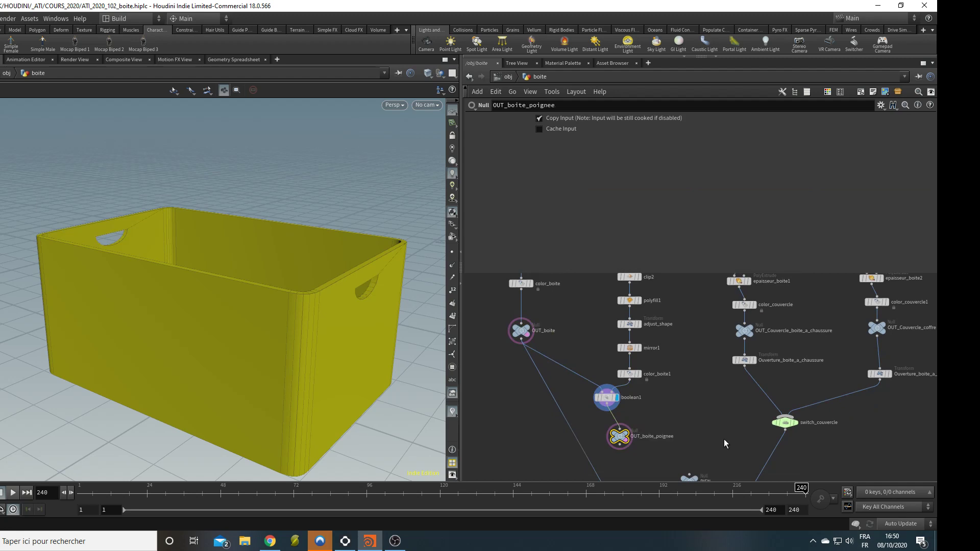
- Select the whole handle branch from tube1 to OUT_boite_poignee and shift it up in the network
scroll(492, 388, "down", 4)
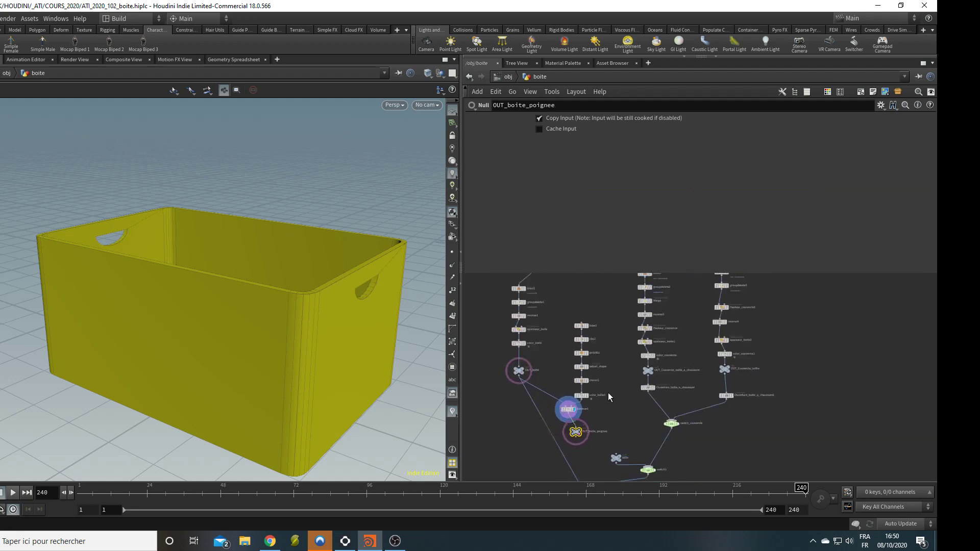
scroll(607, 396, "down", 2)
left_click_drag(579, 332, 603, 427)
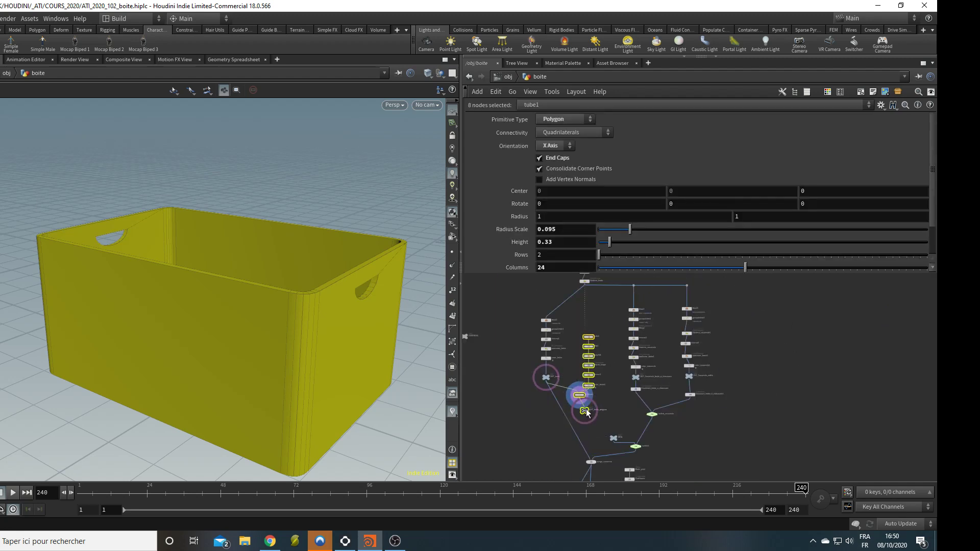
scroll(592, 409, "up", 4)
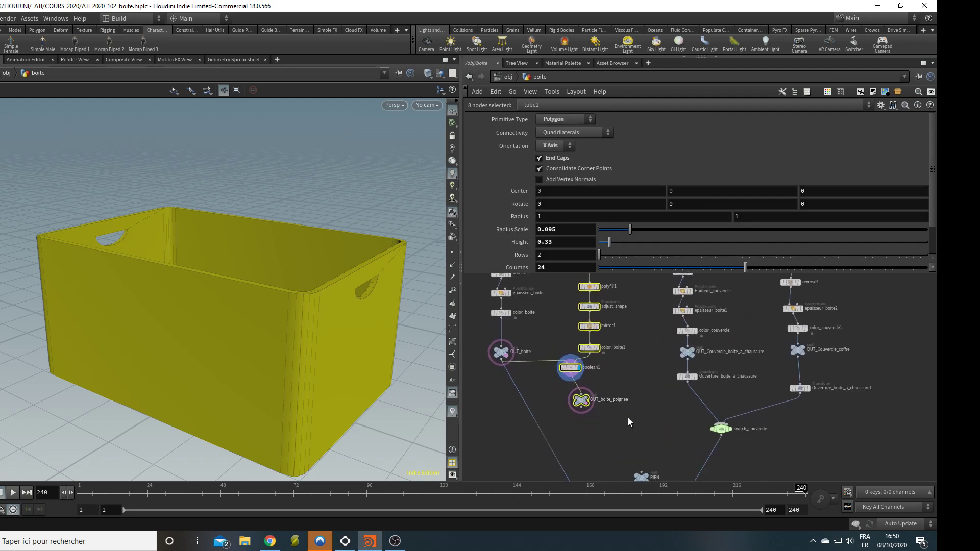
scroll(511, 390, "up", 1)
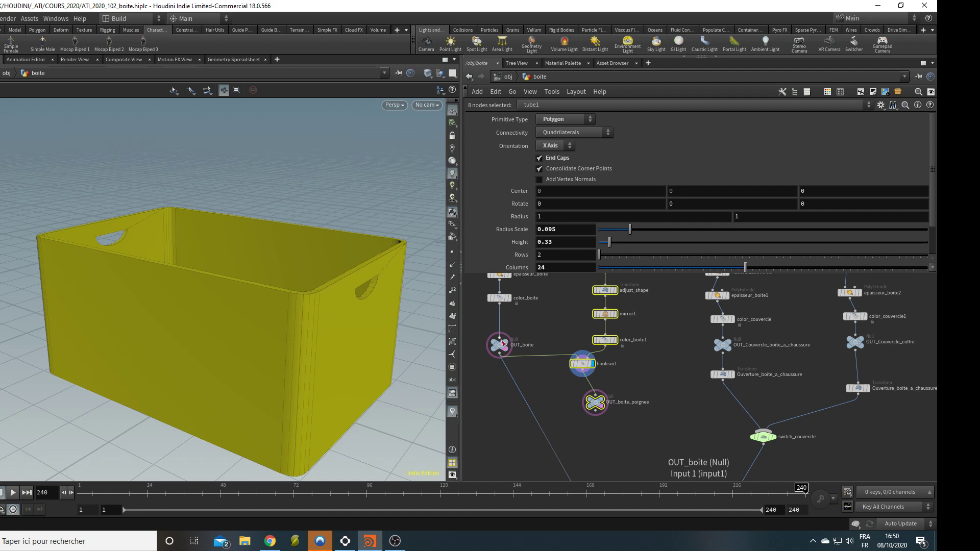
mouse_move(225, 357)
left_mouse_down()
mouse_move(175, 354)
mouse_move(157, 332)
mouse_move(240, 348)
left_mouse_up()
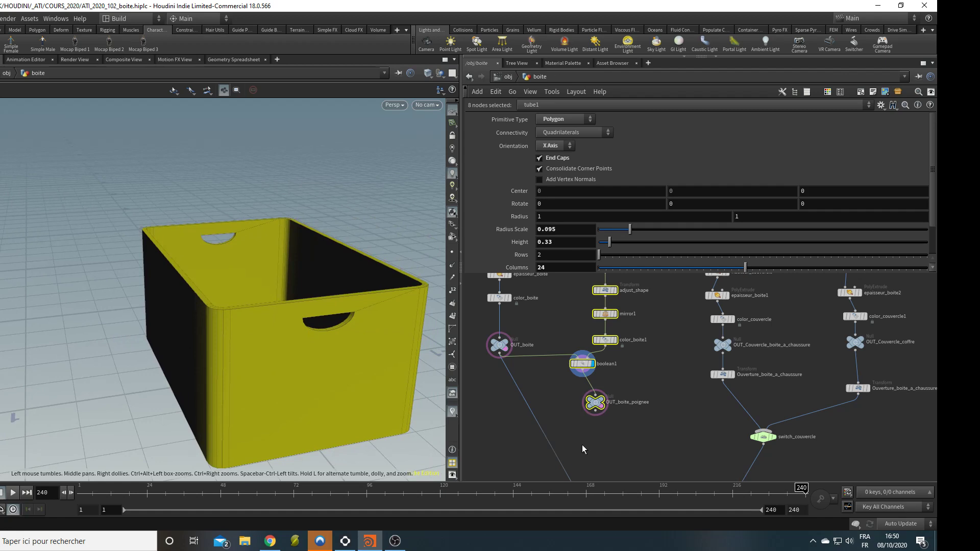
- Add a Switch node below the handle branch, with OUT_boite as first input and OUT_boite_poignee as second input
key("Tab")
type("switch")
key("Return")
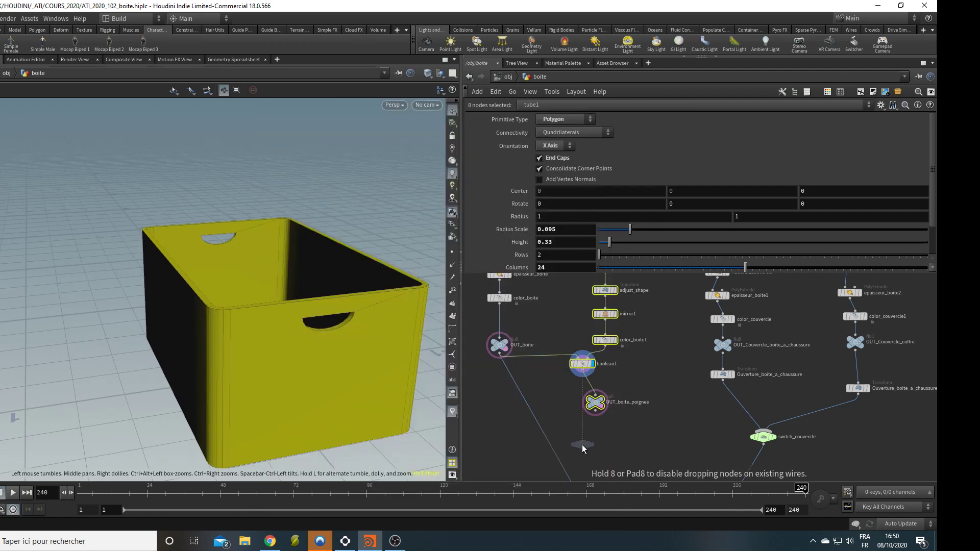
left_click(583, 448)
left_click_drag(500, 357, 566, 439)
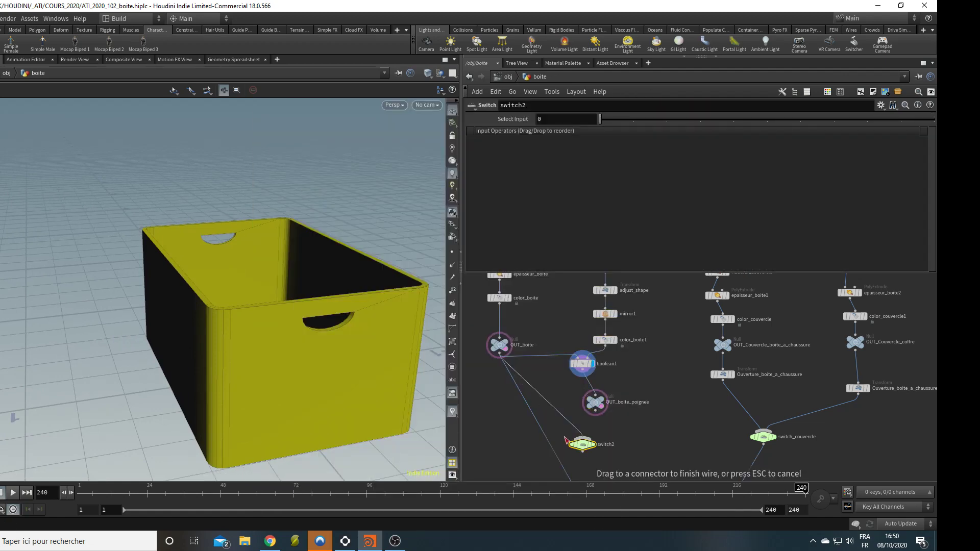
left_click(577, 441)
left_click(595, 414)
left_click(585, 440)
- Rename the new switch switch_poignees and the null above it OUT_boite_poignees
double_click(608, 445)
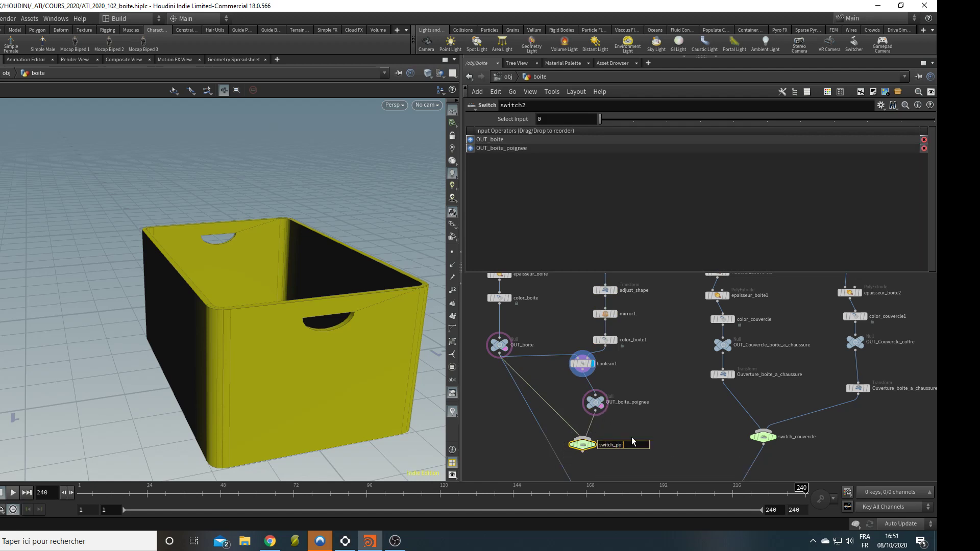
type("switch_poignees")
key("Return")
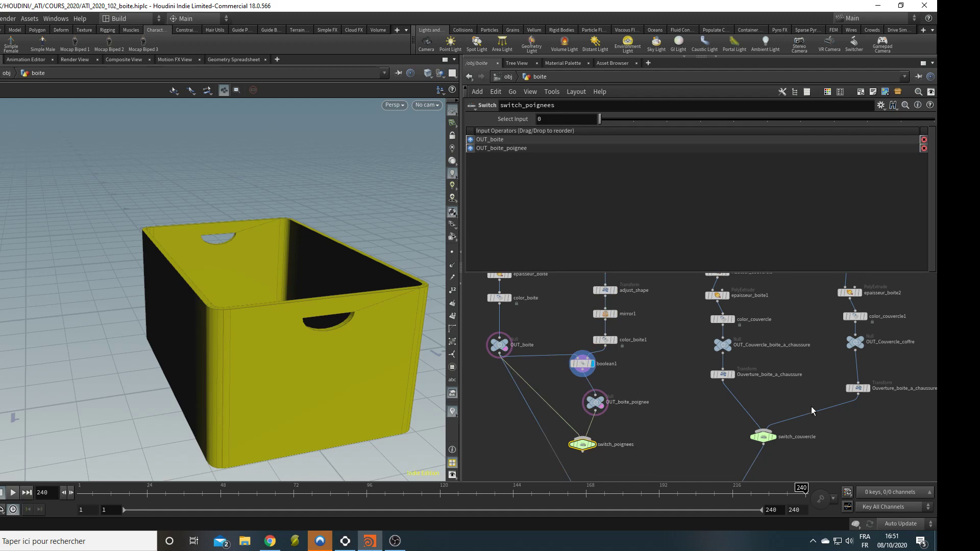
double_click(632, 395)
type("s")
key("Return")
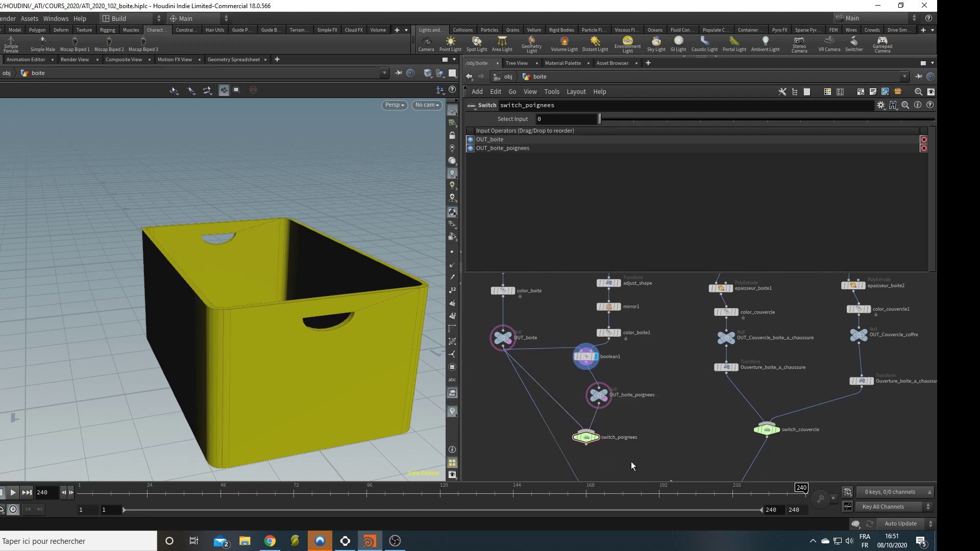
- Insert switch_poignees into the connection between OUT_boite and merge_couvercle
middle_click_drag(631, 466, 641, 409)
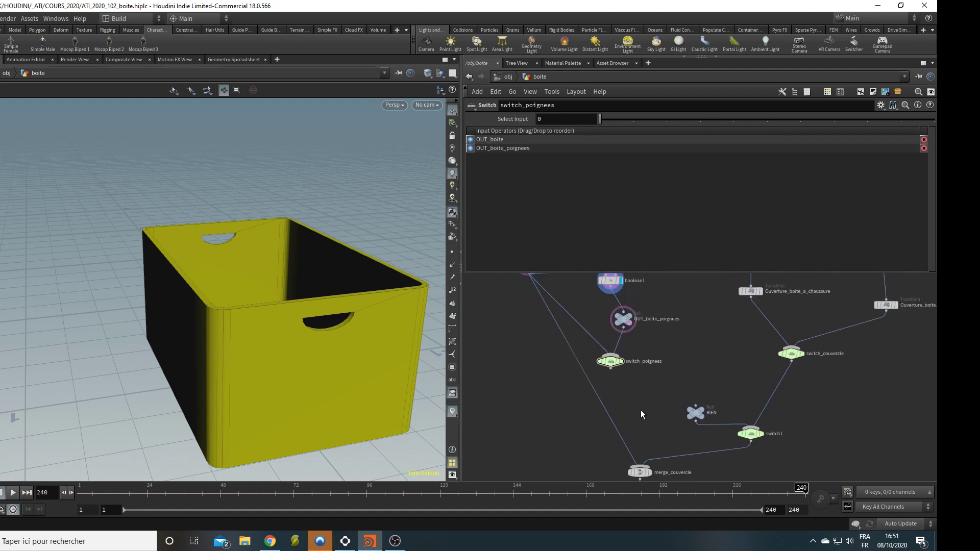
left_click_drag(645, 401, 574, 409)
left_click_drag(610, 369, 573, 376)
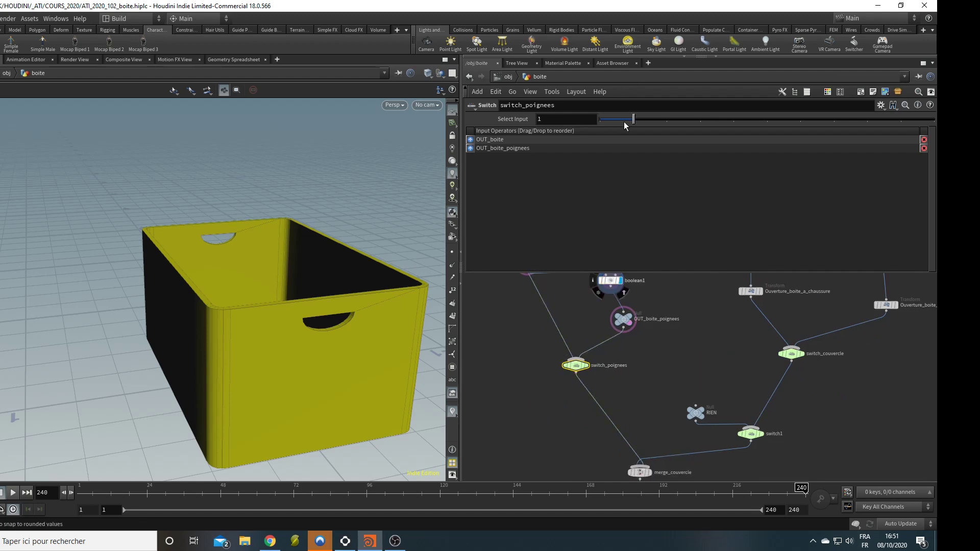
- Display switch_poignees and test its Select Input, leaving it at 0 for the plain box
left_click_drag(625, 122, 606, 121)
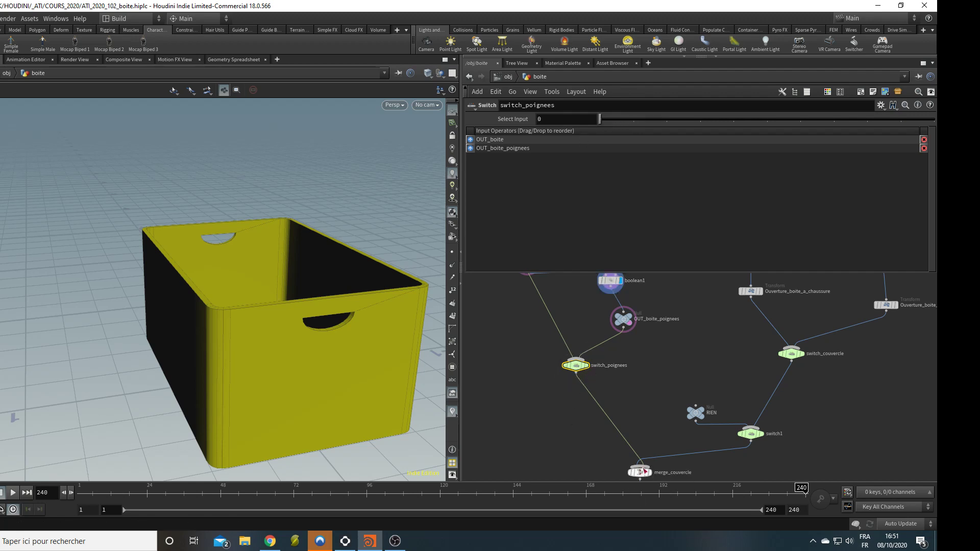
left_click_drag(588, 366, 591, 371)
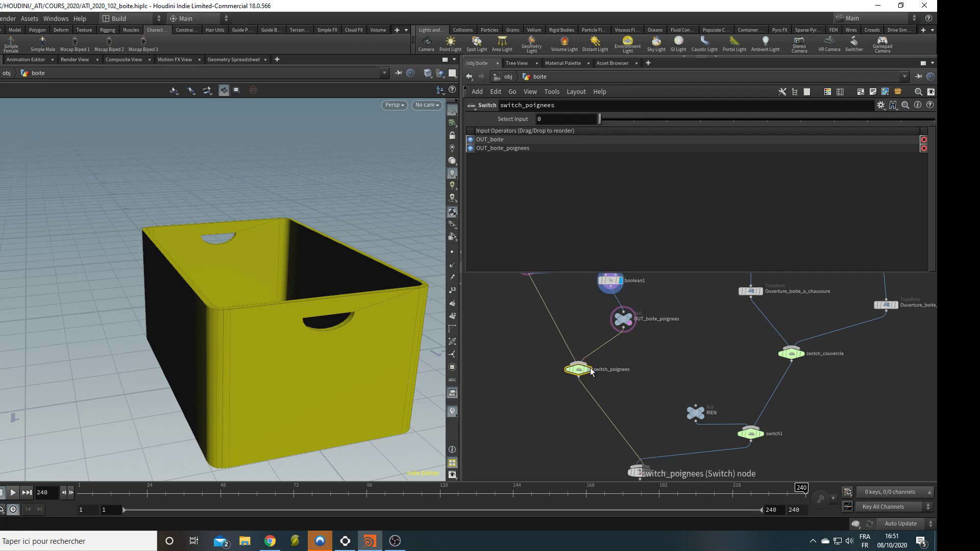
left_click(590, 370)
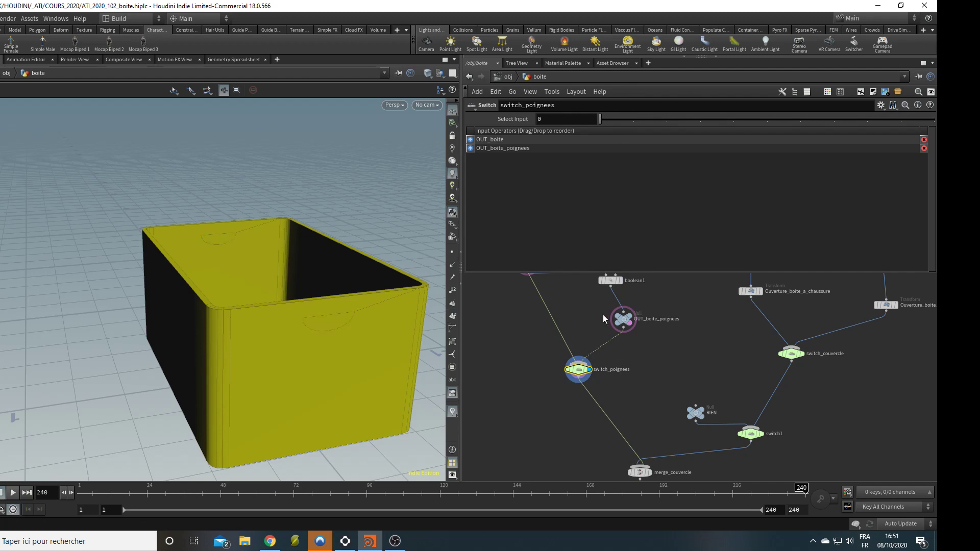
middle_click_drag(630, 329, 636, 397)
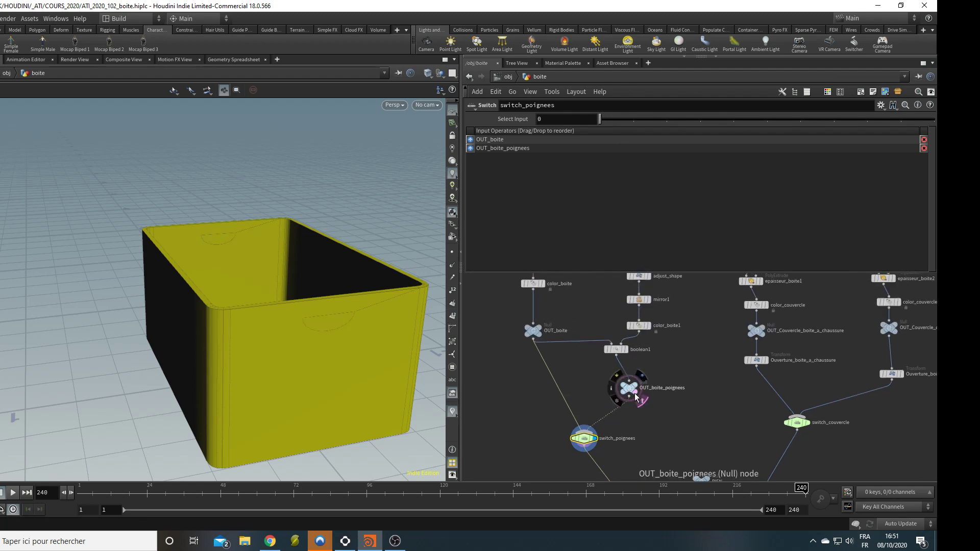
mouse_move(608, 124)
left_mouse_down()
mouse_move(634, 121)
mouse_move(592, 127)
left_mouse_up()
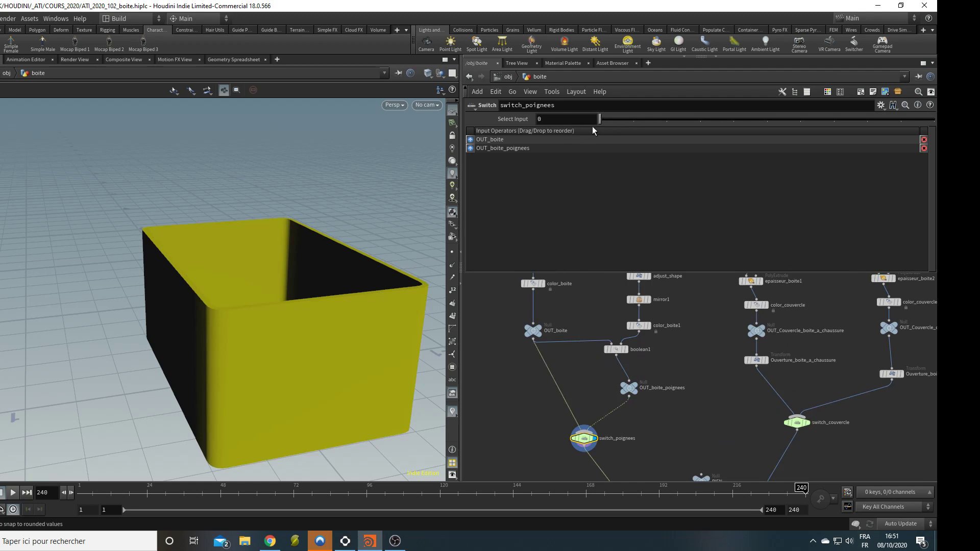
- Display the clip1 node at the end of the network
middle_click_drag(698, 428, 604, 363)
scroll(682, 337, "down", 3)
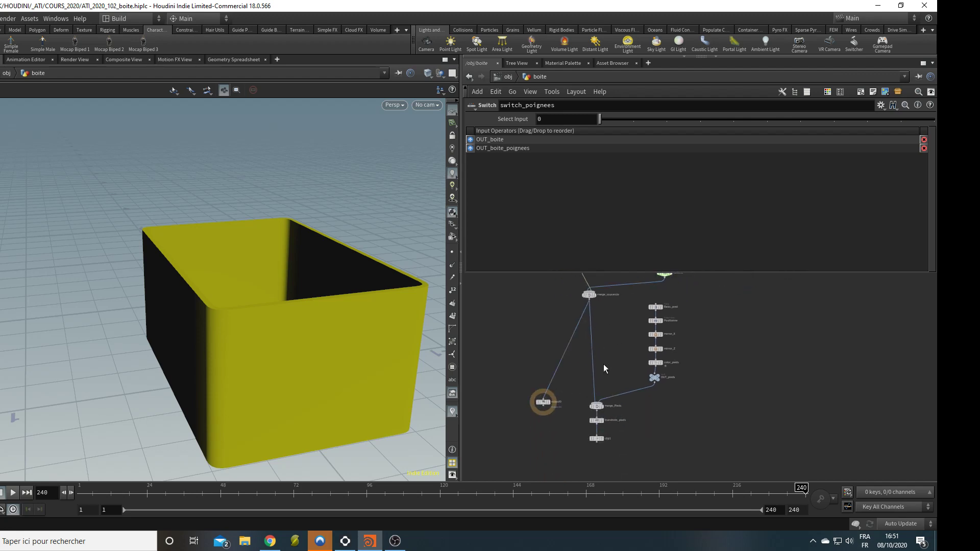
scroll(605, 408, "up", 2)
left_click(604, 454)
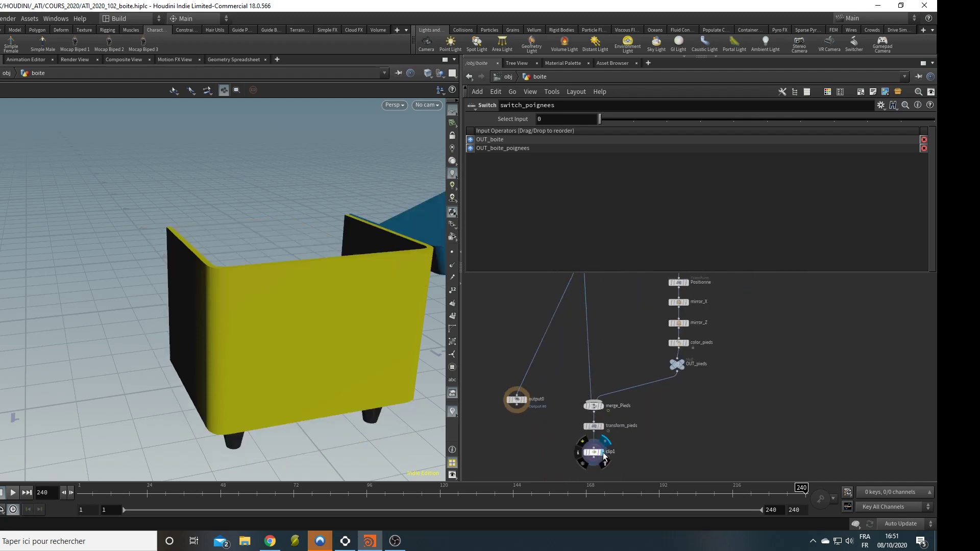
- Move OUT_pieds down to make room and duplicate the RIEN null and switch1 beside the feet branch
middle_click_drag(546, 342, 538, 412)
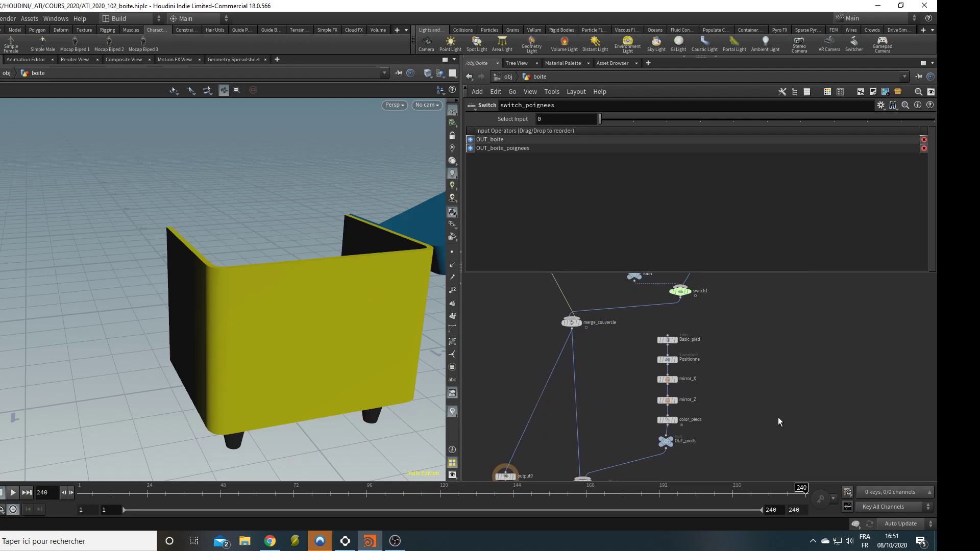
middle_click_drag(746, 402, 732, 406)
left_click_drag(653, 448, 651, 462)
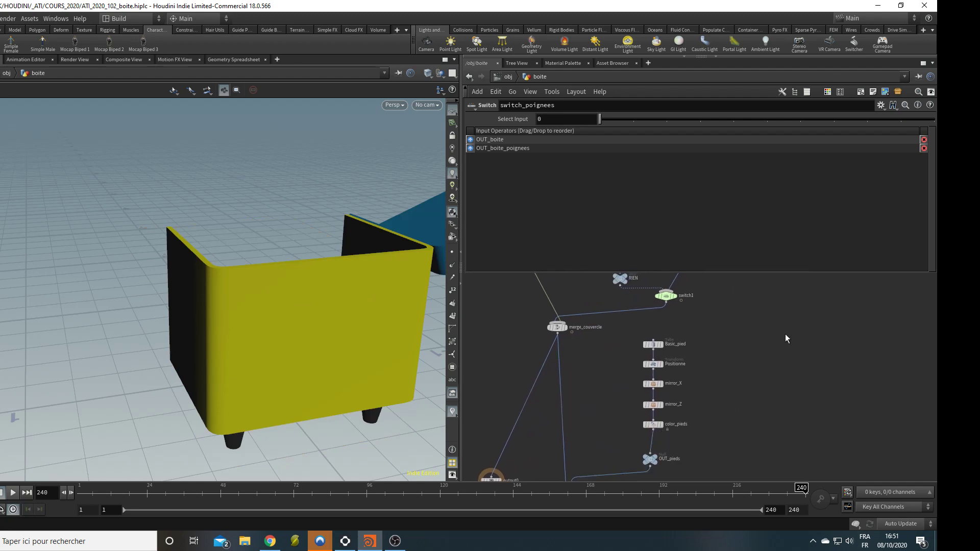
middle_click_drag(714, 325, 706, 356)
left_click_drag(690, 347, 593, 295)
middle_click_drag(735, 354, 732, 318)
left_click_drag(660, 296, 633, 438, "alt")
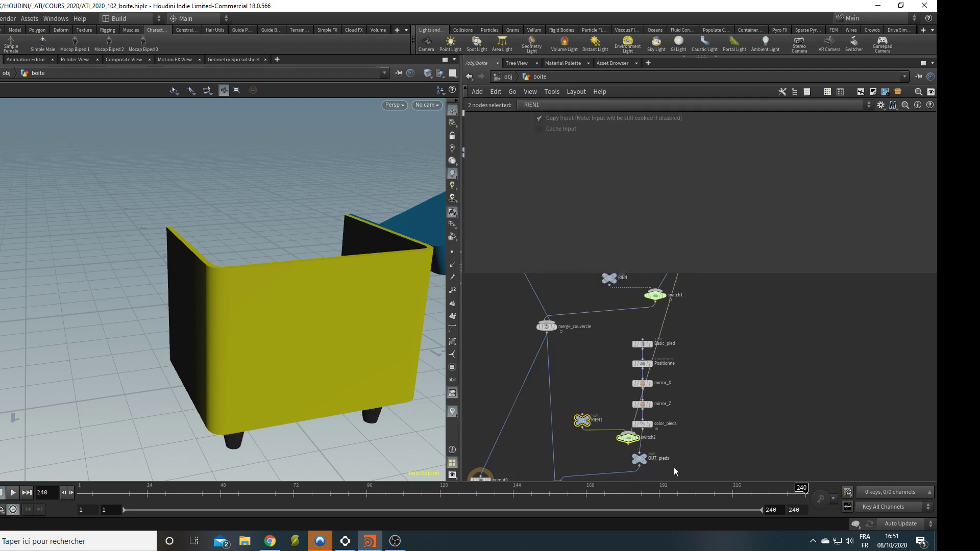
- Connect the duplicated switch2 between color_pieds and OUT_pieds, replacing its lid input and keeping RIEN1 as the other input
middle_click_drag(674, 459, 671, 434)
left_click(695, 414)
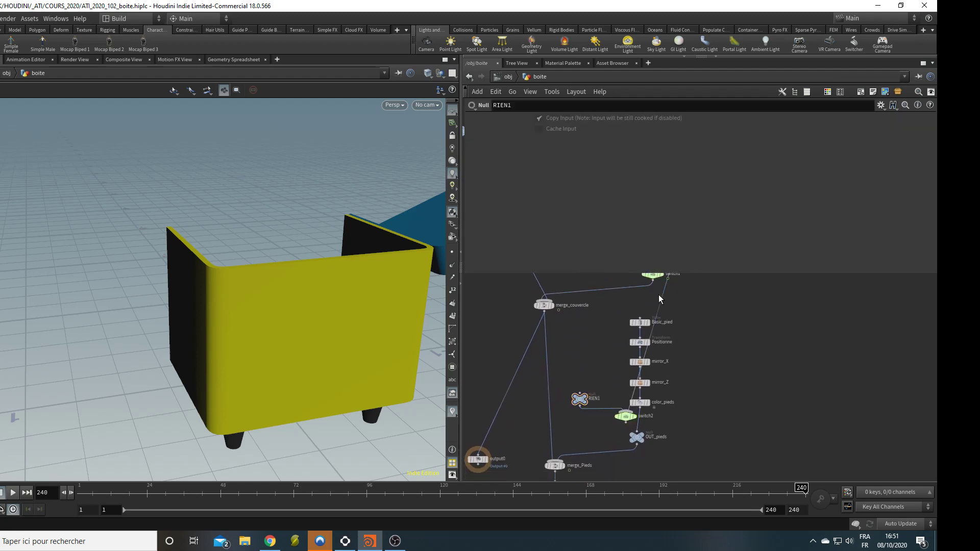
scroll(689, 380, "up", 3)
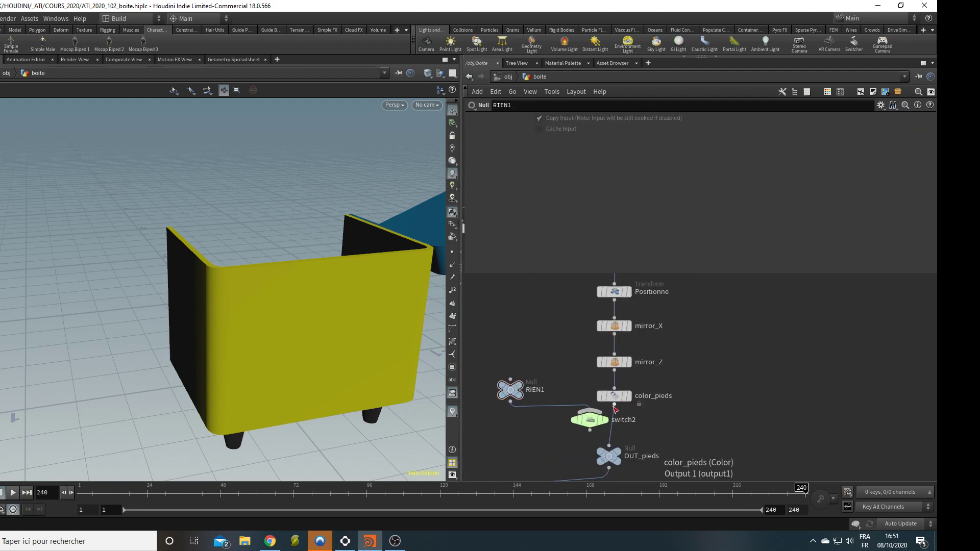
left_click_drag(607, 447, 589, 423)
scroll(600, 426, "down", 3)
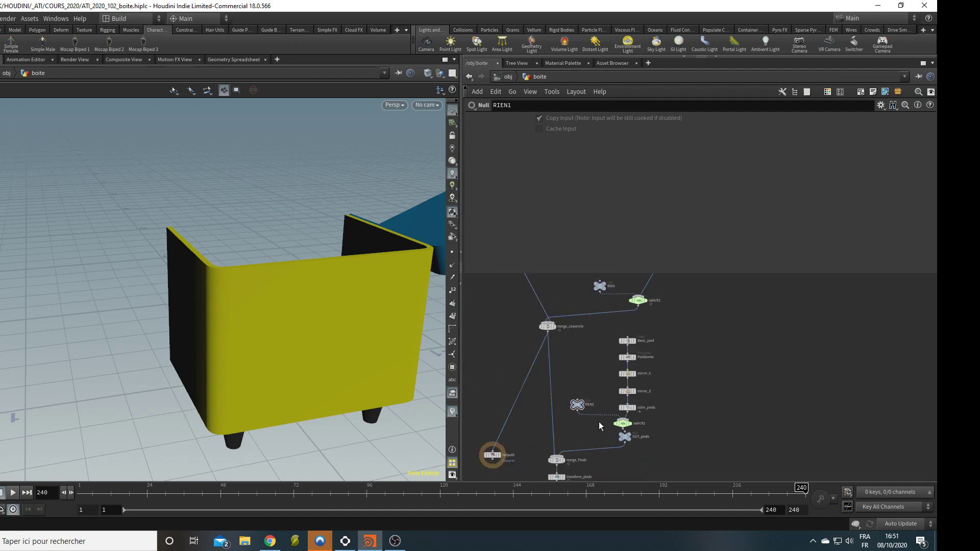
- Rename switch2 in the feet branch as switch_pieds
scroll(612, 418, "up", 5)
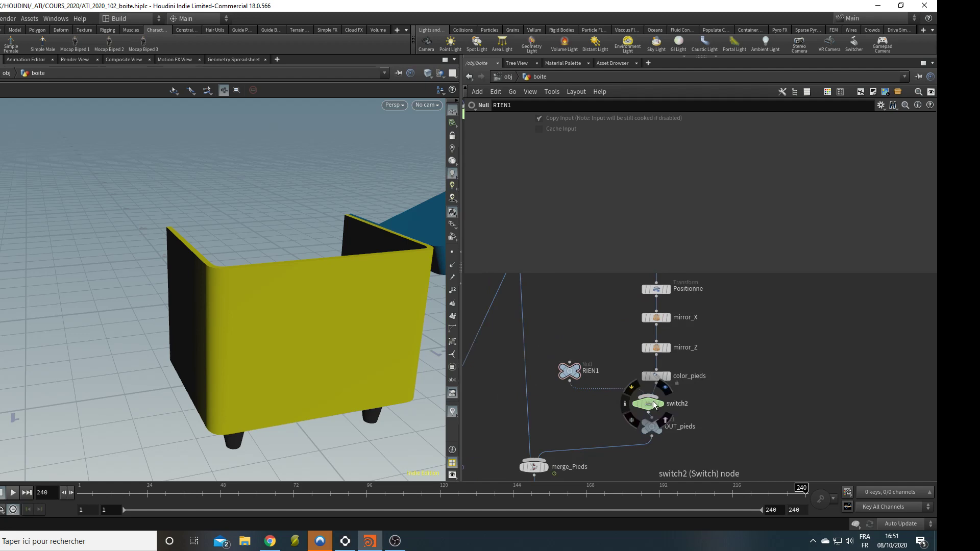
double_click(684, 404)
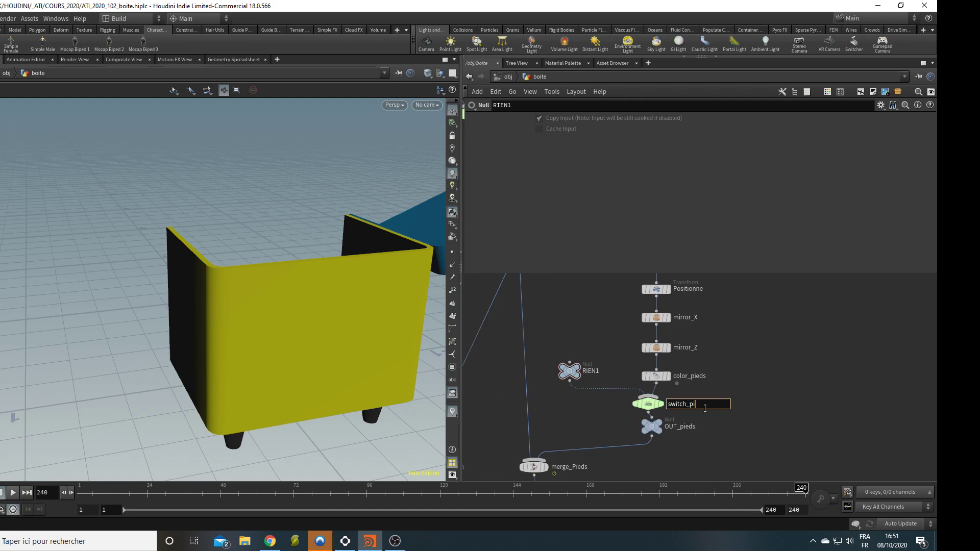
type("s")
key("Return")
- Rename switch_couvercle as switch_type_couvercle, and switch1 below it as switch_couvercle
scroll(709, 370, "down", 4)
middle_click_drag(632, 325, 628, 403)
scroll(627, 403, "down", 2)
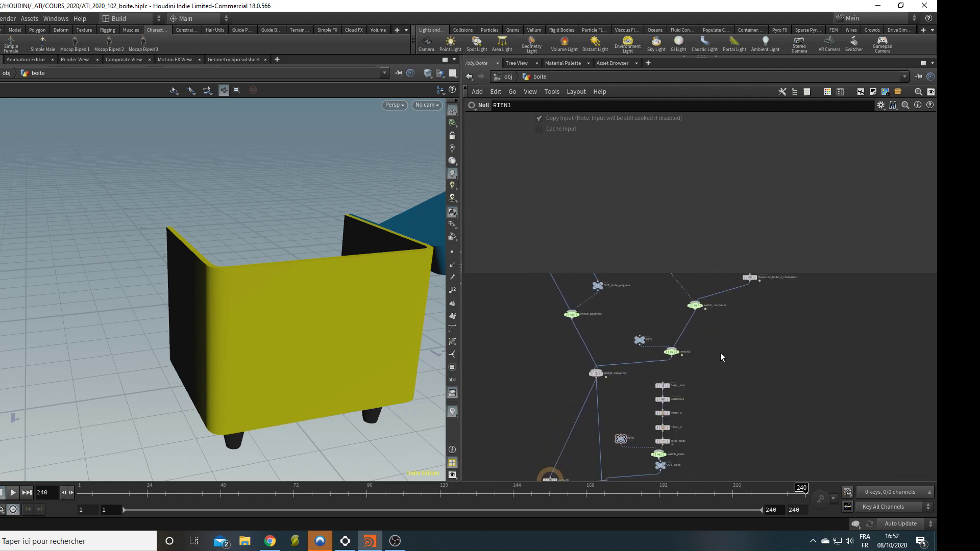
scroll(717, 359, "up", 3)
double_click(675, 375)
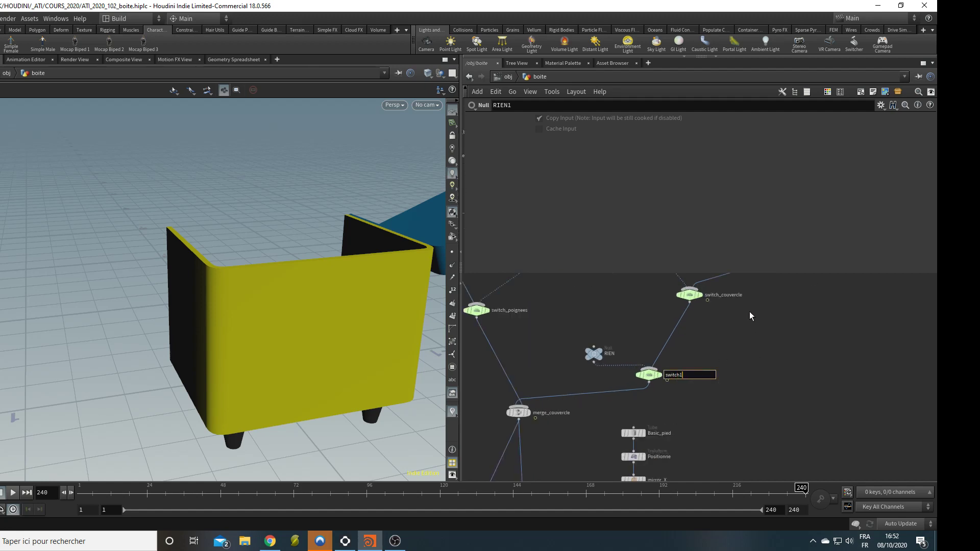
double_click(723, 295)
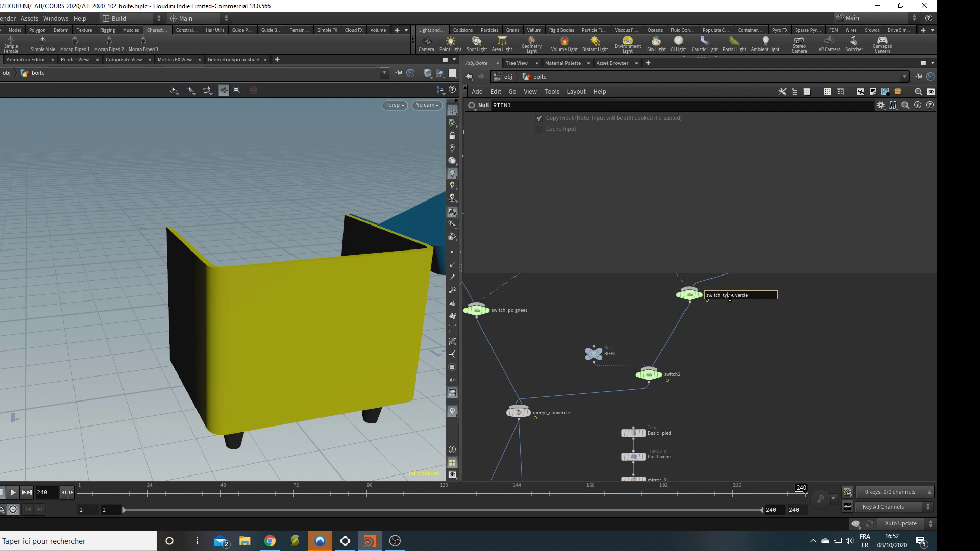
key("Return")
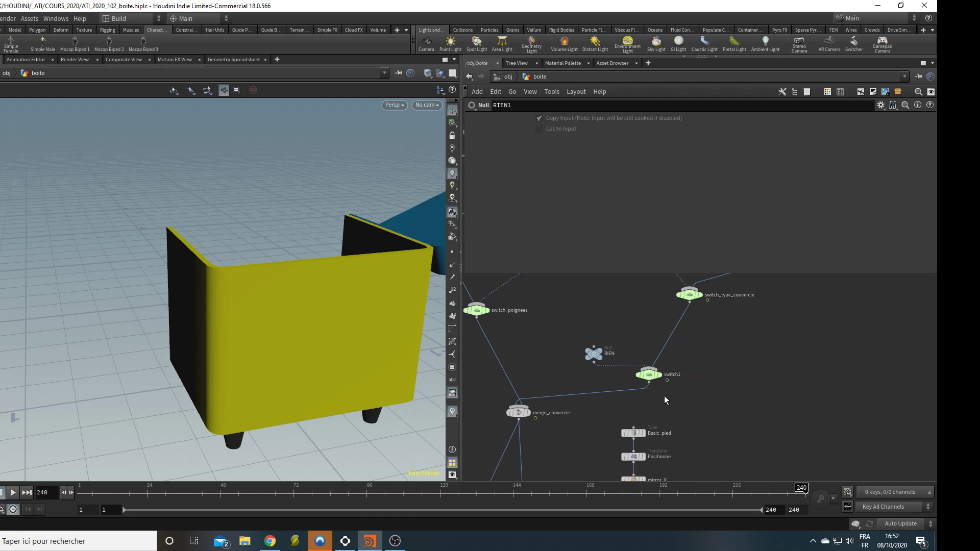
double_click(676, 374)
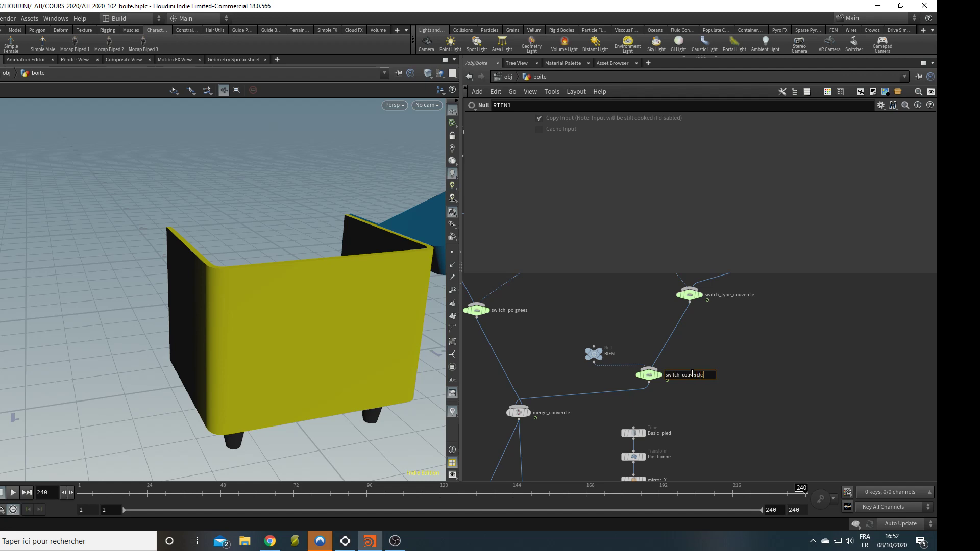
key("Return")
- Move the CONTROLE null down beside the network and enlarge the area showing its parameters
scroll(692, 318, "down", 6)
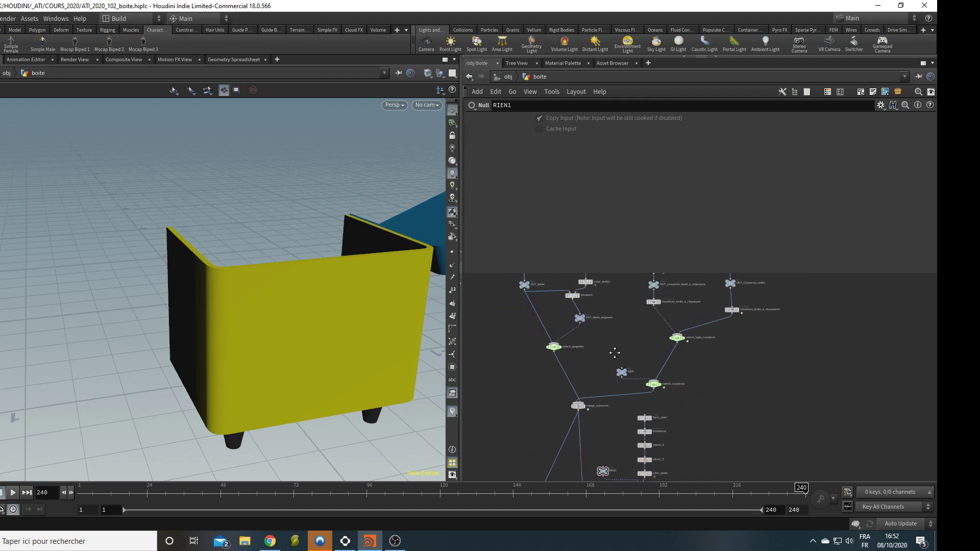
scroll(625, 411, "down", 4)
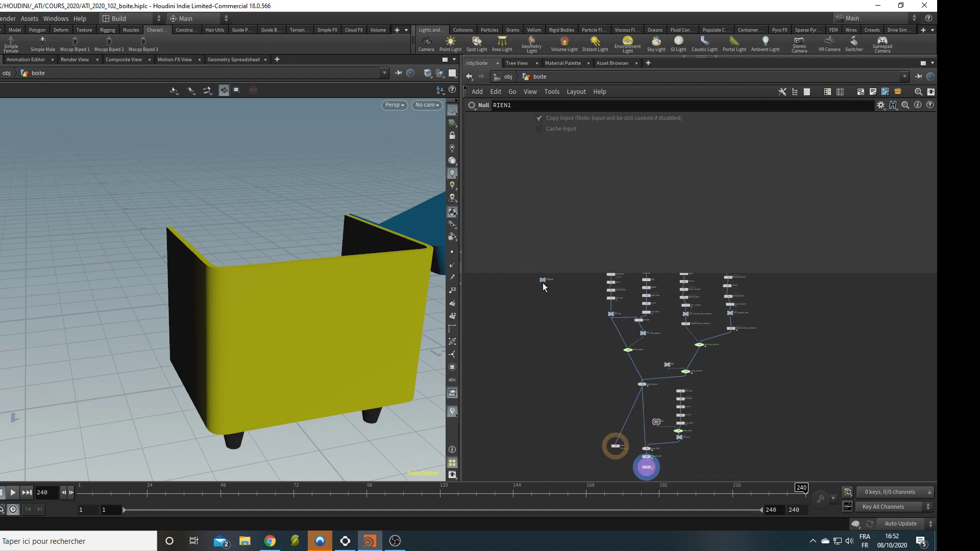
left_click_drag(543, 282, 549, 345)
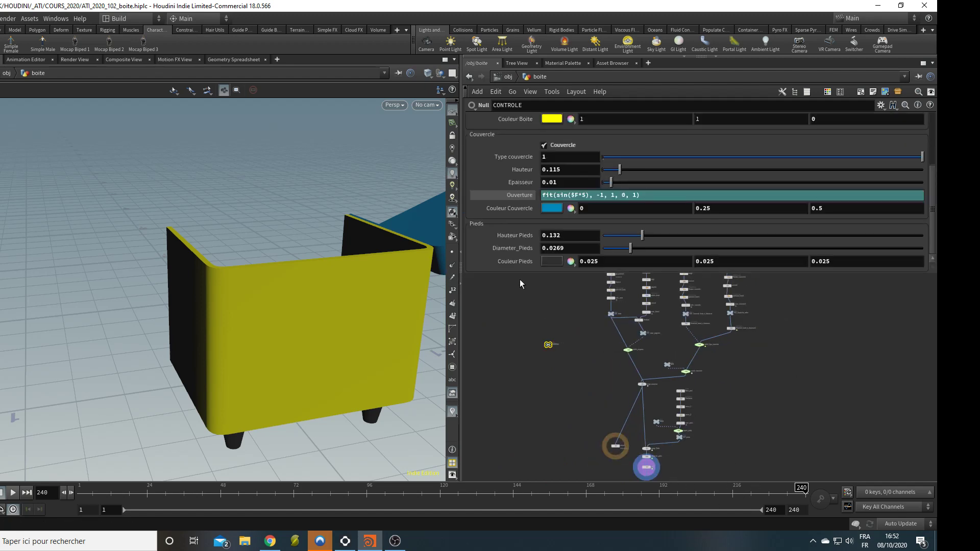
left_click_drag(521, 274, 520, 294)
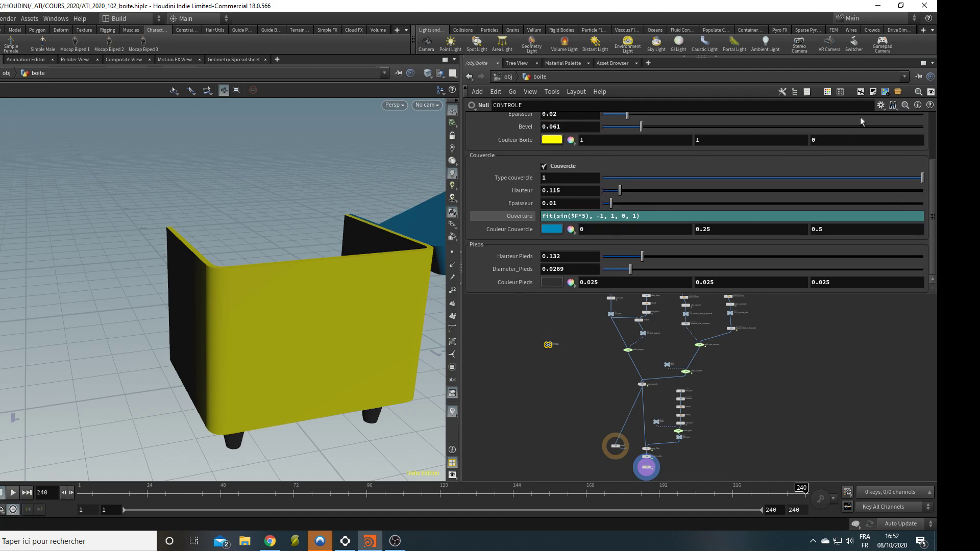
- Edit CONTROLE's parameter interface, adding one Toggle parameter to the Boite folder and another to the Pieds folder
left_click(881, 105)
left_click(876, 121)
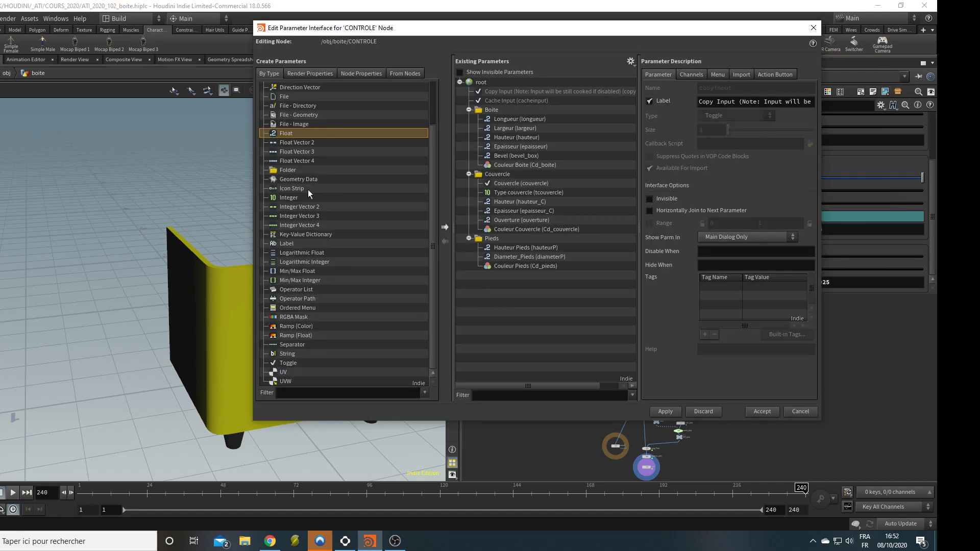
left_click(283, 363)
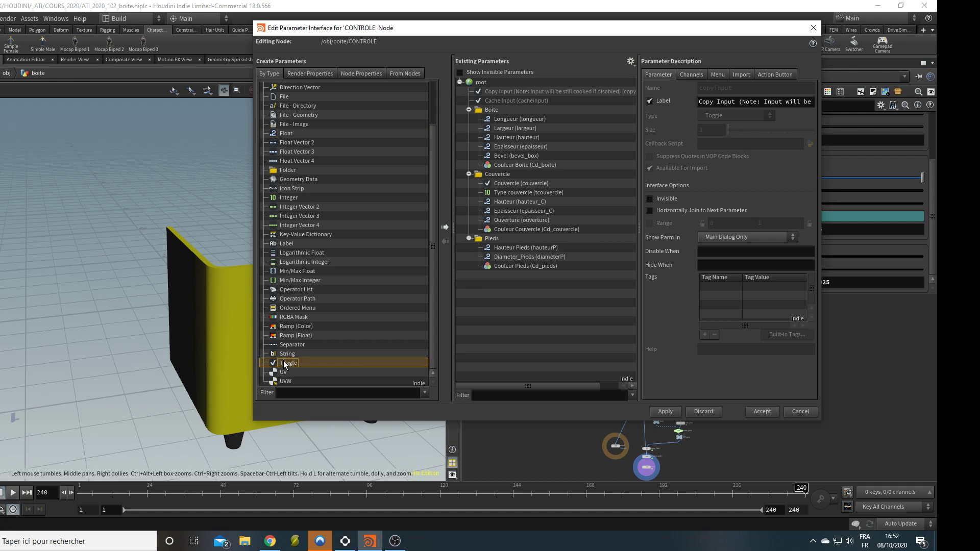
left_click_drag(283, 363, 490, 109)
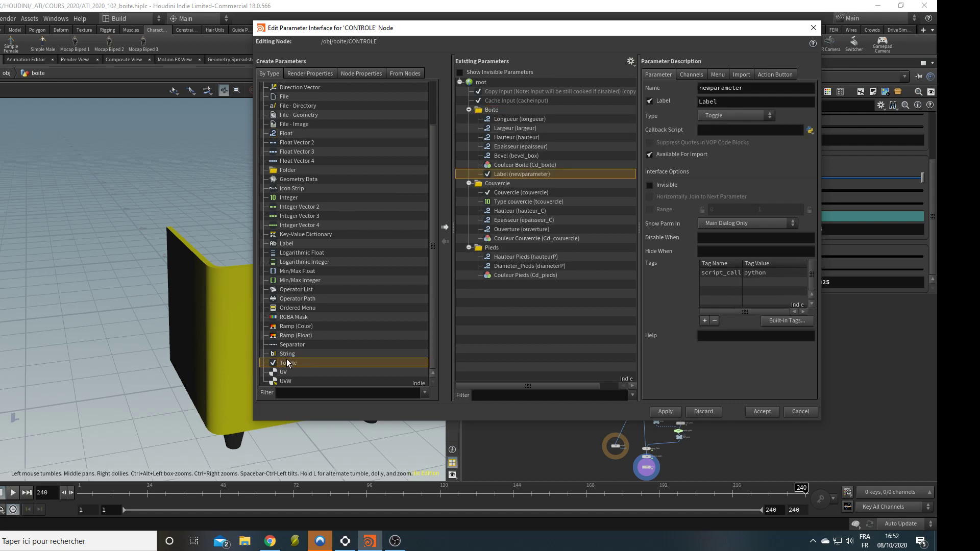
left_click_drag(449, 298, 495, 252)
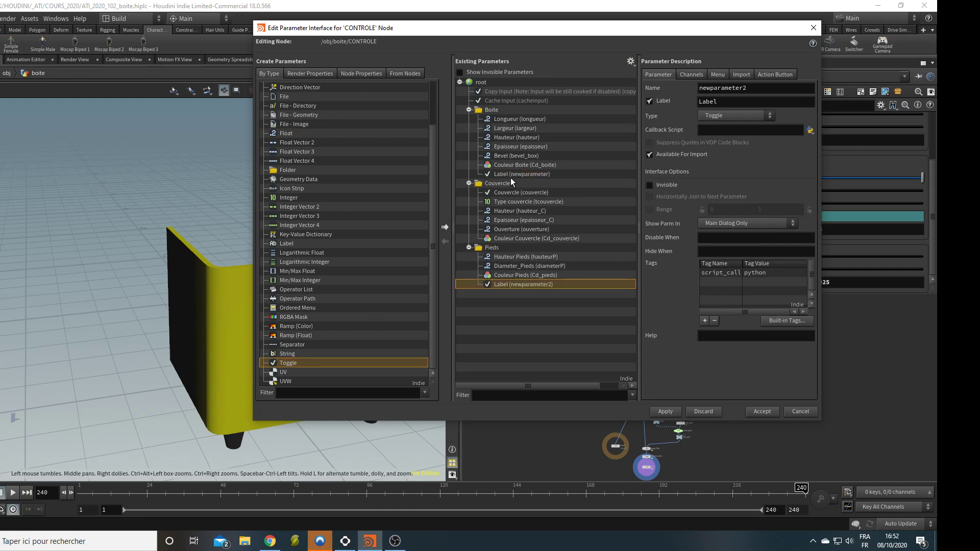
- Name the new toggle in the Boite folder poignees and label it "Avec poignee"
left_click(516, 174)
left_click_drag(766, 91, 685, 90)
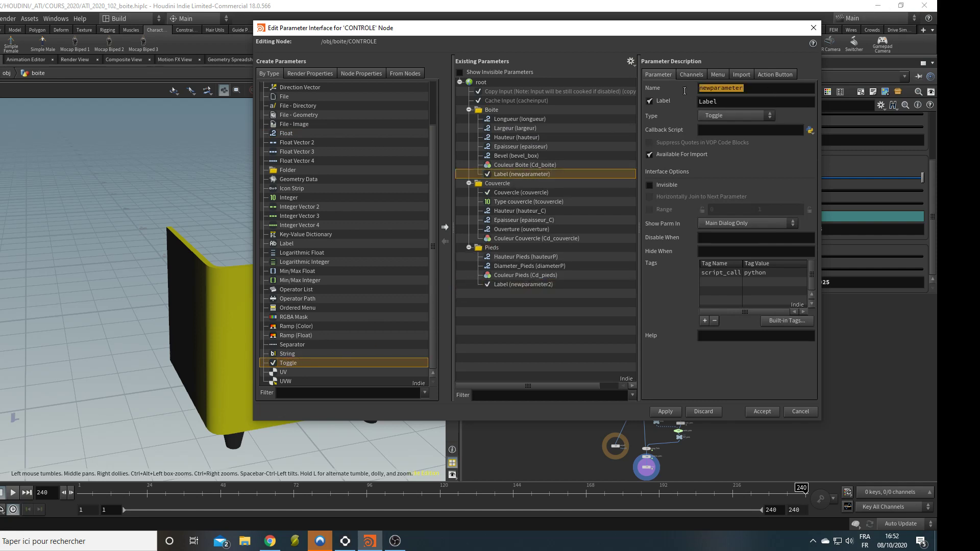
type("poign")
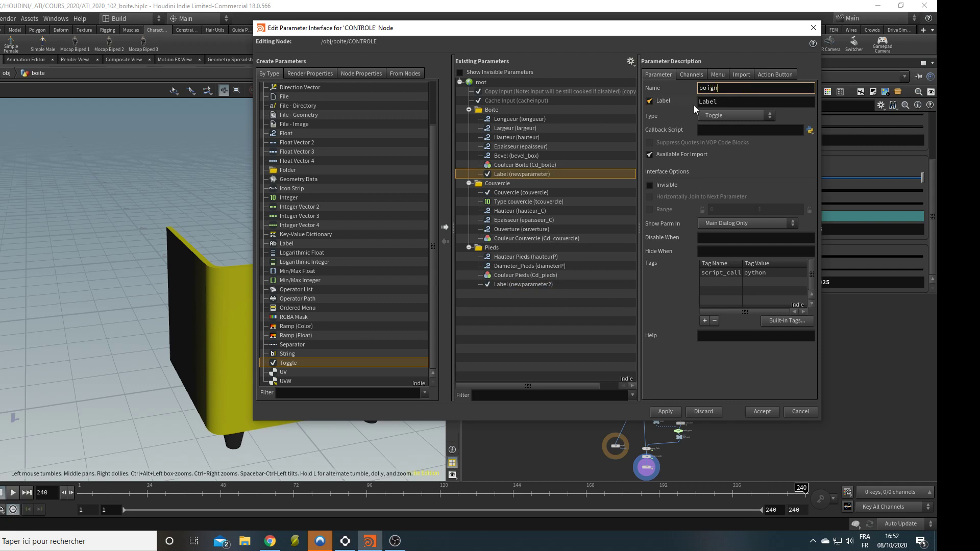
type("ees")
key("Tab")
type("Ave")
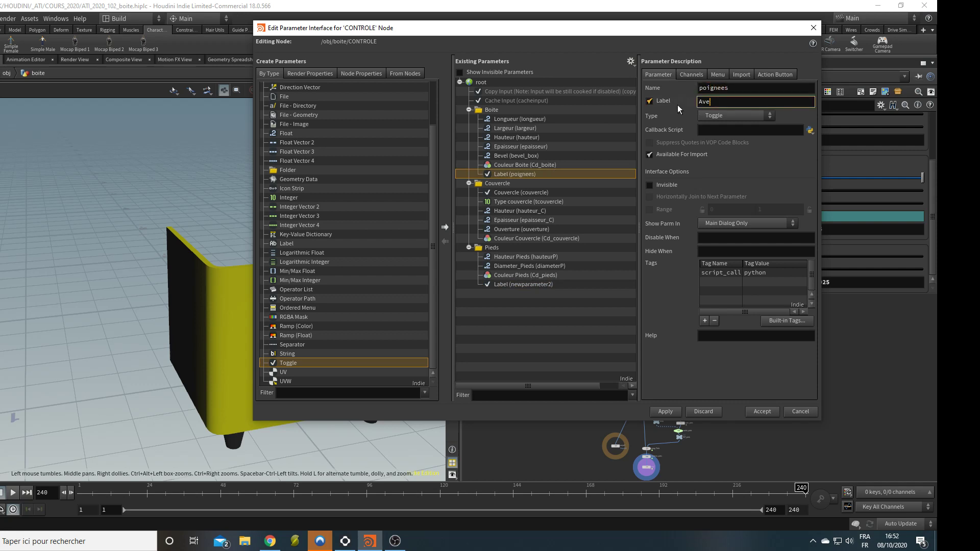
type("c poignee")
key("Return")
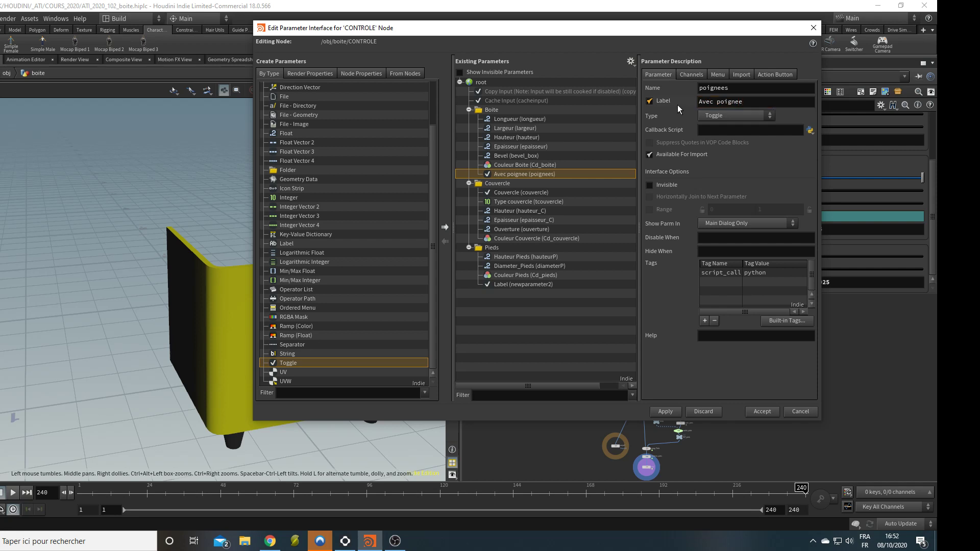
- Name the new toggle in the Pieds folder pieds, label it "Avec pieds", and accept the parameter interface changes
left_click(507, 284)
double_click(784, 88)
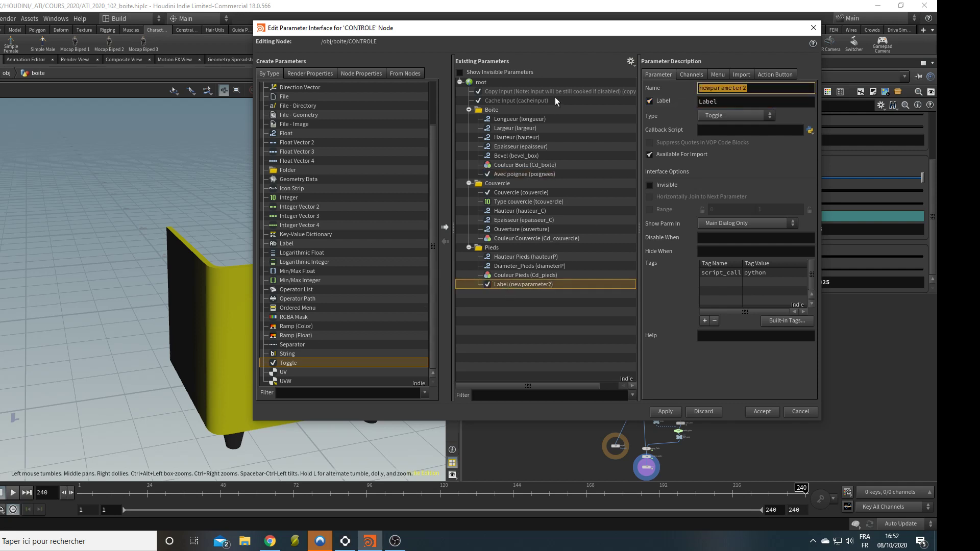
type("pieds")
key("Tab")
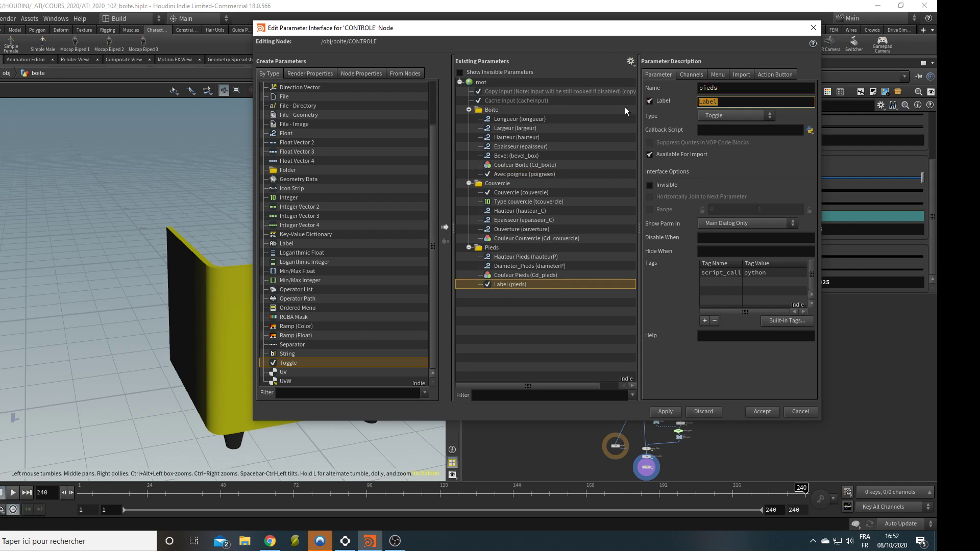
type("Avec pieds")
key("Return")
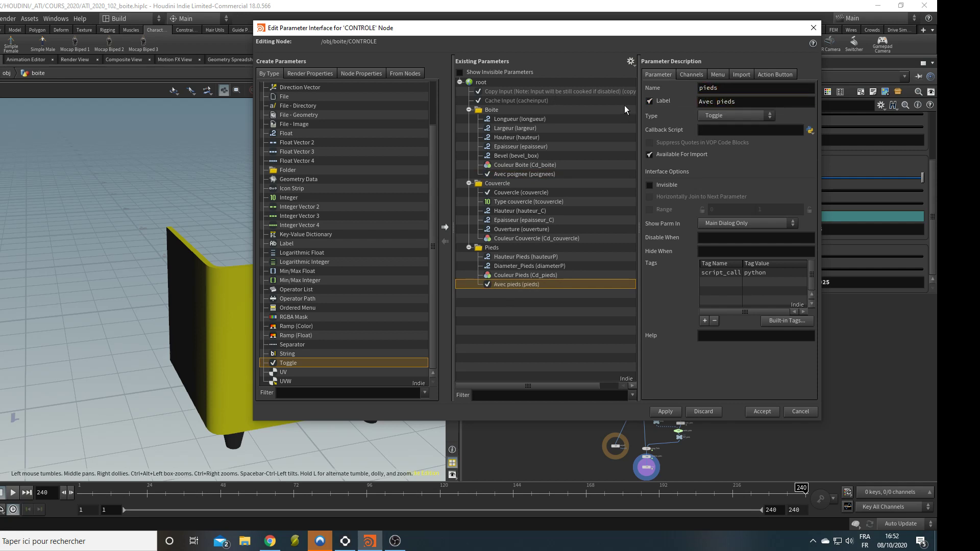
left_click(665, 411)
left_click(756, 413)
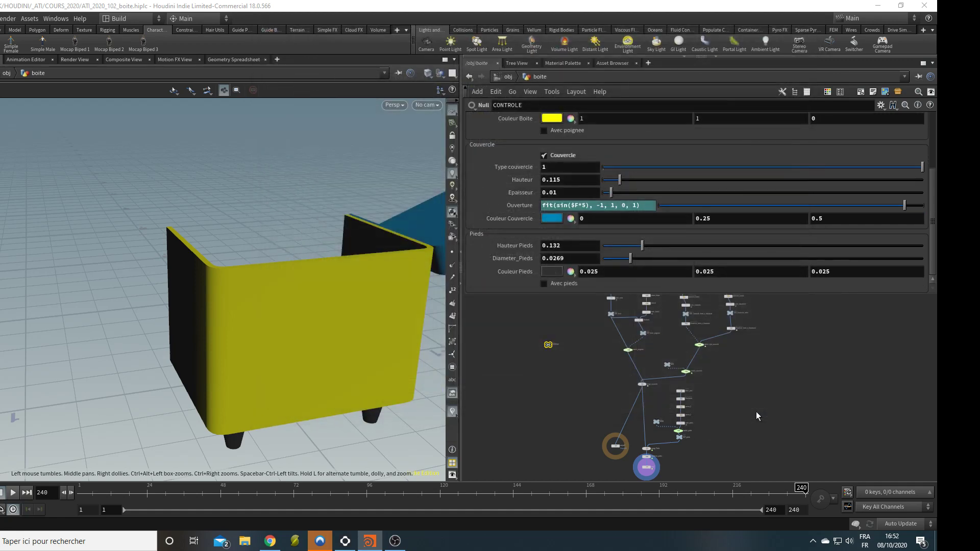
- Link the Select Input of switch_poignees to CONTROLE's Avec poignee toggle with a relative reference
scroll(582, 146, "up", 4)
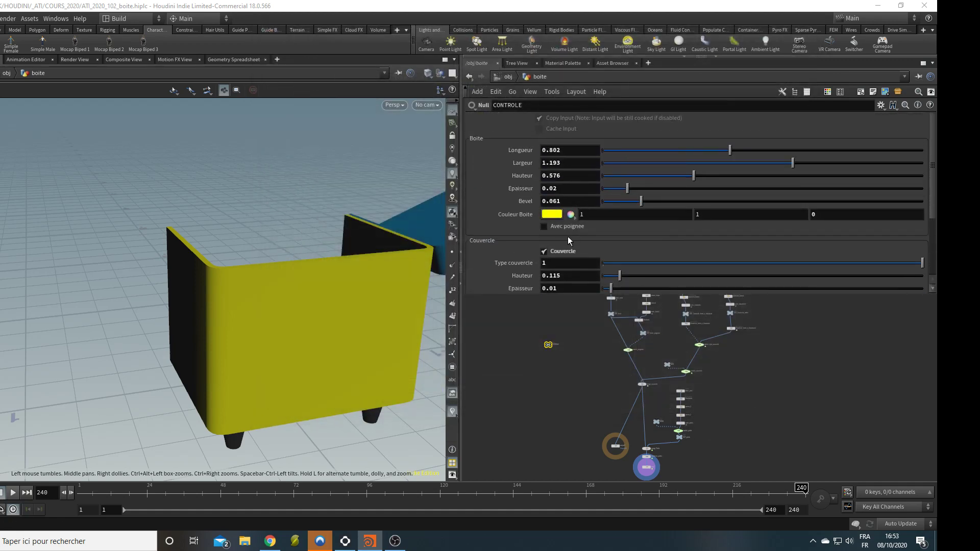
scroll(560, 234, "down", 1)
right_click(568, 212)
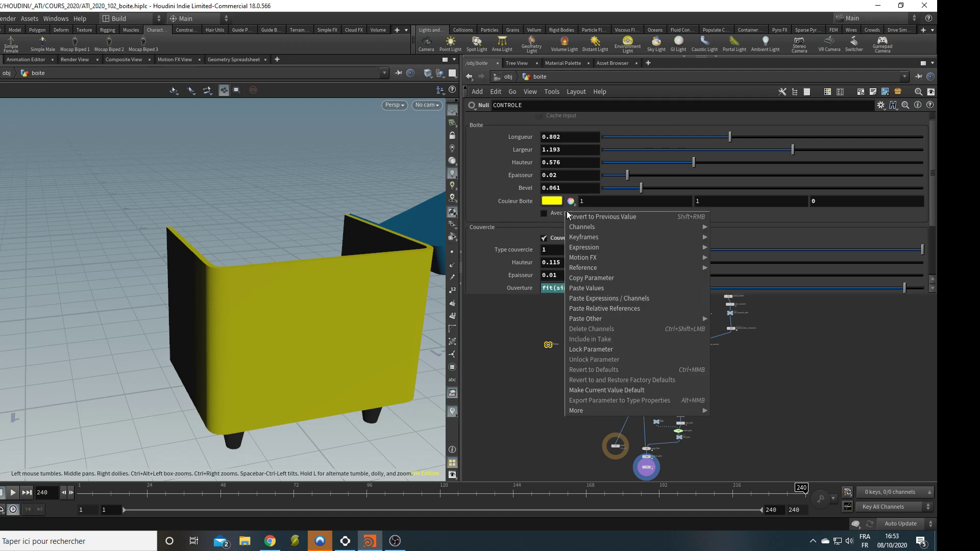
left_click(592, 278)
scroll(566, 369, "up", 3)
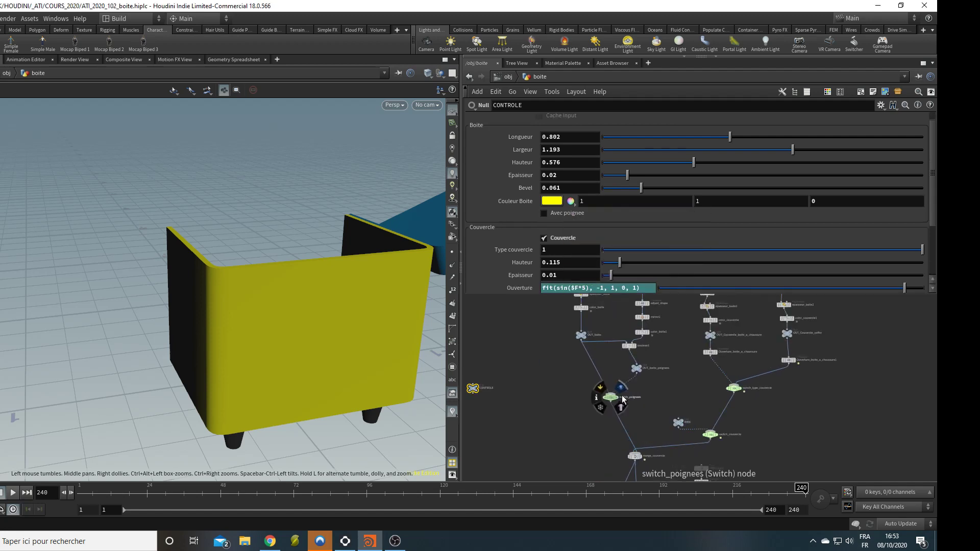
left_click(610, 398)
scroll(611, 398, "up", 4)
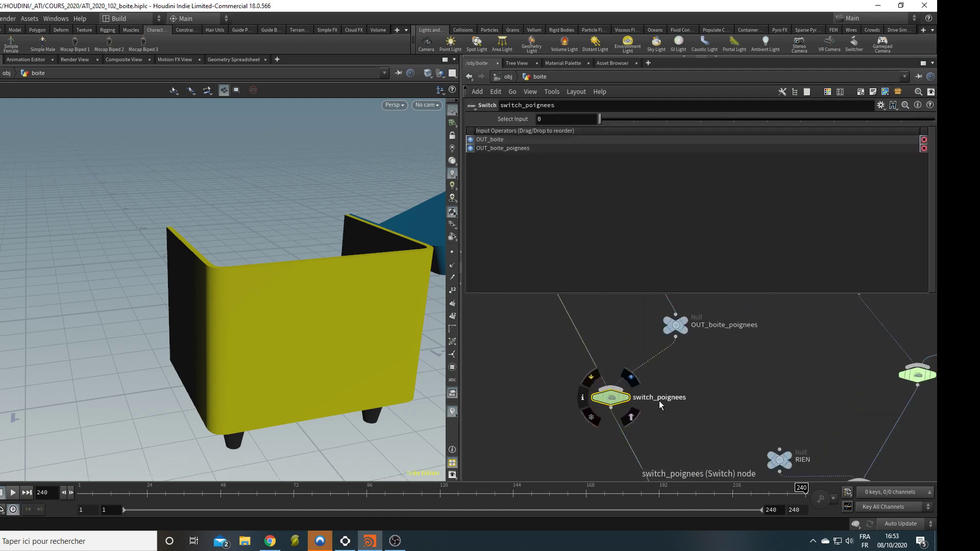
right_click(548, 123)
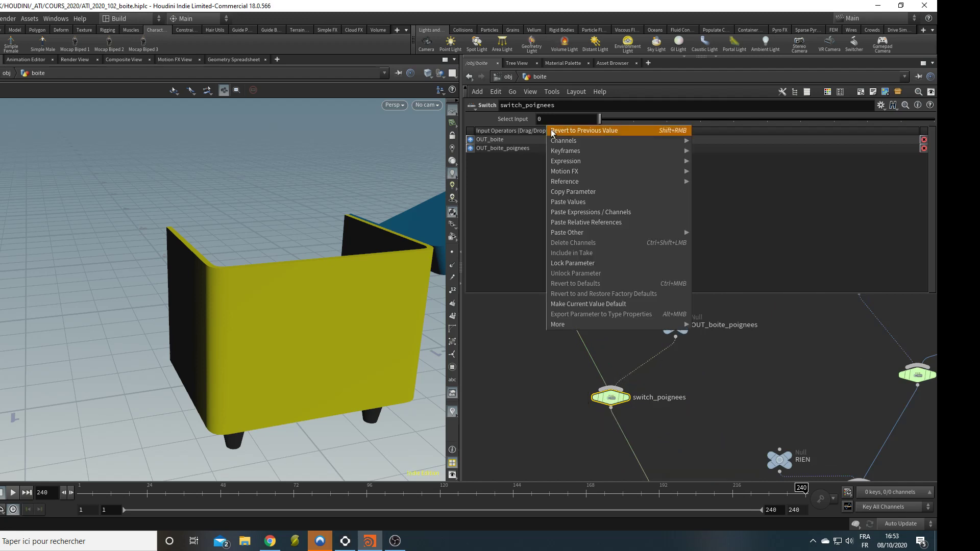
left_click(587, 221)
- Replace the Select Input expression of switch_pieds with a reference to CONTROLE's Couvercle toggle
scroll(597, 409, "down", 8)
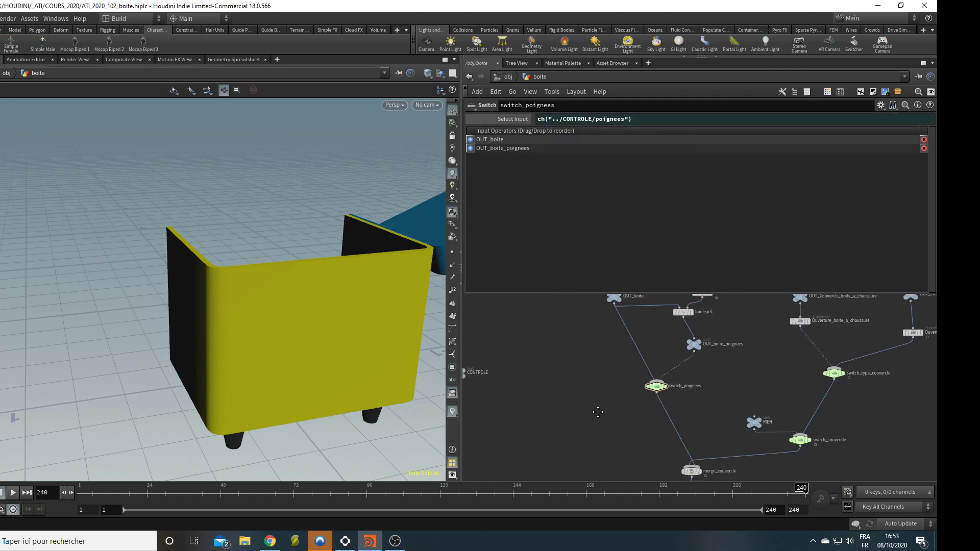
left_click(509, 329)
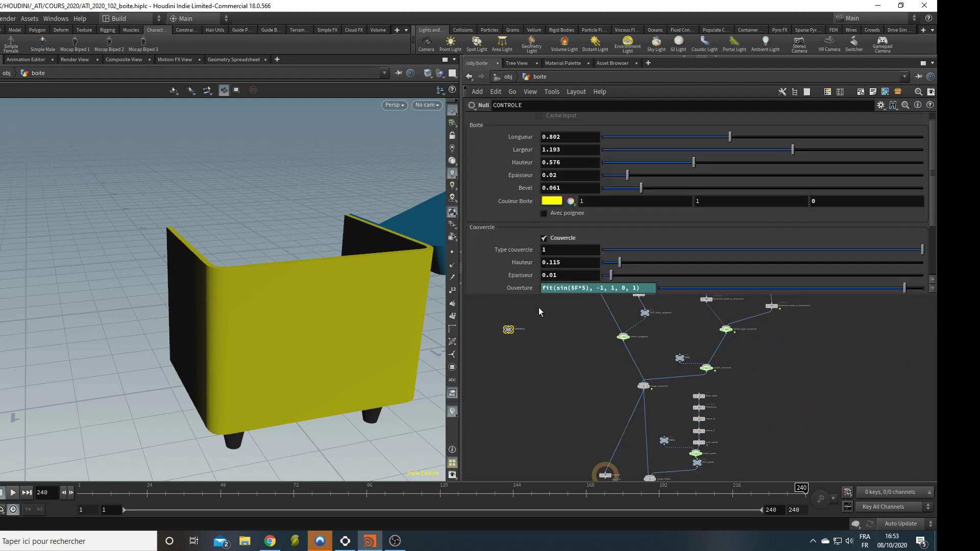
right_click(564, 239)
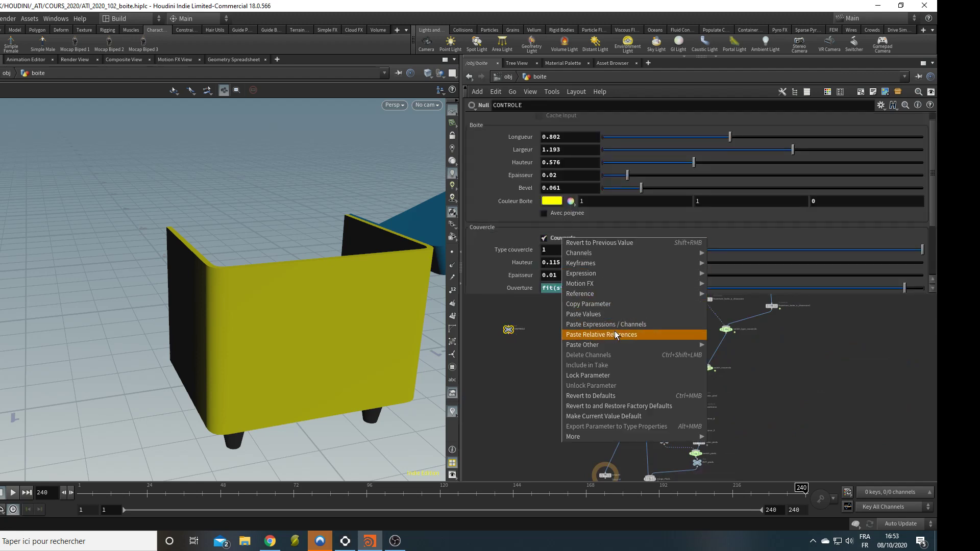
left_click(615, 304)
middle_click_drag(558, 384, 579, 332)
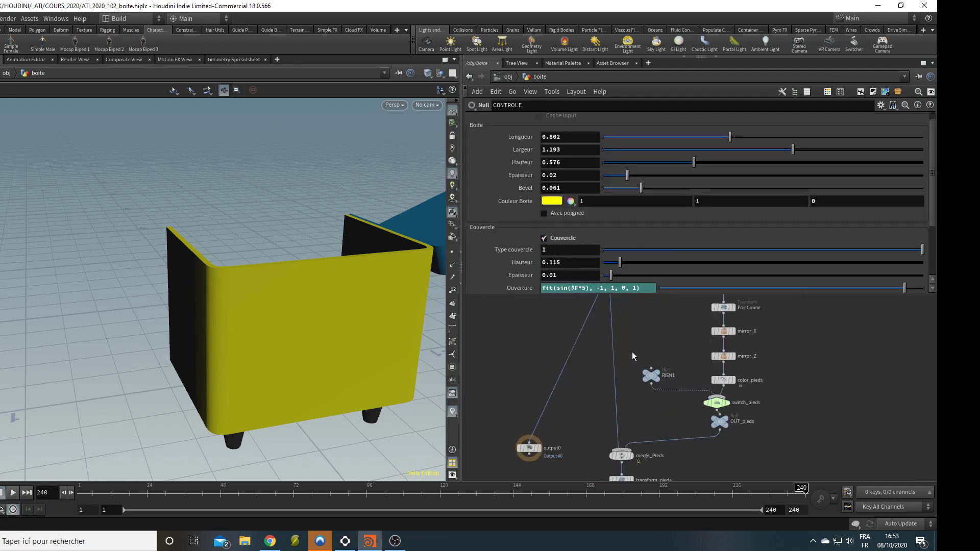
left_click(712, 403)
left_click(545, 124)
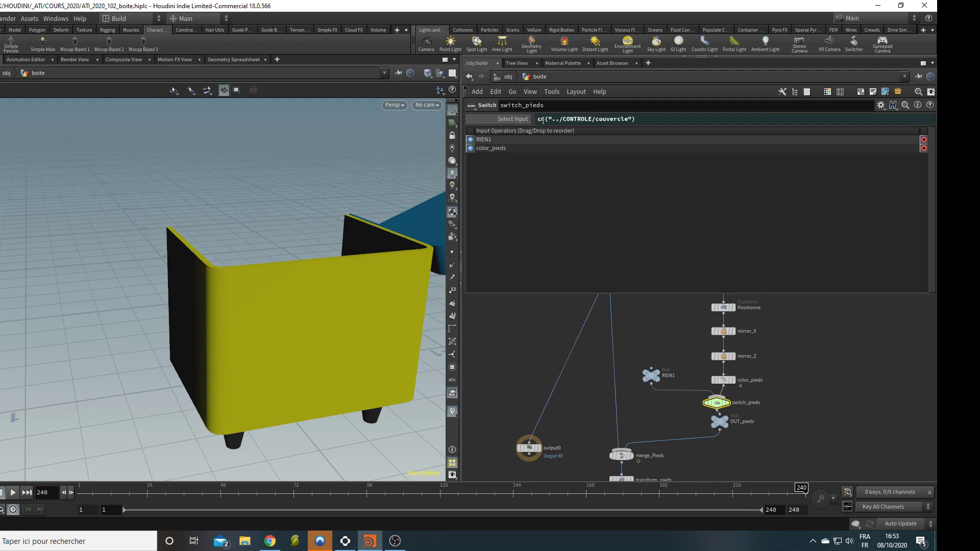
right_click(558, 122)
mouse_move(574, 230)
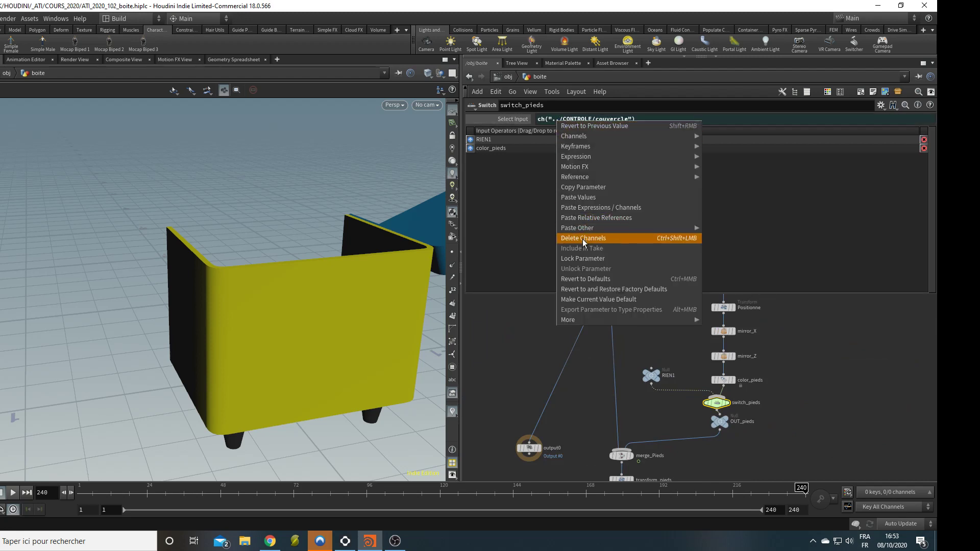
left_click(583, 238)
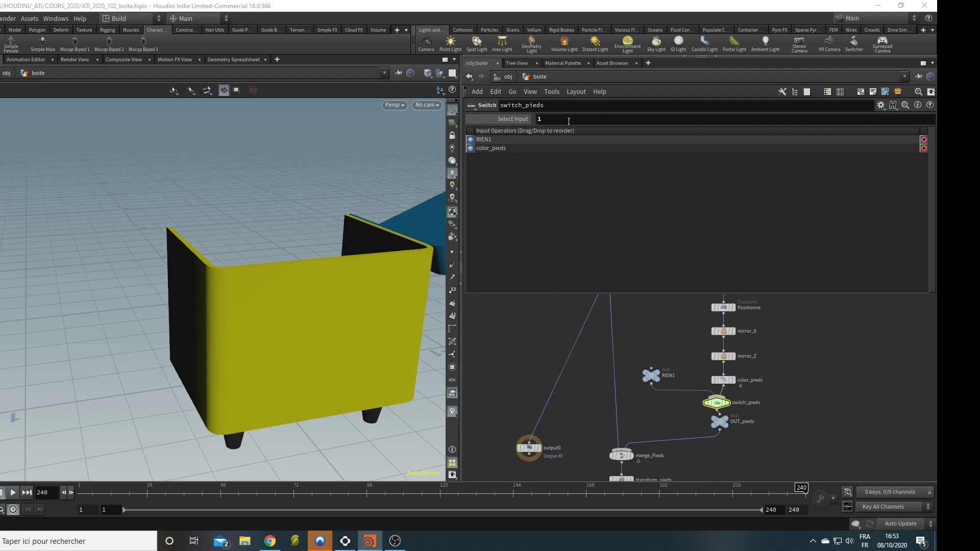
right_click(543, 120)
left_click(580, 206)
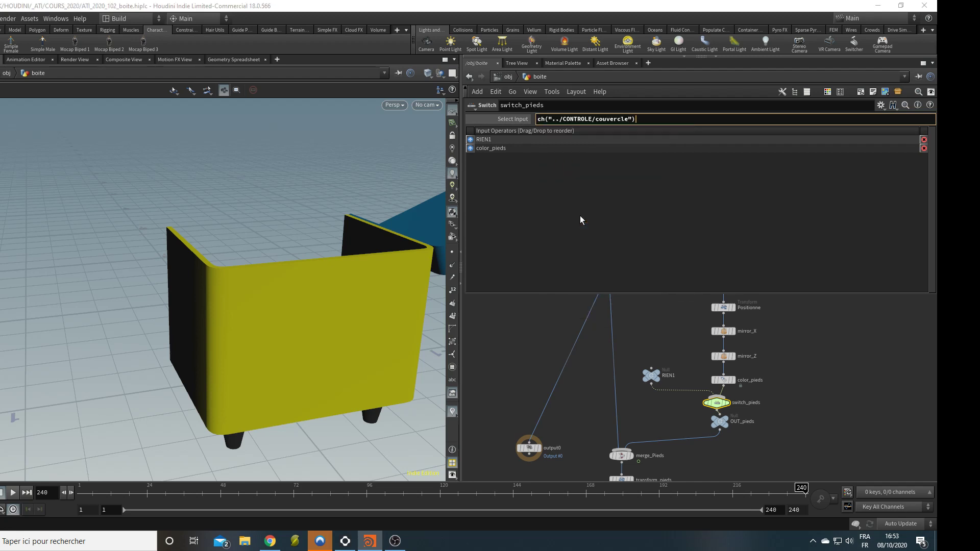
- Copy the Avec pieds toggle parameter from the CONTROLE null
scroll(546, 402, "down", 5)
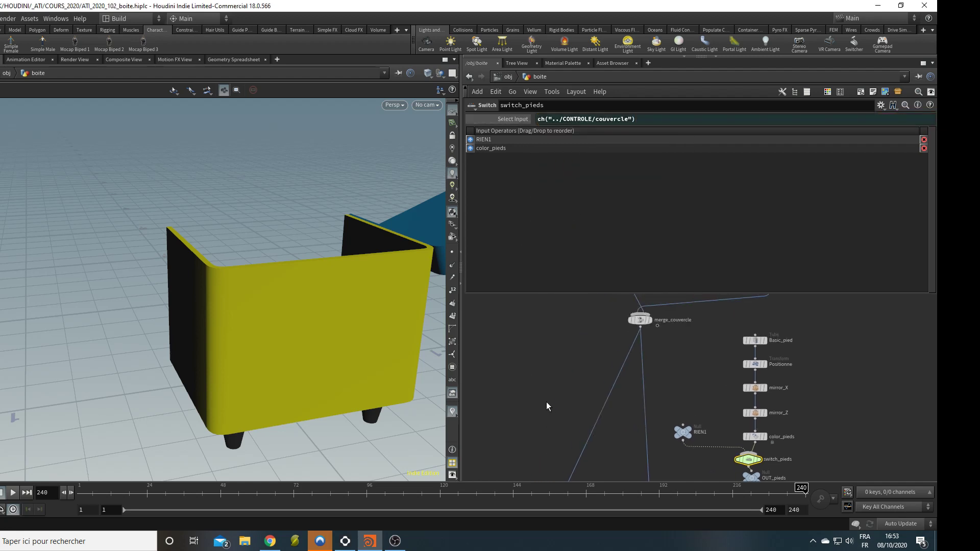
scroll(551, 436, "up", 3)
left_click(521, 385)
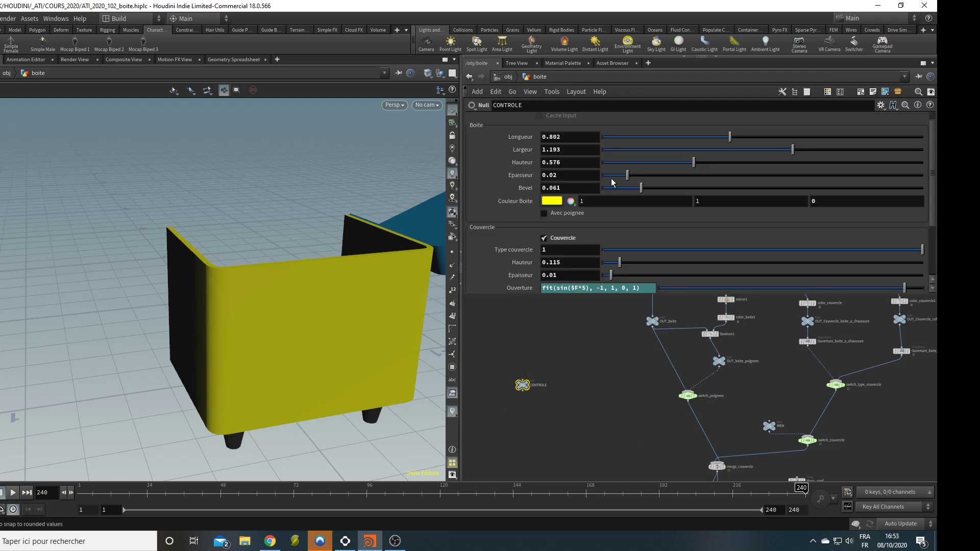
scroll(521, 221, "down", 2)
scroll(520, 223, "down", 1)
right_click(567, 287)
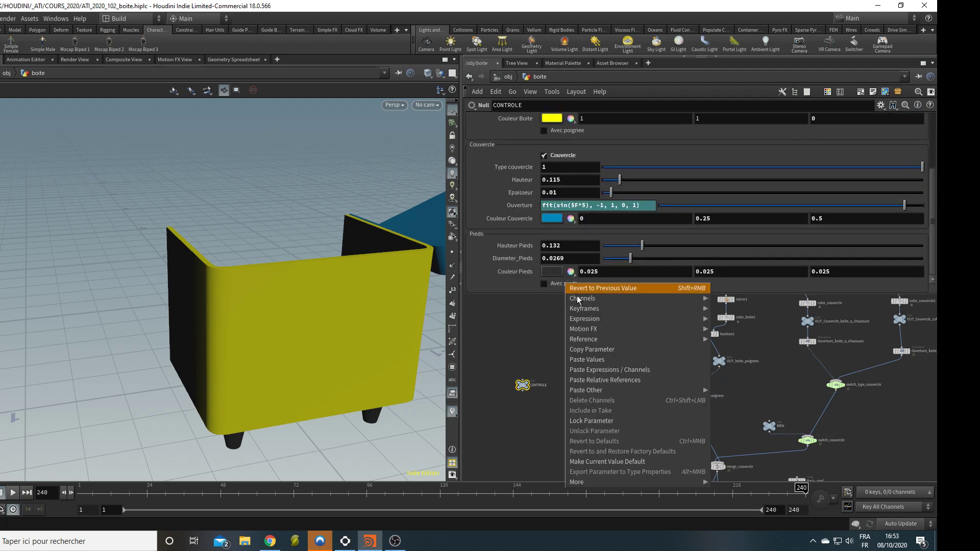
left_click(601, 351)
- Delete the Select Input channel on switch_pieds and paste the copied Avec pieds parameter as a relative reference
middle_click_drag(608, 381, 560, 312)
scroll(580, 400, "down", 3)
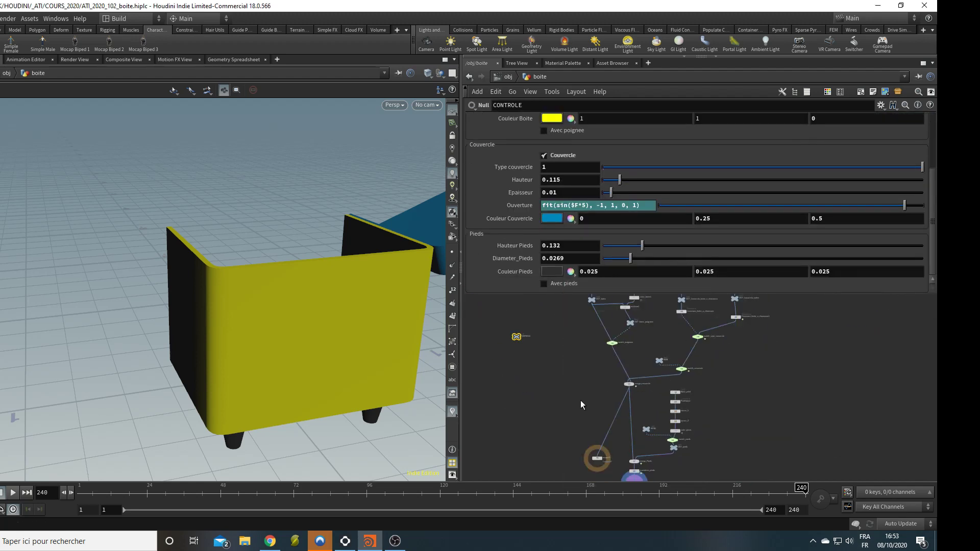
middle_click_drag(666, 456, 657, 412)
scroll(657, 411, "up", 5)
left_click(677, 370)
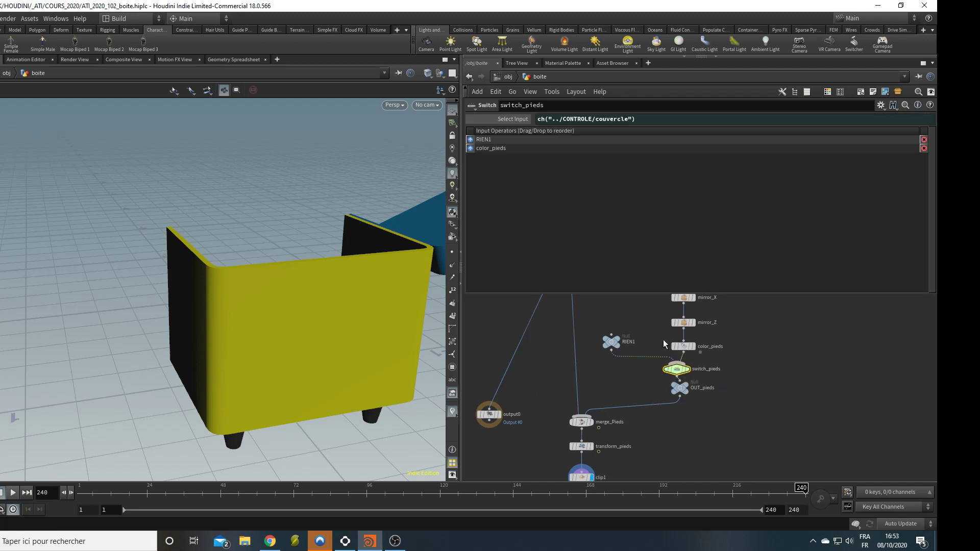
right_click(537, 119)
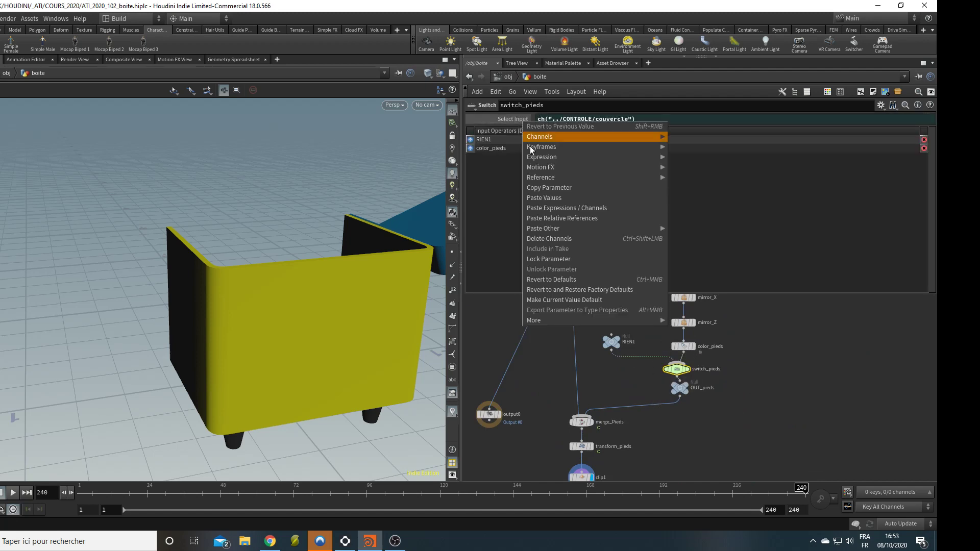
left_click(541, 239)
right_click(541, 120)
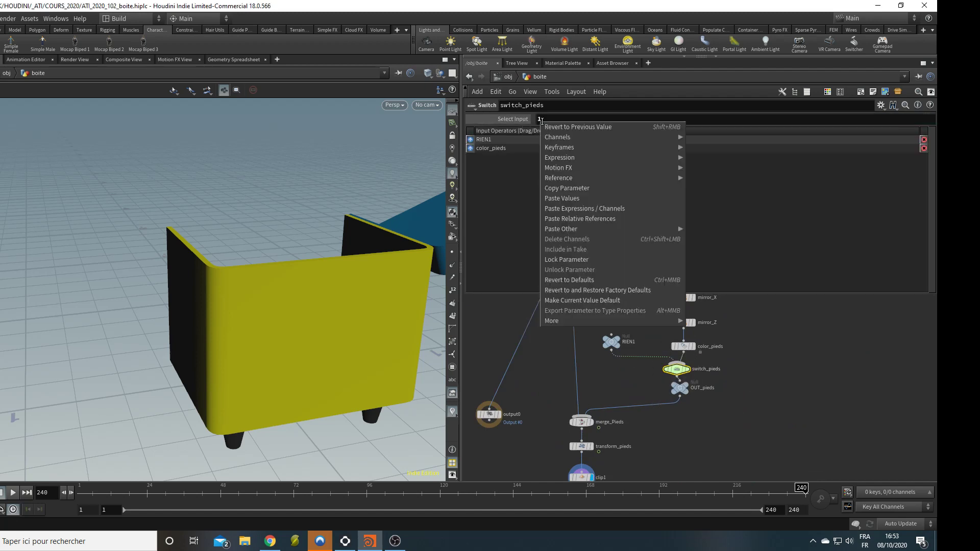
left_click(605, 219)
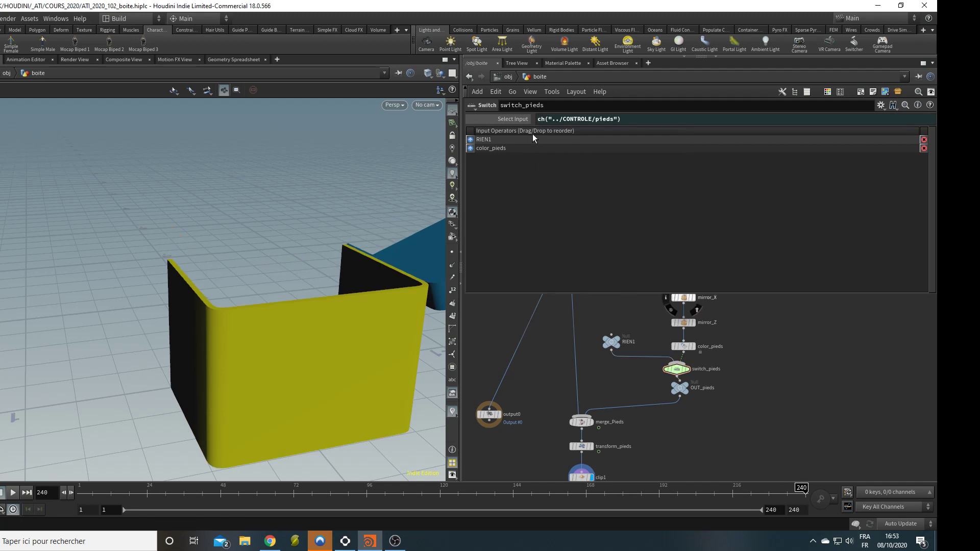
left_click(507, 122)
- Display the transform_pieds node's result and move clip1 further down to leave a gap between them
scroll(638, 408, "up", 2)
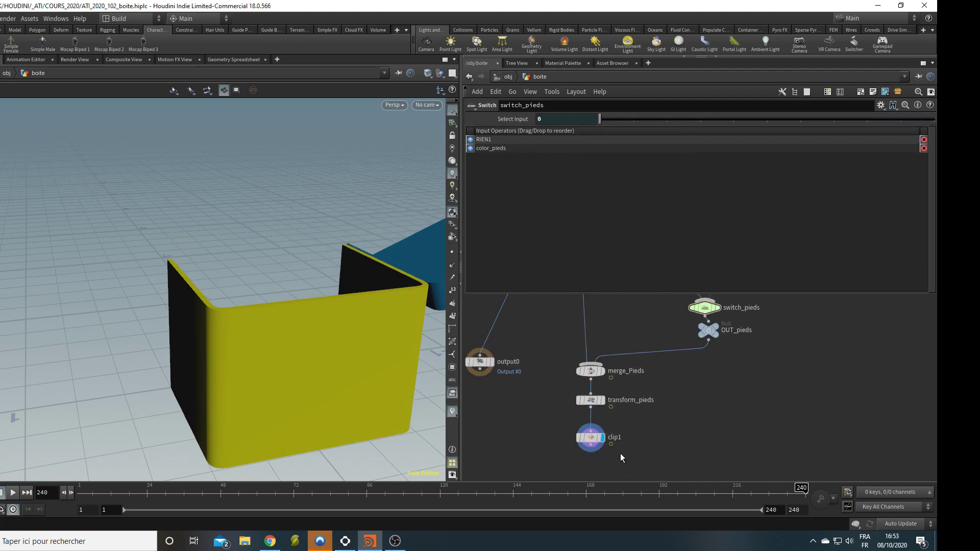
left_click(604, 400)
scroll(663, 409, "down", 3)
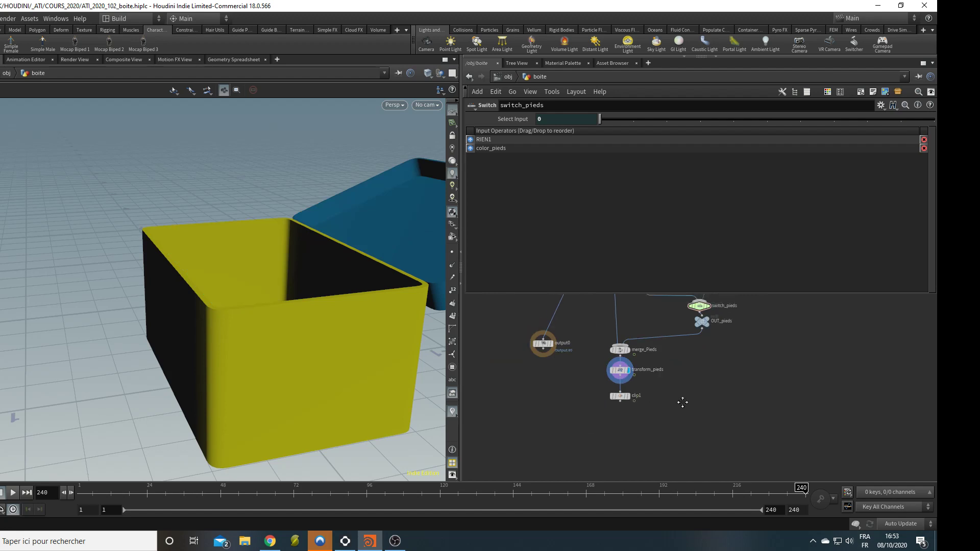
left_click_drag(614, 435, 617, 461)
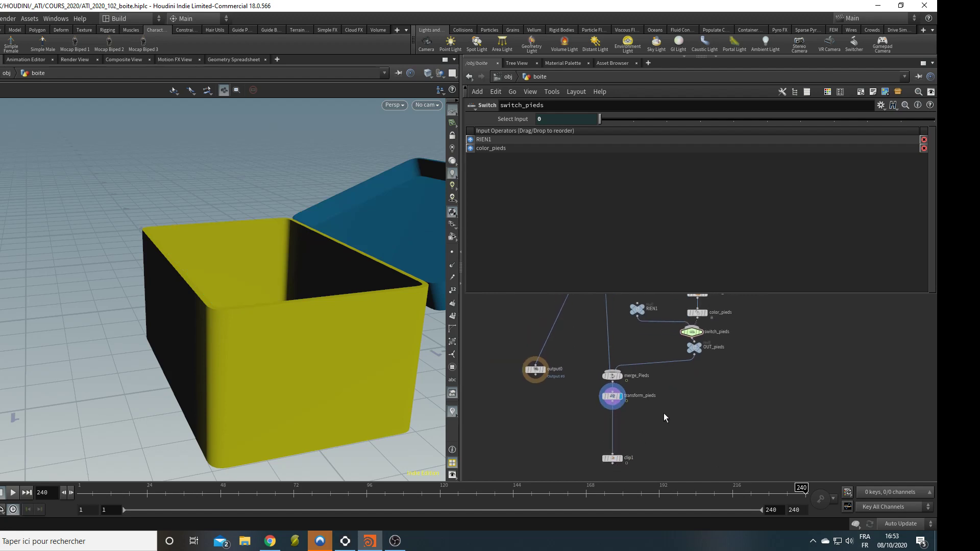
- Insert a Null node between transform_pieds and clip1 and name it OUT_BOITE_FINALE
key("Tab")
type("null")
key("Return")
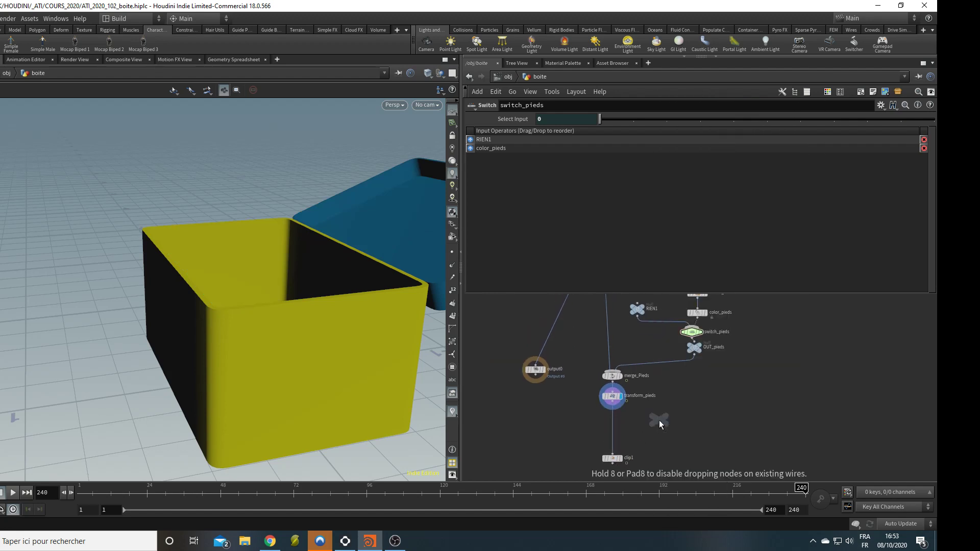
left_click(614, 423)
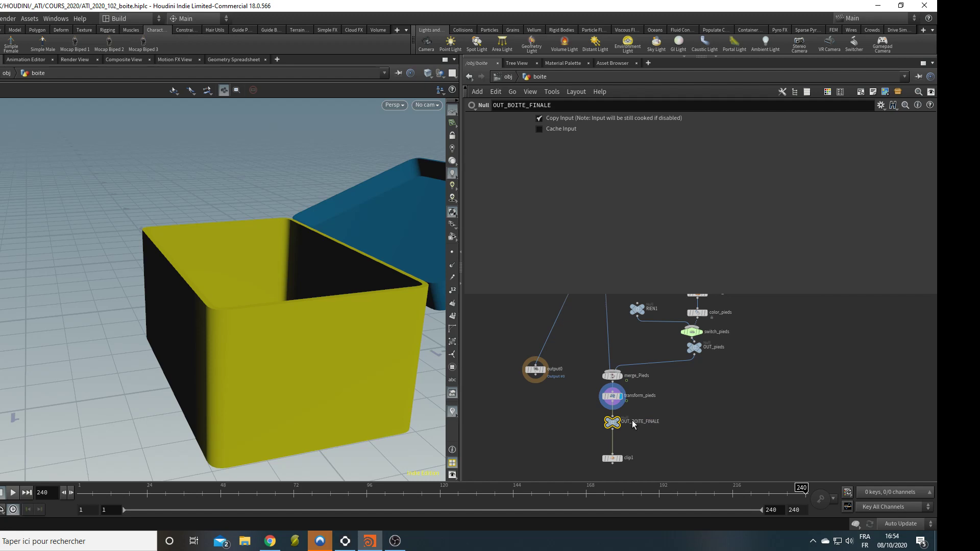
scroll(629, 420, "up", 3)
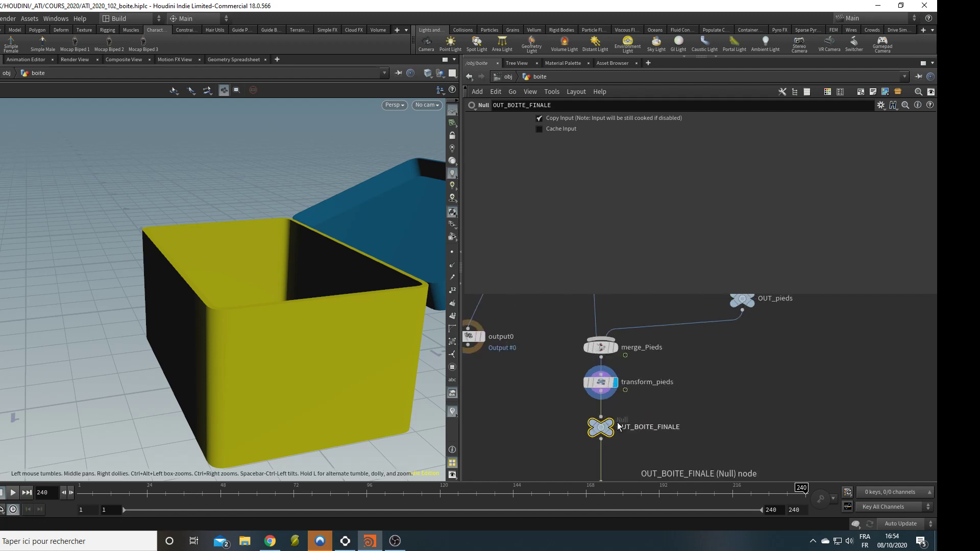
- Show the CONTROLE null's parameters in an enlarged parameter area with the whole box in view
scroll(618, 427, "down", 5)
middle_click_drag(603, 449, 571, 469)
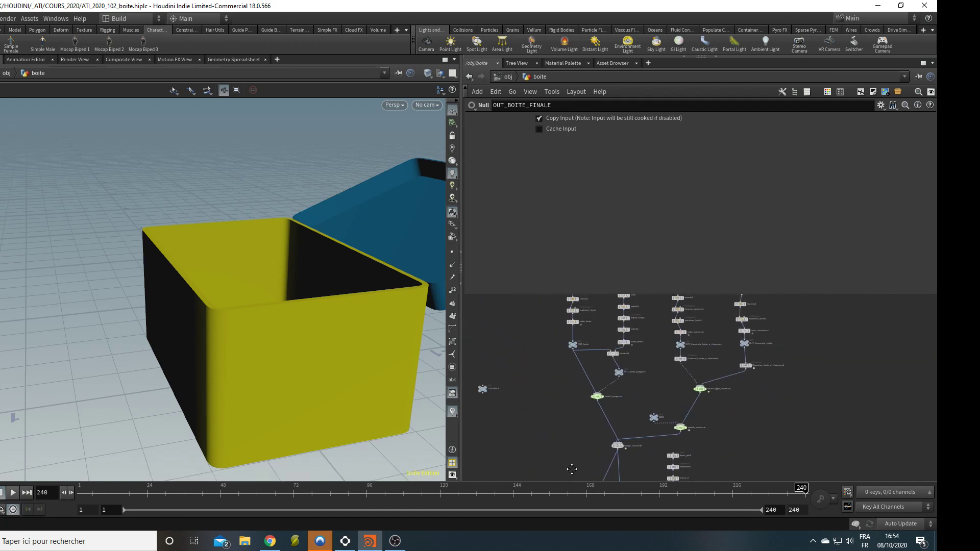
scroll(590, 462, "down", 4)
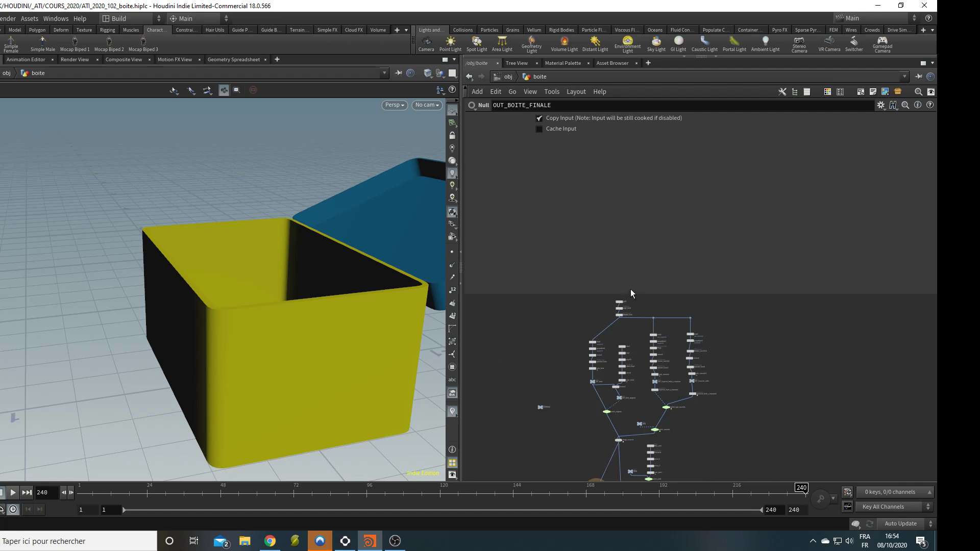
left_click(540, 407)
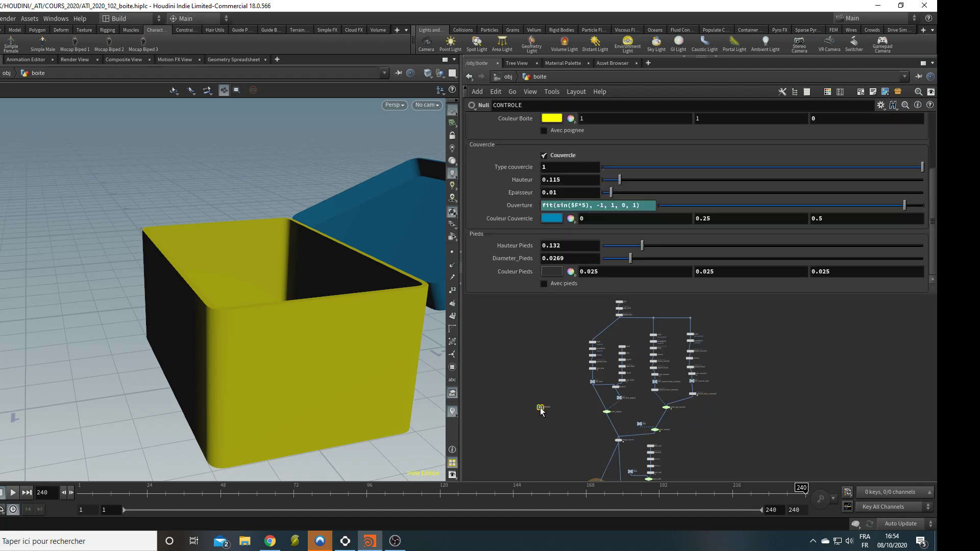
left_click_drag(613, 295, 614, 357)
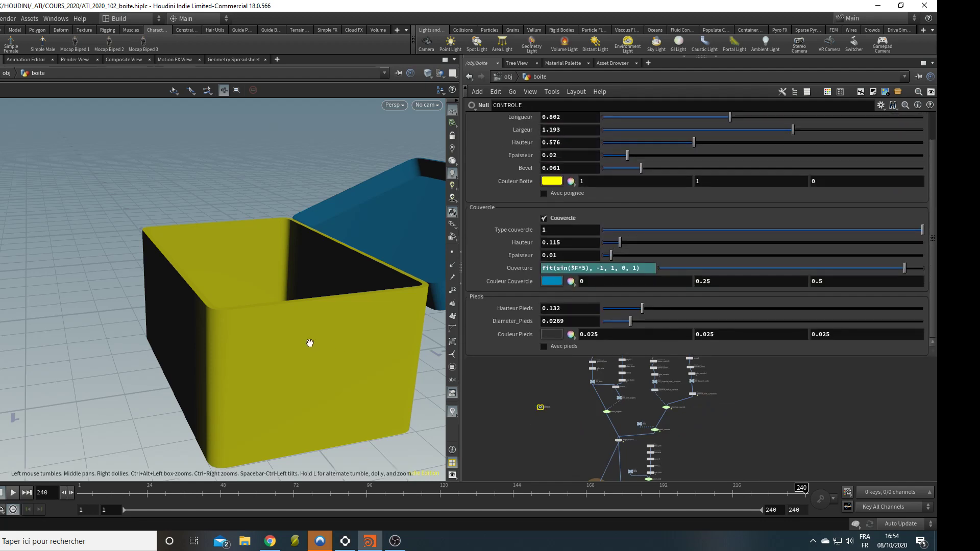
left_click_drag(311, 343, 327, 306)
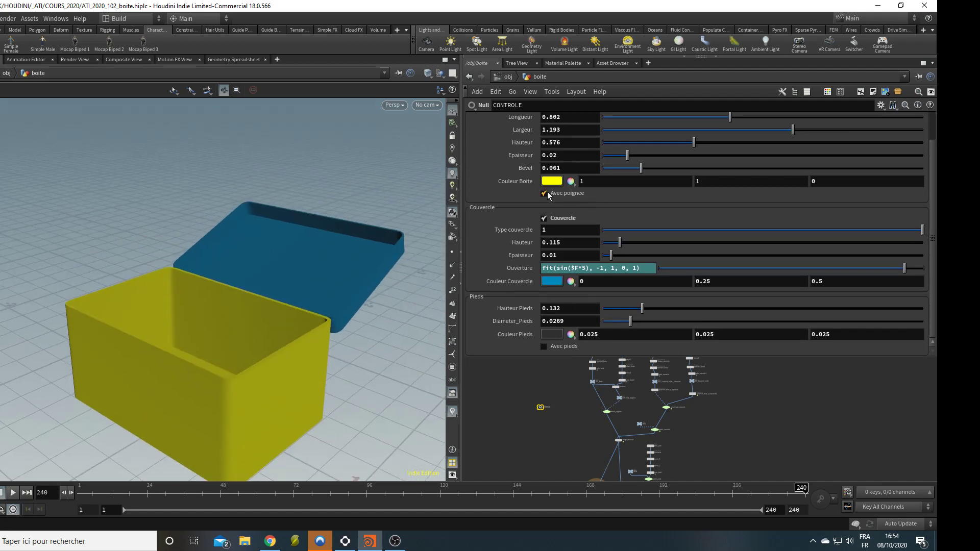
- Test the Avec poignee and Avec pieds toggles on the CONTROLE null, leaving both switched off
left_click(544, 194)
left_click(544, 347)
left_click(544, 347)
left_click_drag(245, 275, 298, 267)
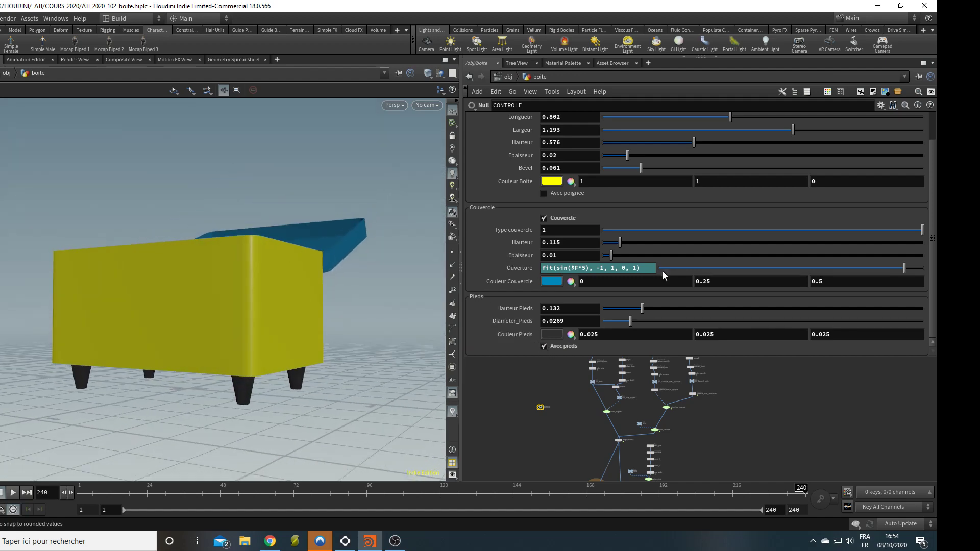
left_click(544, 346)
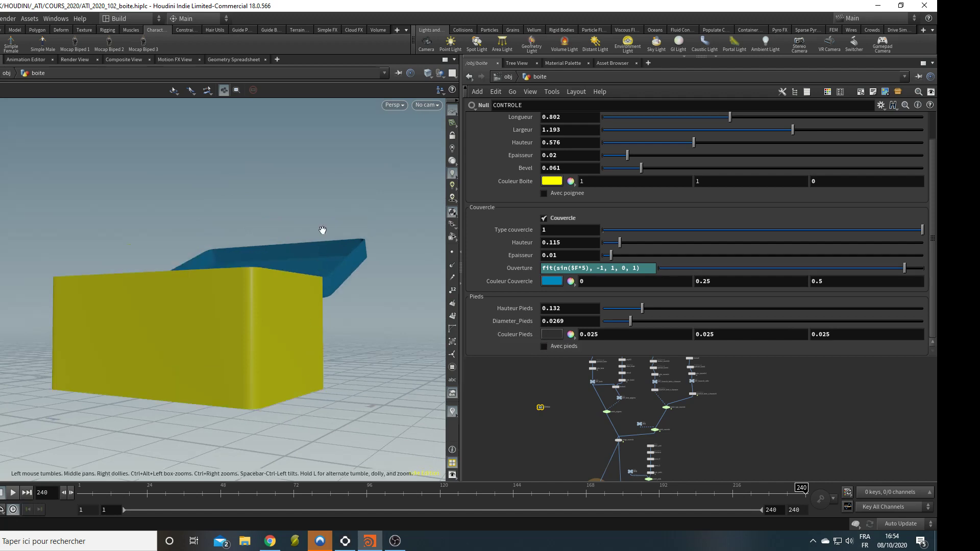
- Inspect the OUT_pieds null's node information and its connection through merge_Pieds to OUT_BOITE_FINALE
middle_click_drag(541, 432, 541, 399)
left_click_drag(568, 358, 568, 320)
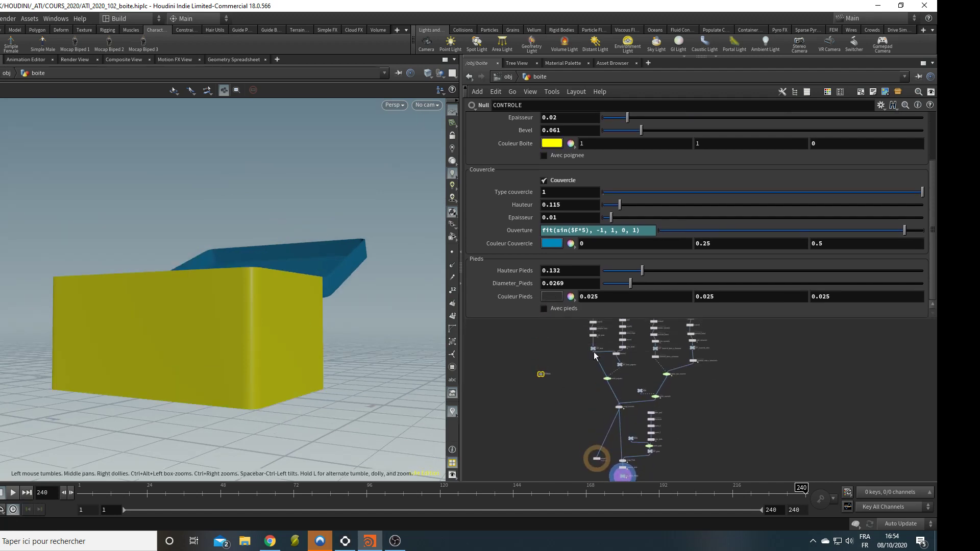
scroll(661, 449, "up", 5)
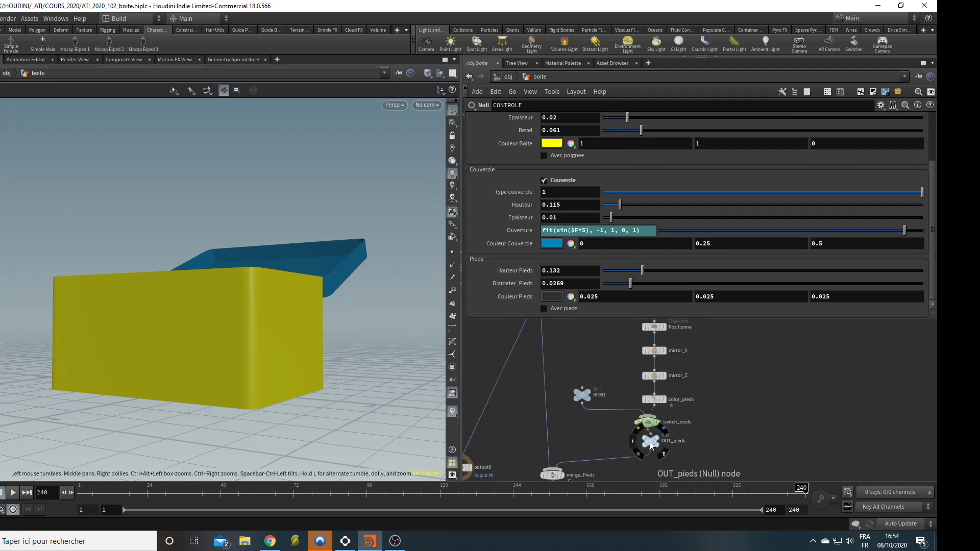
middle_click(651, 445)
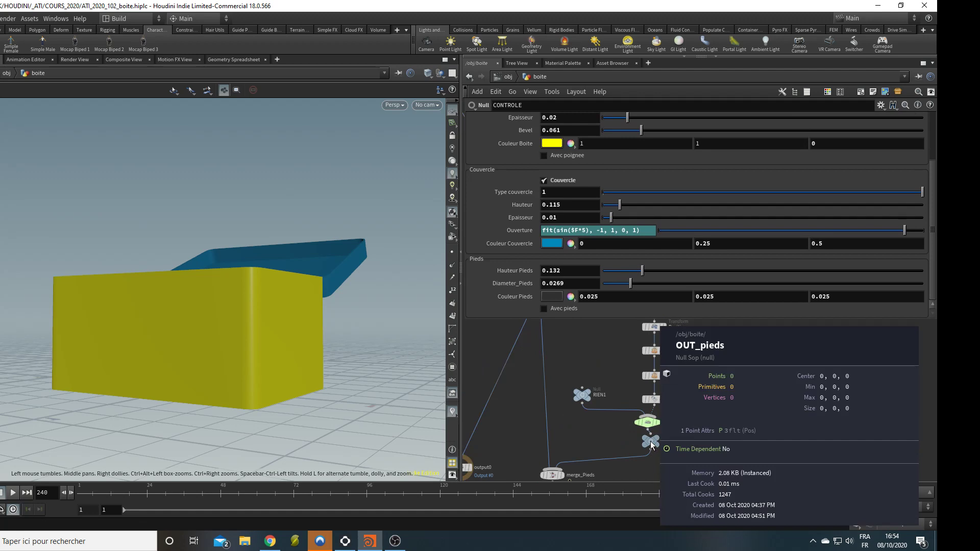
middle_click_drag(672, 449, 700, 389)
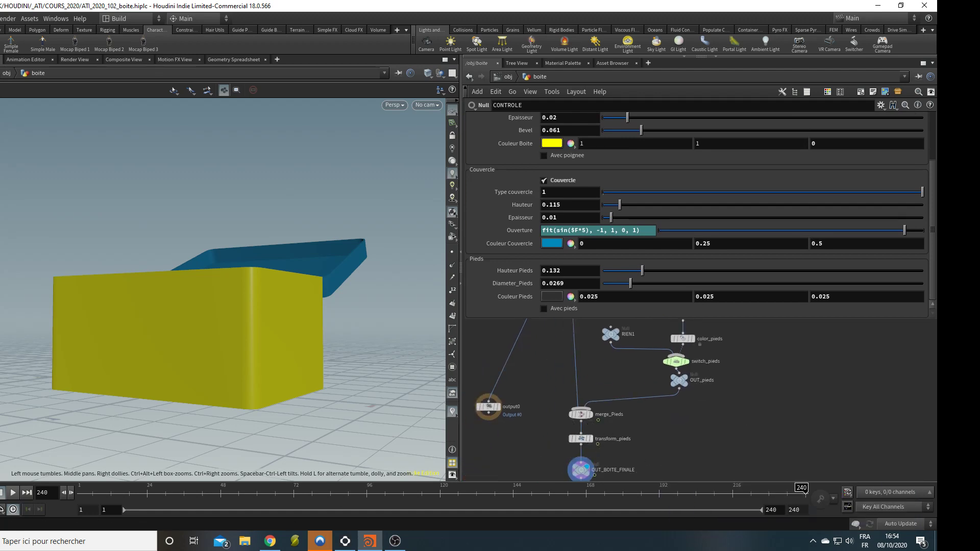
scroll(599, 450, "up", 2)
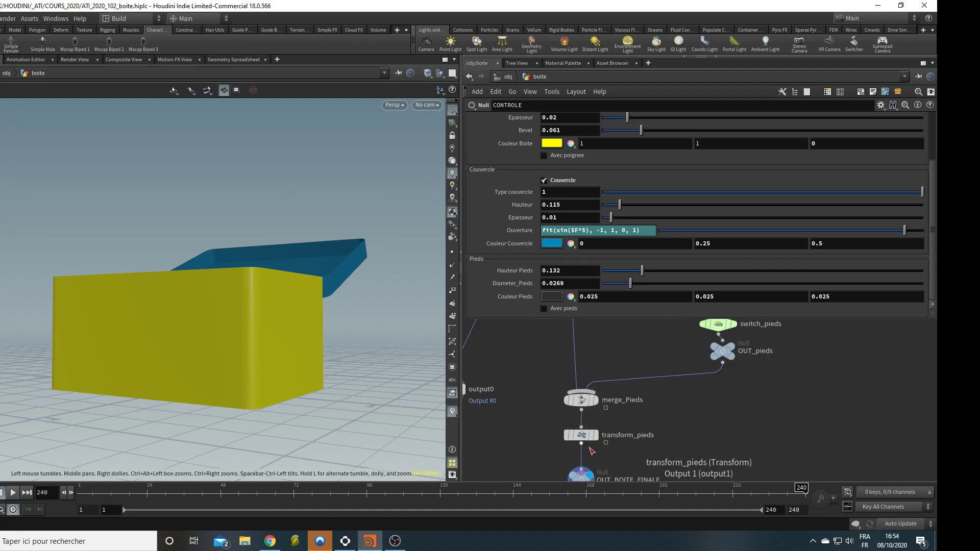
- Enable Avec pieds, play the lid animation and enable Avec poignee
left_click(549, 306)
left_click_drag(240, 337, 245, 388)
left_click(12, 493)
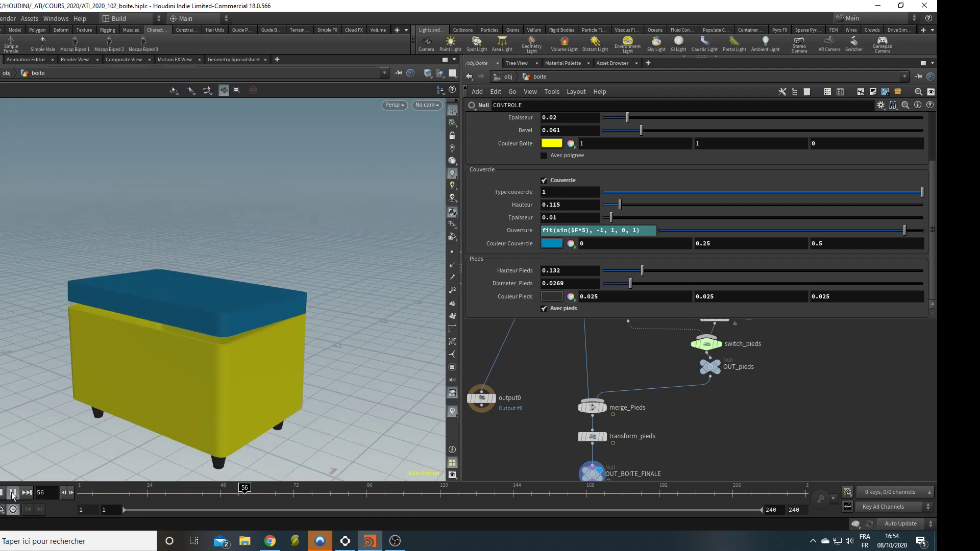
left_click(561, 156)
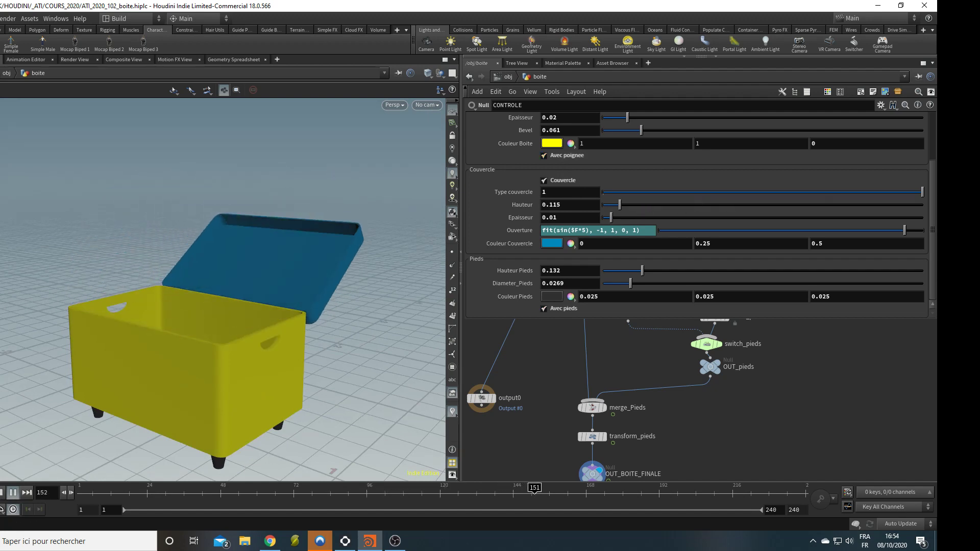
- Try Type couvercle at 0, restore it to 1 and view the animated box from several angles
left_click_drag(734, 194, 653, 201)
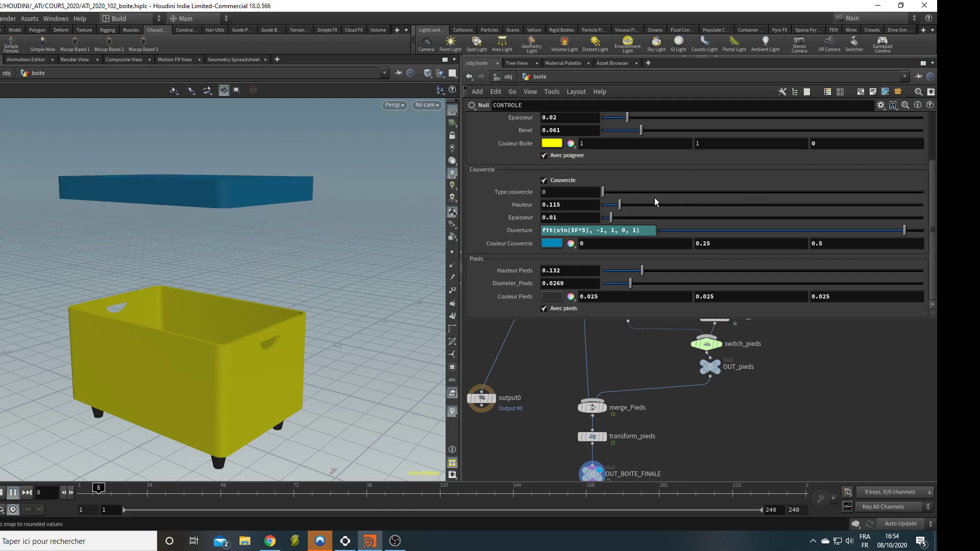
left_click_drag(655, 197, 782, 202)
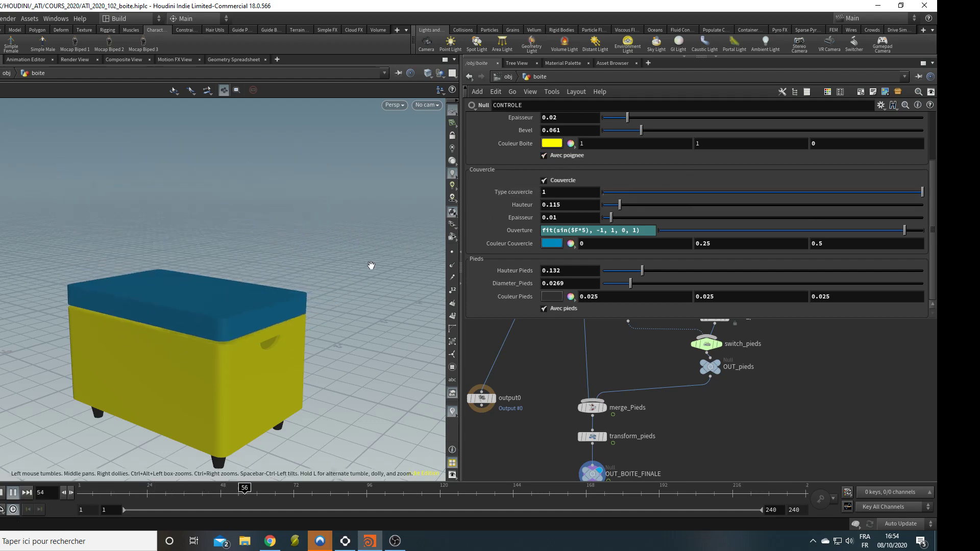
left_click_drag(240, 315, 201, 350)
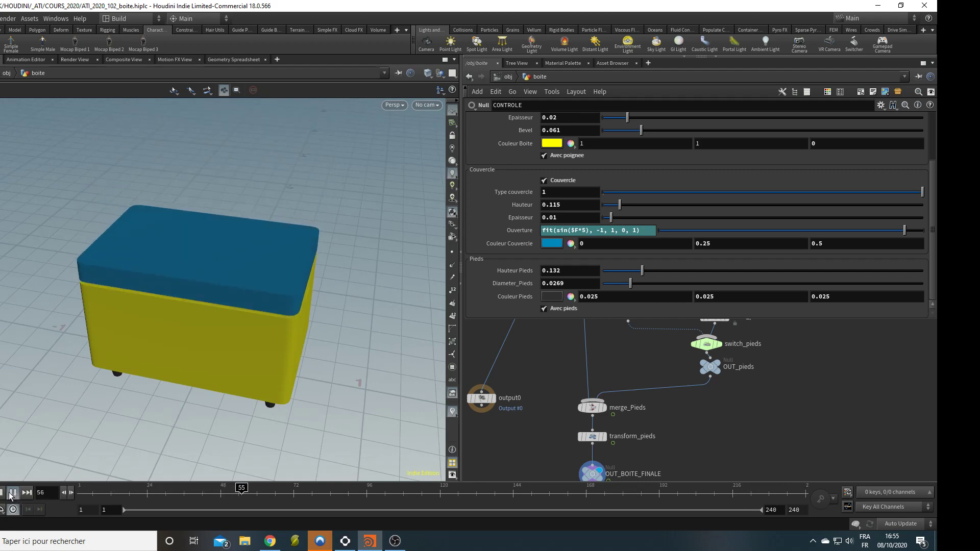
left_click_drag(108, 428, 171, 344)
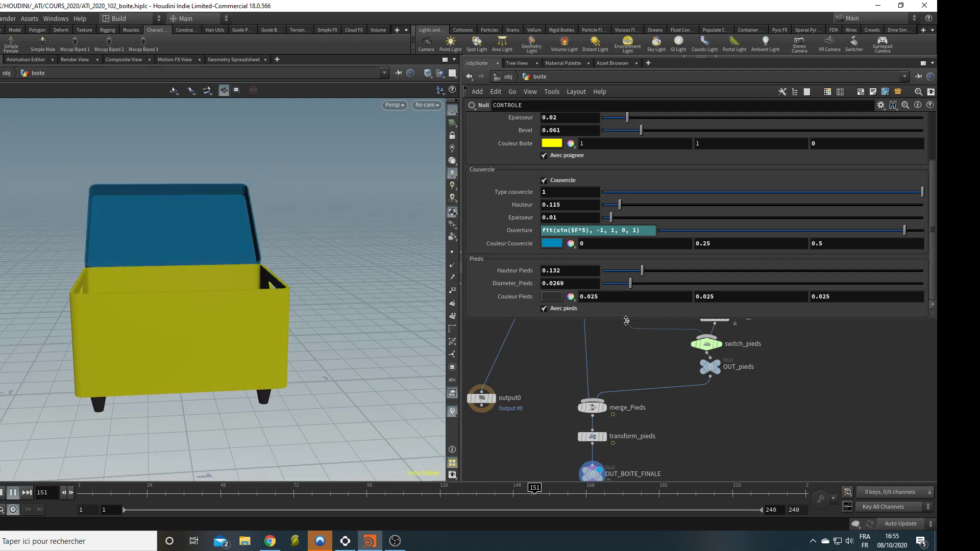
- Examine the Translate expressions of the Positionne node in the feet branch, including their evaluated values
left_click_drag(626, 319, 634, 249)
middle_click_drag(629, 362, 621, 442)
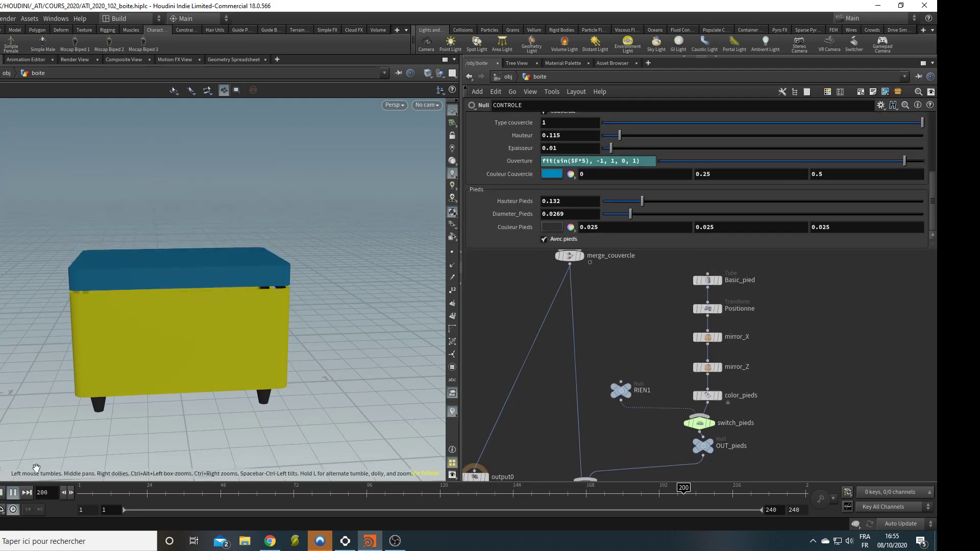
scroll(617, 372, "down", 3)
middle_click_drag(624, 338, 600, 348)
scroll(655, 413, "up", 3)
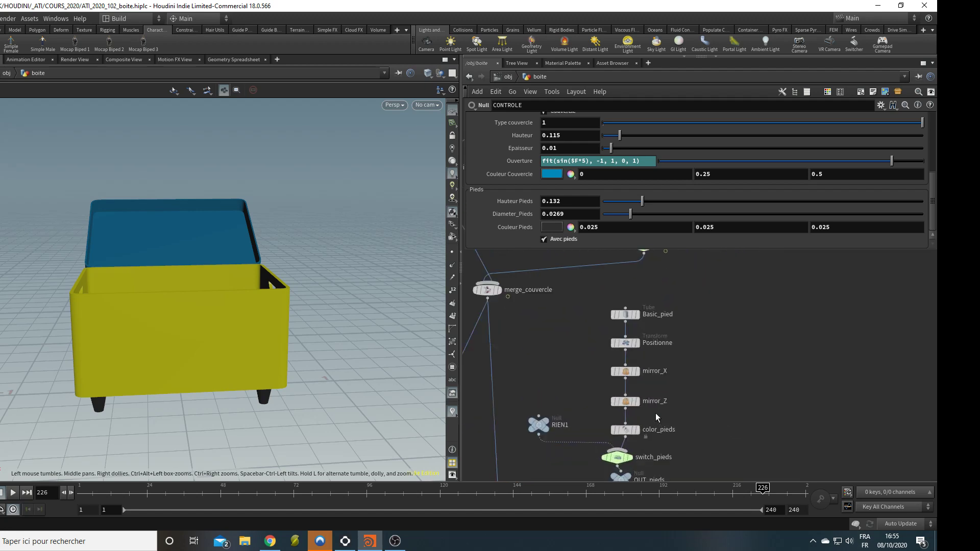
left_click(625, 343)
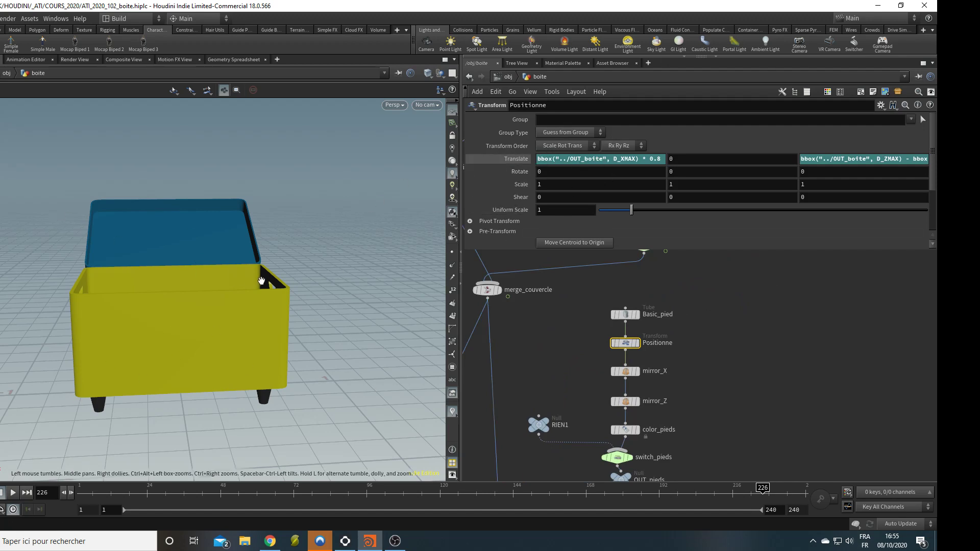
left_click_drag(260, 280, 233, 322)
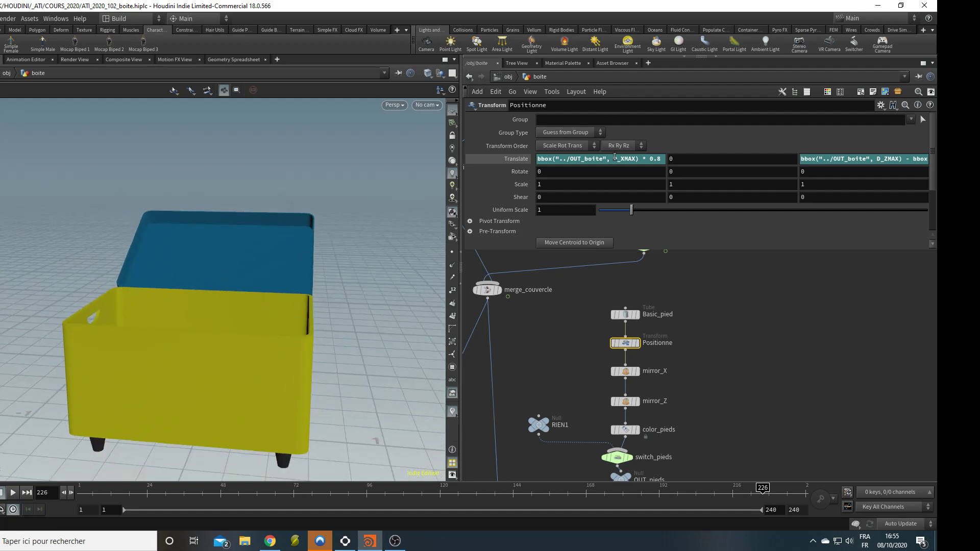
left_click(635, 159)
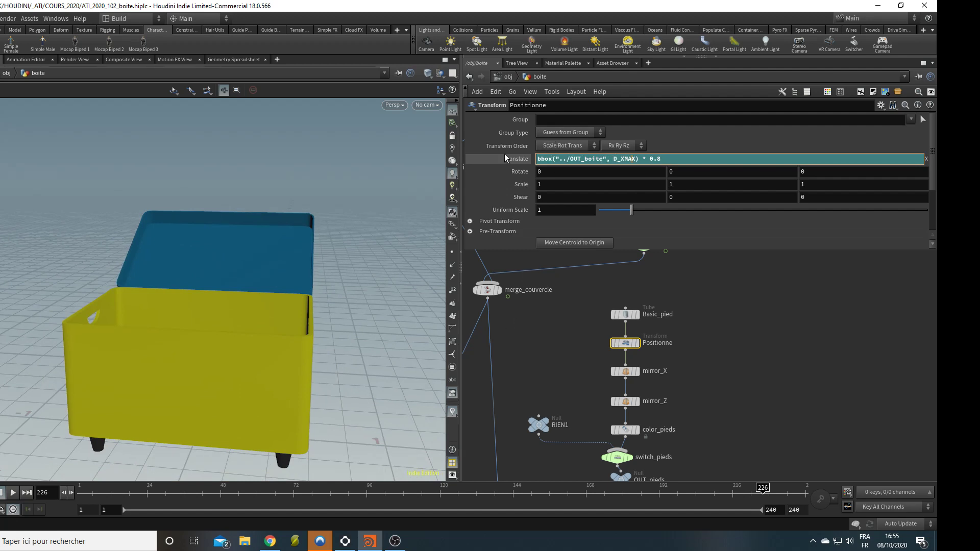
scroll(537, 344, "down", 3)
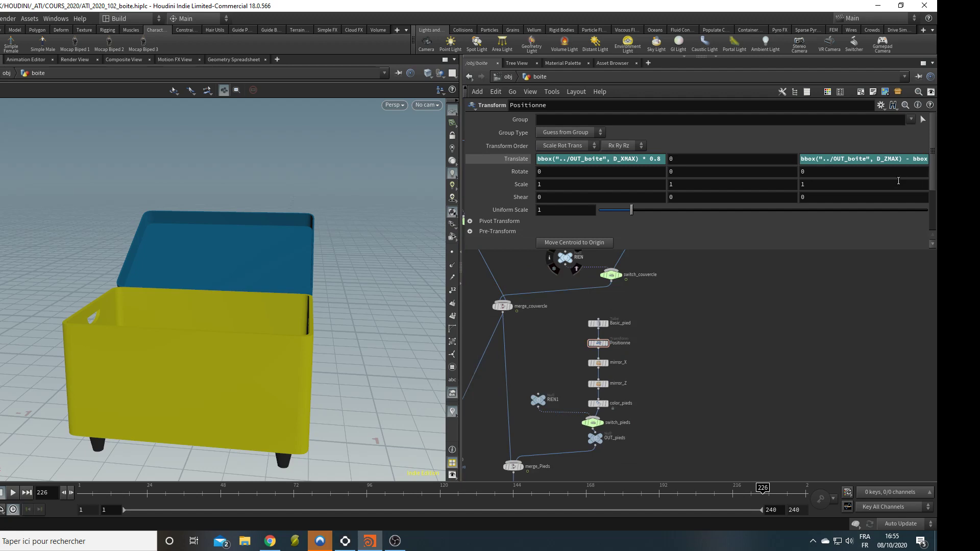
middle_click_drag(645, 274, 654, 369)
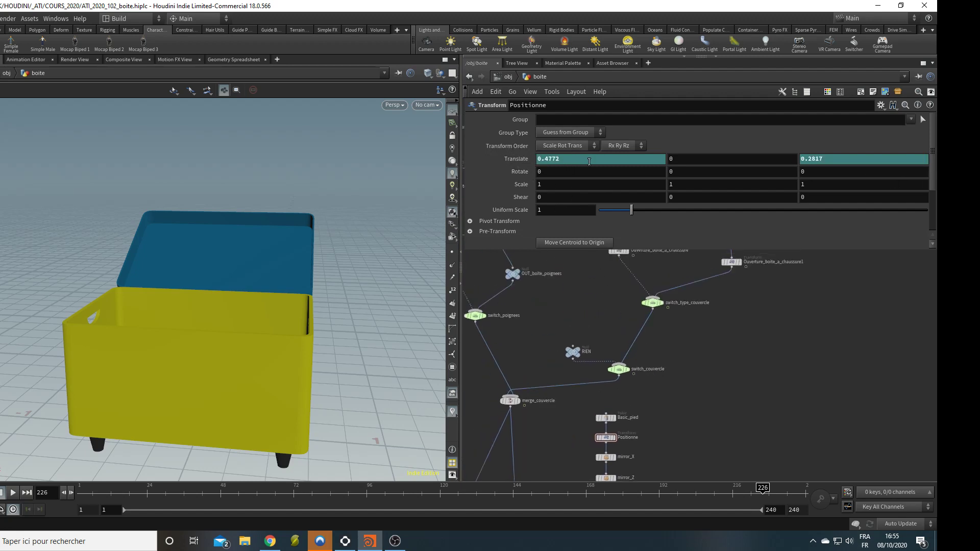
- Examine the rotation and Pivot Transform settings of the Ouverture_boite_a_chaussure1 node
middle_click_drag(759, 308, 707, 442)
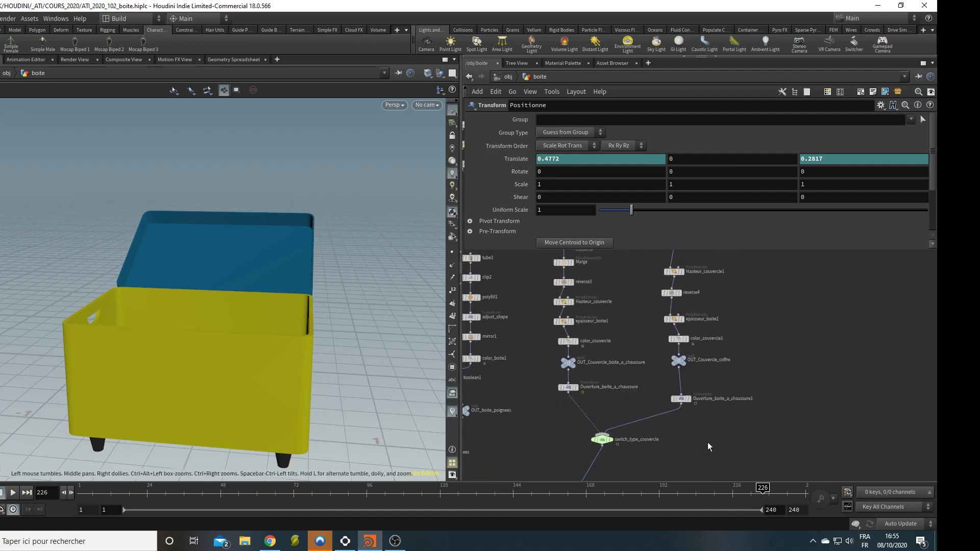
scroll(691, 427, "up", 3)
left_click(674, 377)
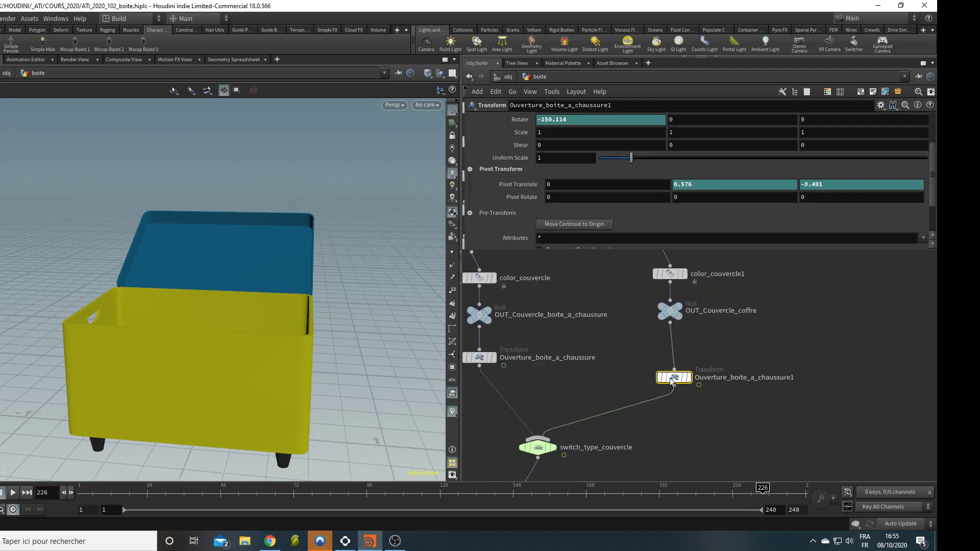
left_click(470, 170)
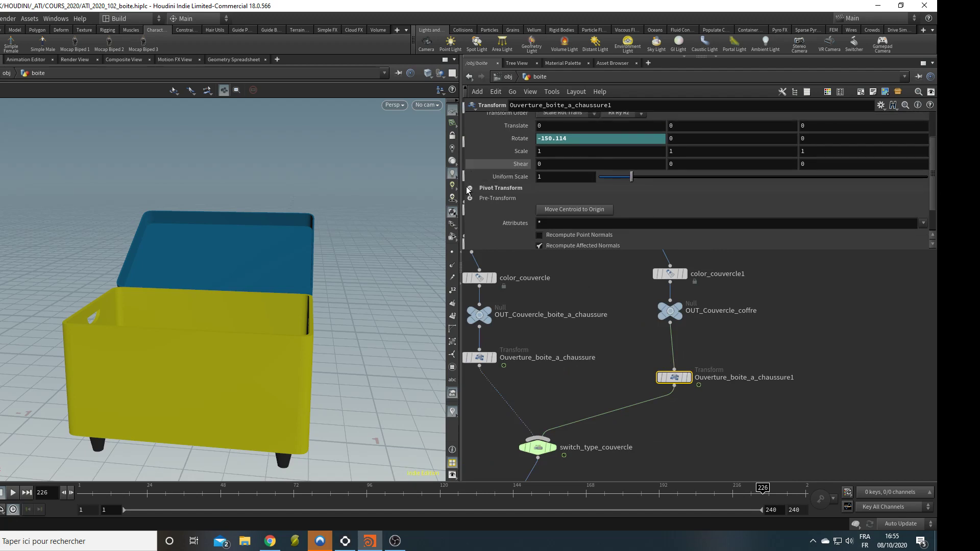
left_click(470, 188)
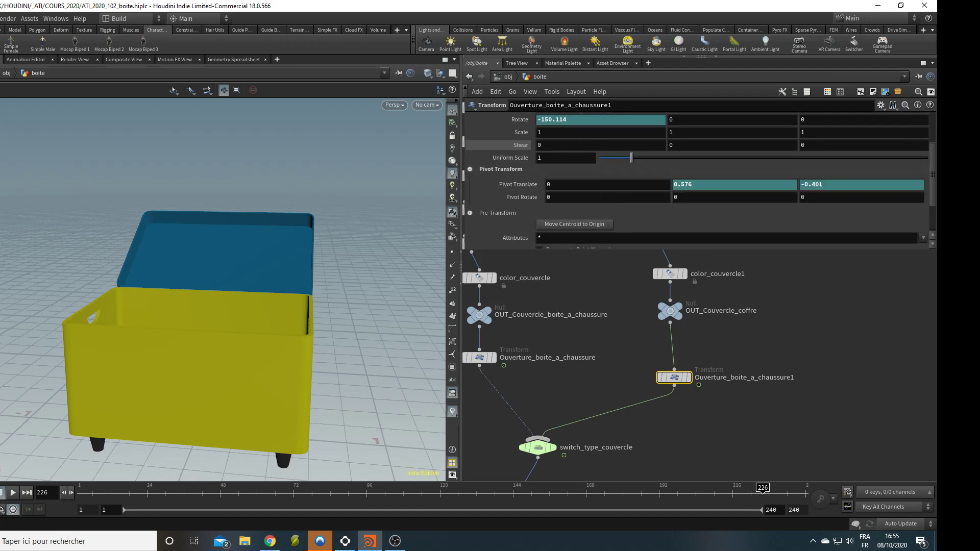
left_click(470, 169)
- Examine the boolean1 node's settings in the handle branch
middle_click_drag(698, 426, 870, 454)
scroll(836, 336, "down", 1)
middle_click_drag(734, 341, 725, 260)
scroll(836, 336, "down", 1)
scroll(665, 419, "up", 2)
left_click(629, 408)
- Examine the mirror_X node's settings in the feet branch
scroll(721, 395, "down", 2)
scroll(725, 261, "down", 2)
middle_click_drag(723, 295, 711, 238)
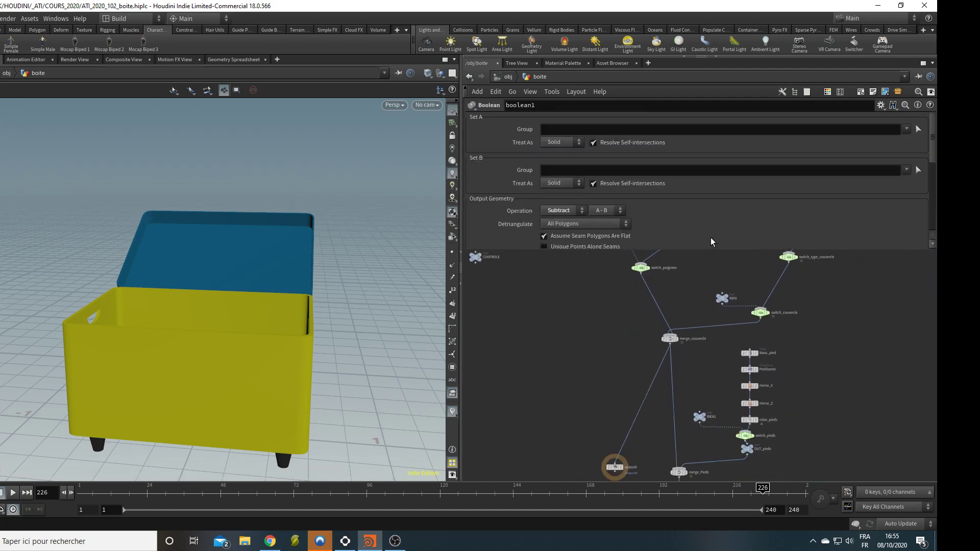
scroll(761, 375, "up", 2)
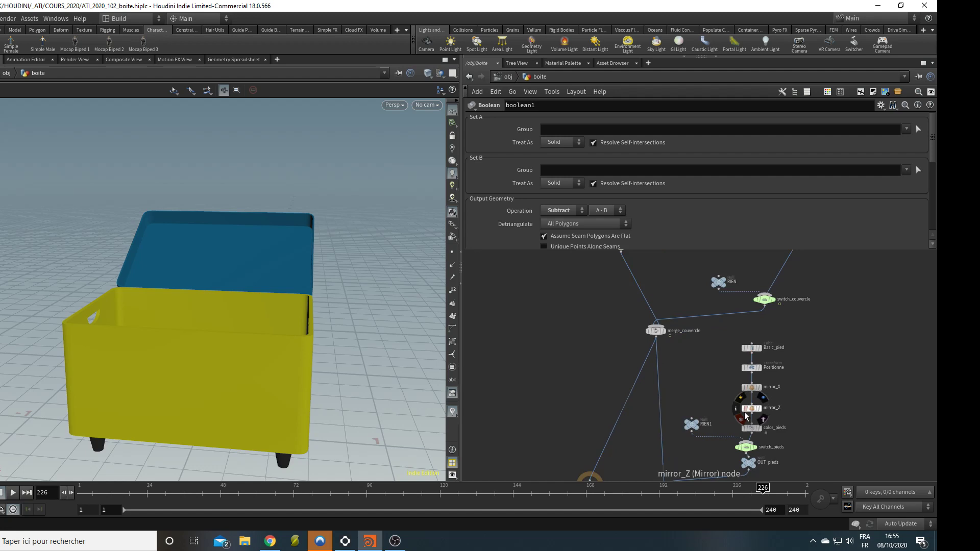
left_click(756, 382)
- Select the shoe-box lid branch from blast2 through Ouverture_boite_a_chaussure to review its chain of nodes
scroll(755, 383, "down", 3)
mouse_move(844, 341)
middle_mouse_down()
mouse_move(745, 513)
mouse_move(777, 315)
mouse_move(724, 473)
middle_mouse_up()
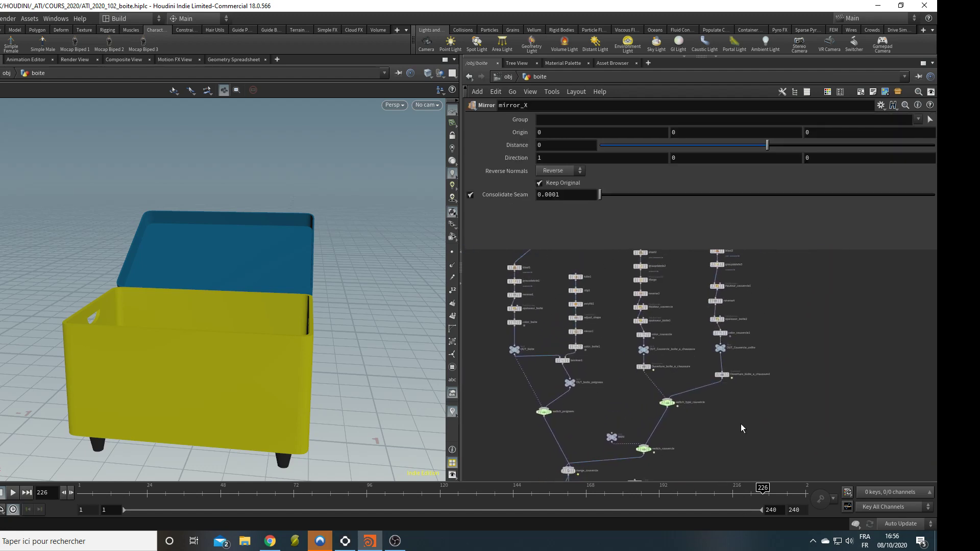
middle_click_drag(757, 400, 721, 475)
scroll(615, 389, "up", 2)
middle_click_drag(574, 334, 560, 300)
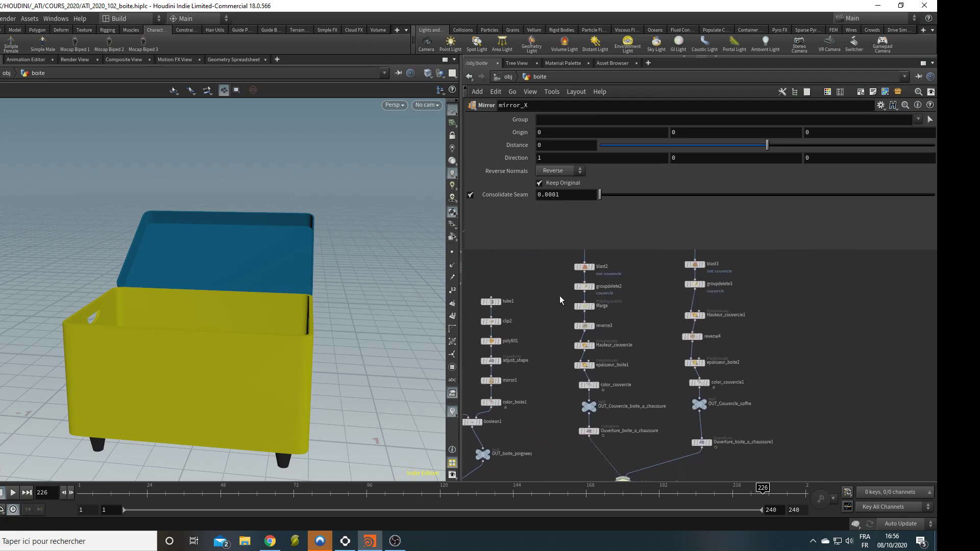
left_click_drag(559, 266, 615, 448)
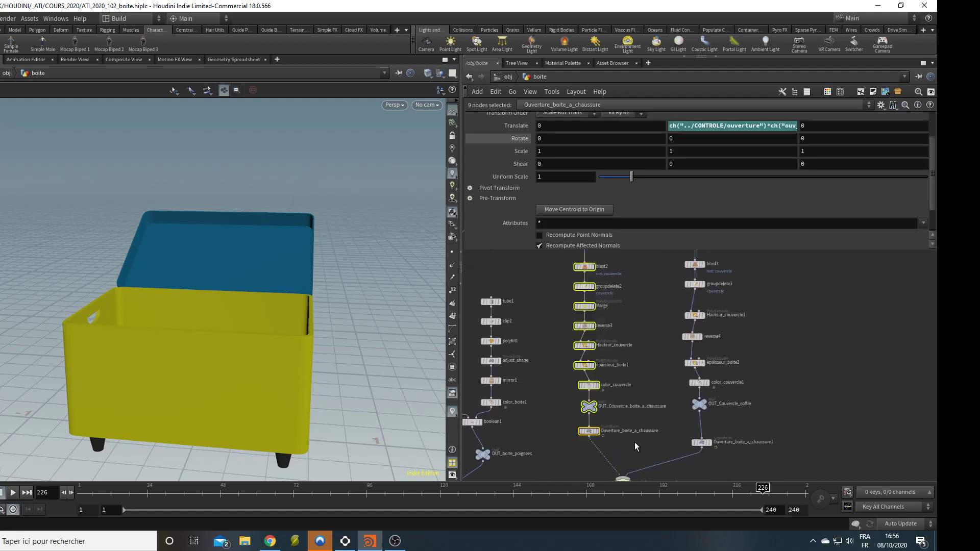
- Redisplay the CONTROLE null's parameters and review the box, handle and lid branches of the network
middle_click_drag(741, 341, 705, 364)
middle_click_drag(644, 452, 721, 412)
scroll(714, 414, "down", 3)
middle_click_drag(638, 424, 683, 442)
middle_click_drag(638, 329, 697, 276)
left_click(515, 418)
middle_click_drag(629, 434, 556, 460)
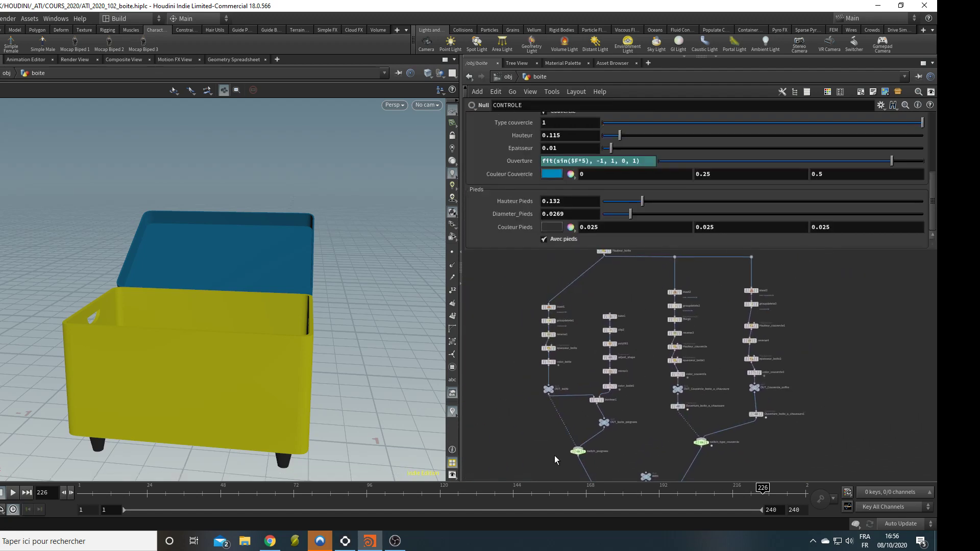
- Play the lid animation while switching Type couvercle to 0 and back to 1 on CONTROLE, and stop playback
left_click(13, 493)
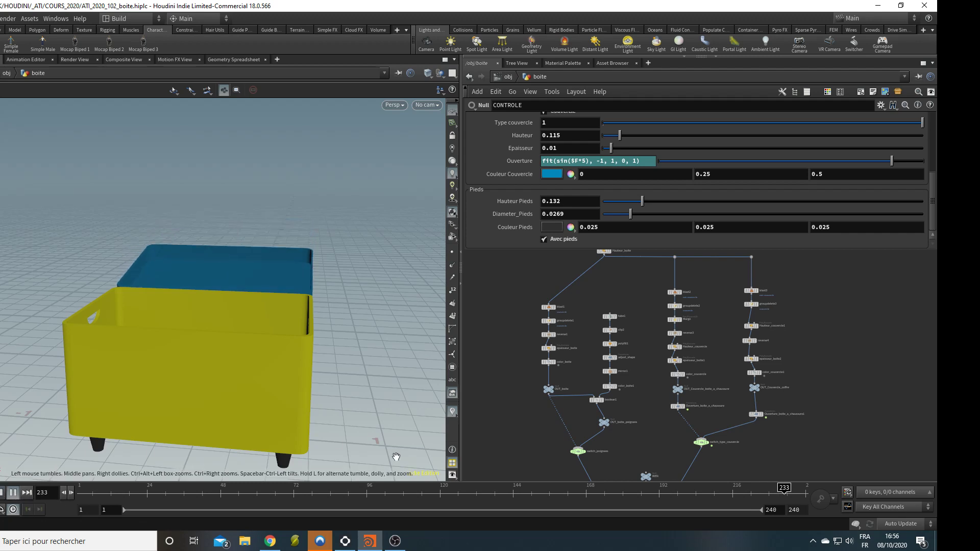
scroll(622, 198, "up", 3)
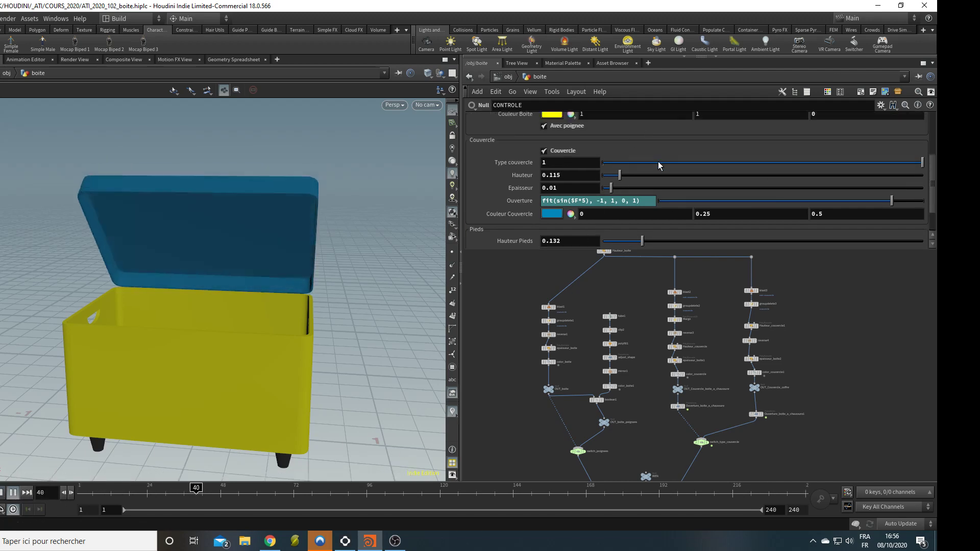
scroll(664, 176, "up", 2)
left_click(678, 188)
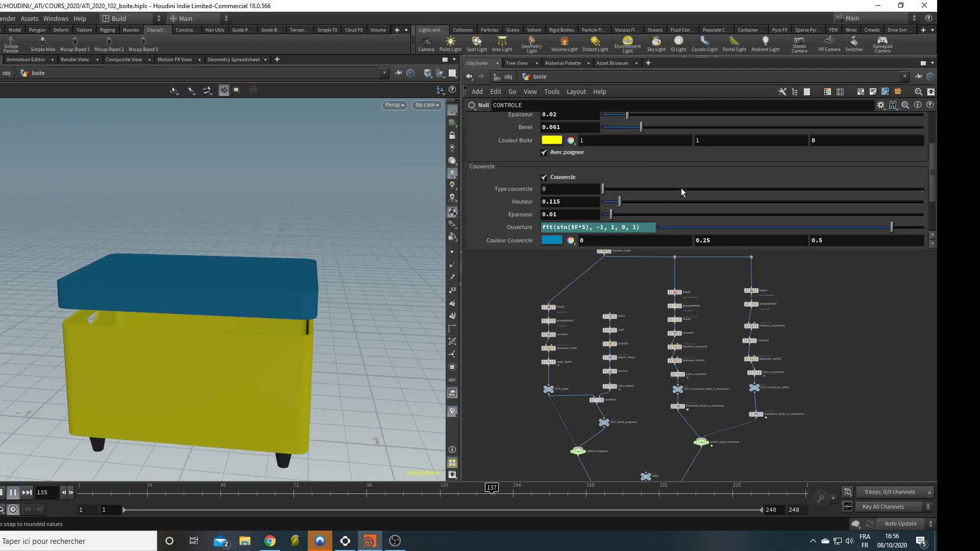
left_click_drag(681, 188, 866, 200)
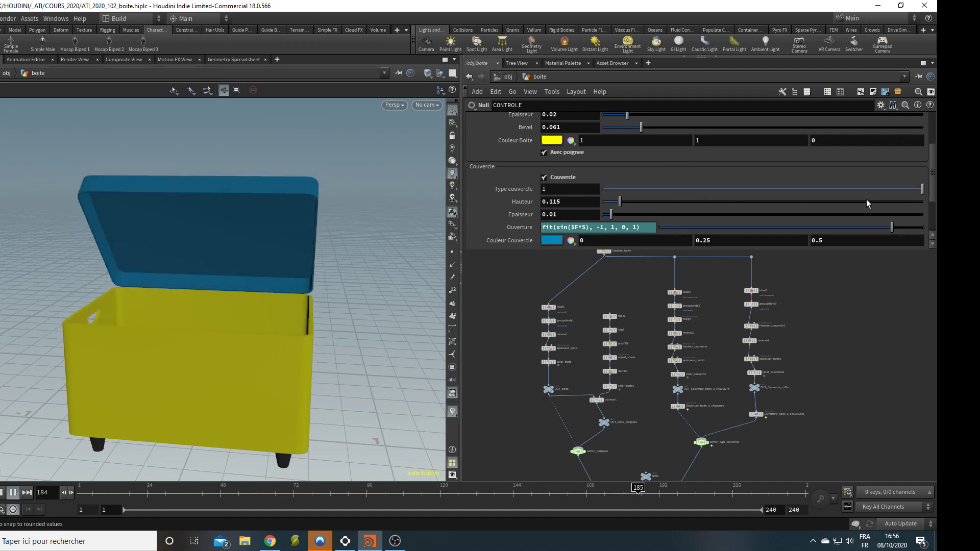
left_click(708, 187)
left_click_drag(707, 187, 868, 188)
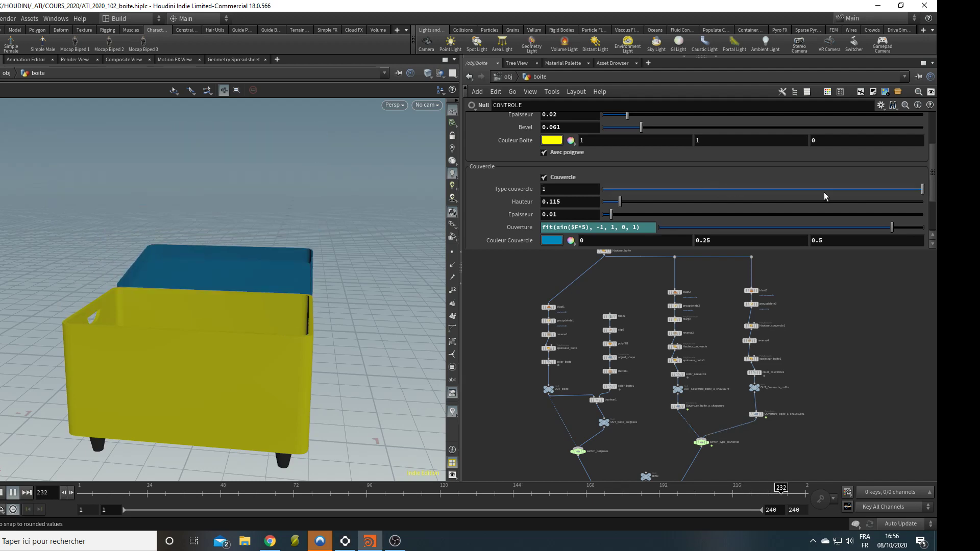
left_click(12, 493)
- Examine the box's handle cutouts, the handle branch of the network and CONTROLE's Boite, Couvercle and Pieds parameters
left_click_drag(349, 352, 320, 330)
middle_click_drag(649, 336, 697, 291)
scroll(689, 309, "up", 4)
middle_click_drag(695, 354, 701, 351)
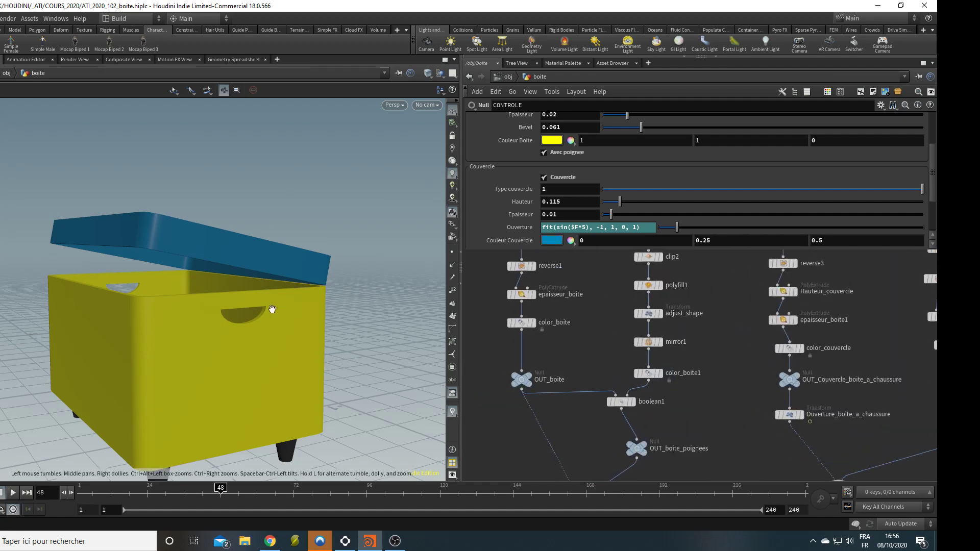
left_click_drag(311, 329, 330, 344)
middle_click_drag(587, 302, 586, 347)
scroll(586, 346, "down", 4)
mouse_move(227, 363)
left_mouse_down()
mouse_move(173, 367)
mouse_move(236, 369)
left_mouse_up()
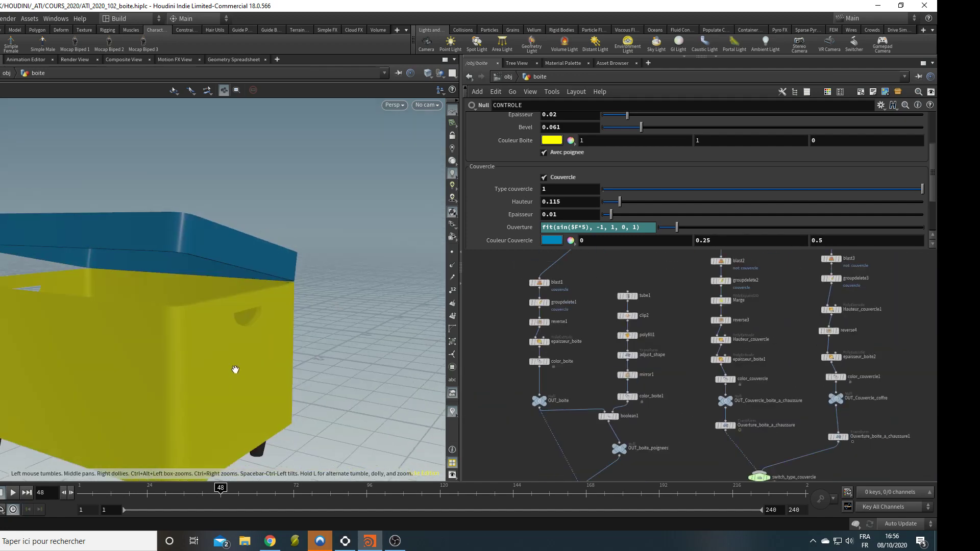
scroll(566, 202, "down", 4)
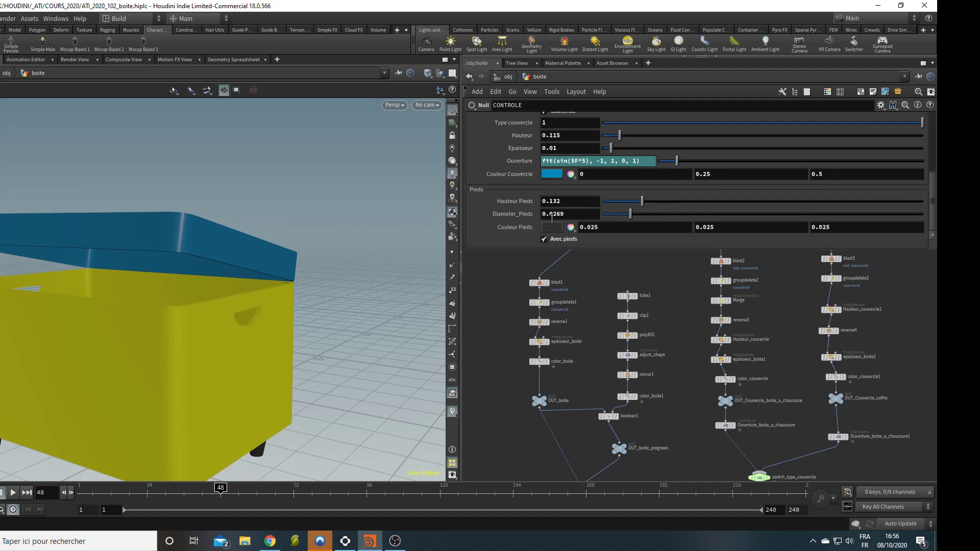
scroll(552, 219, "up", 8)
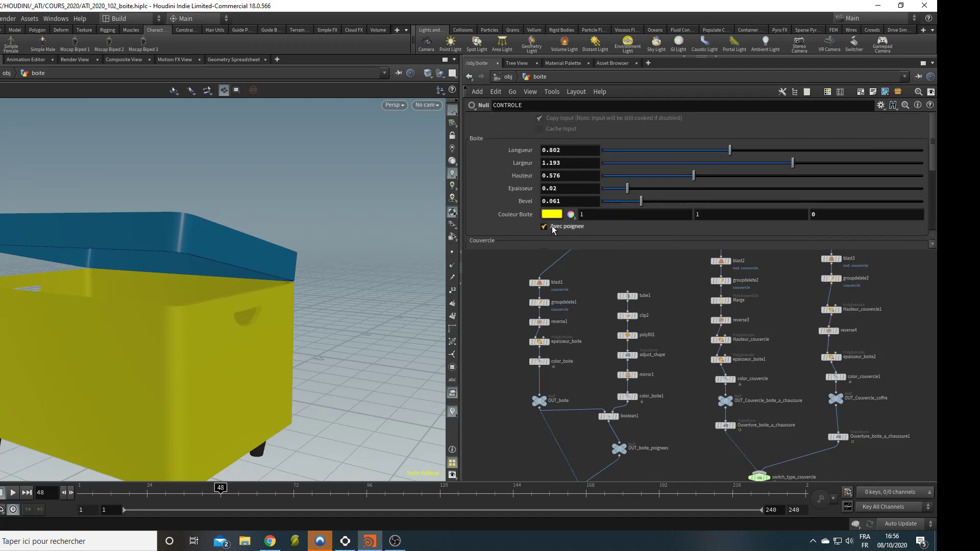
left_click_drag(347, 317, 279, 331)
left_click_drag(292, 296, 336, 376)
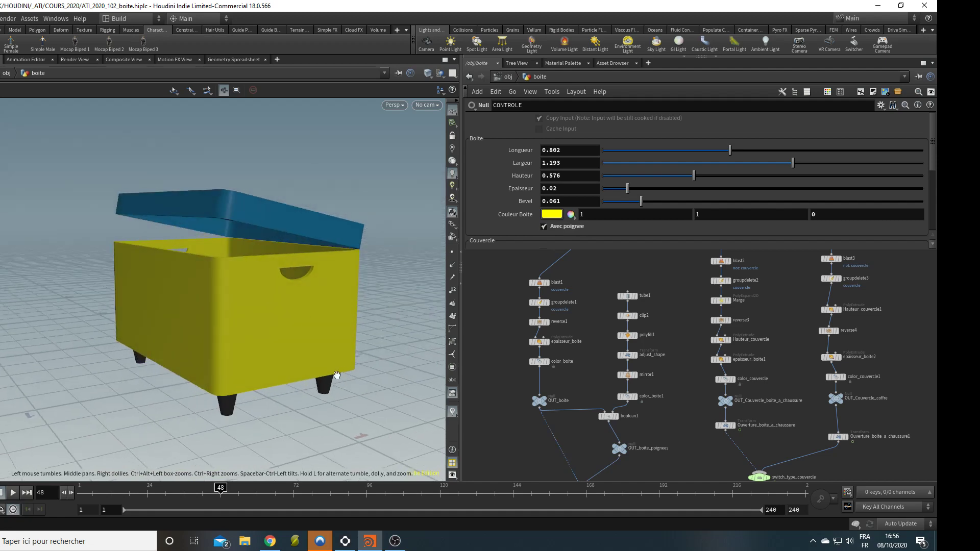
- Examine the Basic_pied tube's Radius expressions and its parameter options, including Type properties
middle_click_drag(615, 459, 587, 310)
middle_click_drag(613, 405, 620, 307)
scroll(666, 316, "up", 5)
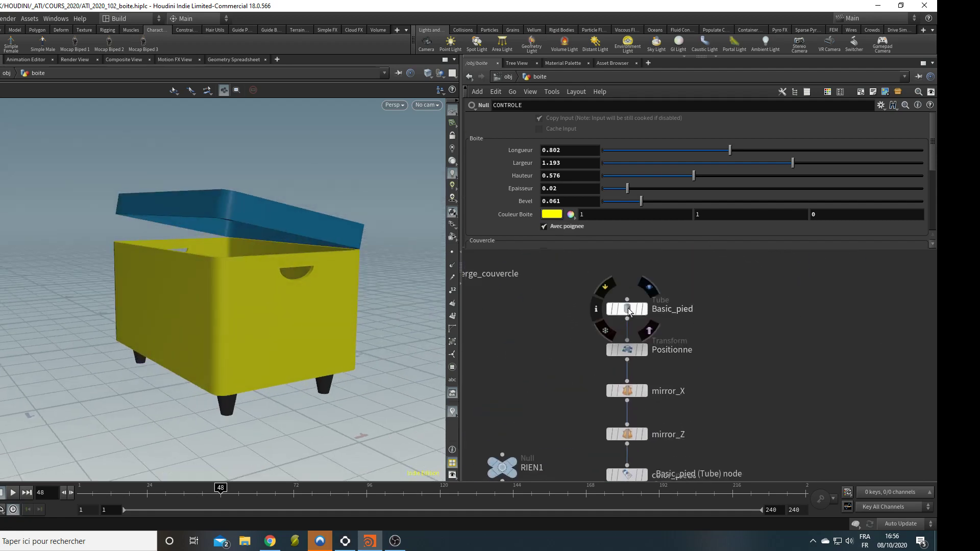
left_click(628, 309)
left_click(881, 105)
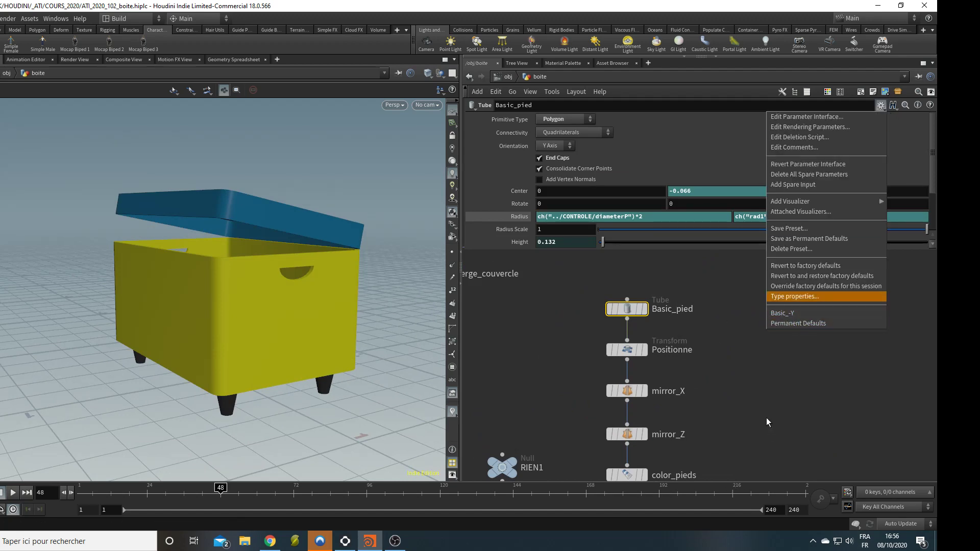
left_click(507, 216)
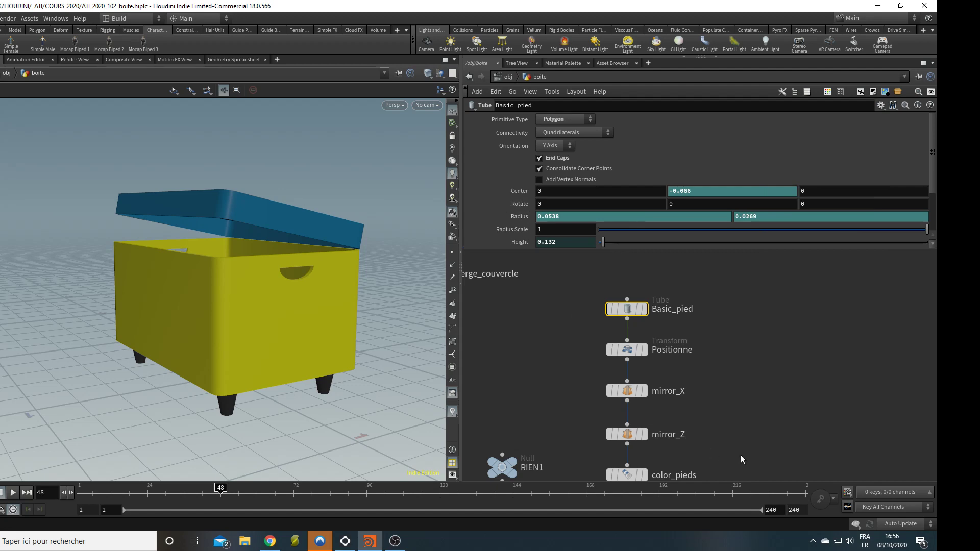
- Review the feet branch from Basic_pied to OUT_BOITE_FINALE and its merge with the lid and box branches
middle_click_drag(760, 449, 771, 335)
scroll(770, 384, "down", 2)
scroll(769, 390, "down", 2)
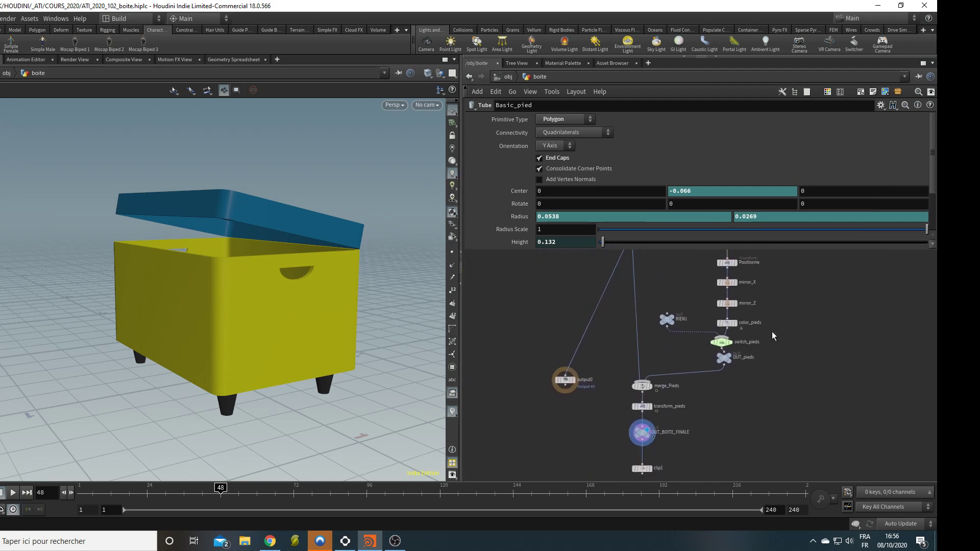
scroll(679, 416, "up", 3)
middle_click_drag(670, 417, 586, 505)
scroll(590, 449, "down", 3)
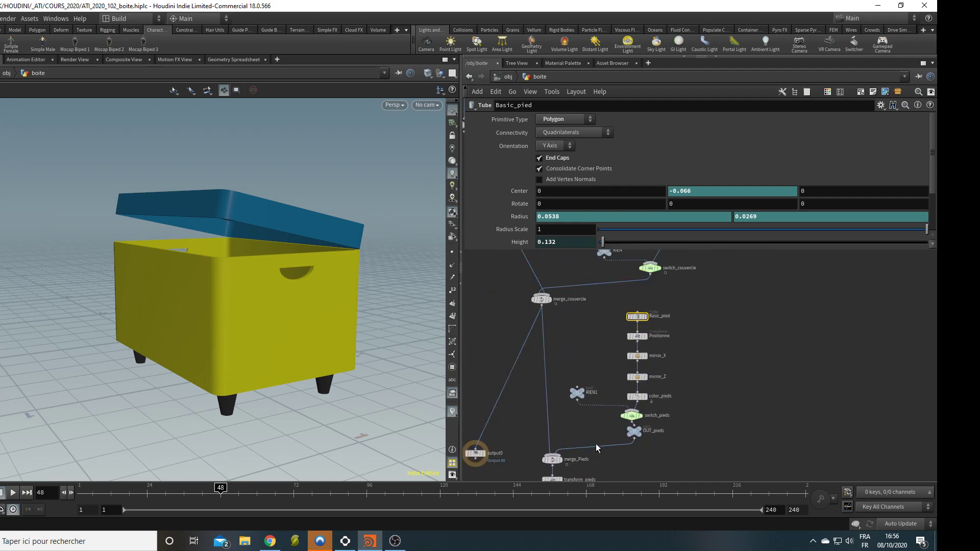
middle_click_drag(596, 436, 658, 438)
scroll(681, 432, "up", 2)
middle_click_drag(626, 341, 643, 372)
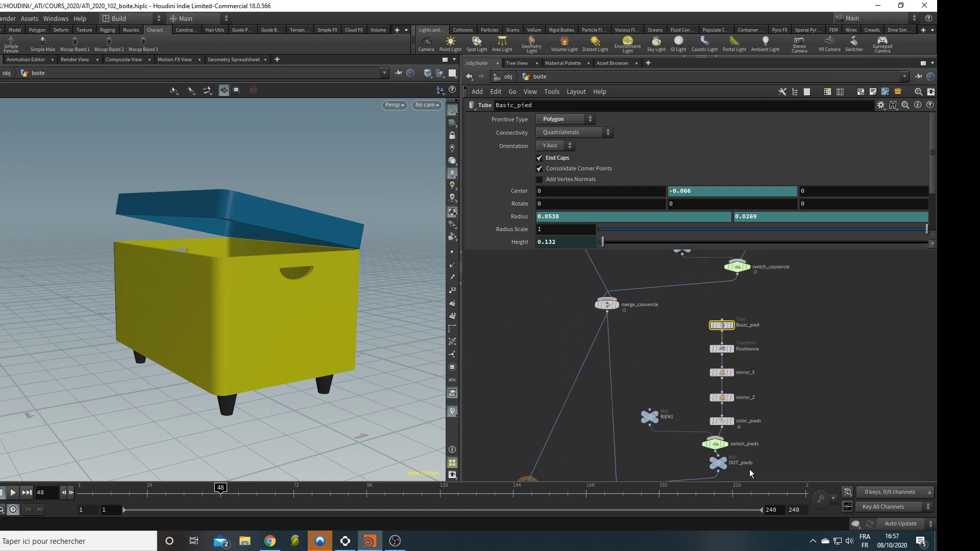
scroll(751, 441, "down", 3)
middle_click_drag(759, 444, 824, 473)
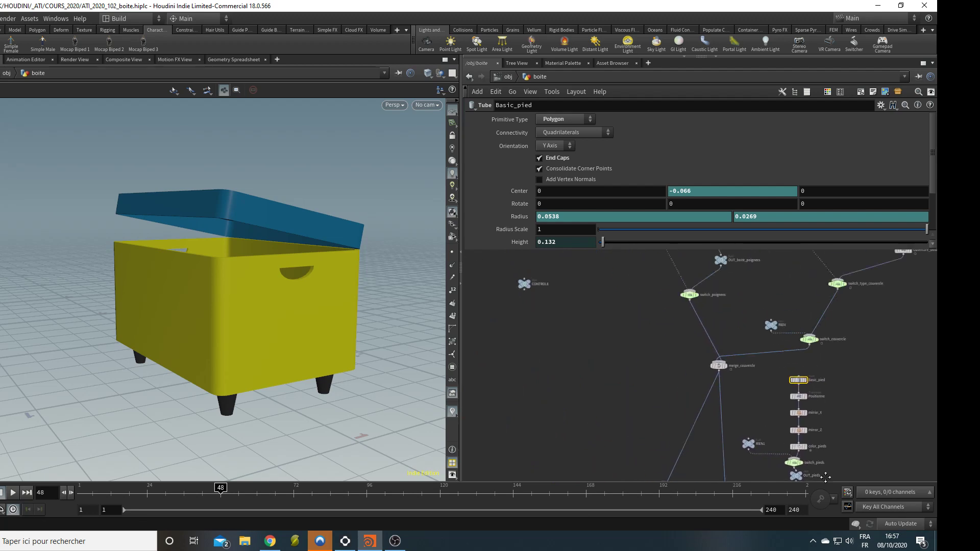
middle_click_drag(695, 343, 780, 480)
scroll(610, 420, "up", 3)
- Play the animation and set CONTROLE's Boite dimensions to Longueur 0.77 and Largeur 1.526
left_click(607, 430)
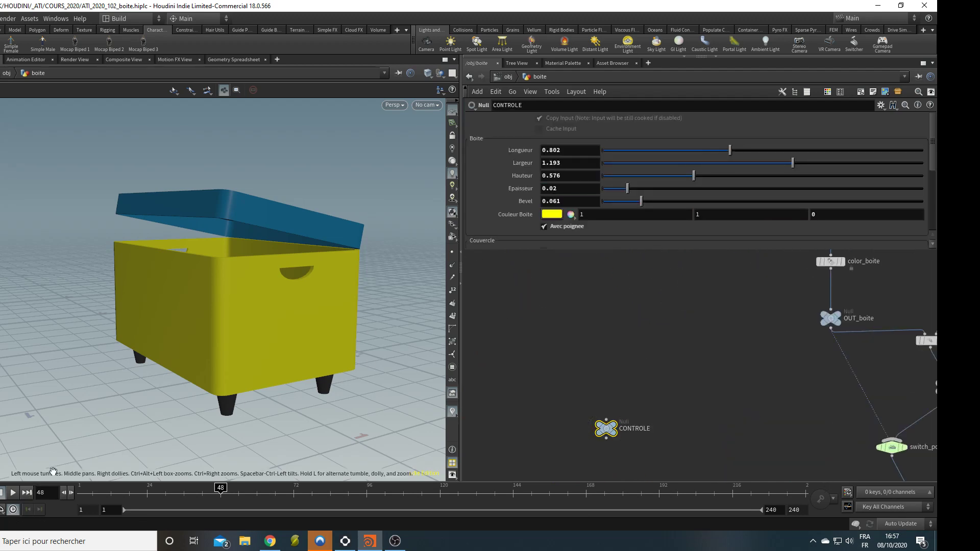
left_click(14, 493)
mouse_move(734, 151)
left_mouse_down()
mouse_move(843, 159)
mouse_move(691, 162)
mouse_move(886, 153)
mouse_move(704, 154)
mouse_move(725, 164)
left_mouse_up()
left_click_drag(791, 164, 823, 180)
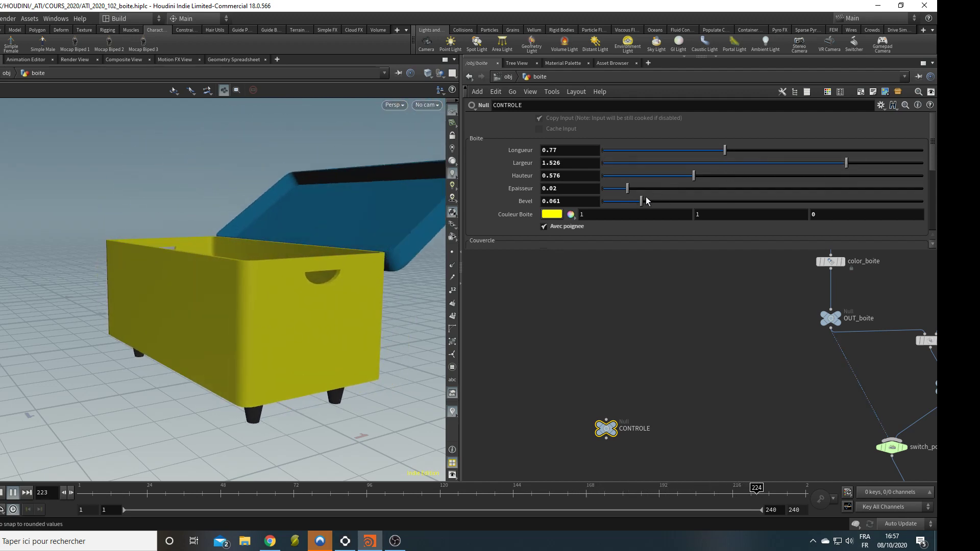
- Set Hauteur Pieds to 0.717 and Diameter_Pieds to 0.0273 on CONTROLE
scroll(628, 219, "down", 5)
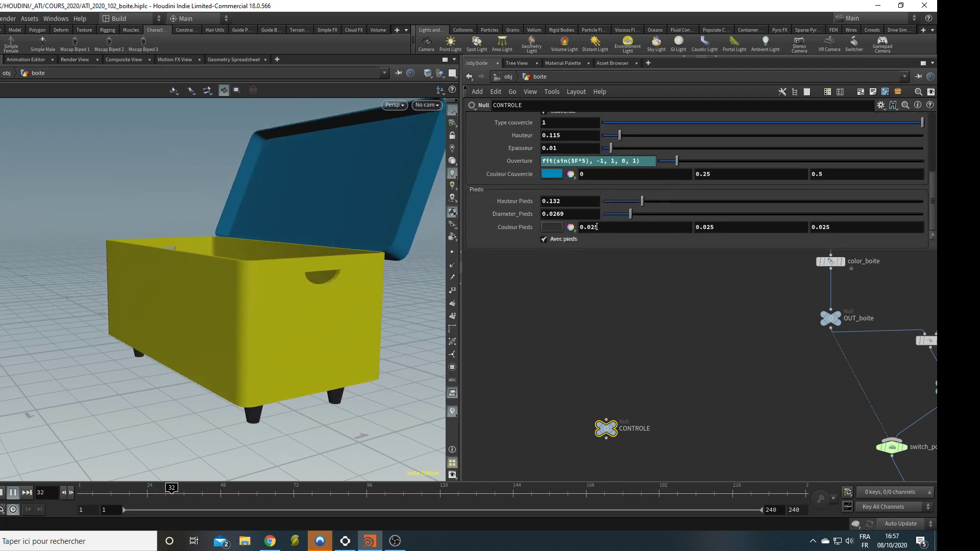
left_click_drag(639, 203, 831, 192)
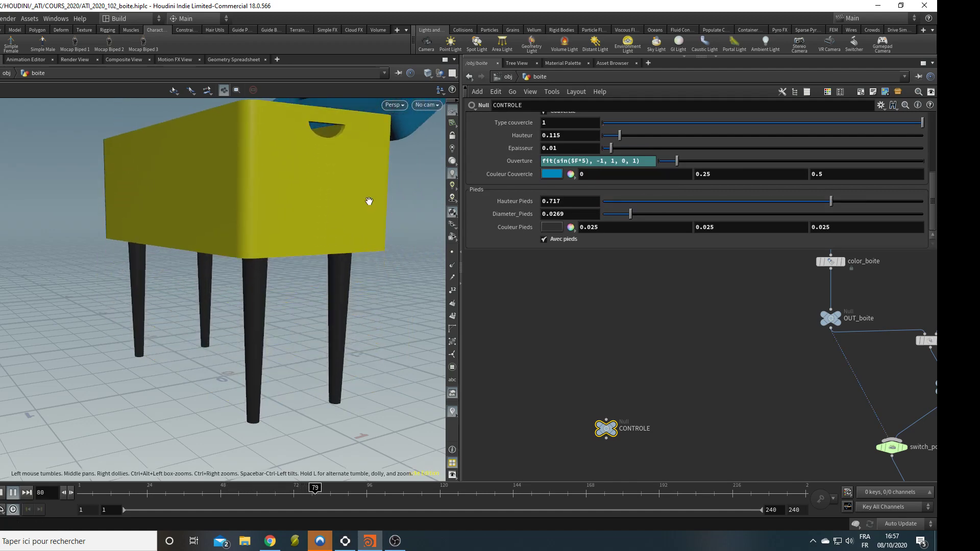
left_click_drag(355, 194, 317, 266)
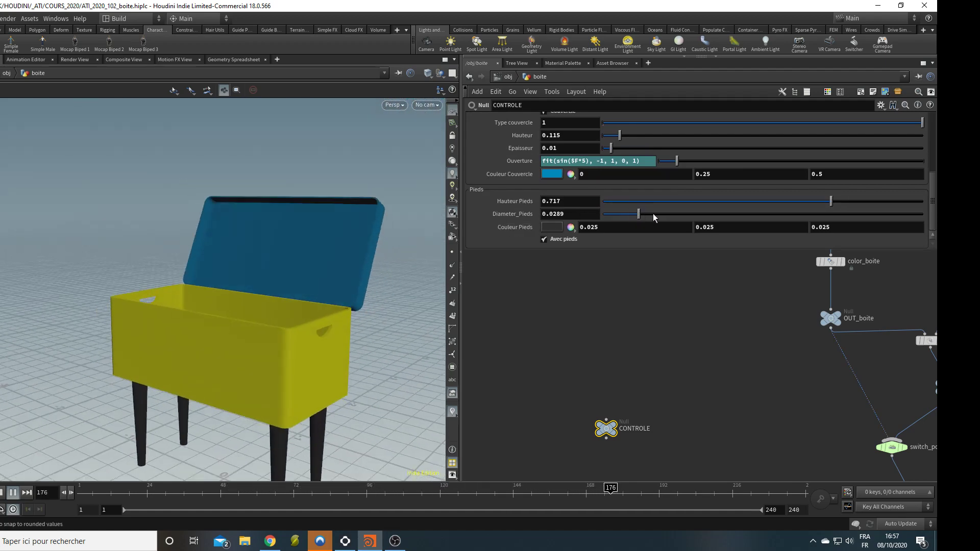
- Try other swatches for Couleur Pieds and return the feet to the dark grey 0.025
left_click(552, 227)
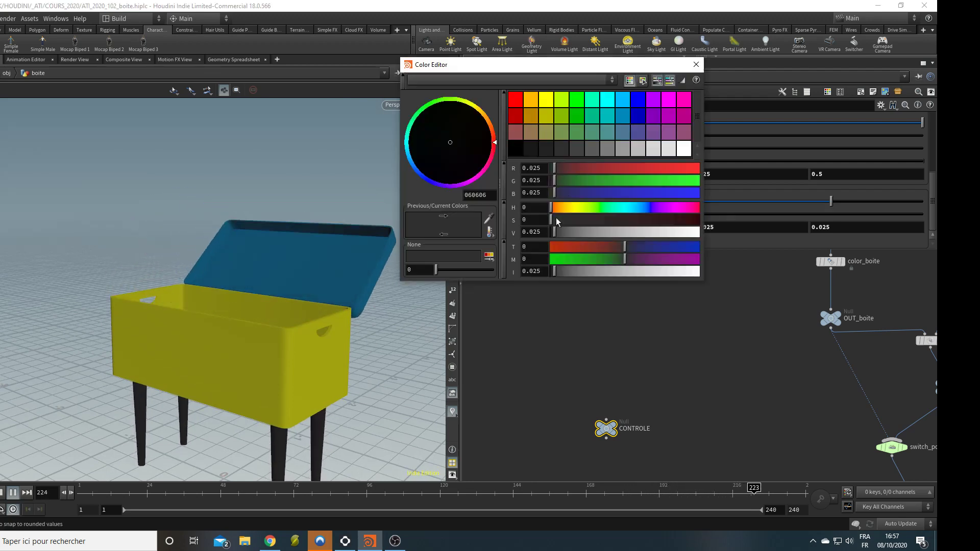
left_click(592, 101)
left_click(588, 145)
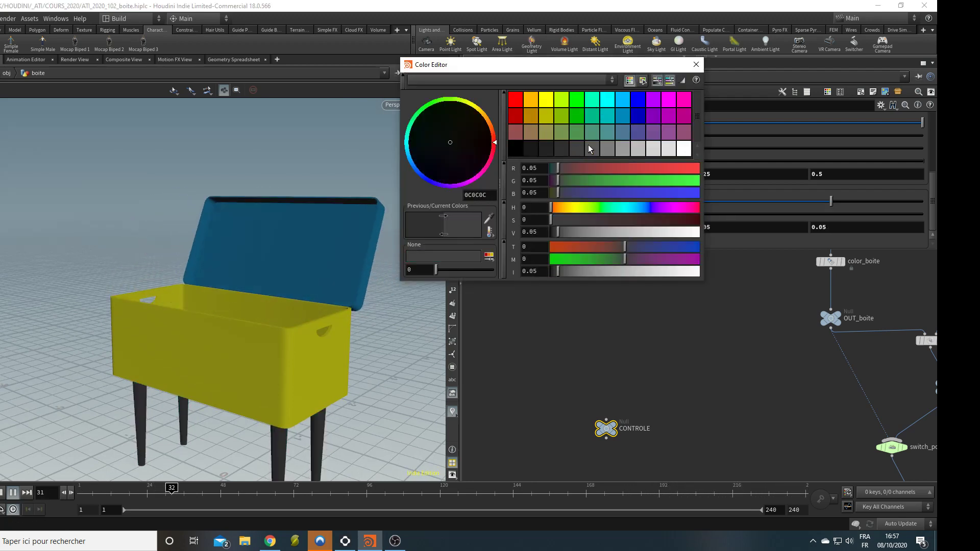
left_click(562, 145)
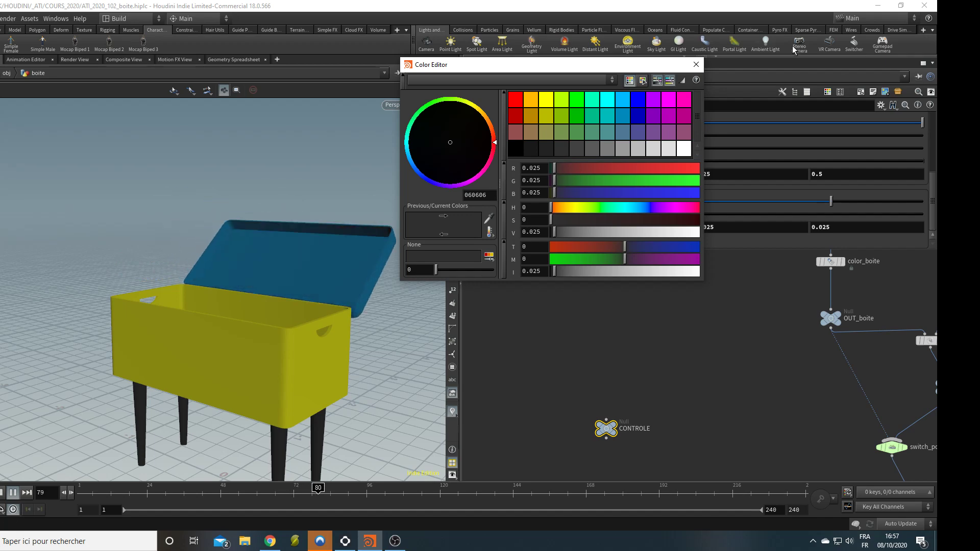
left_click(697, 64)
- Stop playback at frame 52 and shorten the feet by setting Hauteur Pieds to 0.174
left_click_drag(190, 224, 185, 277, "alt")
middle_click_drag(185, 277, 209, 305)
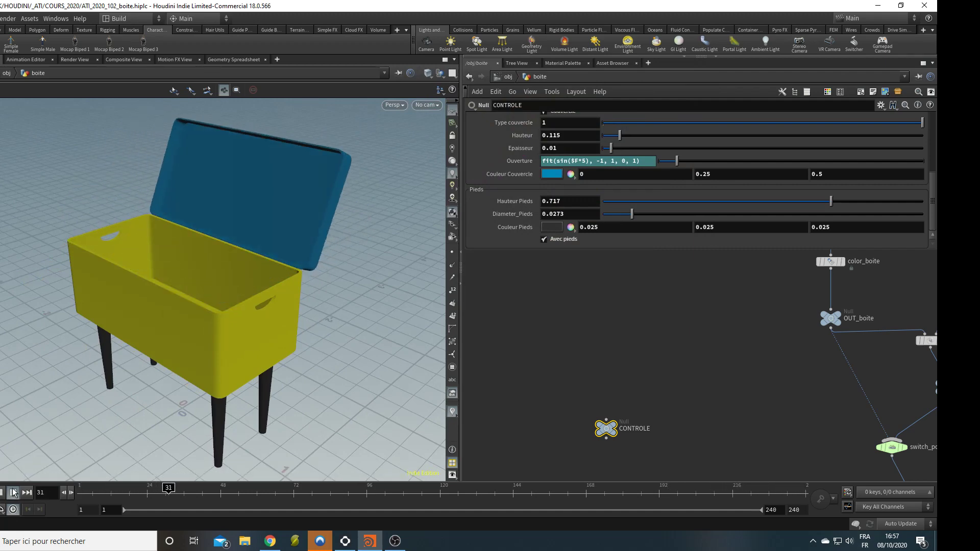
mouse_move(256, 332)
left_mouse_down()
mouse_move(201, 319)
mouse_move(280, 311)
mouse_move(272, 322)
left_mouse_up()
middle_click_drag(272, 322, 277, 312)
left_click_drag(276, 312, 258, 305)
right_click_drag(258, 304, 274, 328)
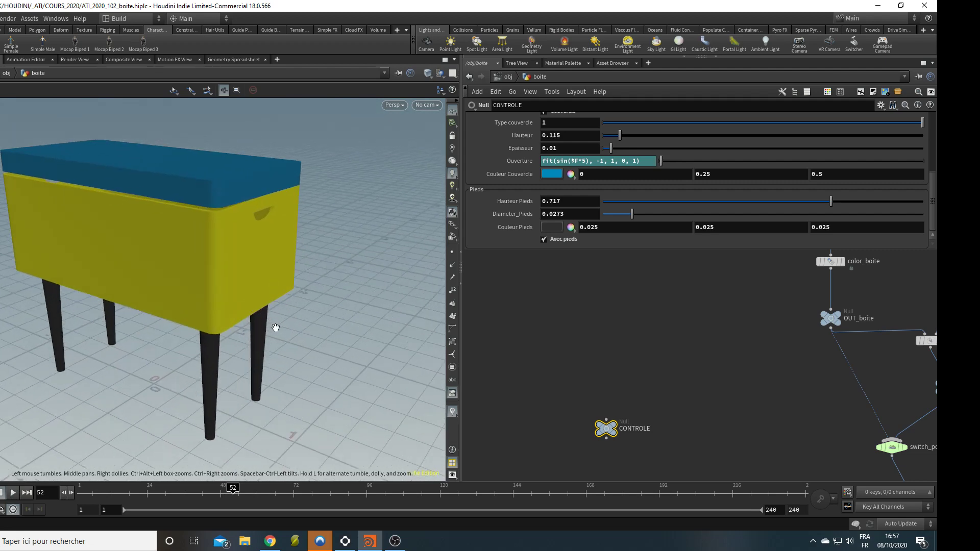
left_click_drag(274, 328, 260, 316)
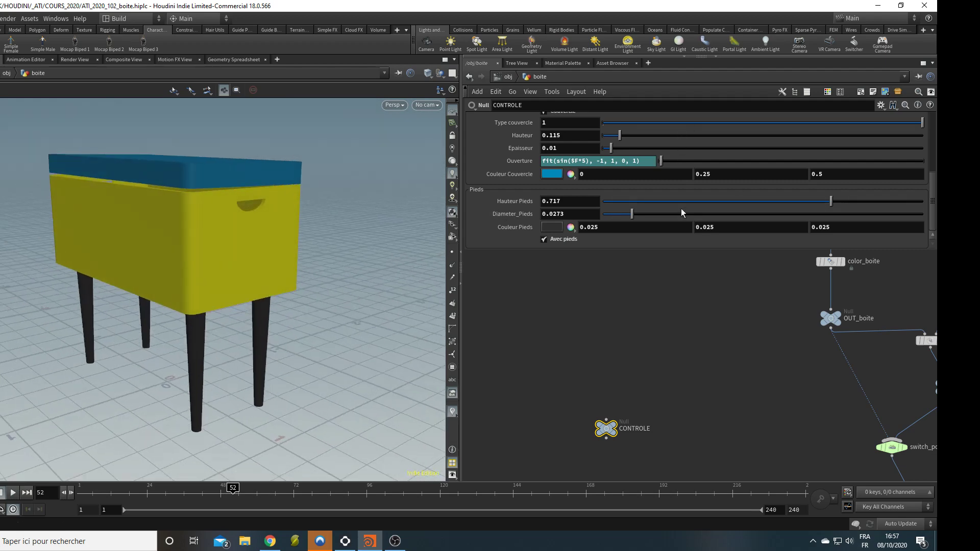
left_click_drag(826, 206, 657, 226)
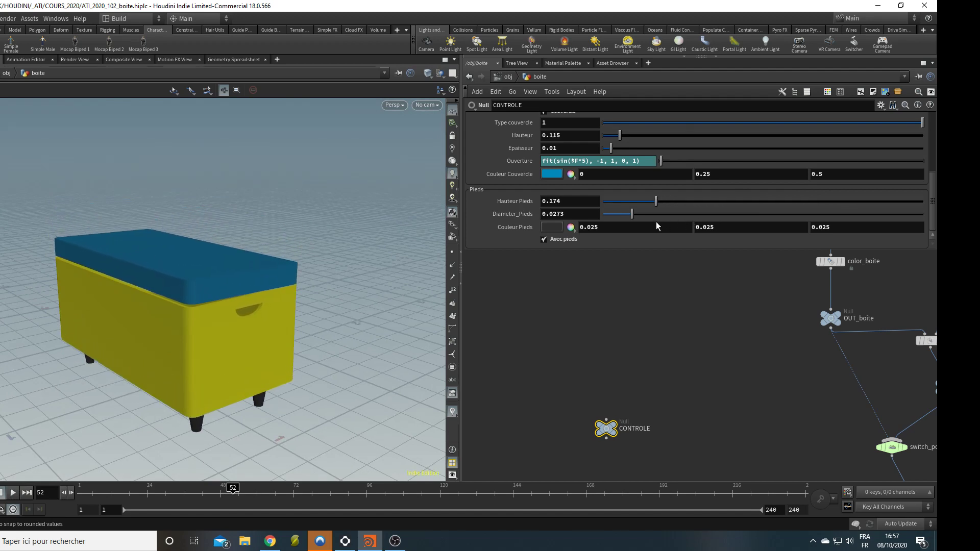